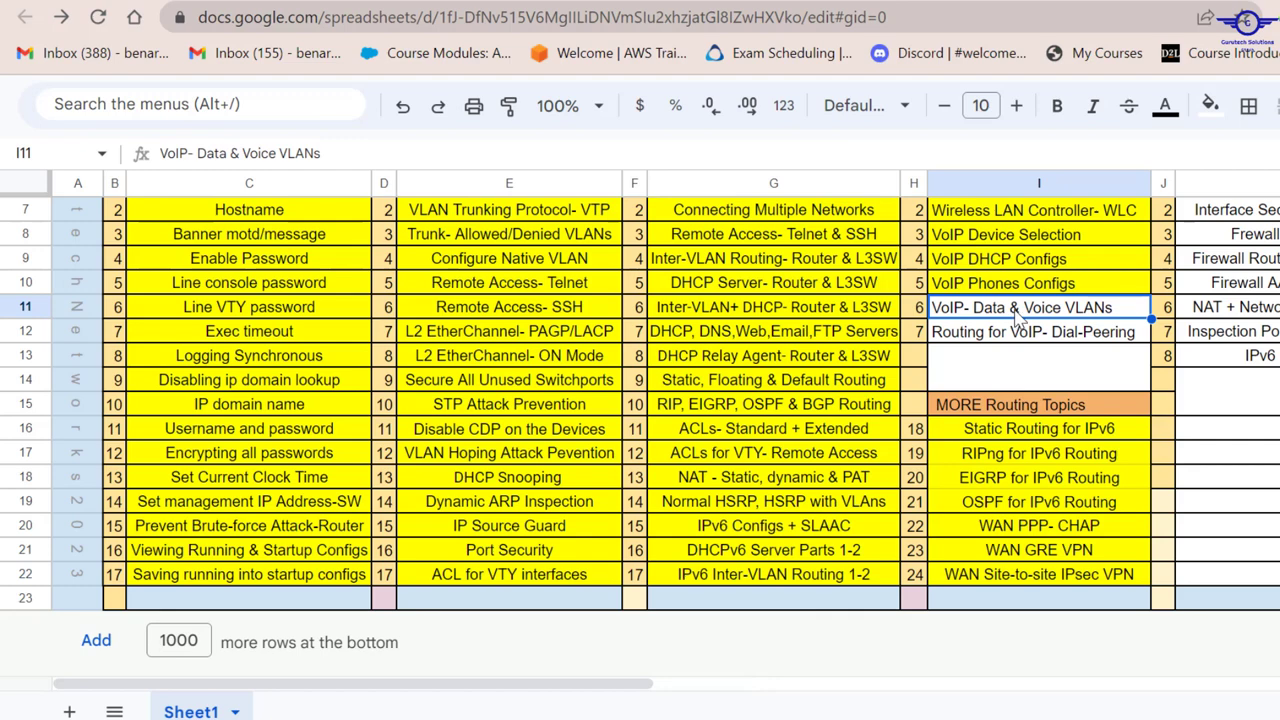
Switch to the config-guide.txt notes in Notepad and read the first task about drawing the topology
scroll(1018, 315, "up", 2)
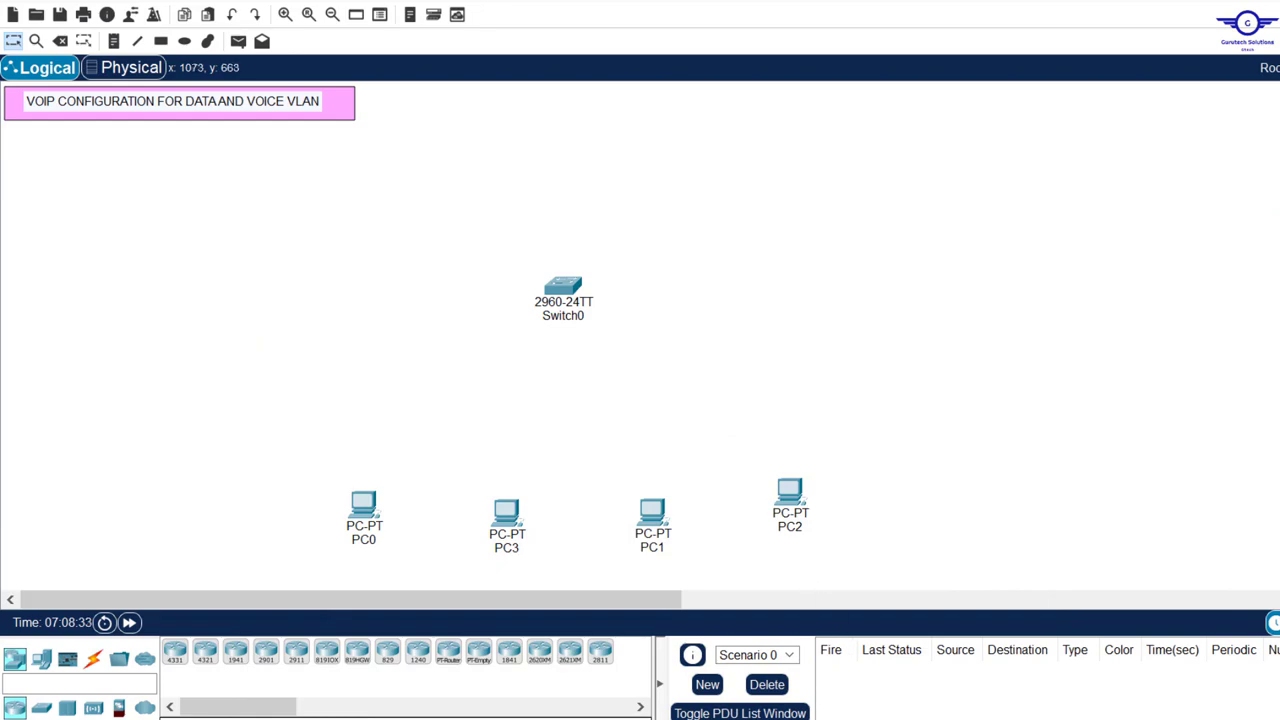
left_click(770, 712)
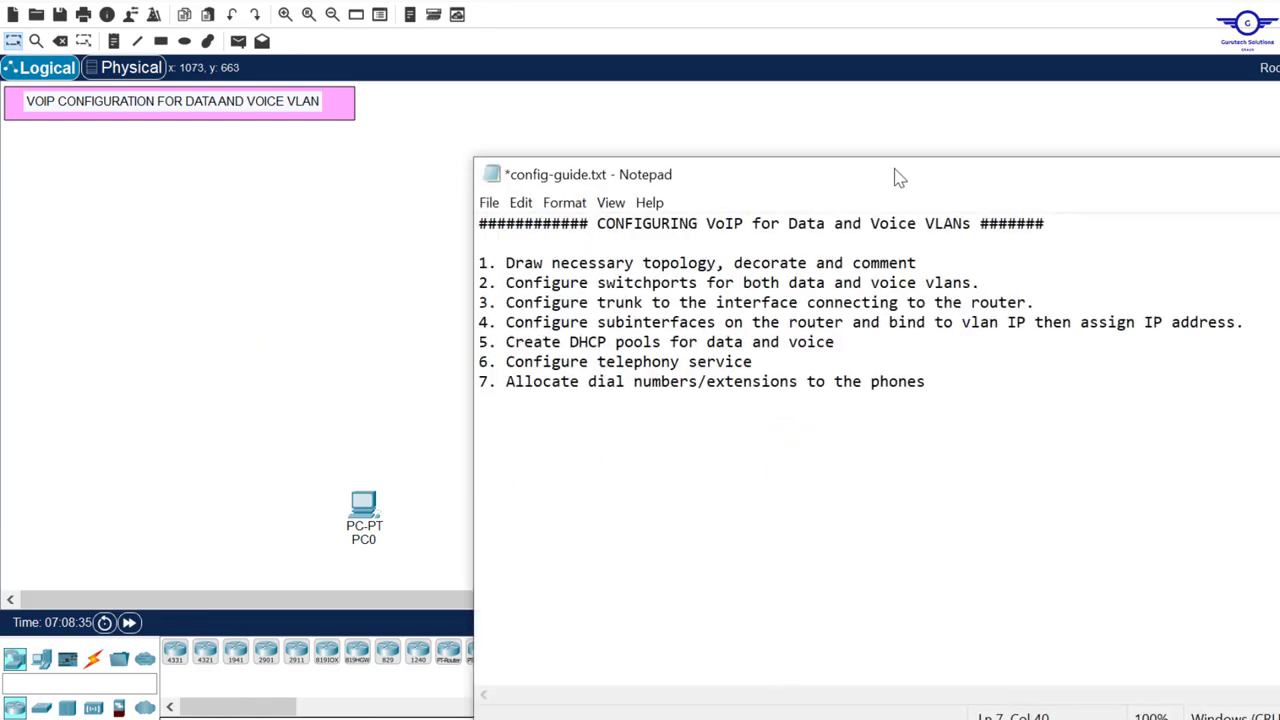
left_click_drag(903, 180, 869, 260)
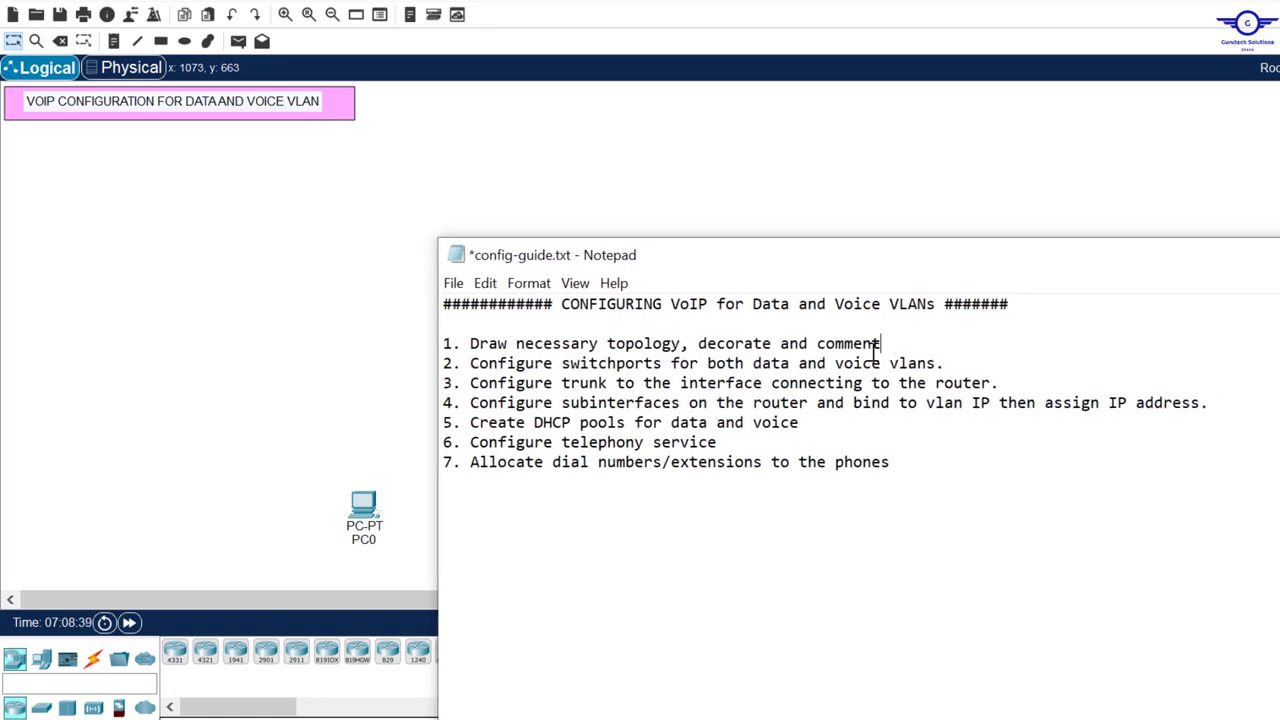
mouse_move(876, 343)
left_mouse_down()
mouse_move(457, 363)
mouse_move(452, 350)
left_mouse_up()
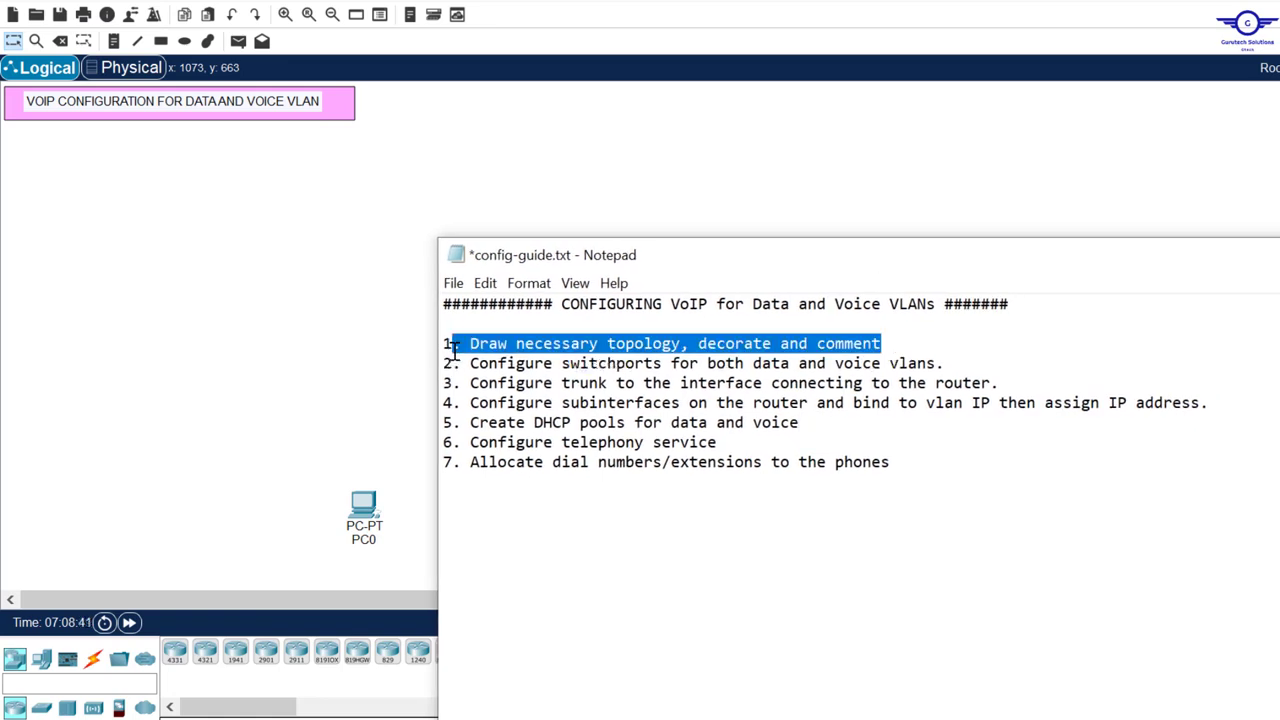
left_click(617, 195)
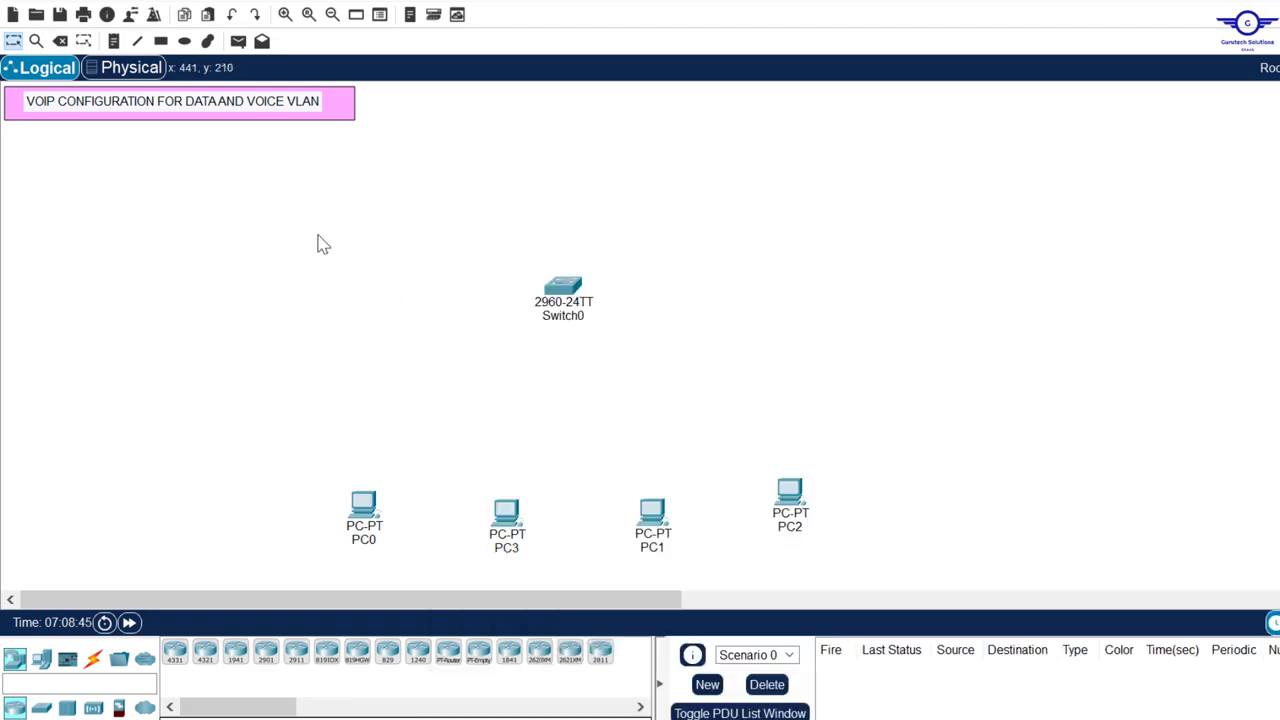
Nudge Switch0 slightly up and to the right above the row of PCs
left_click_drag(260, 208, 1008, 550)
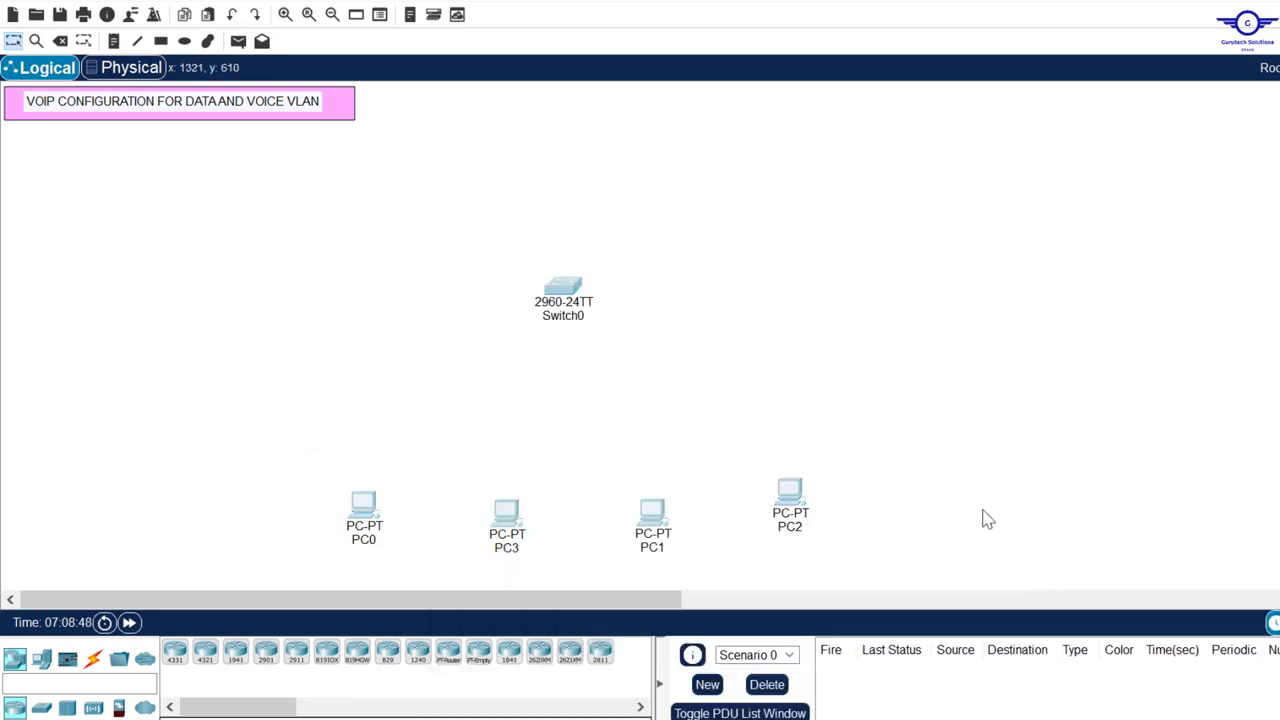
left_click(554, 333)
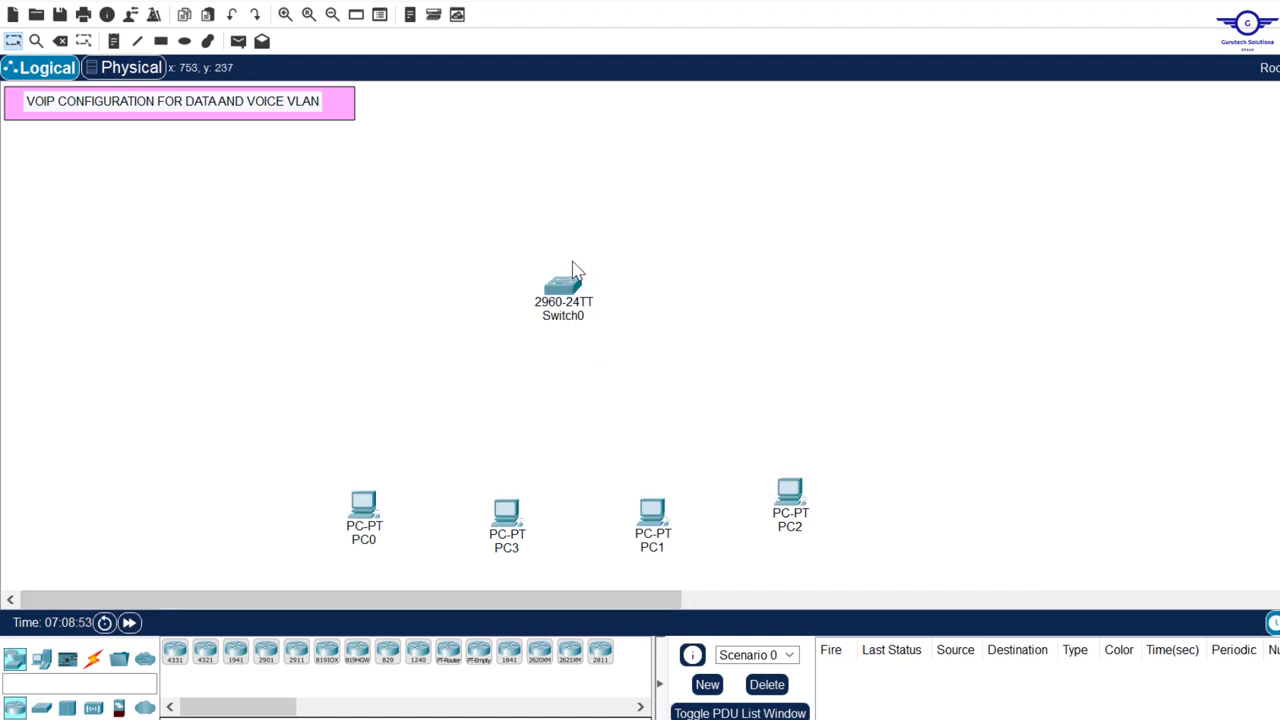
mouse_move(563, 291)
left_mouse_down()
mouse_move(586, 284)
mouse_move(570, 286)
left_mouse_up()
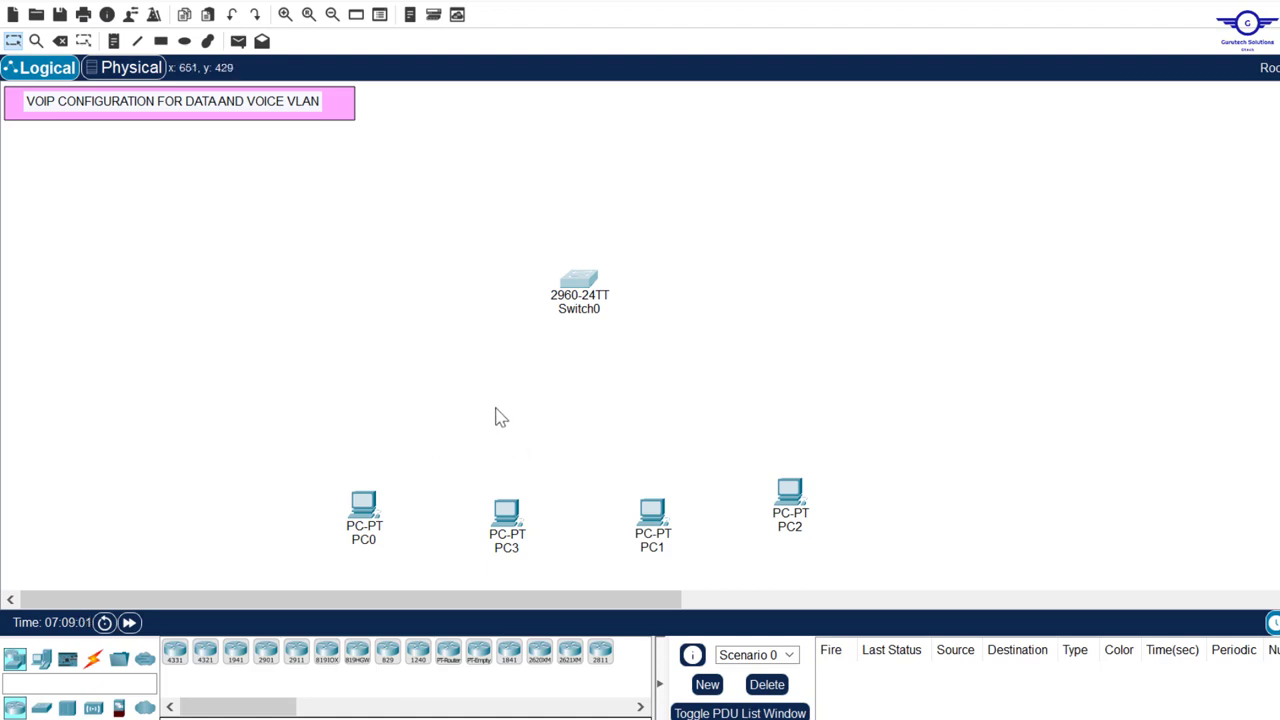
Place four 7960 IP phones in a row between Switch0 and the PCs
left_click(42, 662)
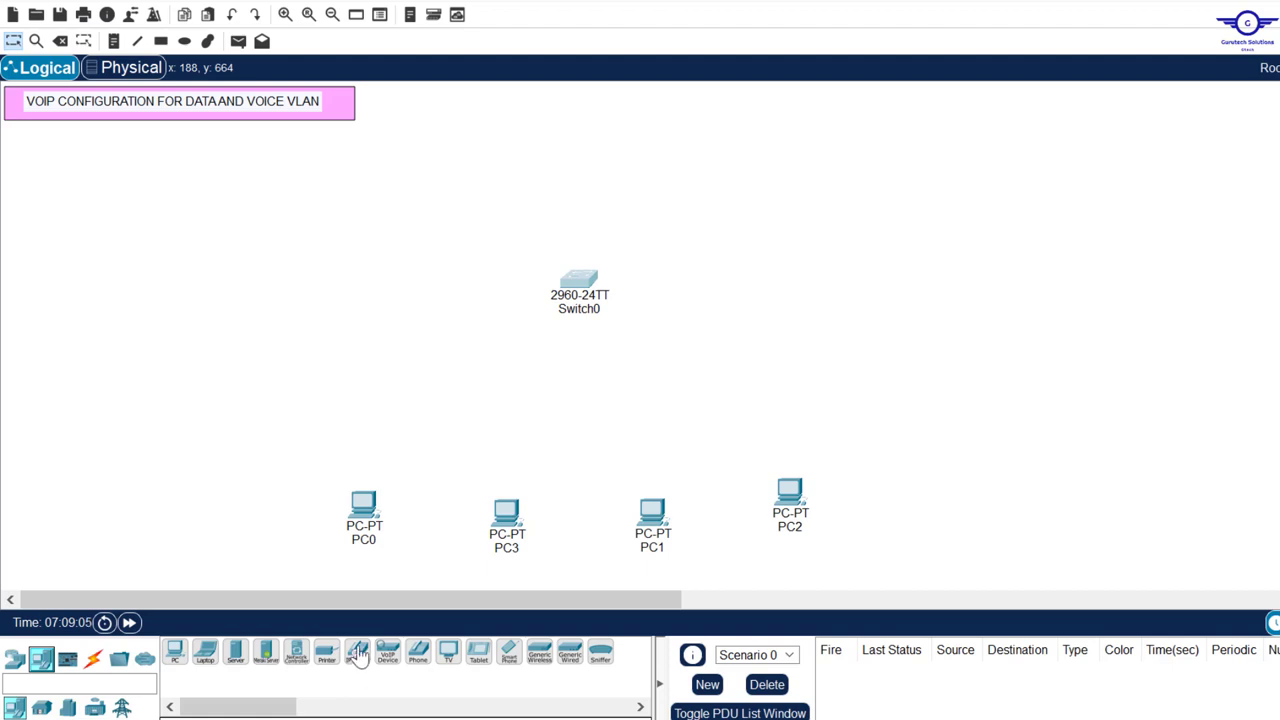
left_click_drag(357, 656, 414, 396)
left_click_drag(357, 651, 527, 403)
left_click_drag(357, 652, 654, 407)
left_click_drag(357, 652, 771, 404)
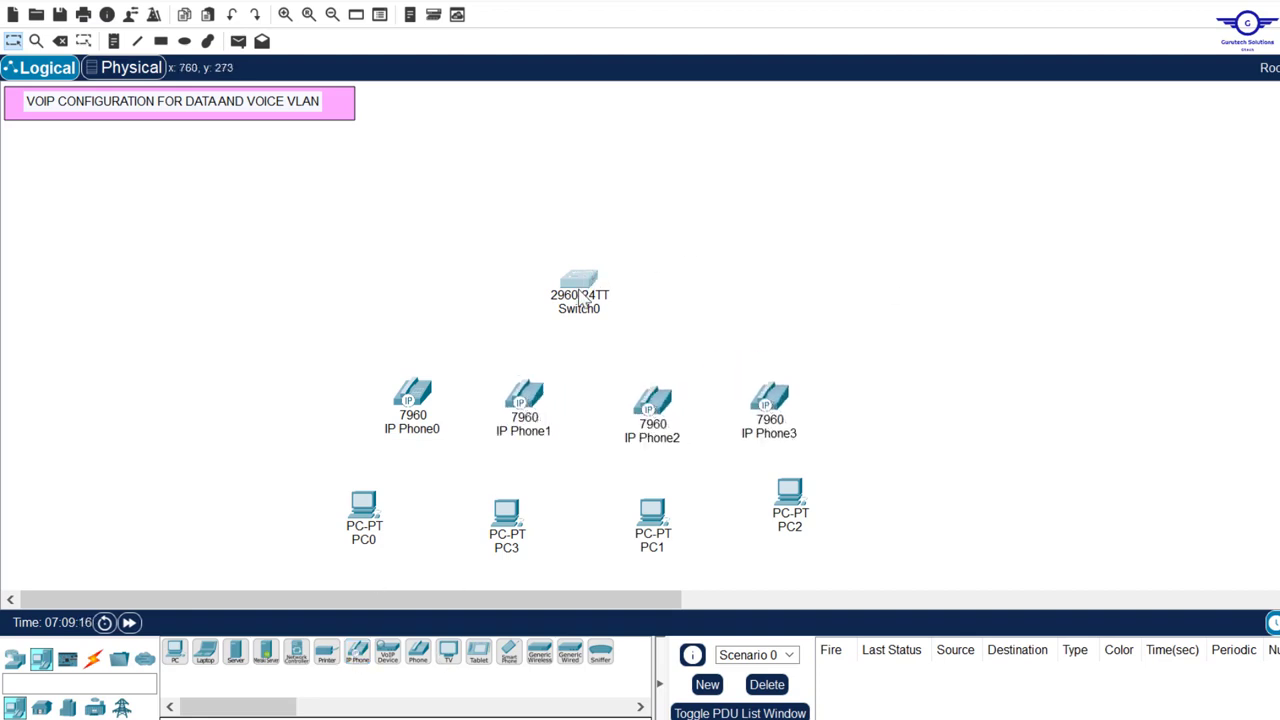
Move Switch0 and the row of four IP phones upward to space out the topology
left_click_drag(583, 296, 588, 262)
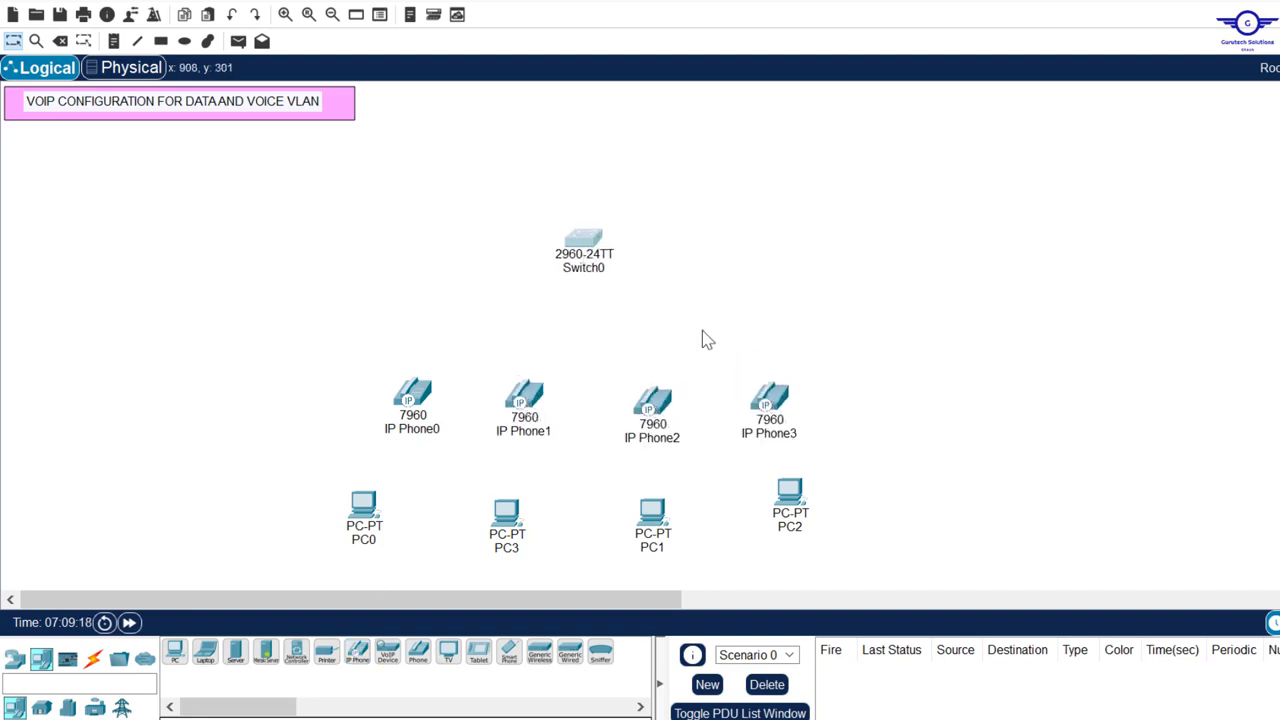
left_click_drag(378, 381, 461, 354)
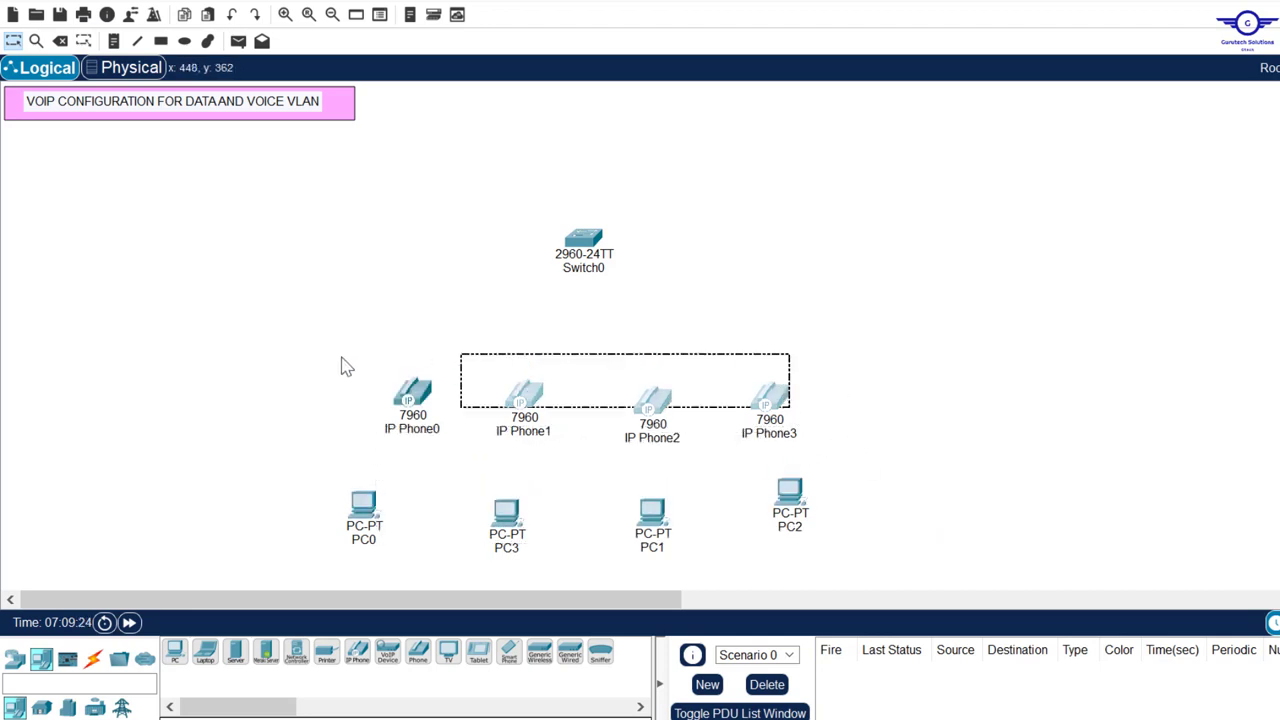
left_click_drag(341, 356, 845, 445)
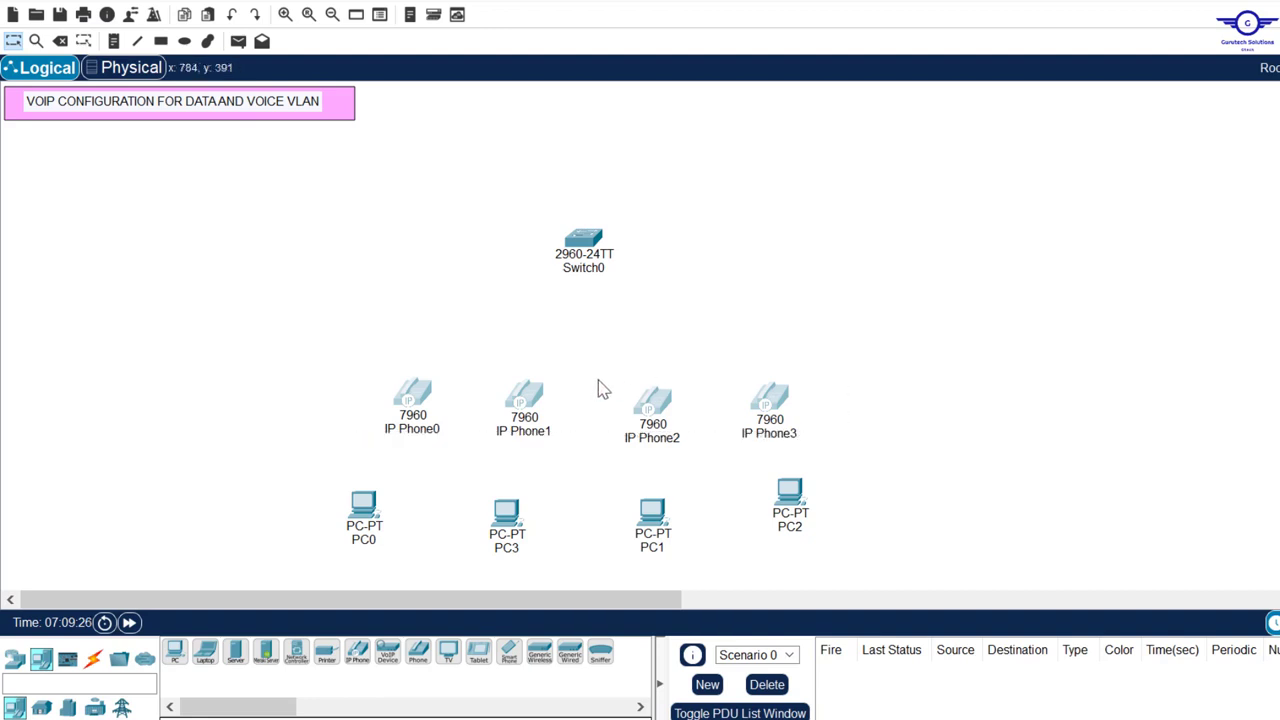
left_click_drag(648, 404, 644, 384)
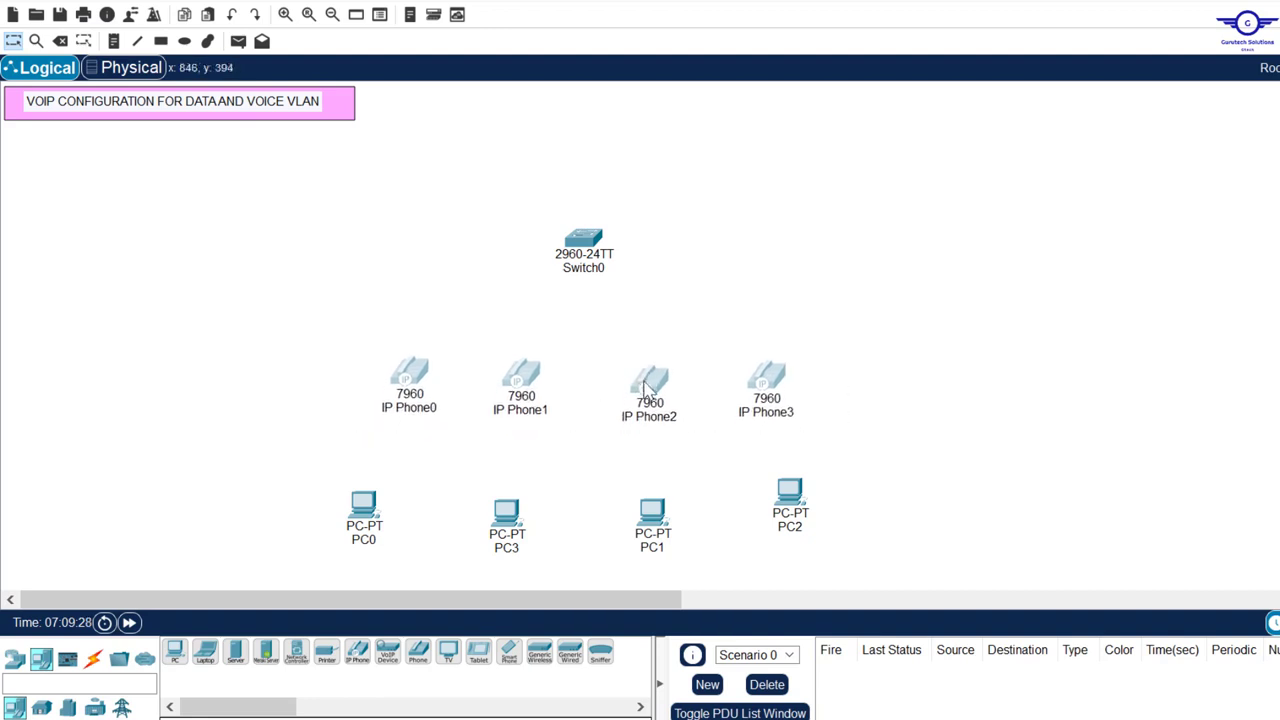
left_click(721, 262)
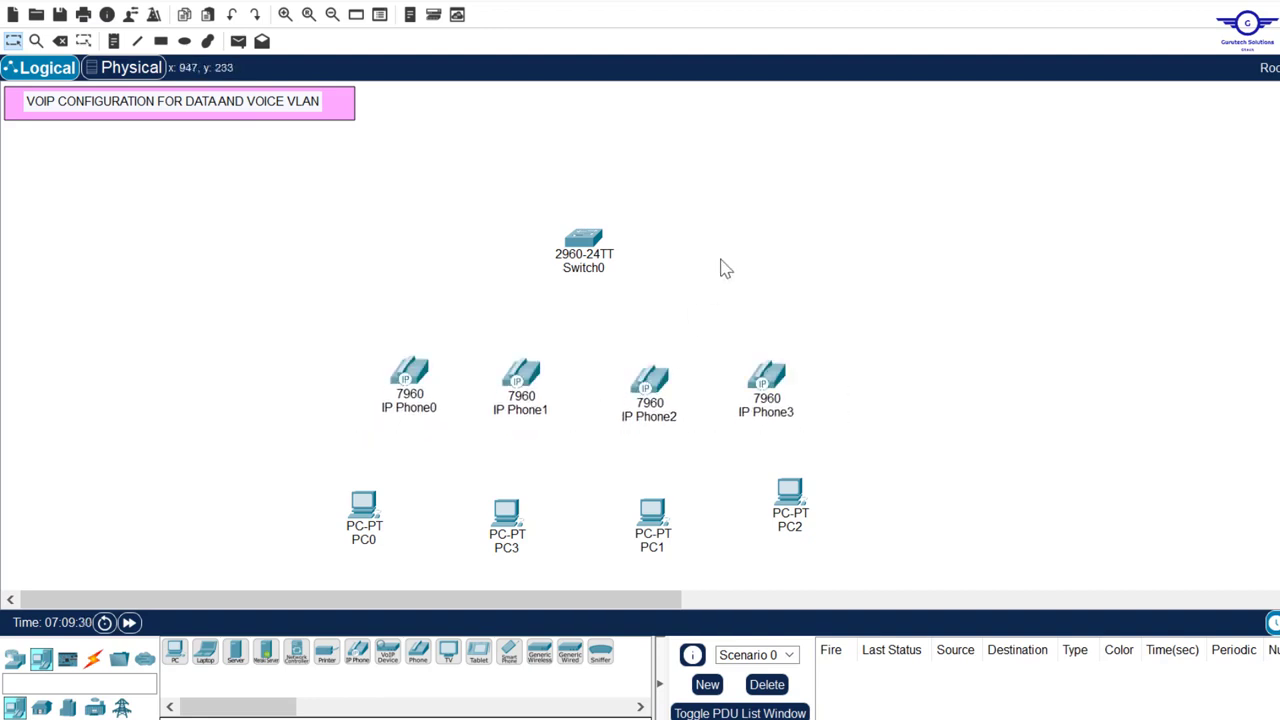
Add a 2811 router and position it directly above Switch0
left_click(14, 660)
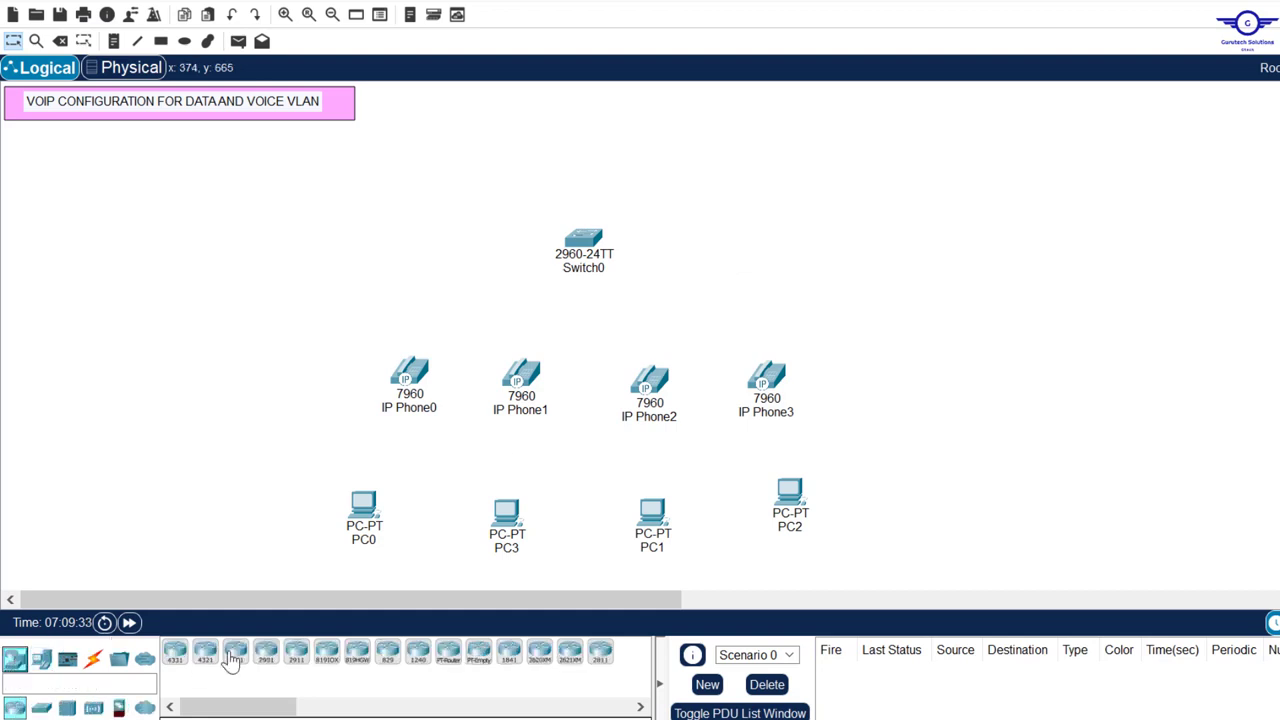
left_click(600, 660)
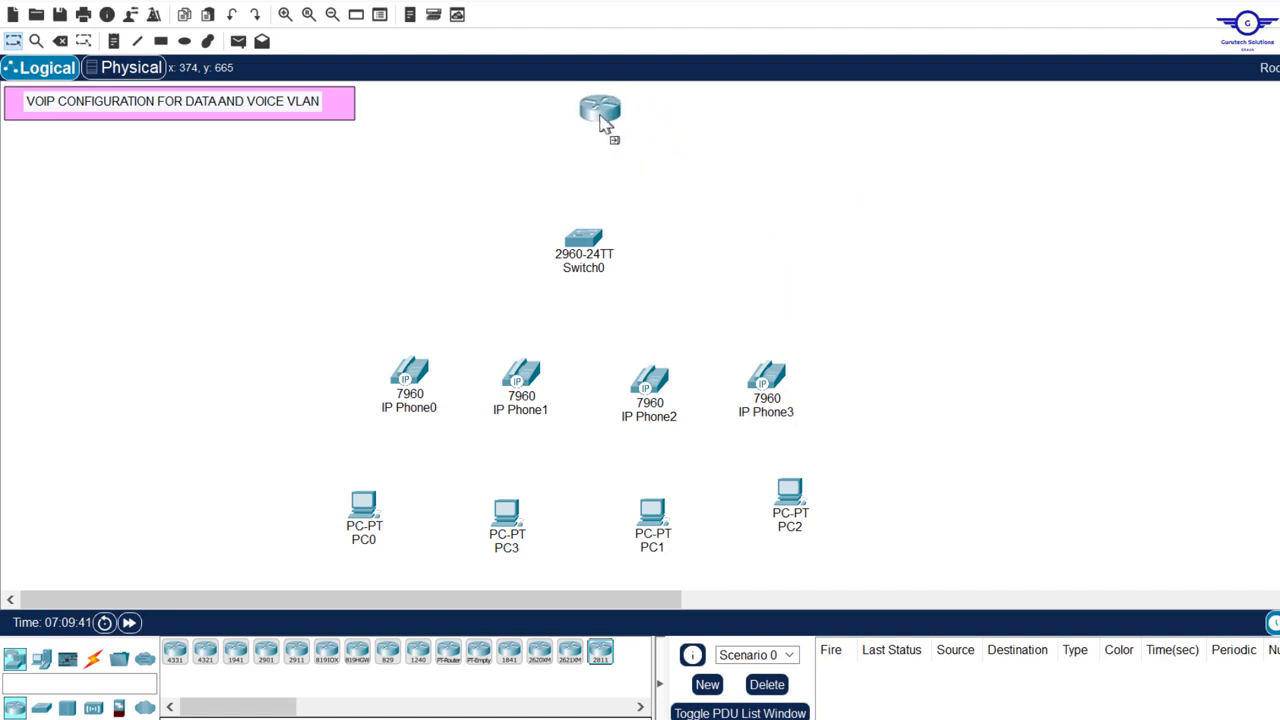
left_click(600, 120)
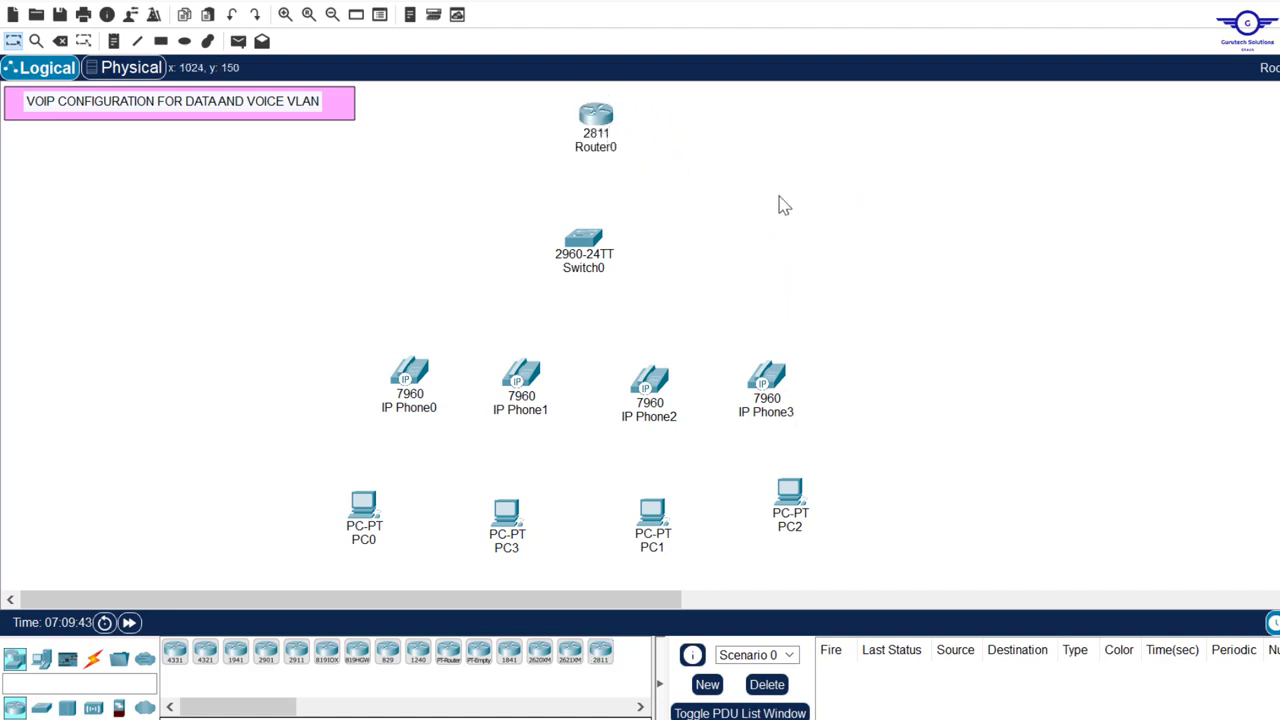
left_click_drag(600, 114, 596, 112)
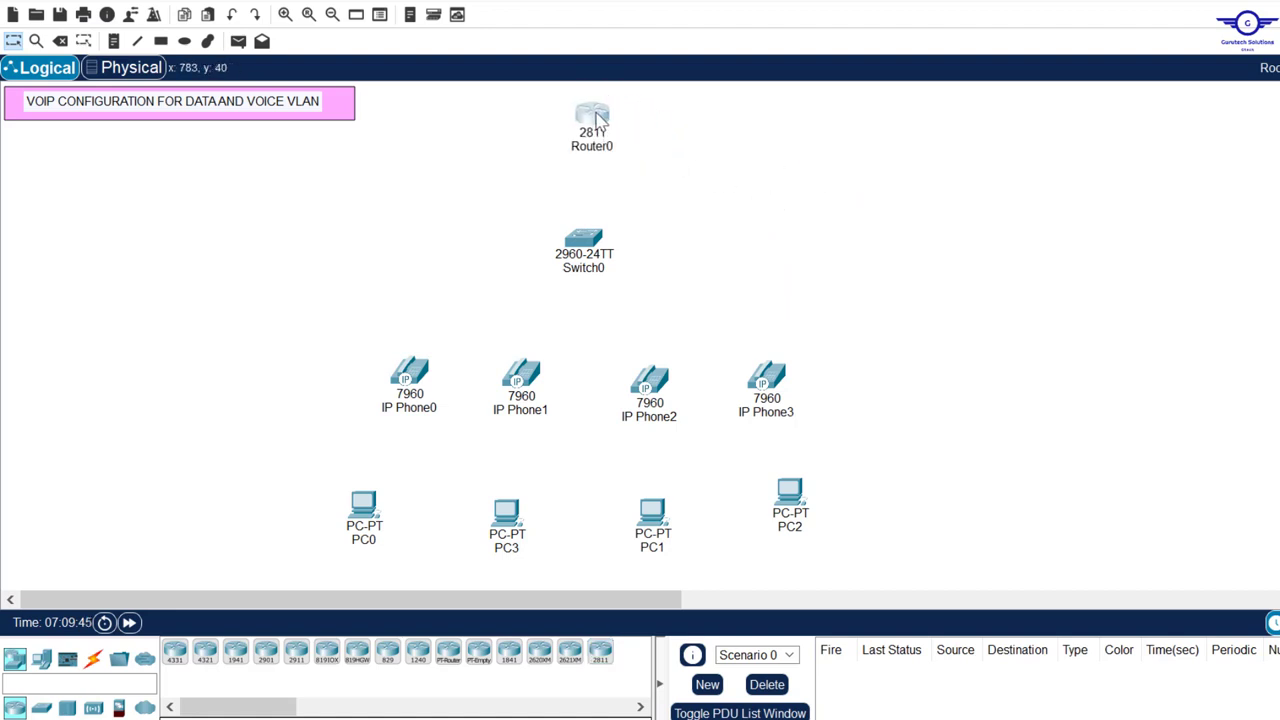
left_click(757, 230)
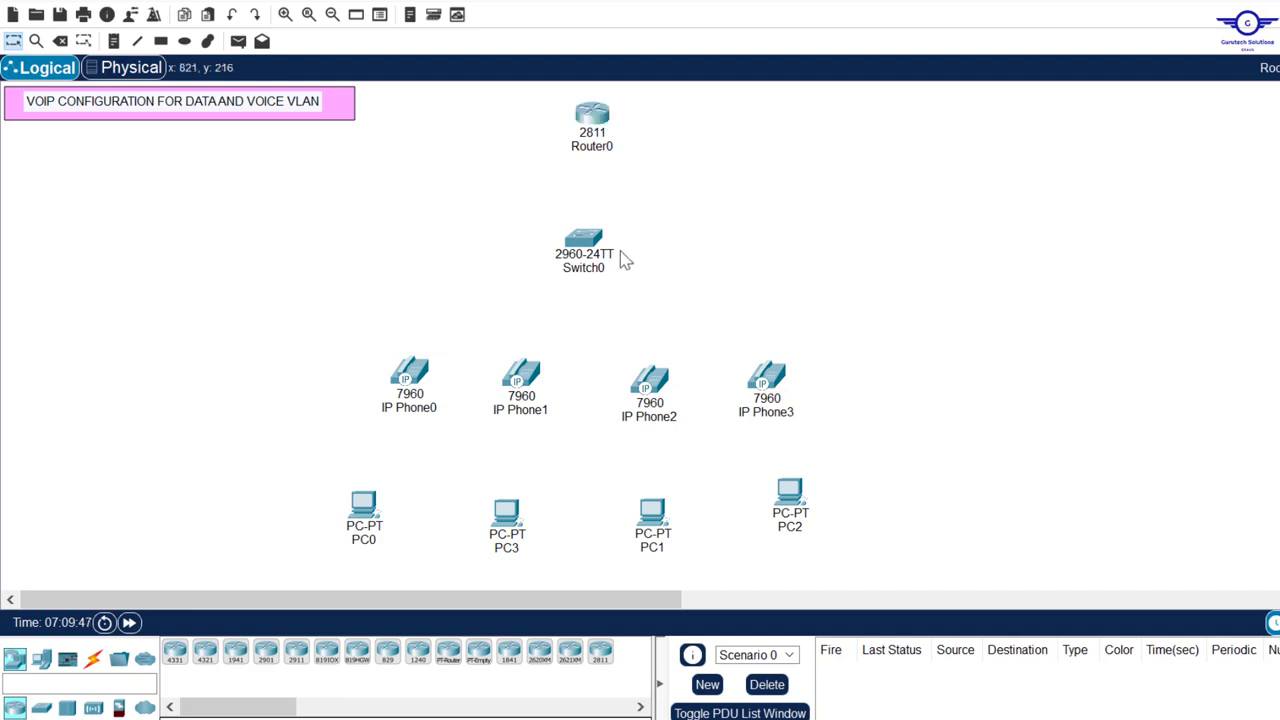
Connect the 2811 router to Switch0 using the automatic connection type
left_click(92, 660)
left_click(175, 652)
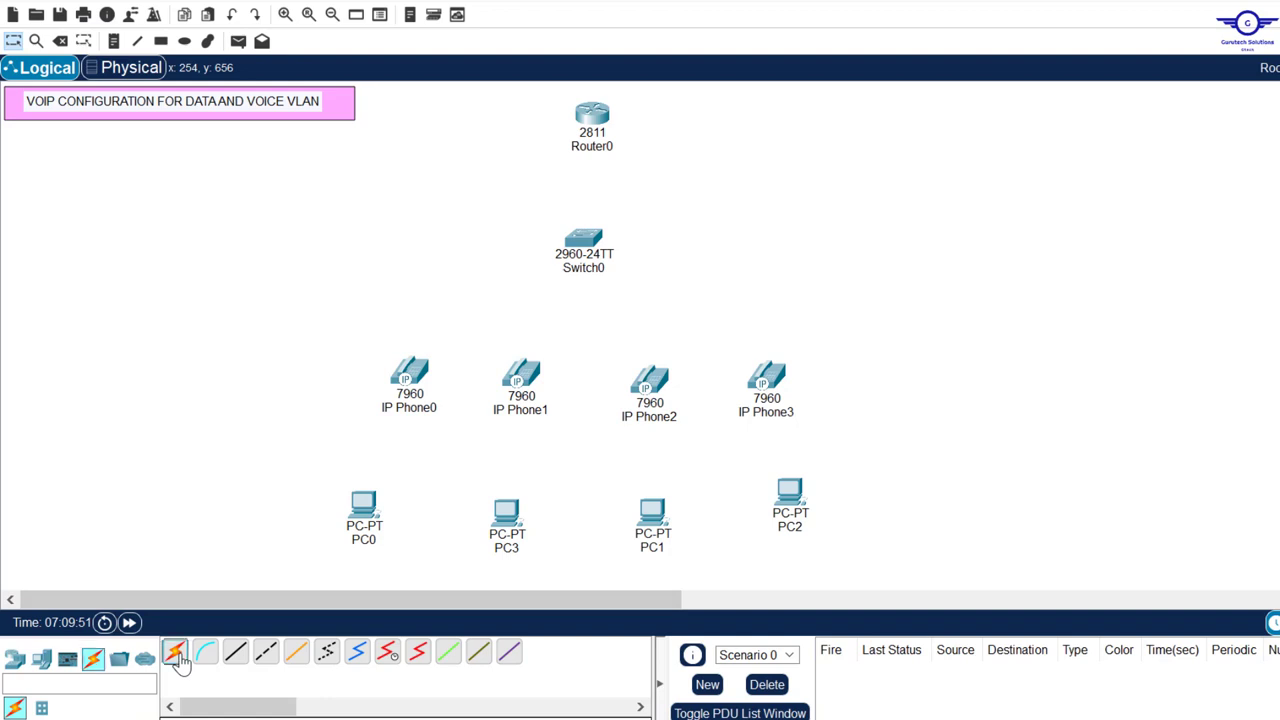
left_click(592, 114)
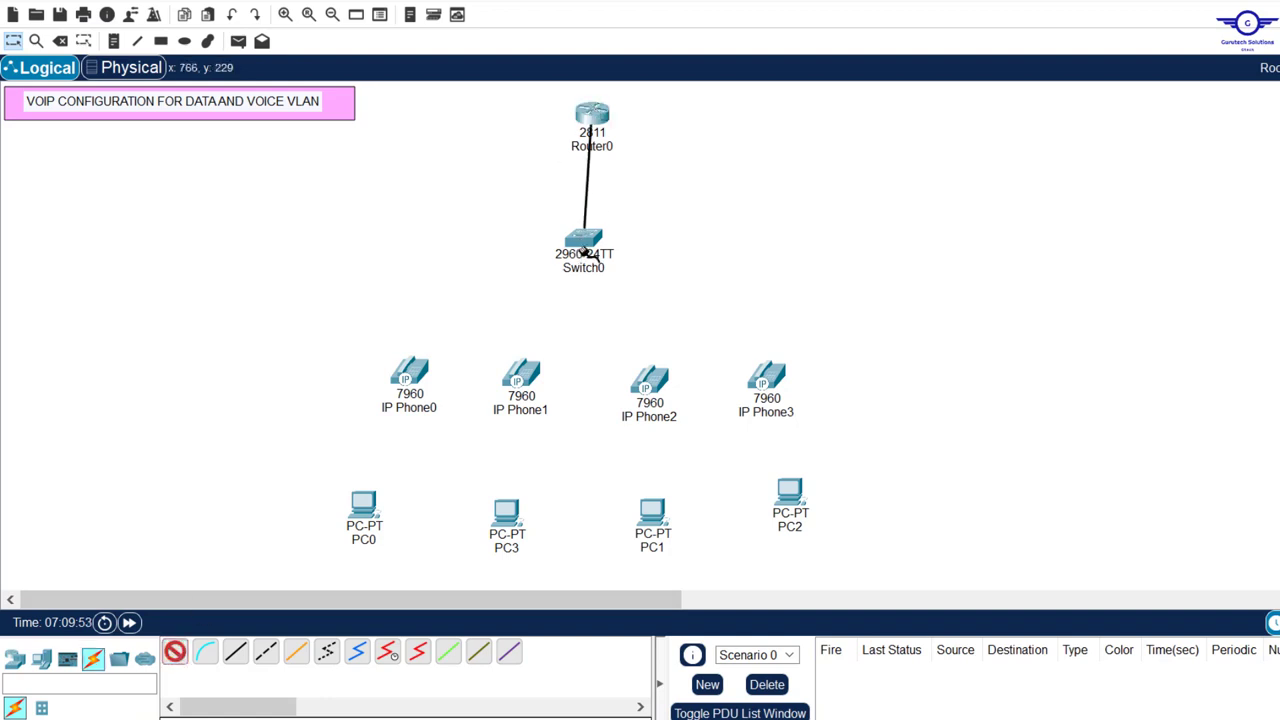
left_click(583, 238)
Connect Switch0 to each of the four IP phones with automatically chosen cables
left_click(175, 652)
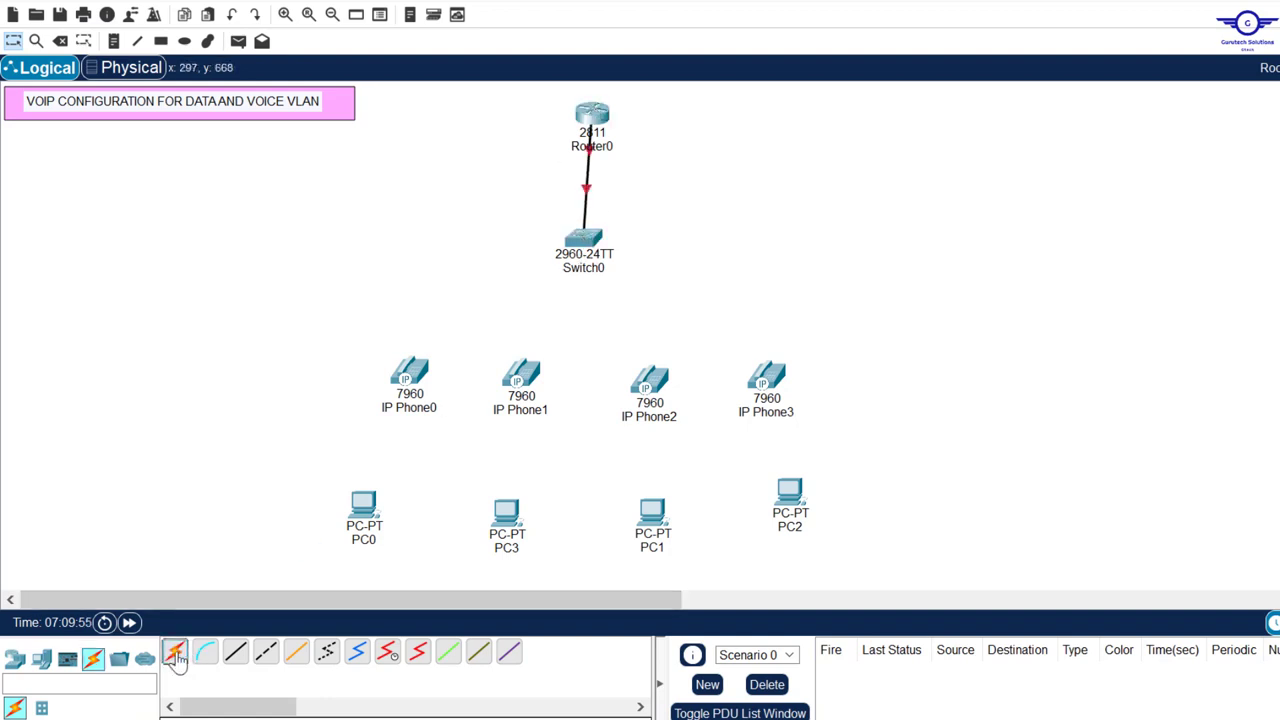
left_click(585, 238)
left_click(410, 372)
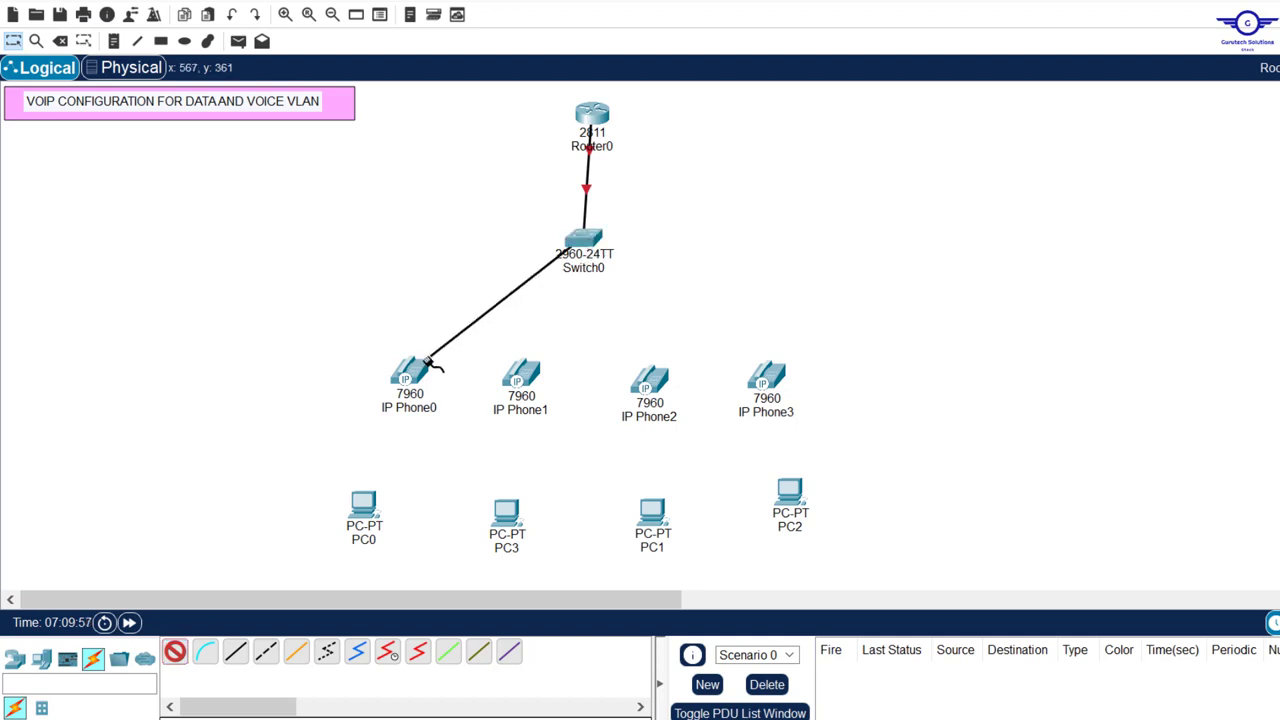
left_click(175, 652)
left_click(584, 238)
left_click(522, 373)
left_click(175, 652)
left_click(584, 238)
left_click(650, 379)
left_click(175, 652)
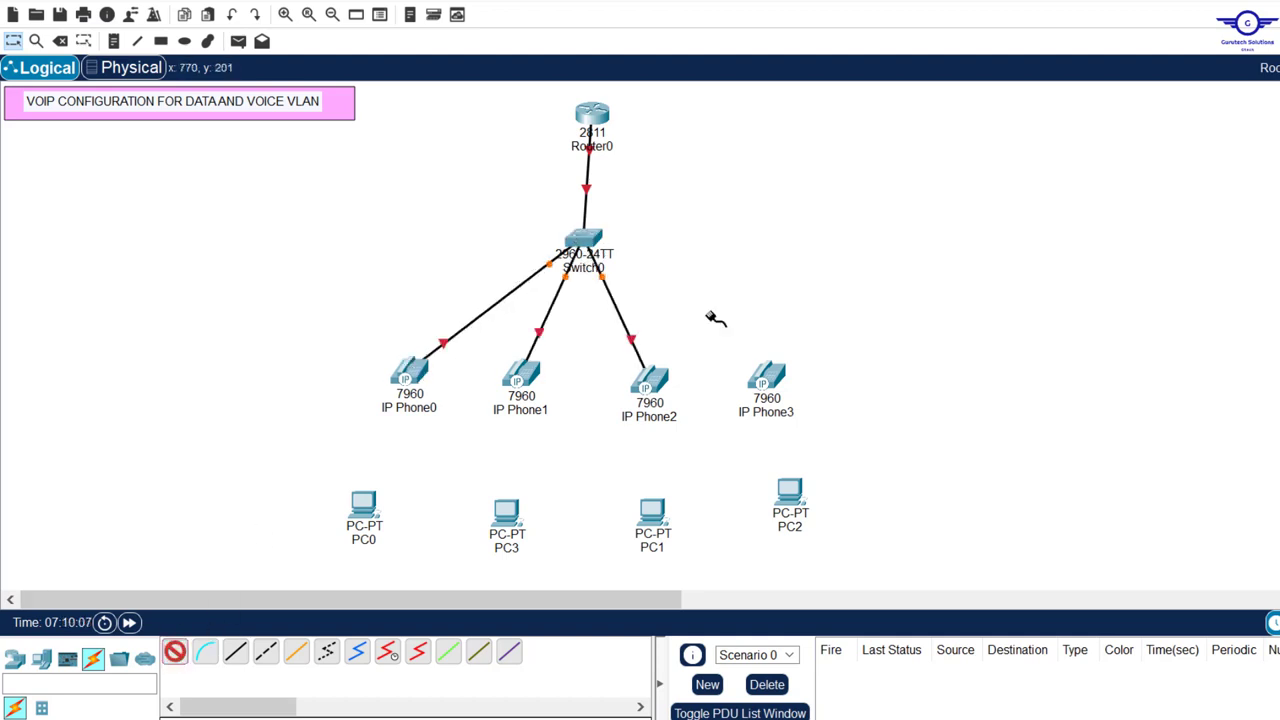
left_click(584, 238)
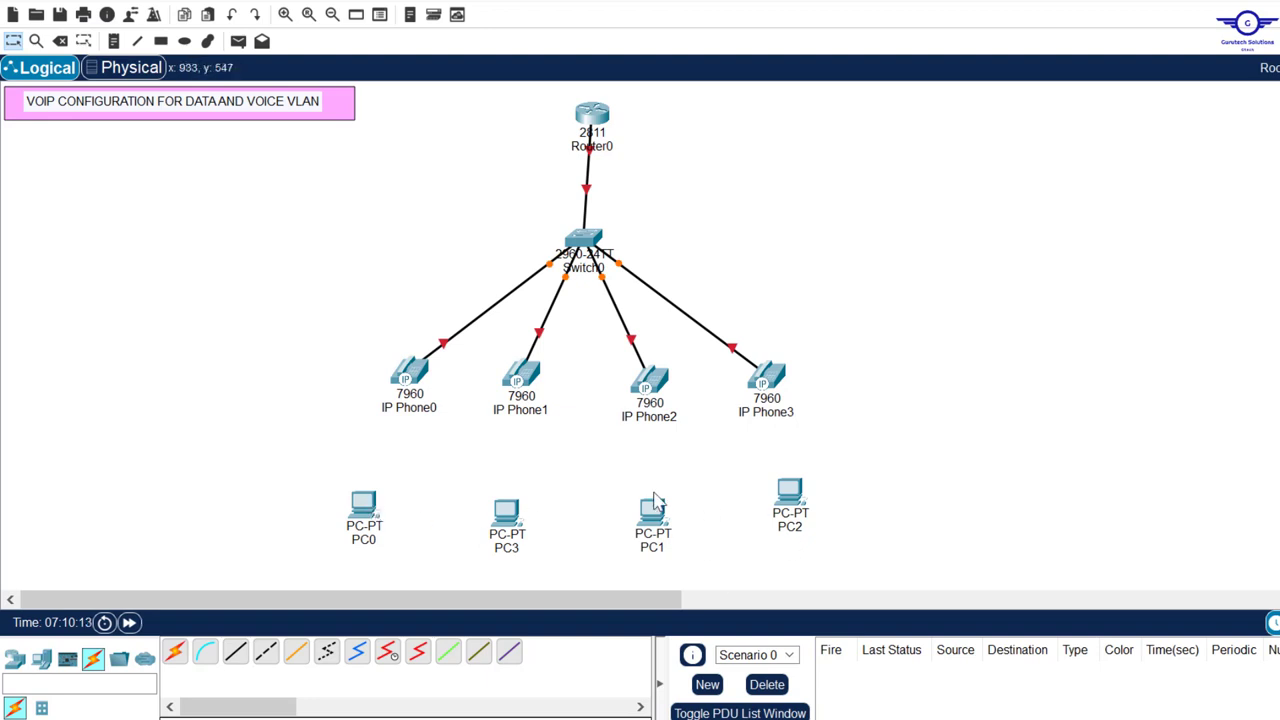
Connect each IP phone to the PC below it with automatically chosen cables
left_click(175, 652)
left_click(409, 371)
left_click(364, 505)
left_click(176, 655)
left_click(521, 374)
left_click(507, 513)
left_click(175, 652)
left_click(650, 380)
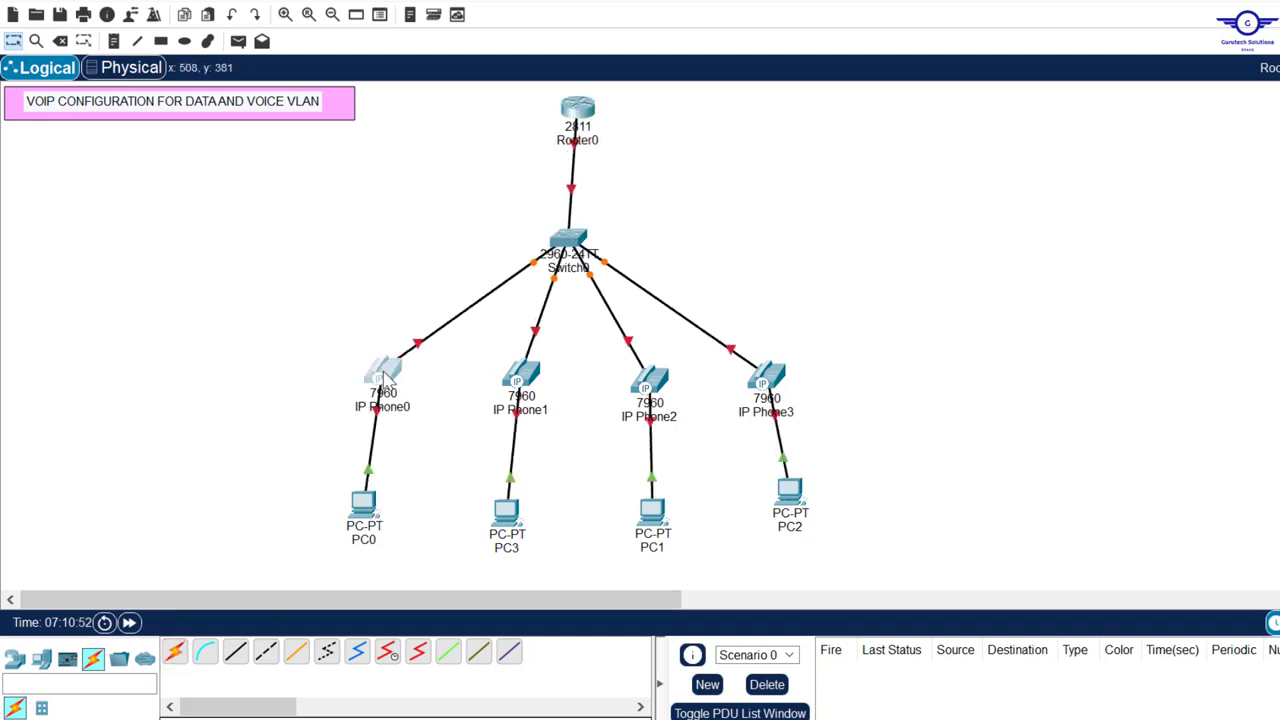
Spread the four IP phones farther apart horizontally beneath Switch0
left_click_drag(384, 371, 380, 370)
left_click_drag(767, 376, 805, 370)
left_click_drag(650, 380, 670, 380)
left_click_drag(521, 374, 502, 378)
Add a note reading 172.16.10.0/24 beside the link between Router0 and Switch0
left_click(114, 41)
left_click(614, 169)
type("172.16.10.0/24")
Add a note beside Switch0 headed VOICE, listing VLAN 33 and NET 172.16.10.0/24
left_click(635, 238)
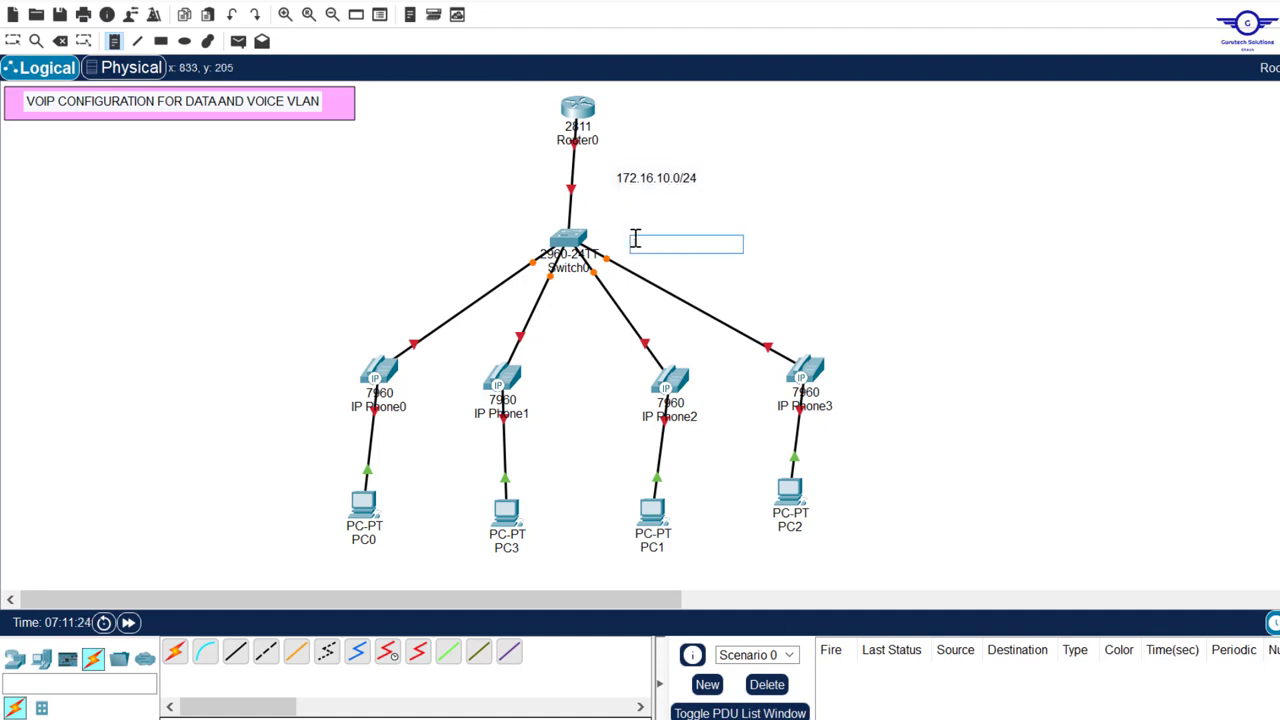
type("VOICE")
key("Return")
type("- VLAN 33")
key("Return")
type("- NET 1")
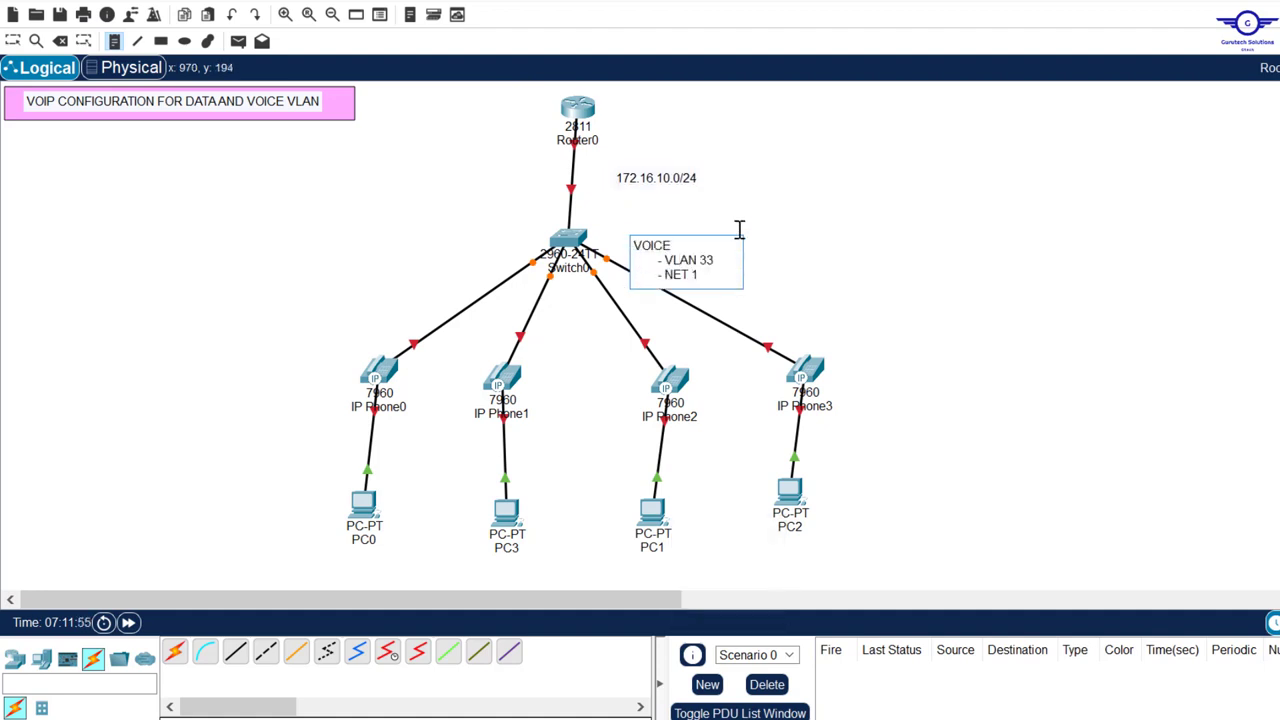
type("72.16.10.0/24")
Extend the note with a DATA section listing VLAN 50 and NET 192.168.10.0/24
key("Return")
key("Return")
type("DATA")
key("Return")
type("- VLAN 50")
key("Return")
type("- NET 19")
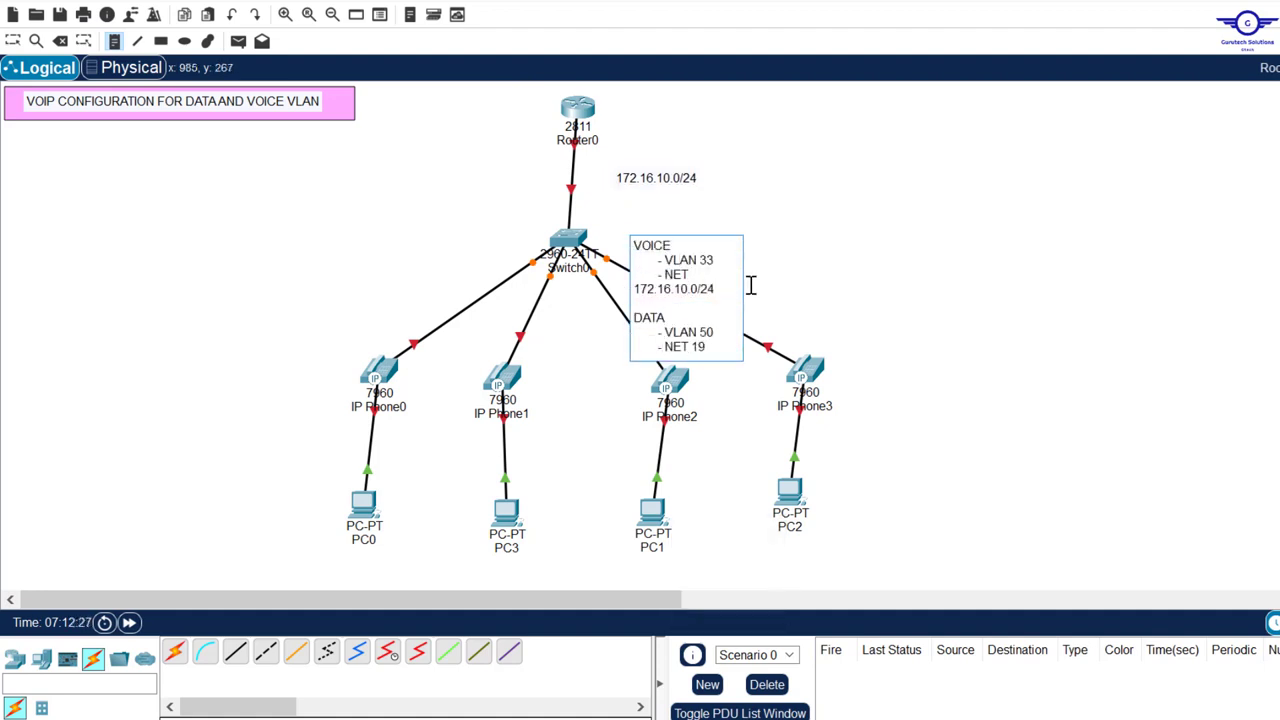
type("2.168.10.0/24")
Delete the separate 172.16.10.0/24 note and frame the repositioned VLAN note with a pink rectangle
key("Escape")
key("Delete")
mouse_move(723, 268)
left_mouse_down()
mouse_move(795, 238)
mouse_move(733, 217)
left_mouse_up()
left_click(161, 41)
left_click_drag(617, 152, 814, 284)
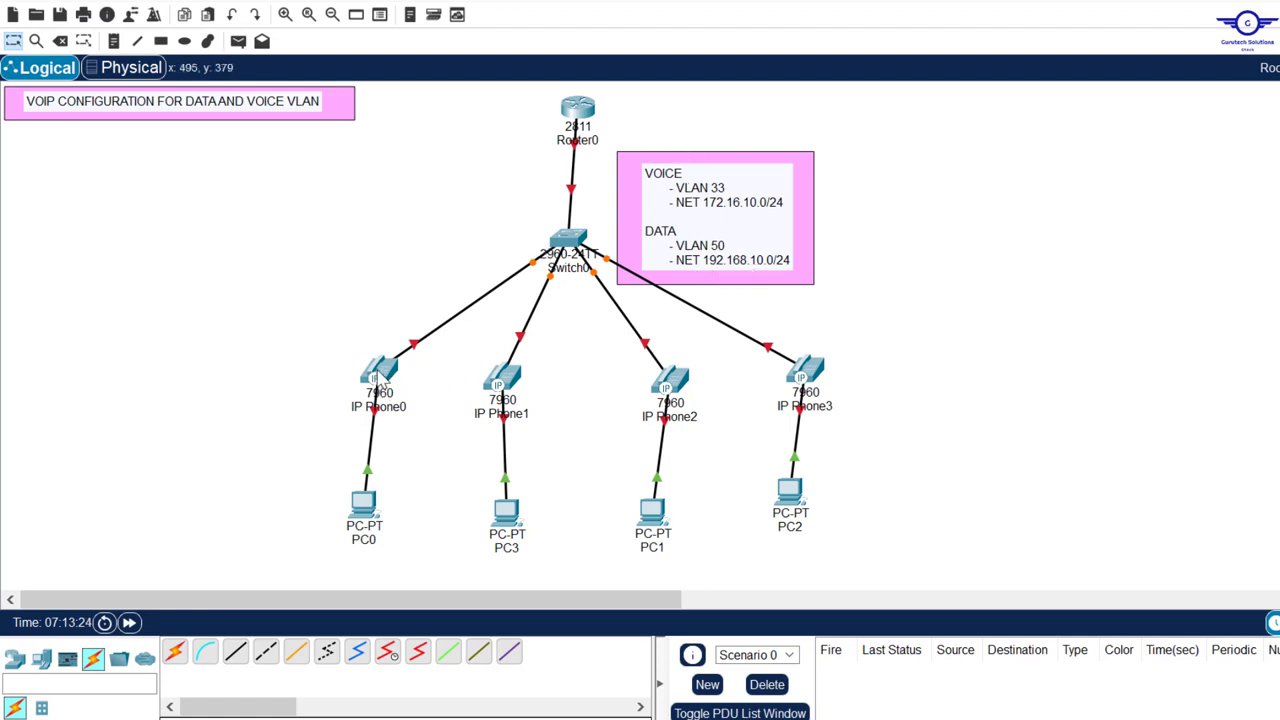
Plug the IP_PHONE_POWER_ADAPTER module into the back of IP Phone0 to power it
mouse_move(378, 378)
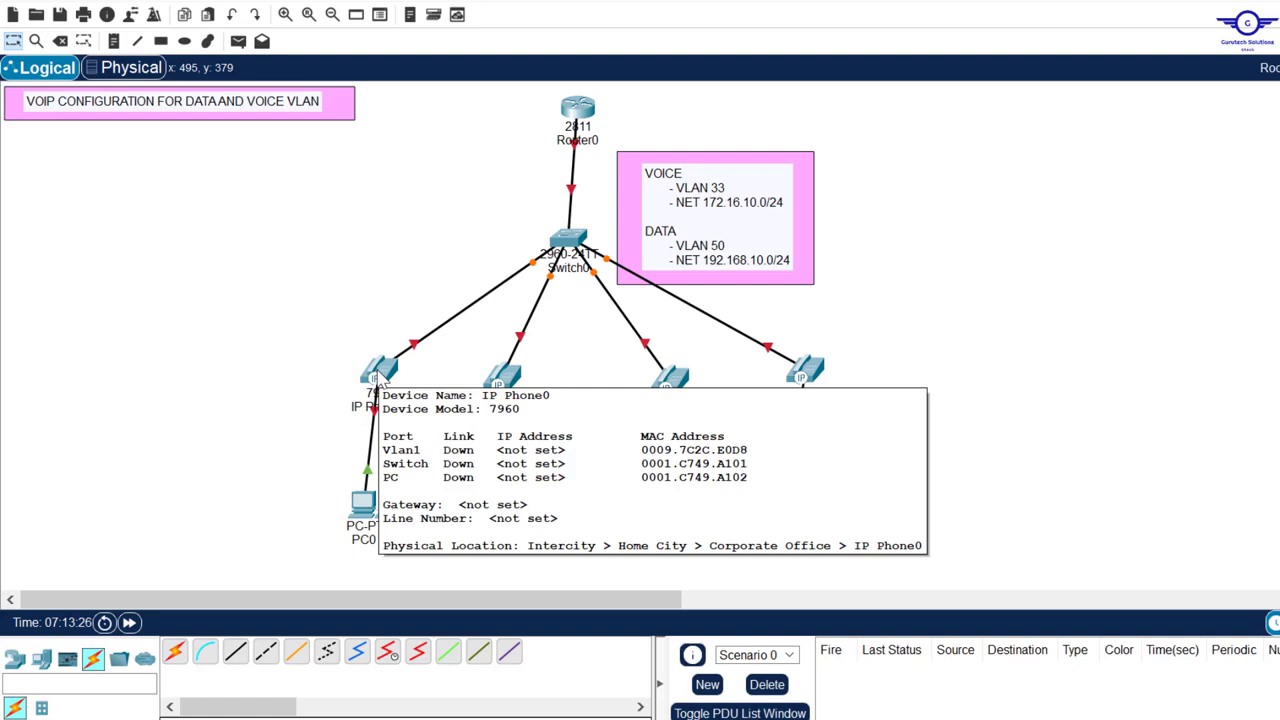
left_click(378, 378)
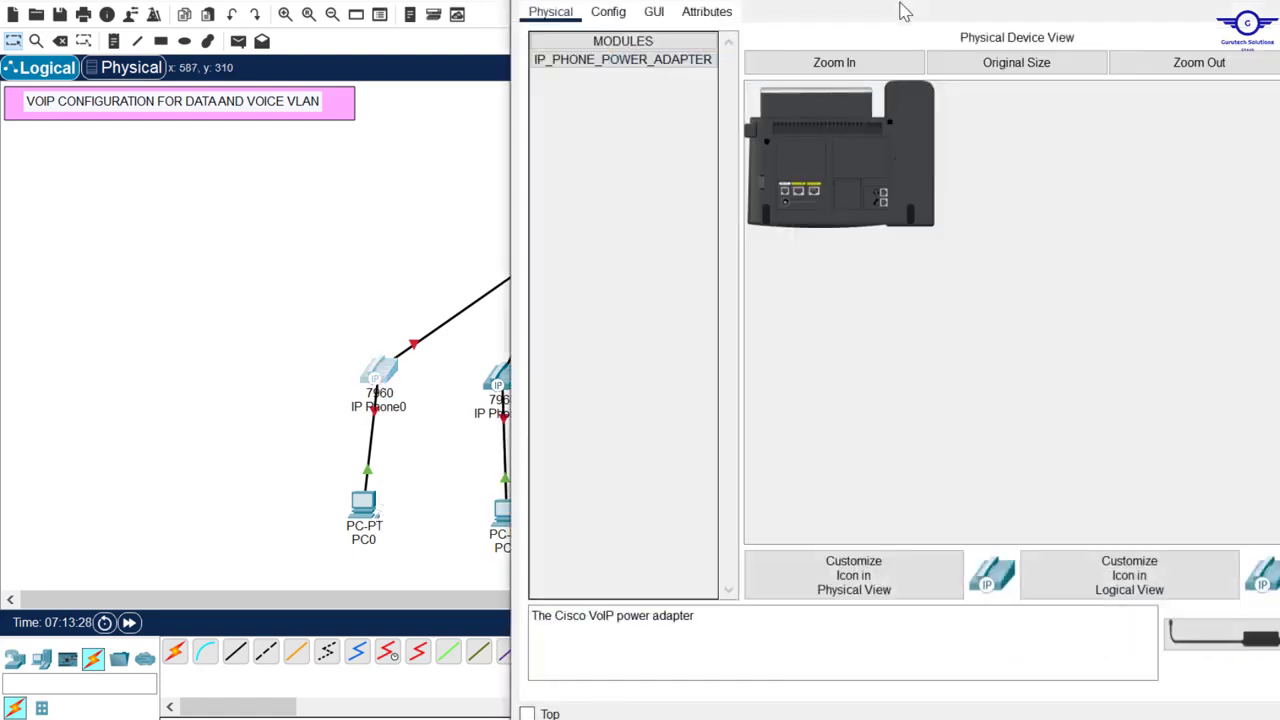
left_click_drag(837, 0, 781, 66)
left_click(640, 158)
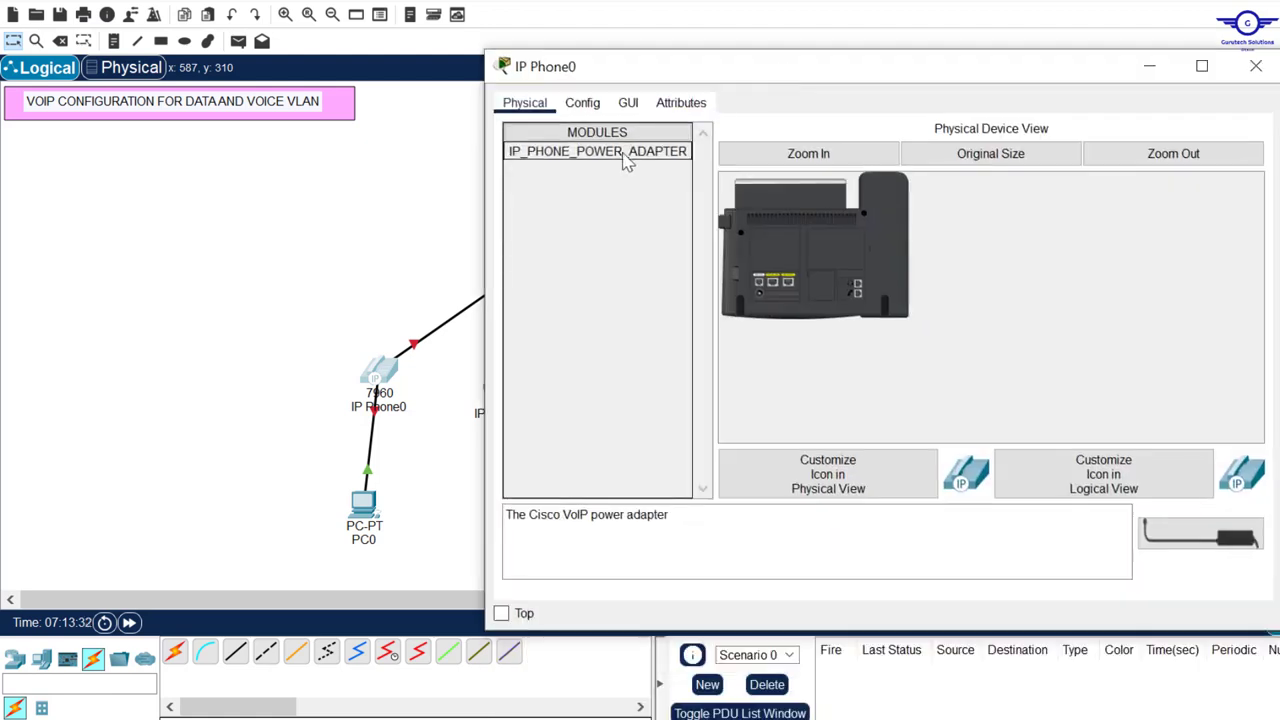
left_click_drag(640, 156, 850, 200)
left_click_drag(828, 248, 762, 297)
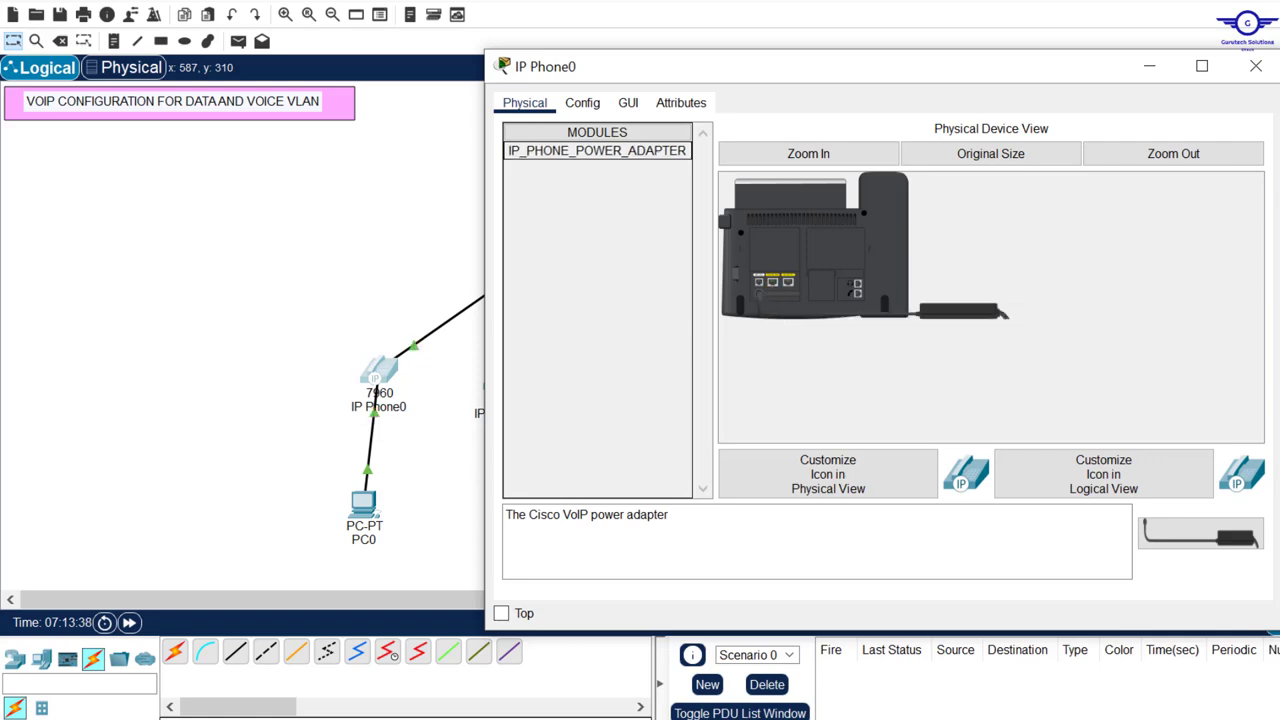
Power IP Phone1, IP Phone2 and IP Phone3 by fitting the IP_PHONE_POWER_ADAPTER module to each
left_click(1256, 66)
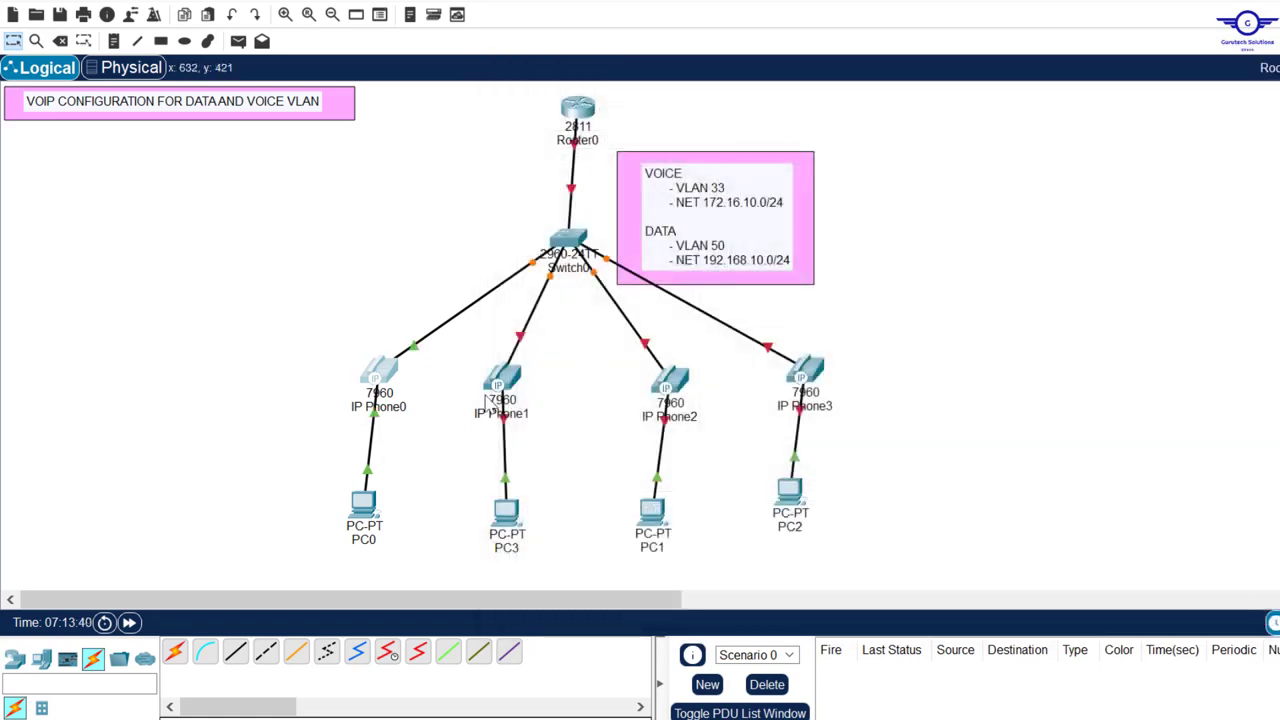
left_click(502, 382)
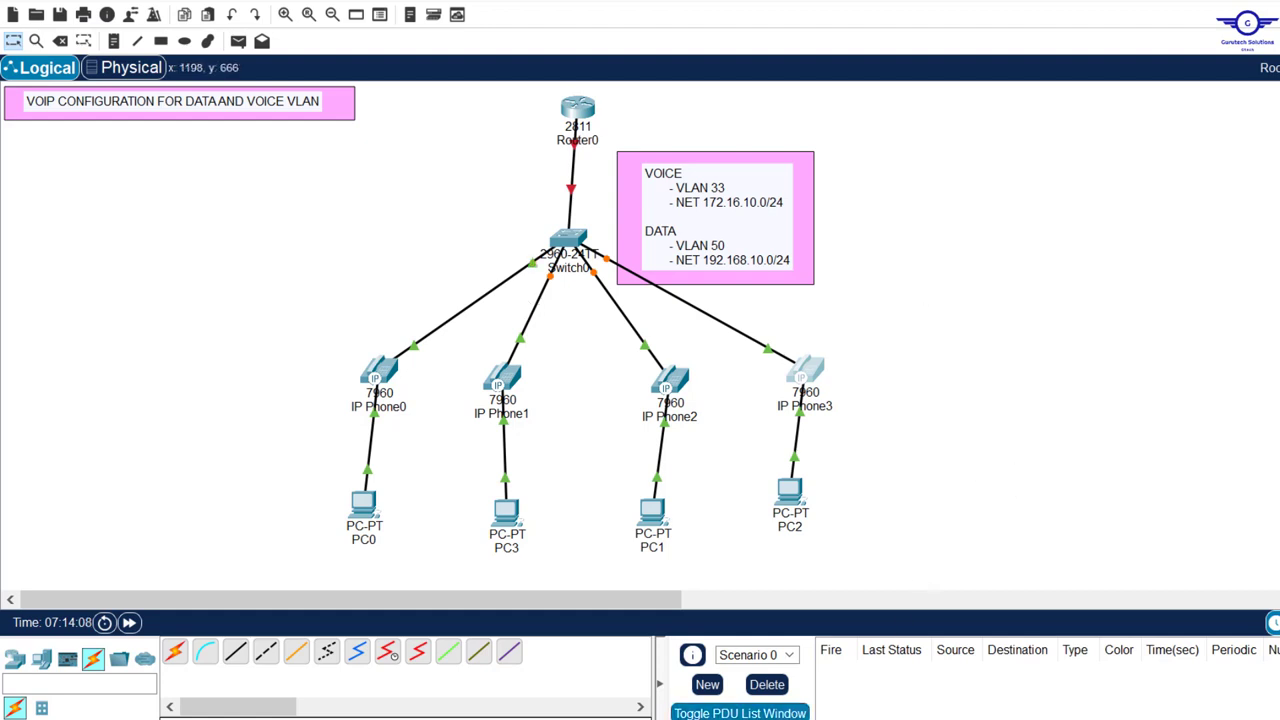
Review the switchport and trunk configuration tasks in the config-guide.txt notes in Notepad
left_click(752, 719)
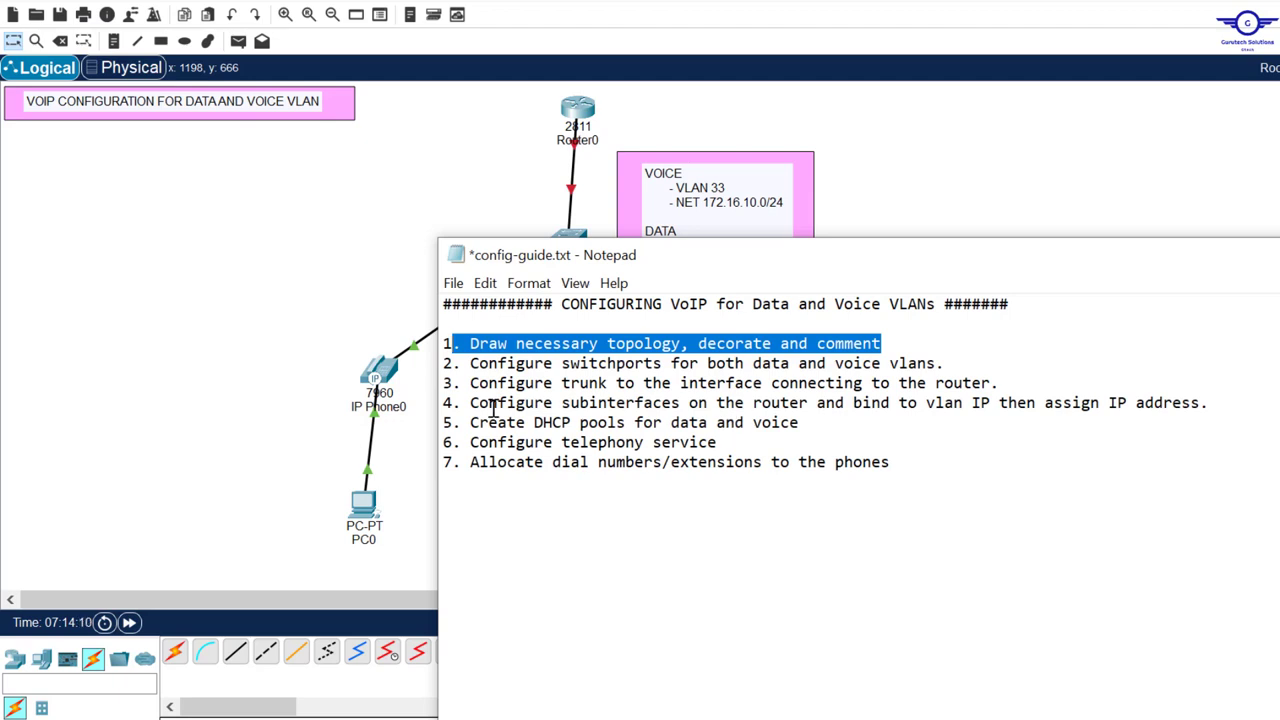
left_click_drag(468, 364, 983, 385)
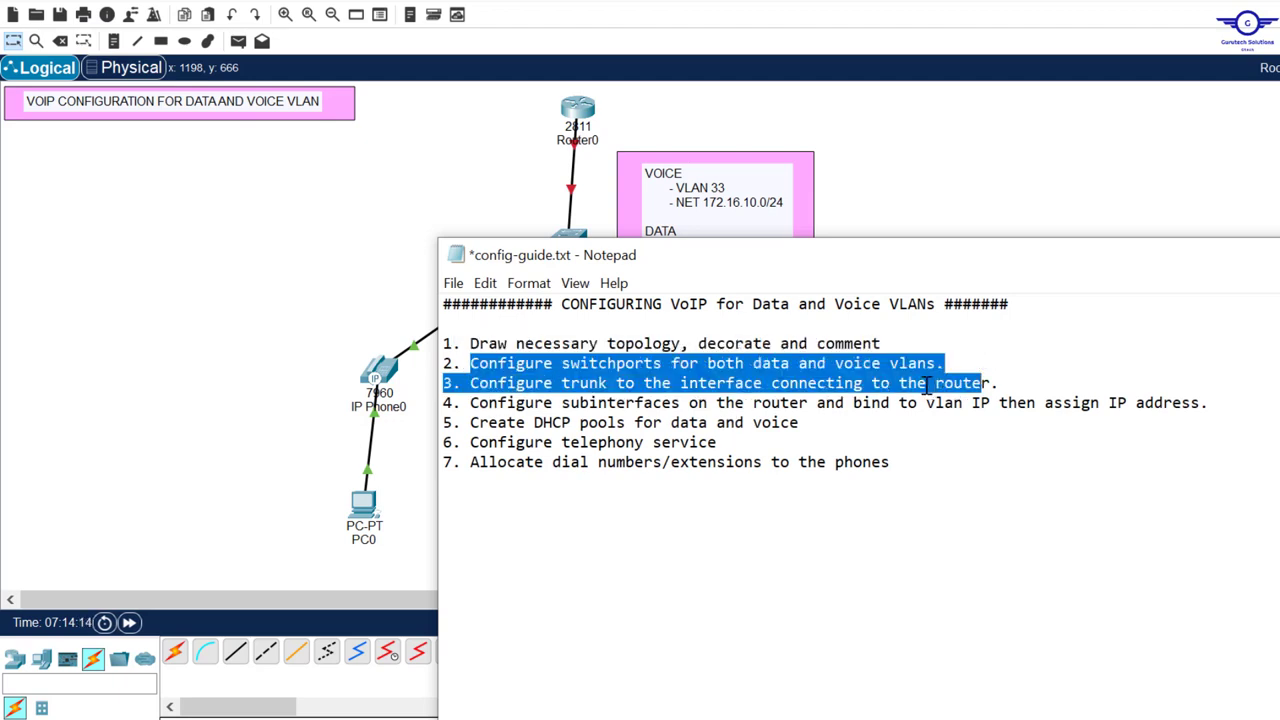
left_click(977, 186)
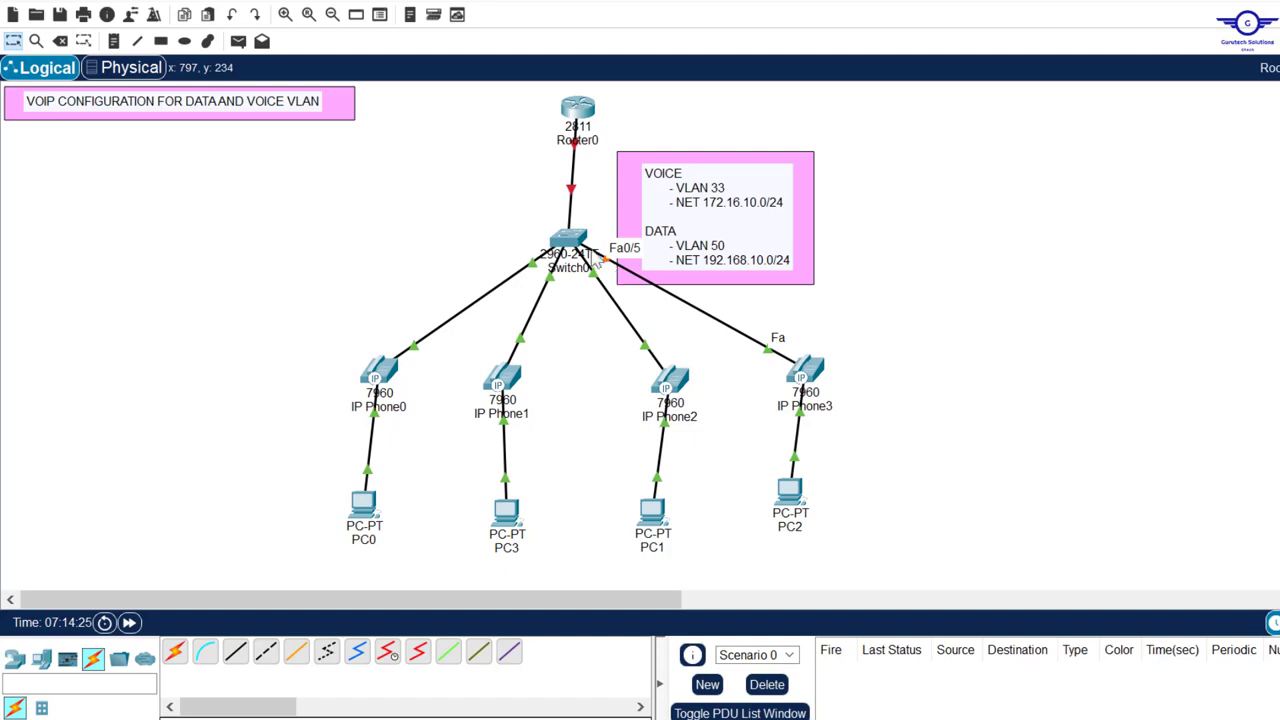
Open the command line interface of Switch0 and start a session at its prompt
left_click(570, 240)
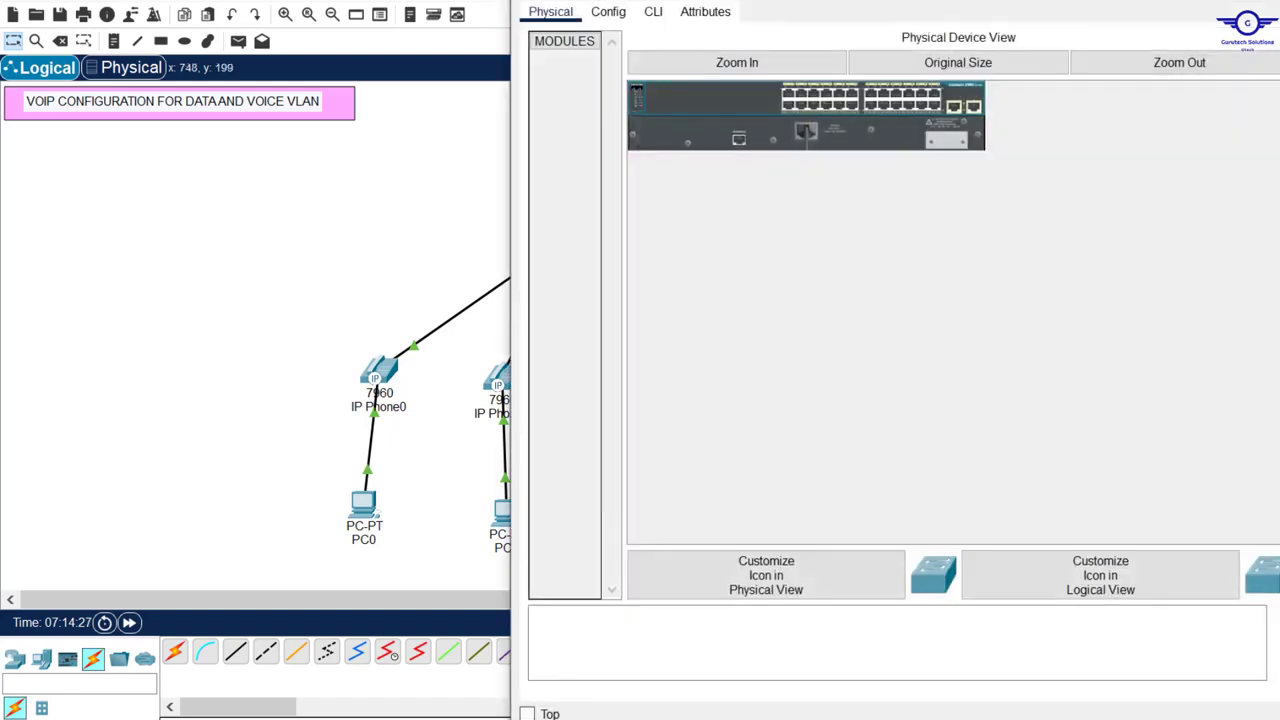
left_click_drag(767, 1, 617, 323)
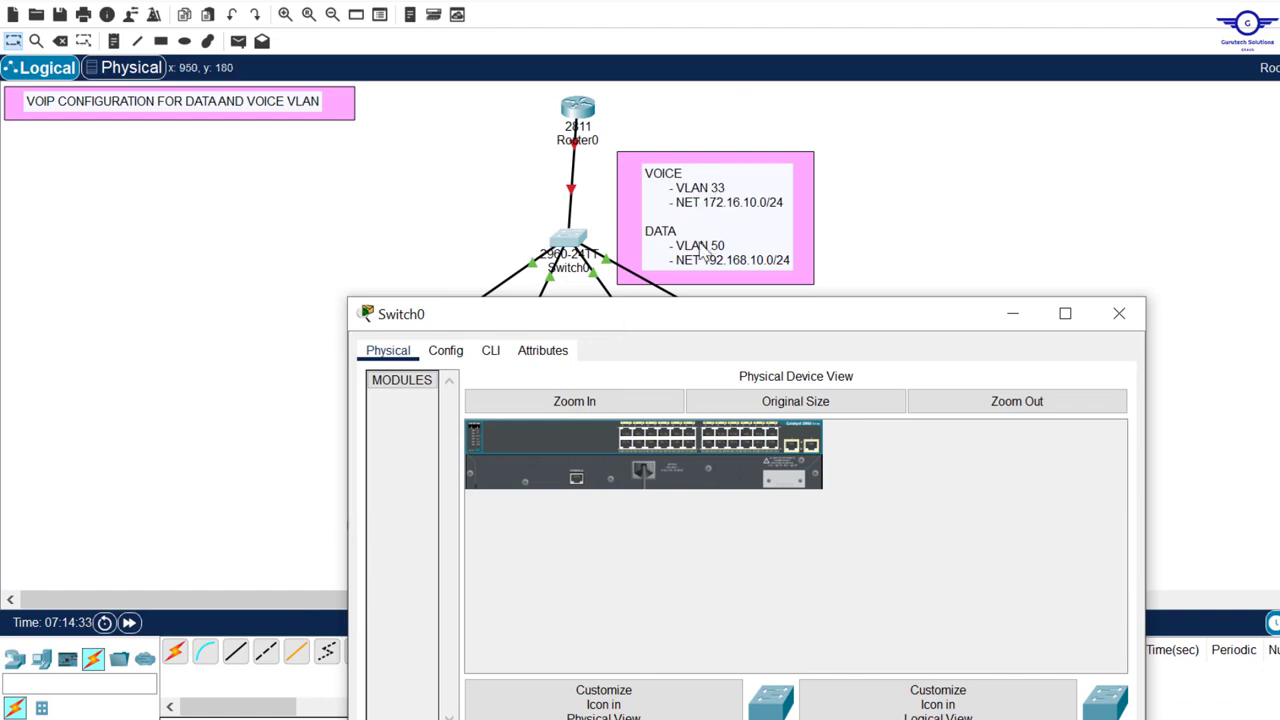
left_click_drag(727, 320, 784, 88)
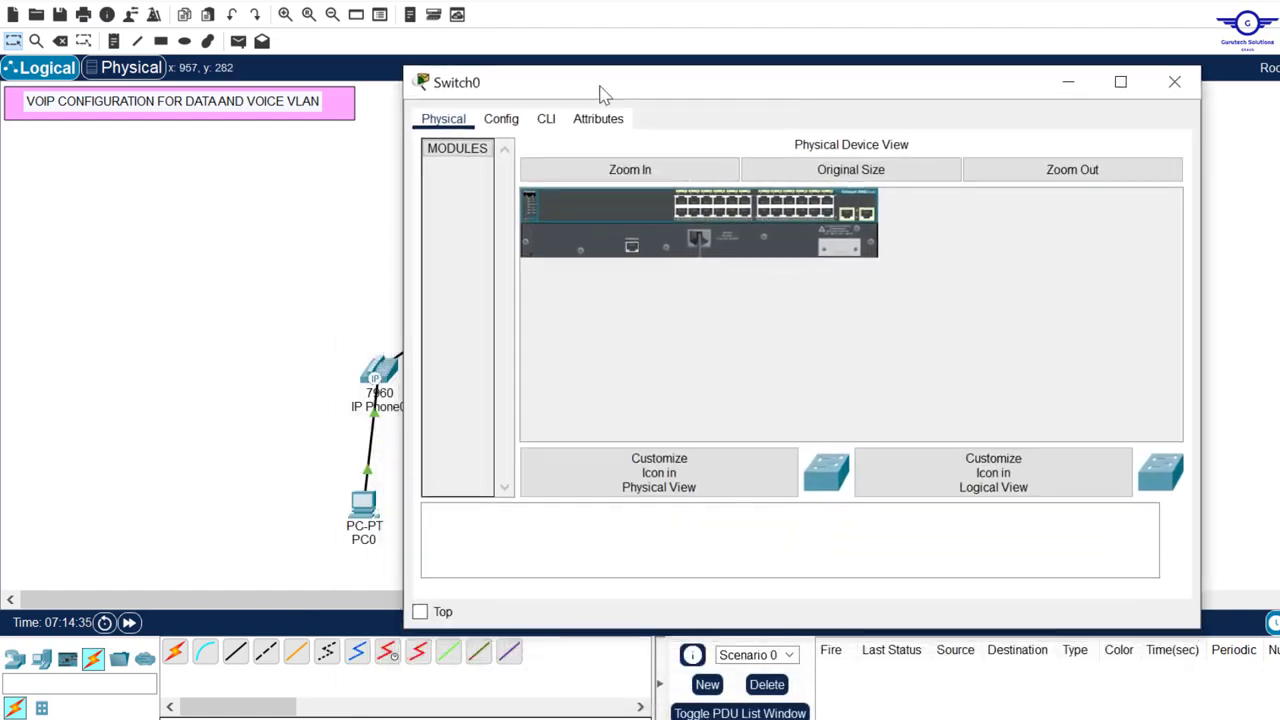
left_click(548, 119)
key("Return")
key("Return")
key("Return")
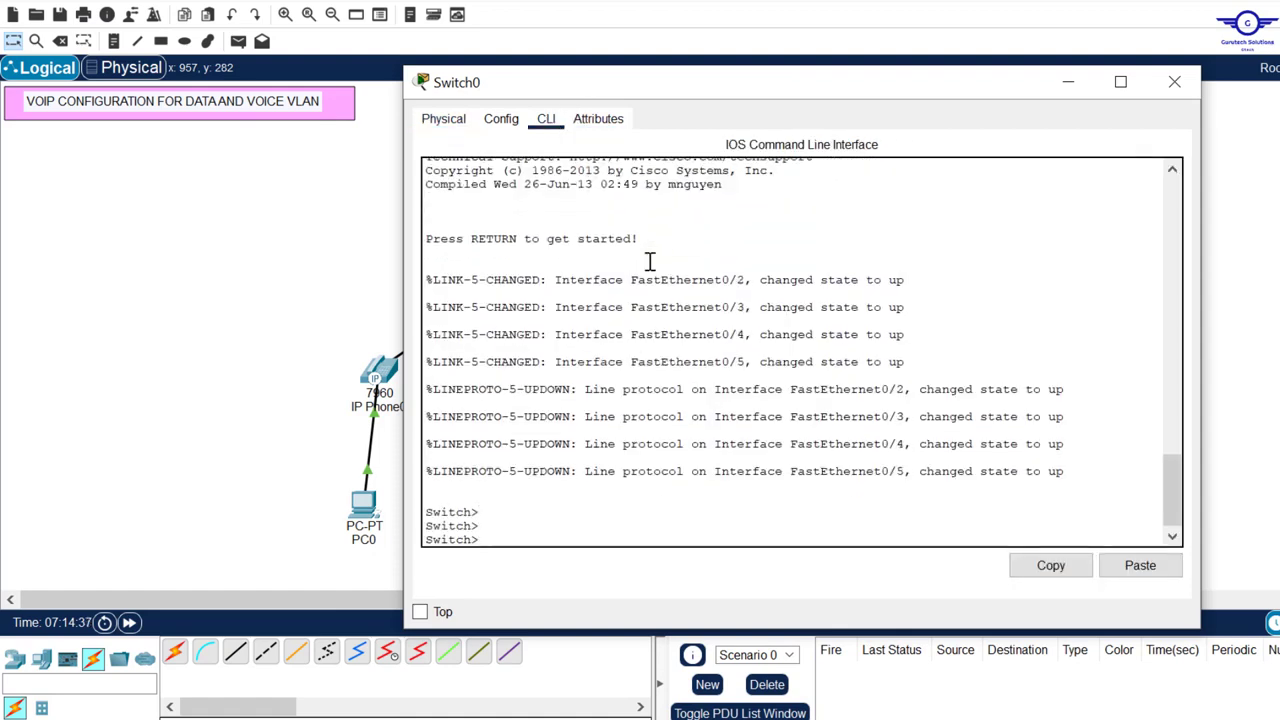
Enter privileged mode and then global configuration mode on Switch0
type("EN")
key("Return")
key("Return")
type("CONF")
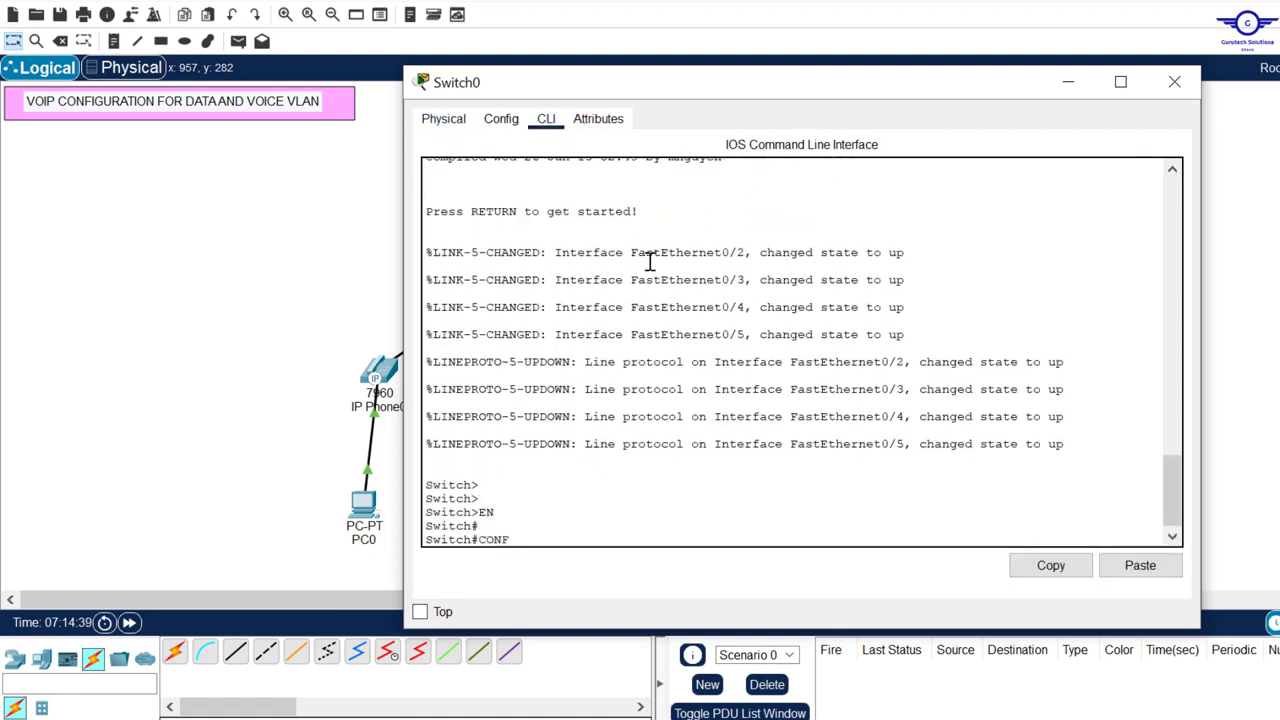
type(" T")
key("Return")
key("Return")
key("Return")
key("Return")
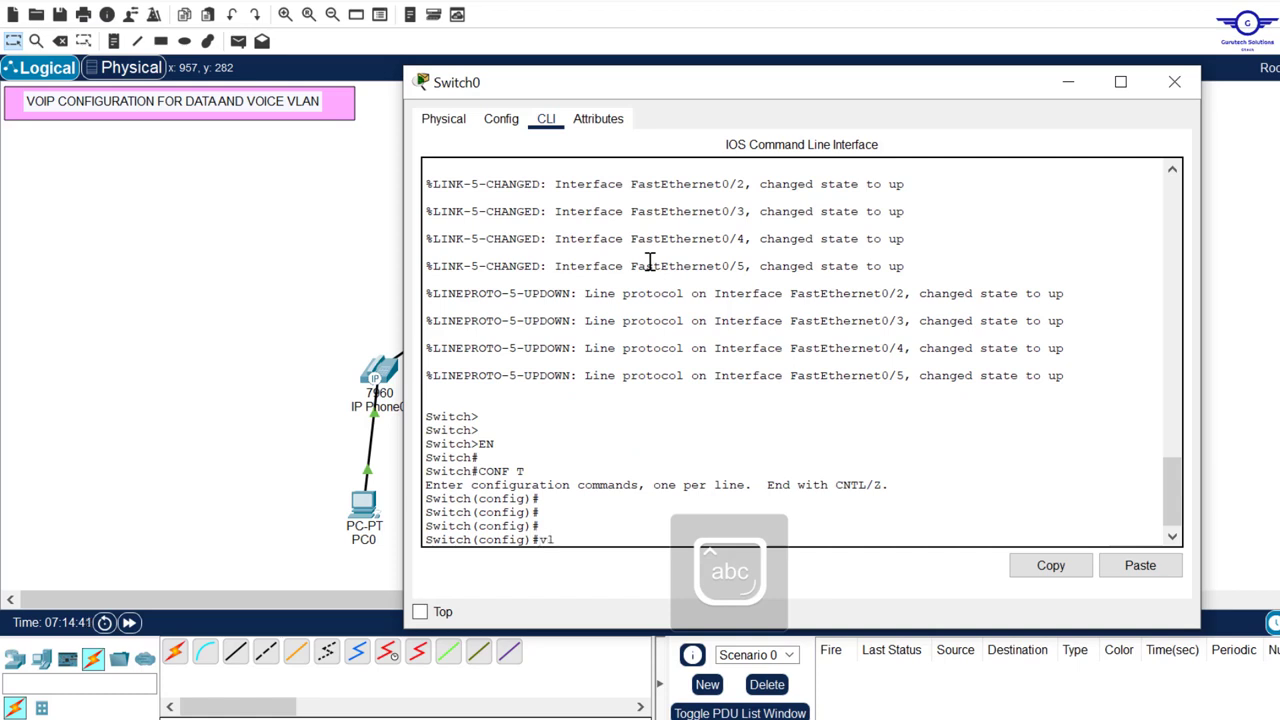
Create VLAN 33 on Switch0, name it VOICE, and exit back to global configuration mode
type("vlan 33")
key("Return")
type("name ")
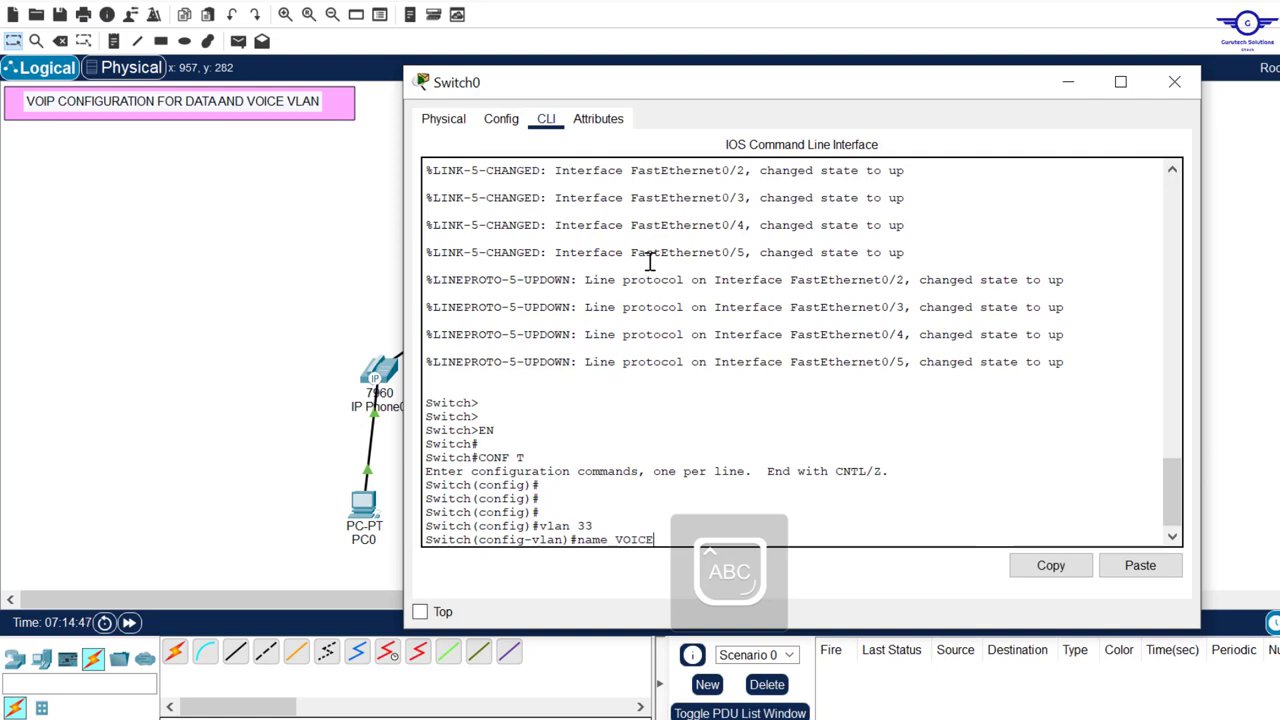
type("VOICE")
key("Return")
type("EX")
key("Return")
key("Return")
key("Return")
key("Return")
key("Caps_Lock")
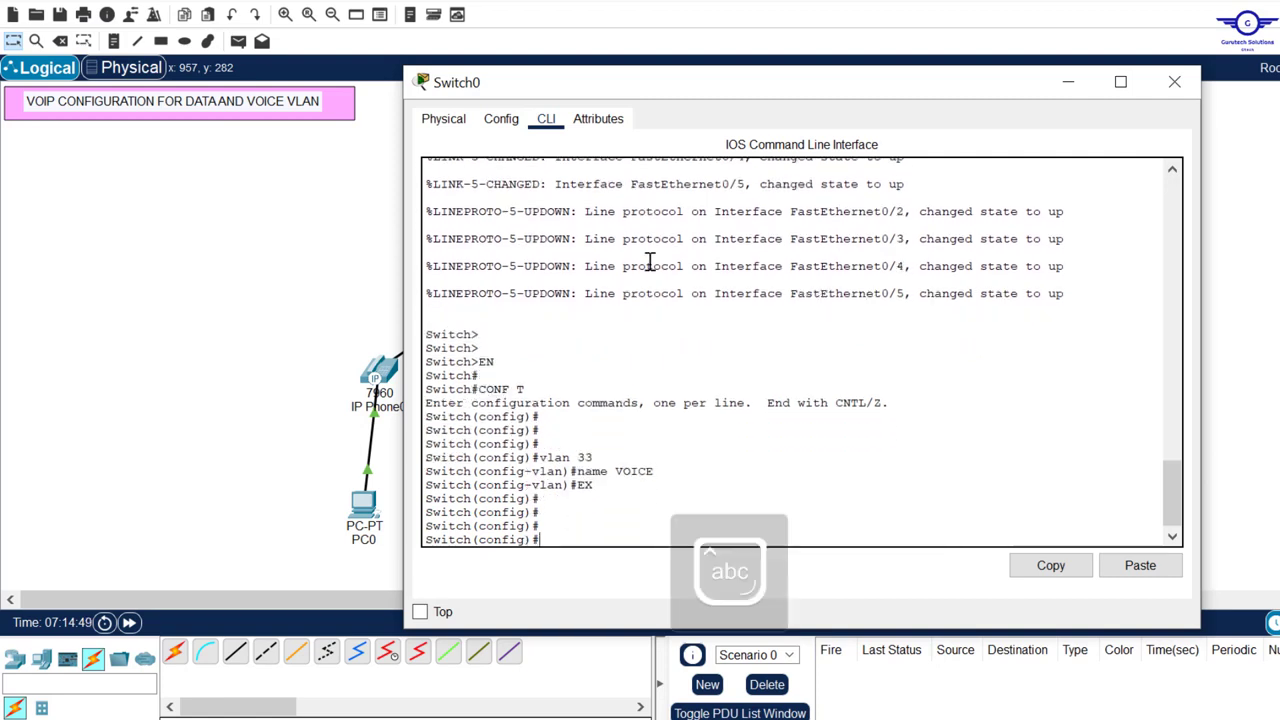
Create VLAN 50 on Switch0, name it DATA, and exit back to global configuration mode
type("vlan 50")
key("Return")
key("Return")
key("Return")
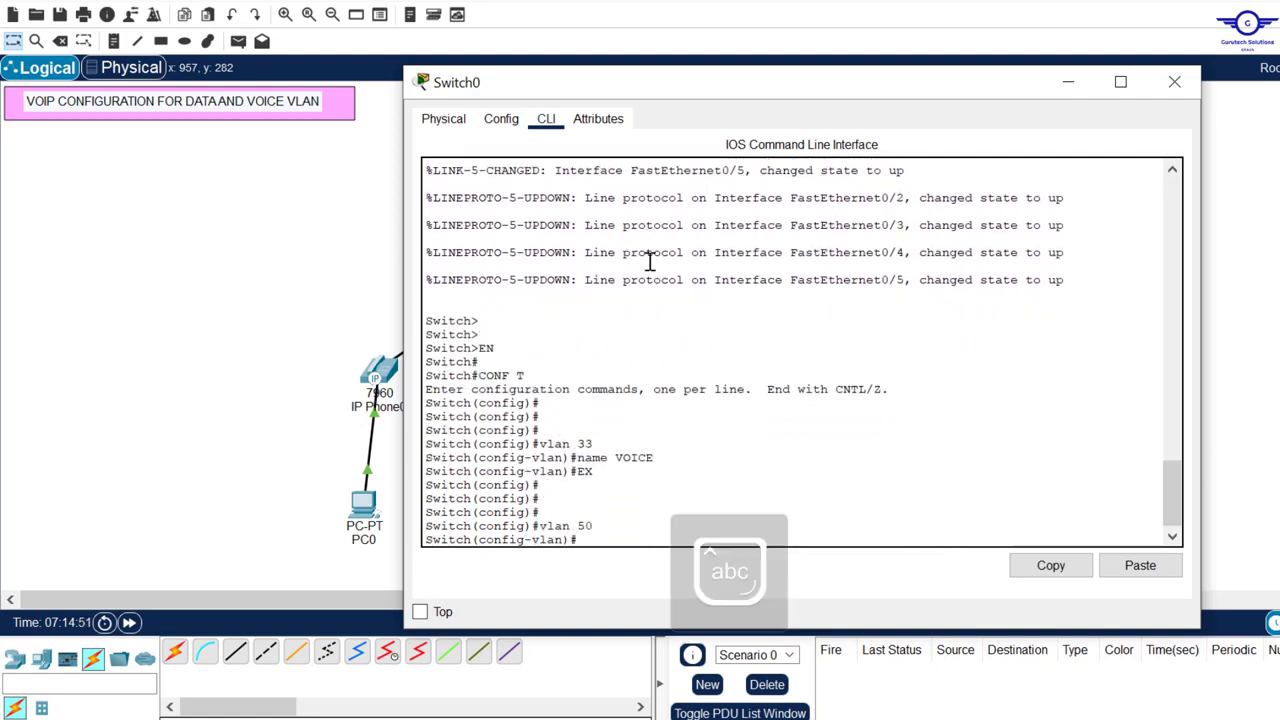
type("name")
key("Caps_Lock")
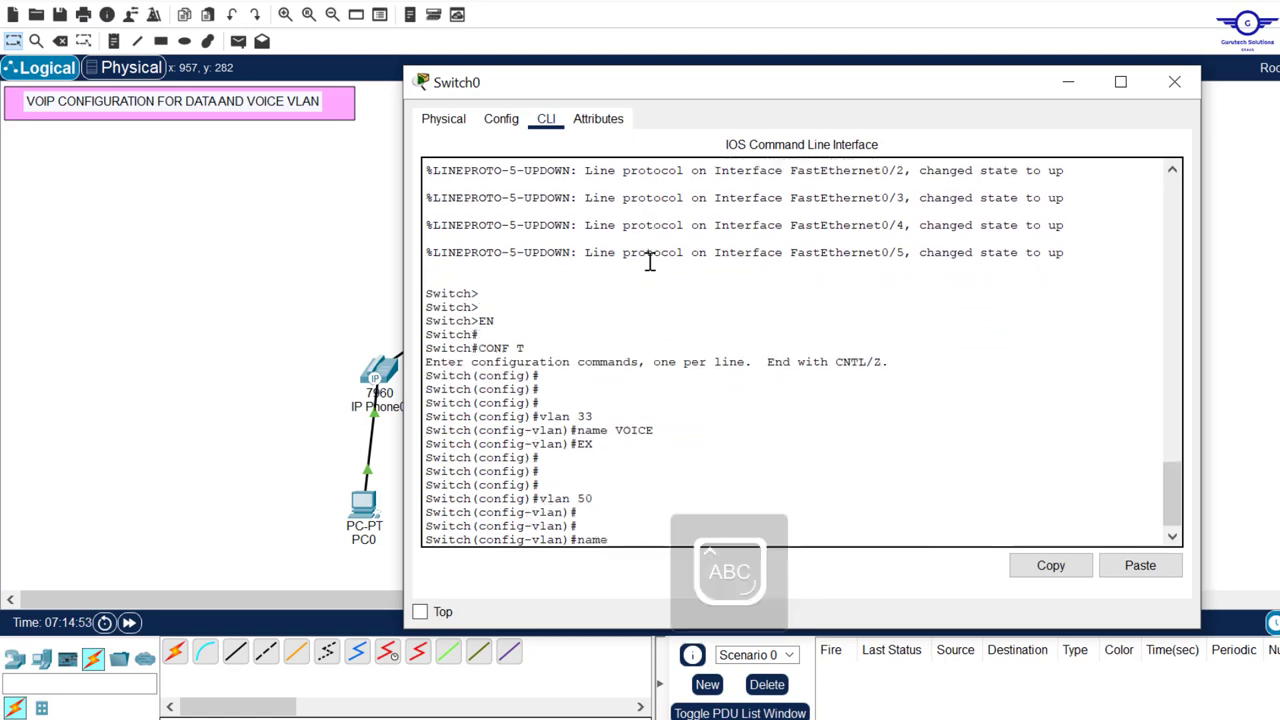
type("DATA")
key("Return")
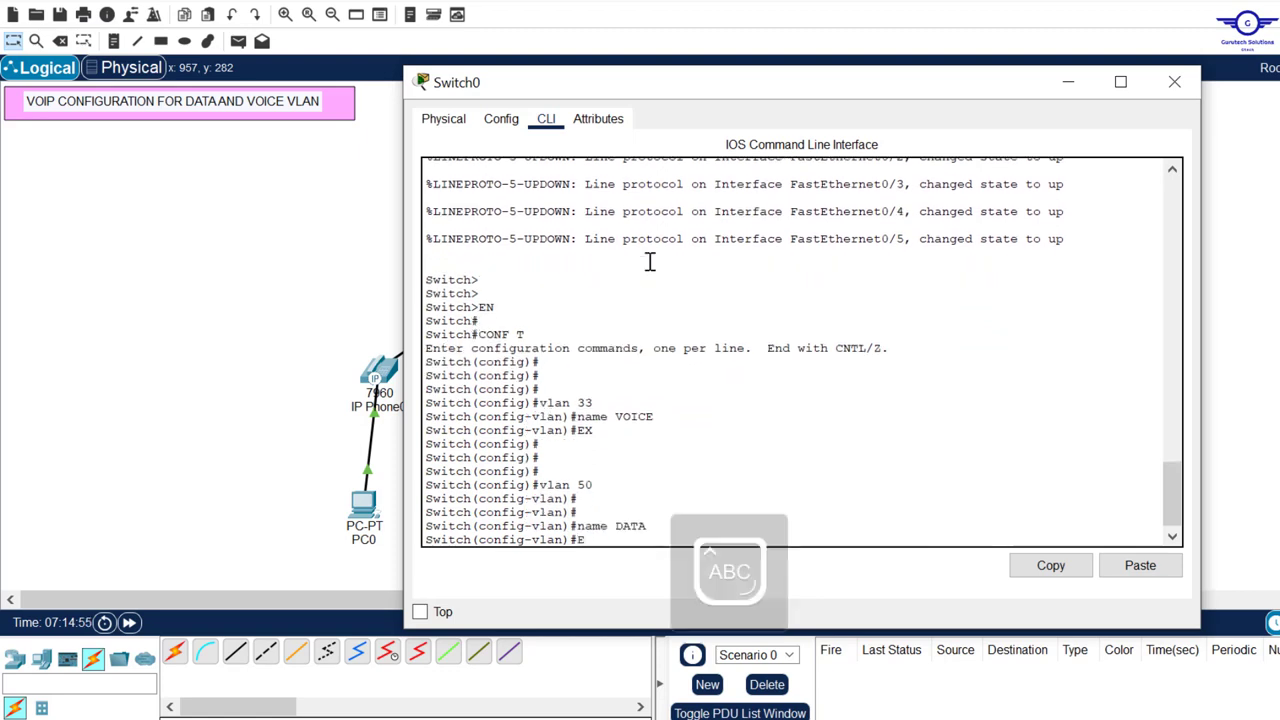
type("EX")
key("Return")
key("Return")
key("Return")
Save the new VLANs to Switch0's startup configuration with do wr
type("DO WR")
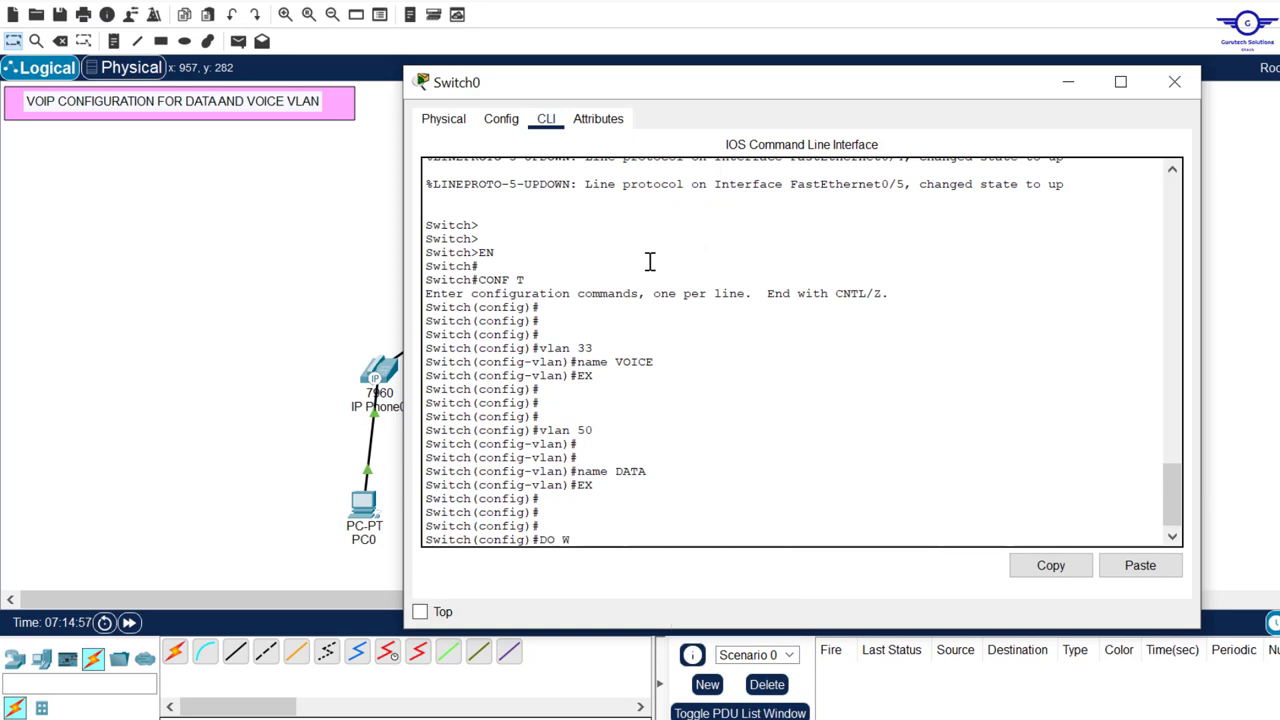
key("Return")
key("Return")
key("Return")
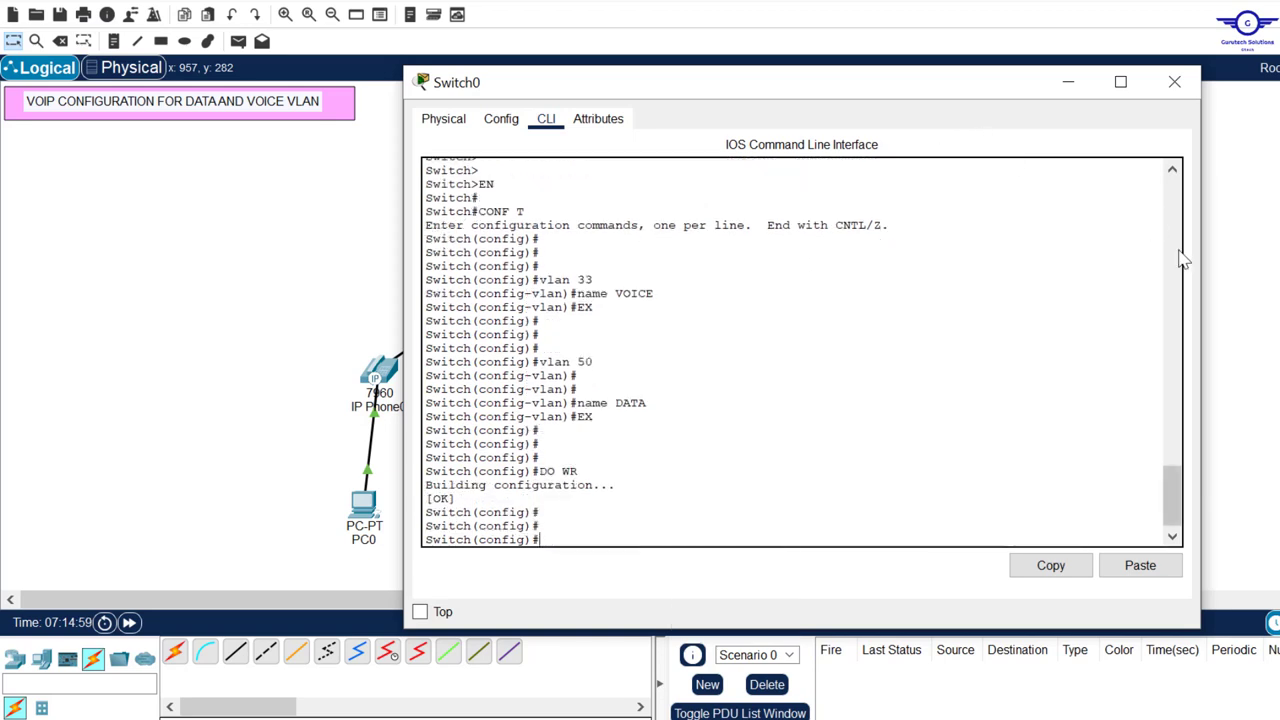
Check the phone port labels in the topology and enter interface range fa0/2-5 on Switch0
left_click(1214, 256)
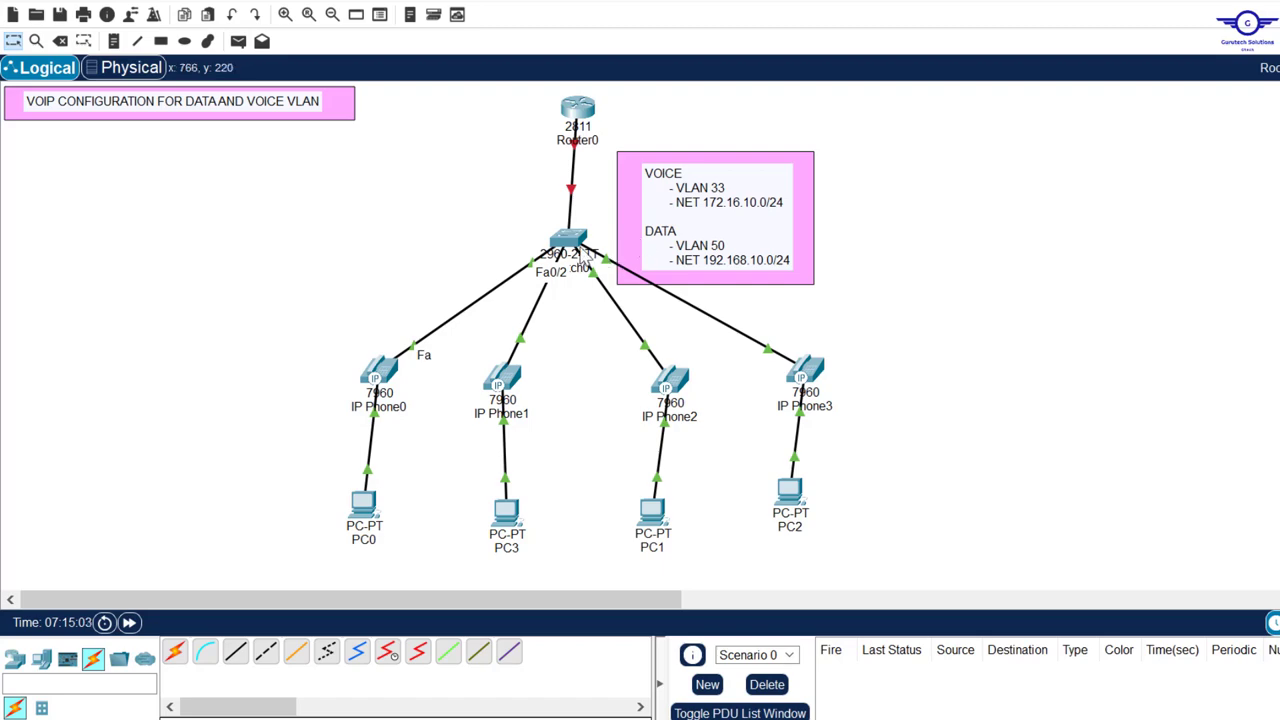
left_click(570, 245)
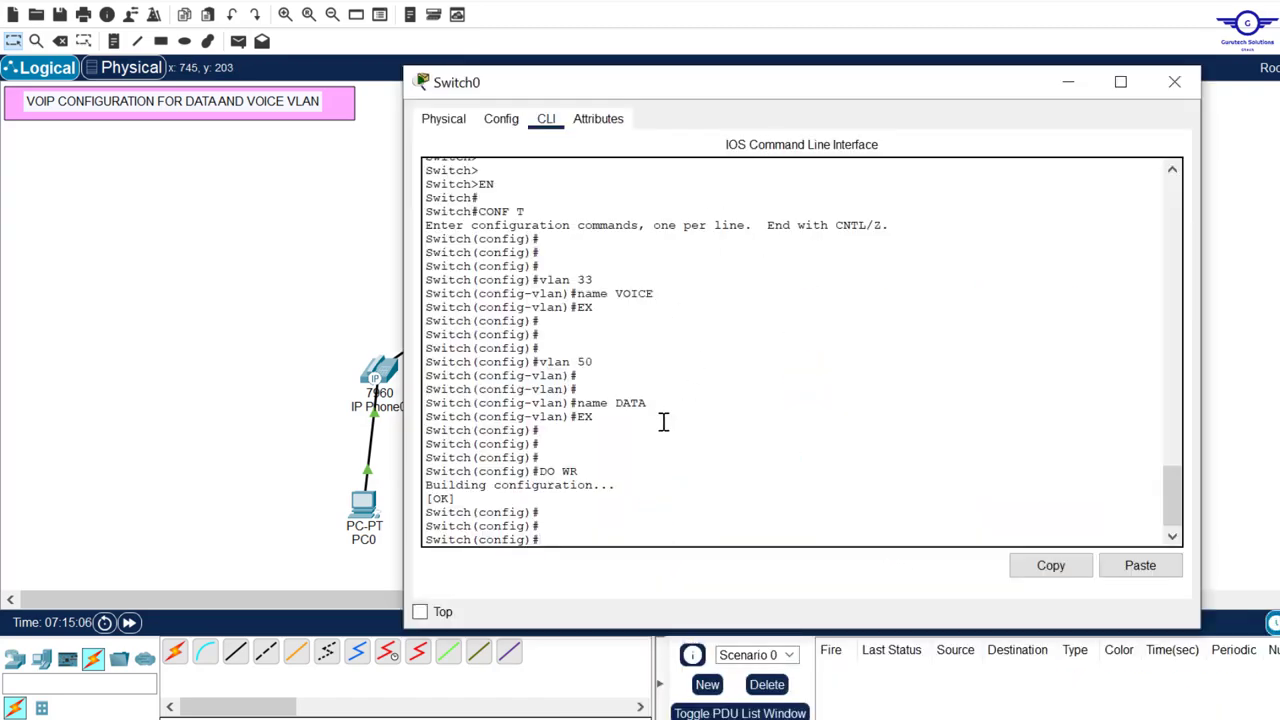
key("Caps_Lock")
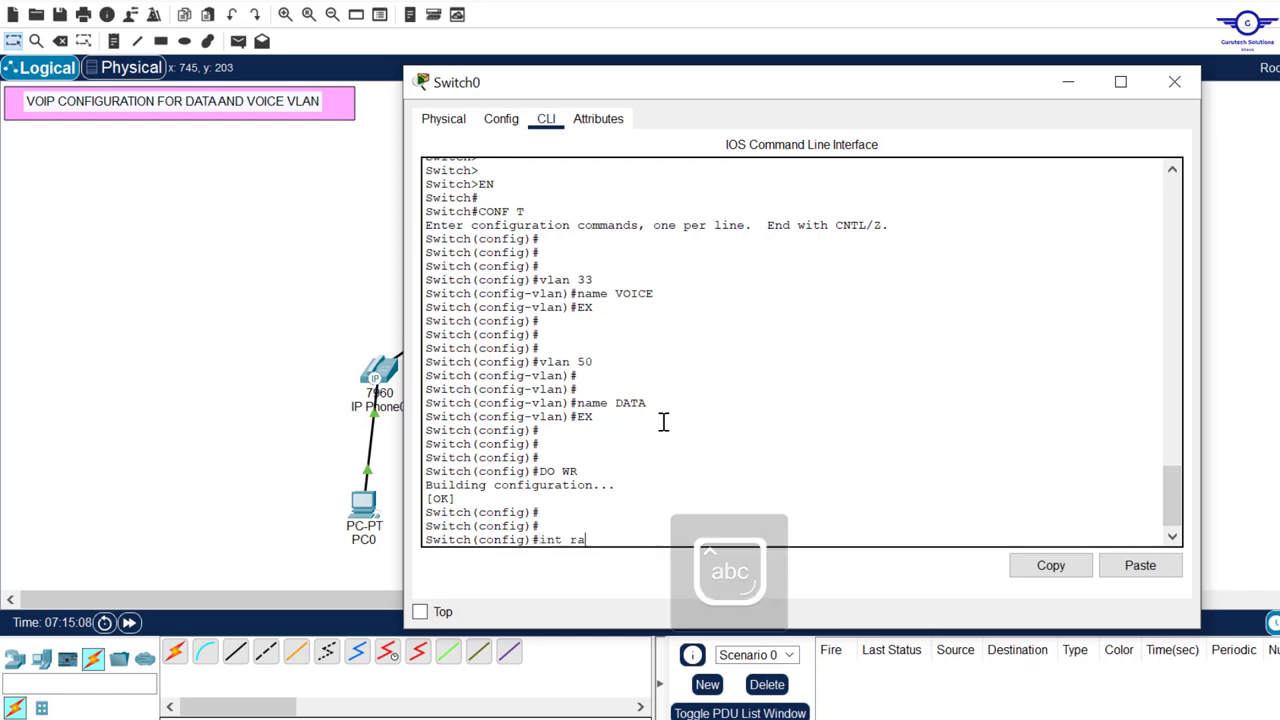
type("int range fa0/2")
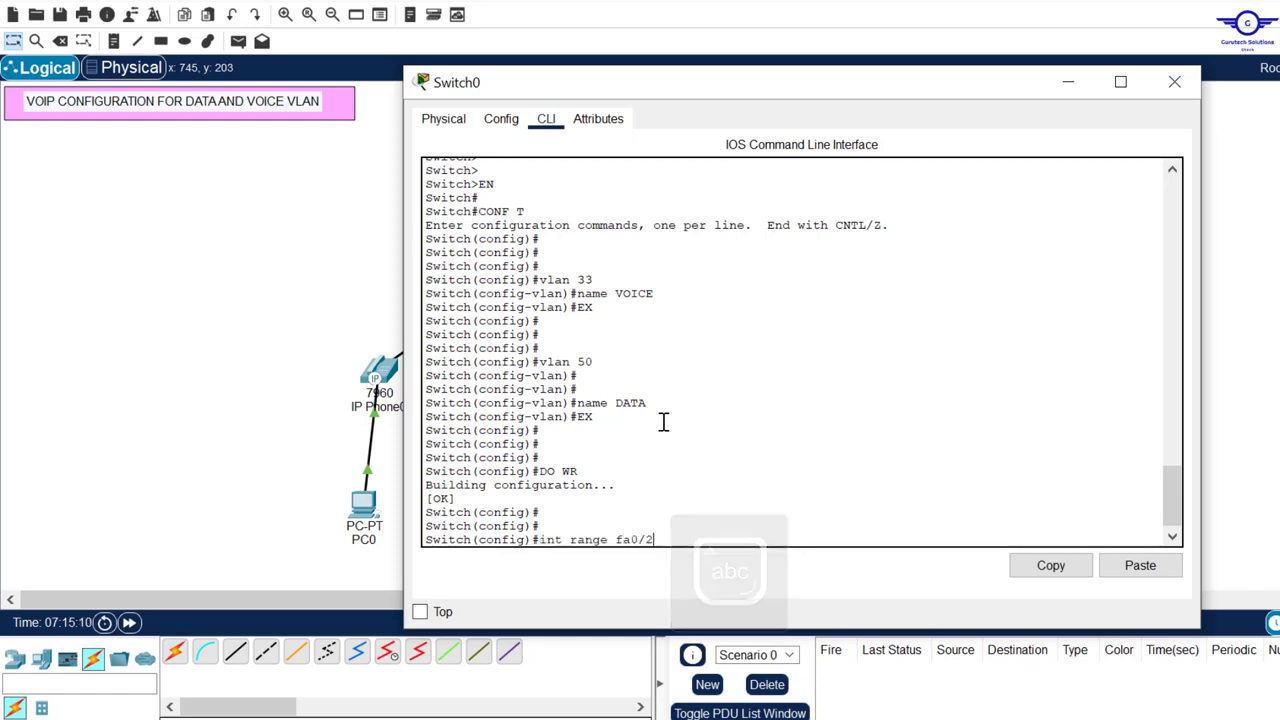
type("-5")
key("Return")
key("Return")
key("Return")
key("Return")
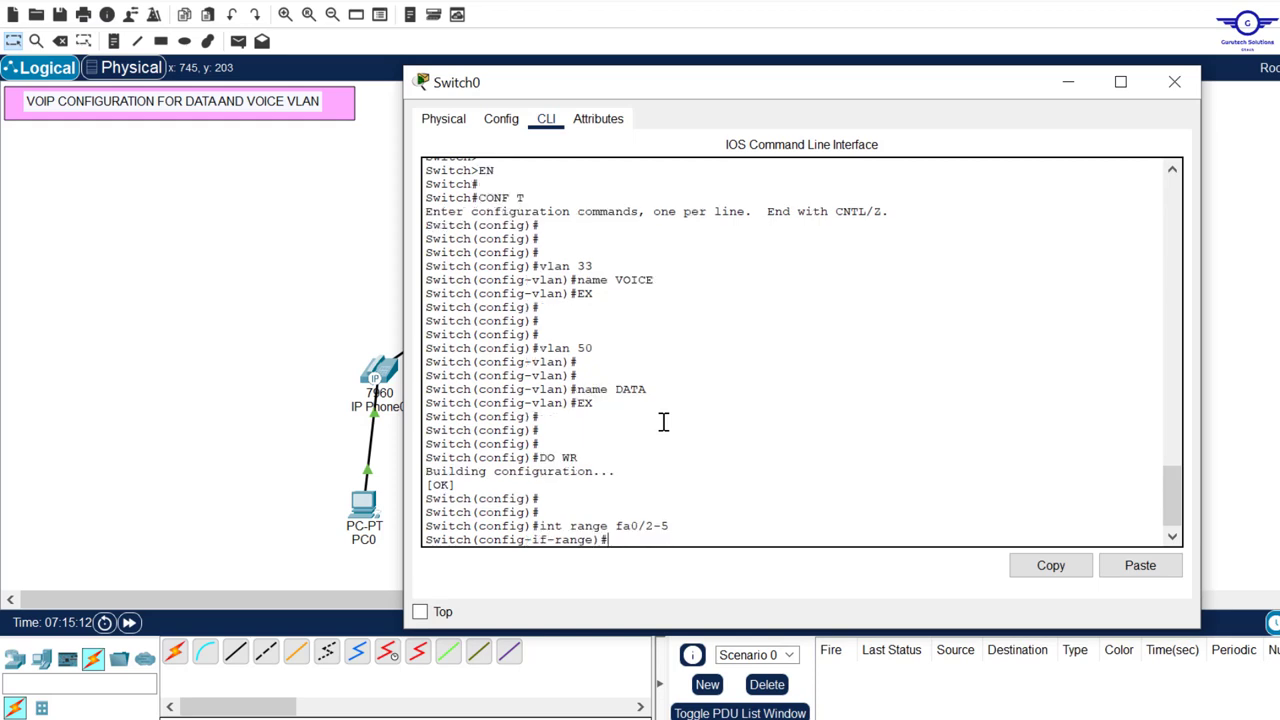
Set the ports in the fa0/2-5 range to switchport mode access
type("swit")
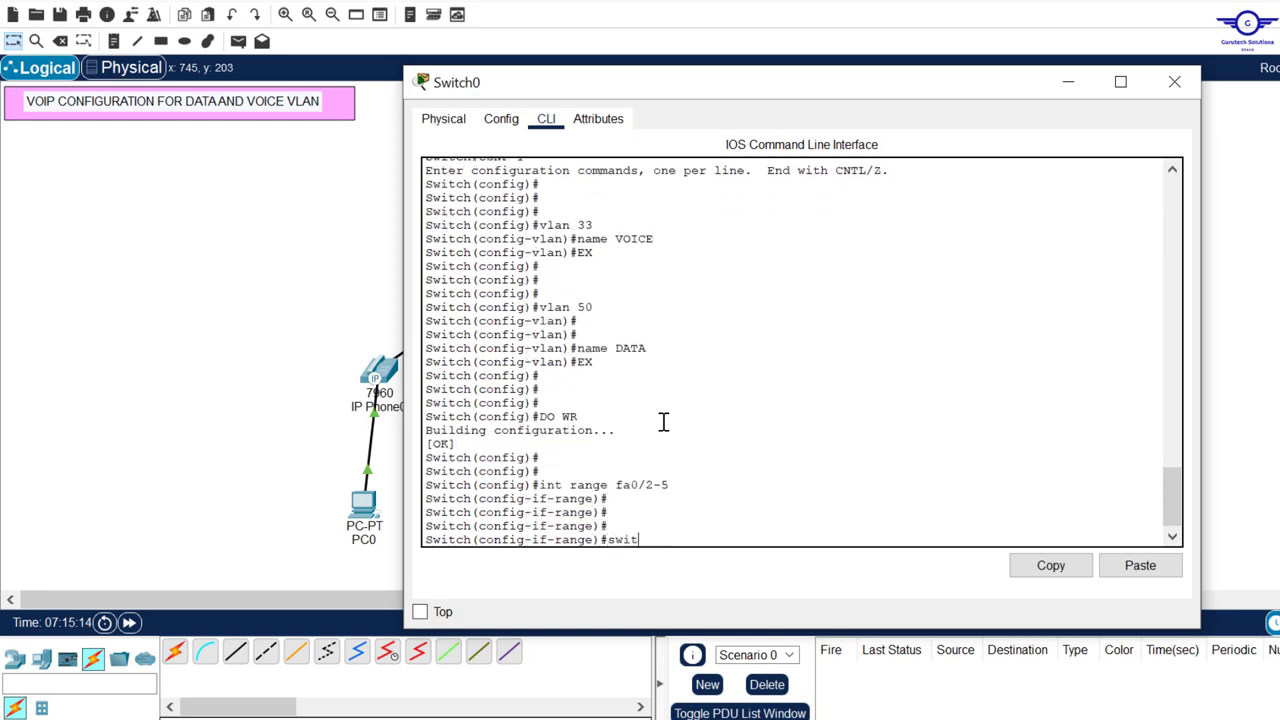
key("Tab")
type("m")
key("Tab")
type("a")
key("Tab")
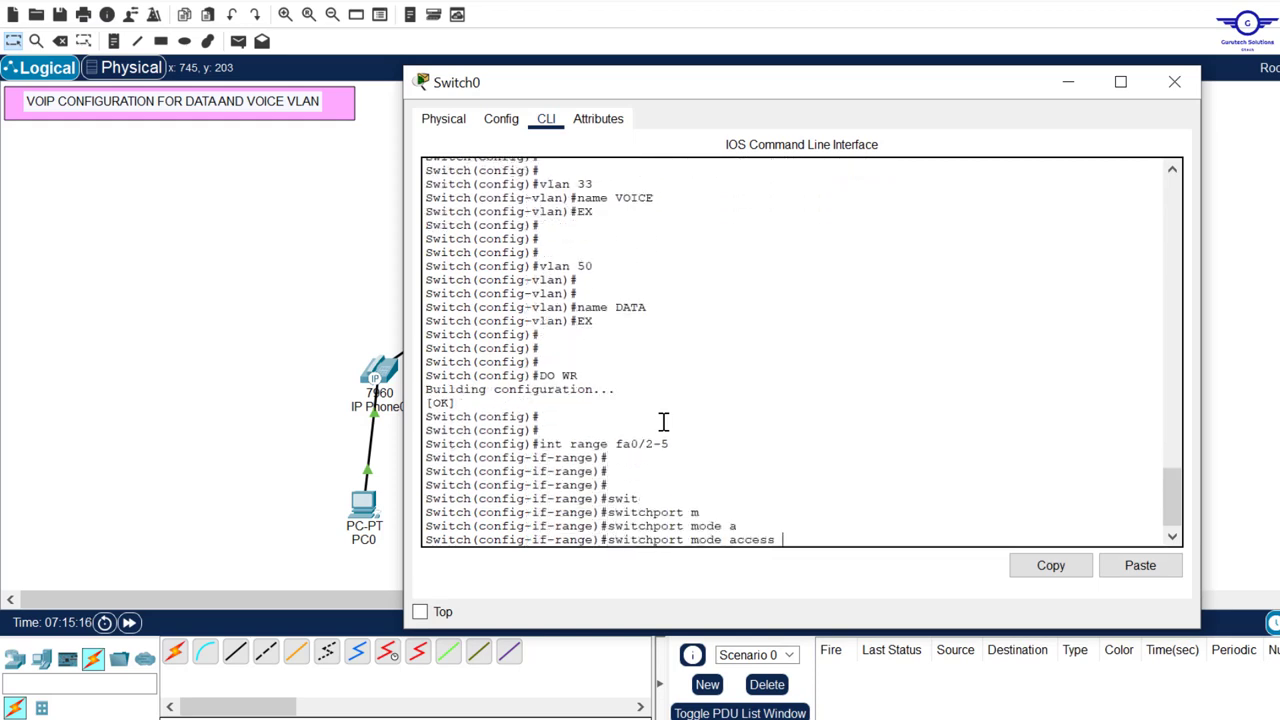
key("Return")
key("Return")
key("Return")
key("Return")
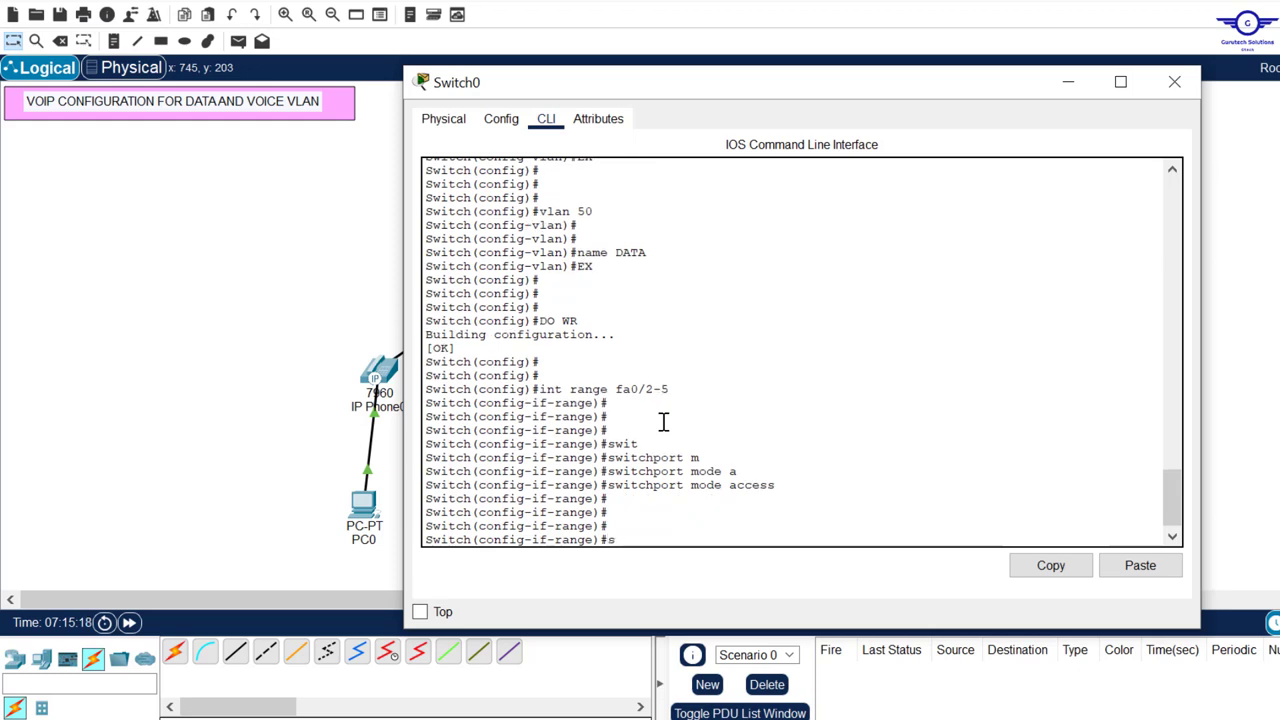
Assign the fa0/2-5 ports to data VLAN 50 with switchport access vlan 50
type("sw")
key("Tab")
type("a")
key("Tab")
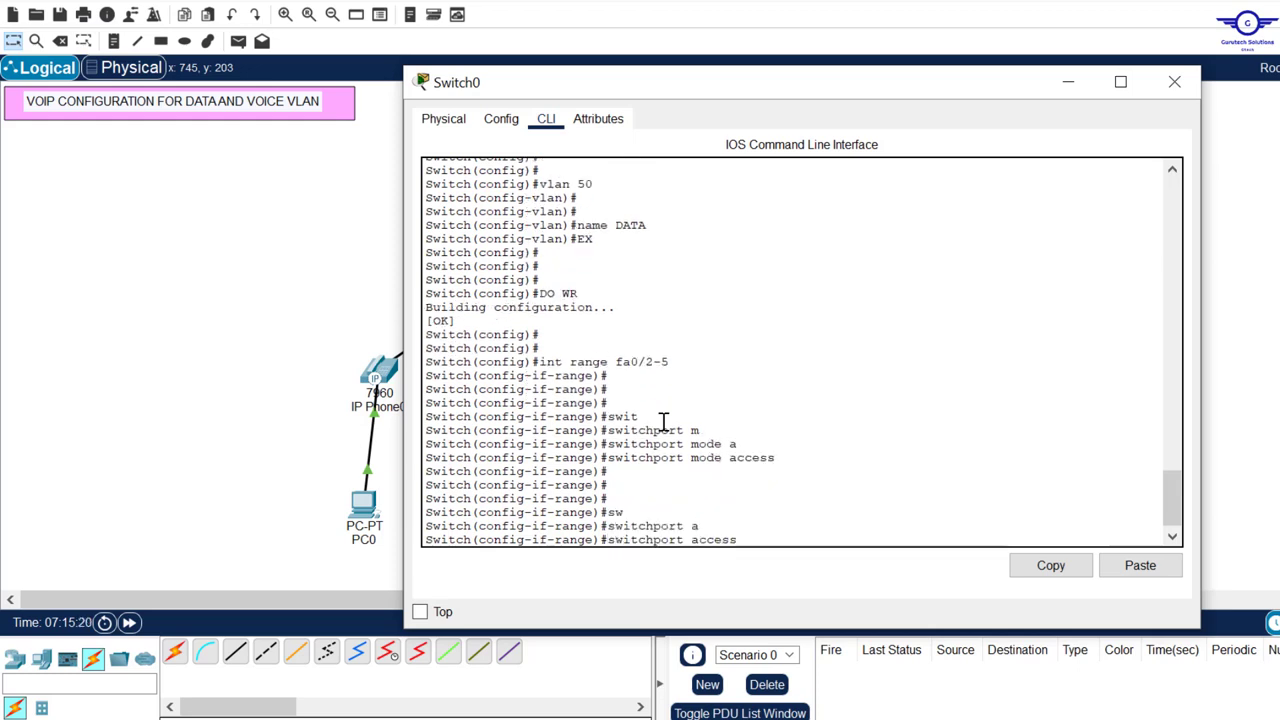
type("v")
key("Tab")
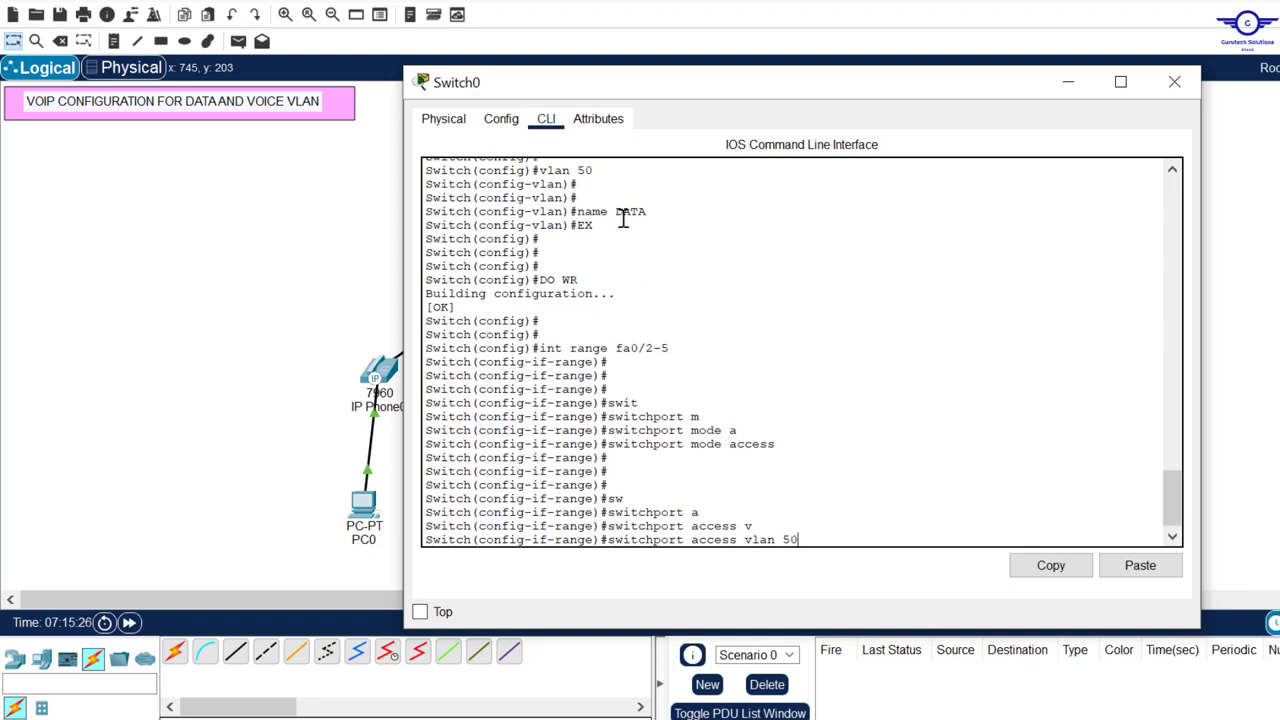
key("Return")
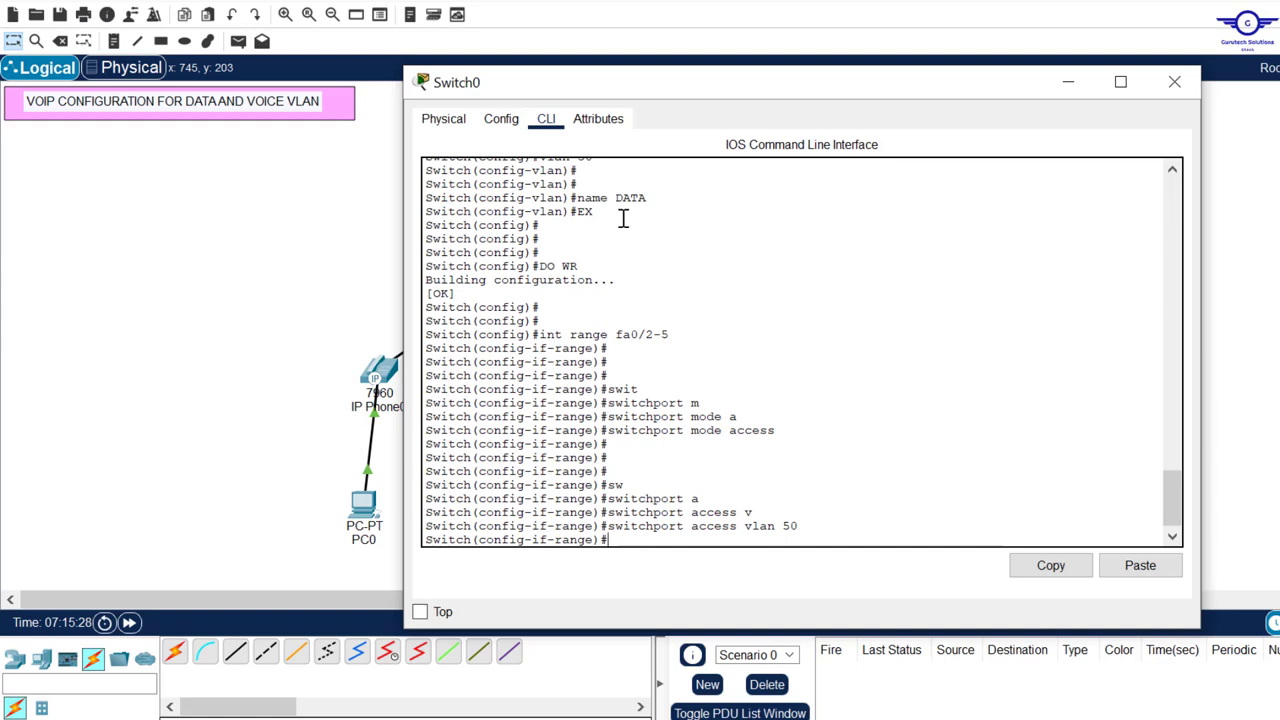
key("Return")
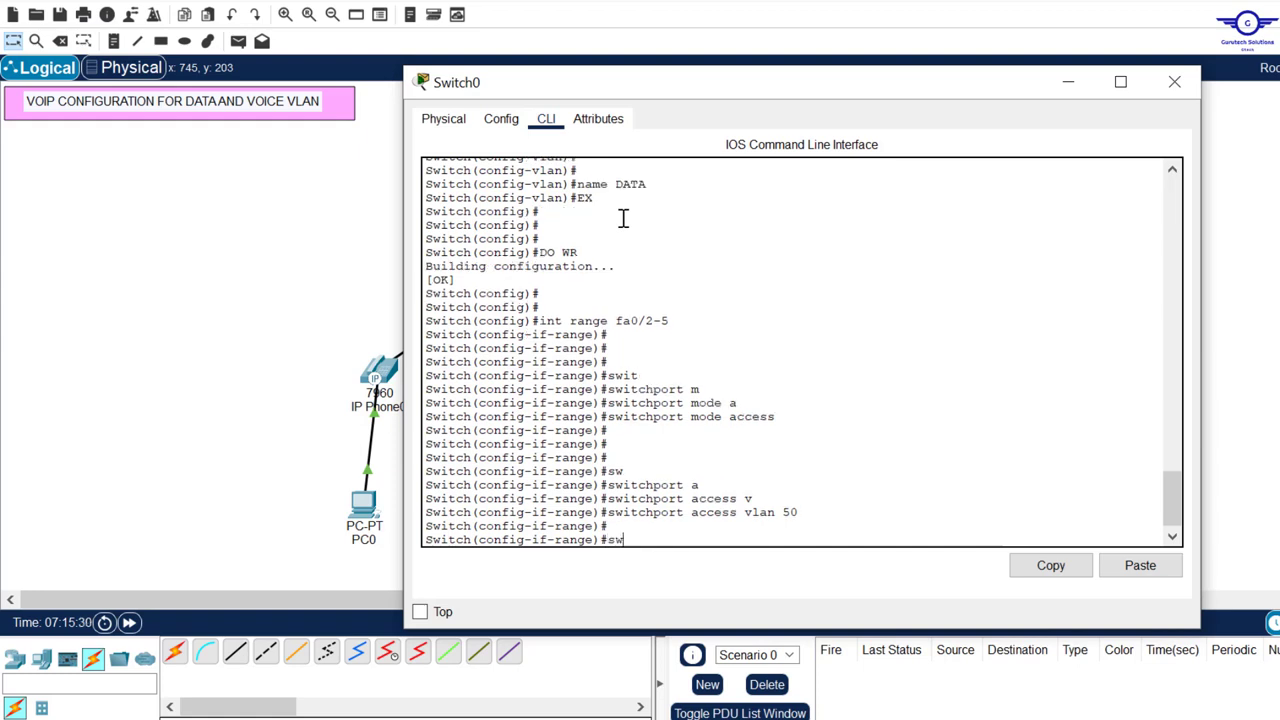
Assign voice VLAN 33 to the fa0/2-5 ports with switchport voice vlan 33
type("sw")
key("Tab")
type("v")
key("Tab")
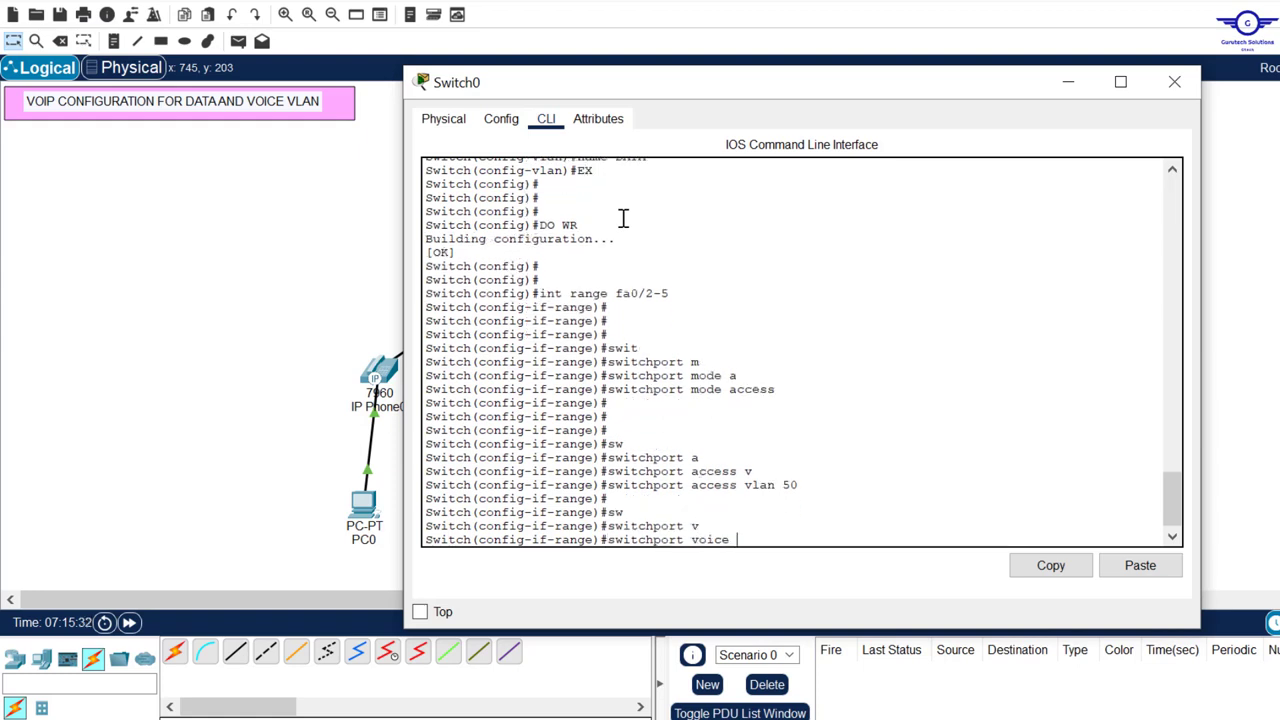
type("v")
key("Tab")
key("Return")
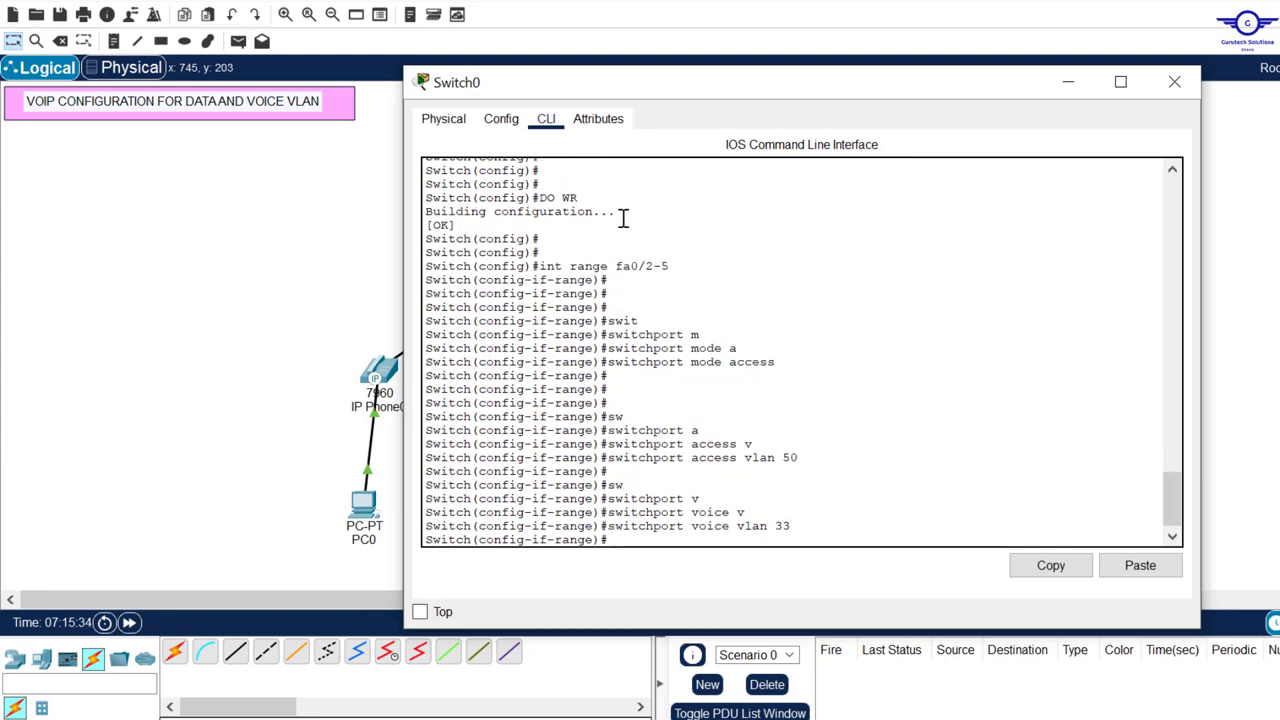
Exit the interface range and save Switch0's port configuration with do wr
type("ex")
key("Return")
key("Return")
key("Return")
key("Return")
type("d")
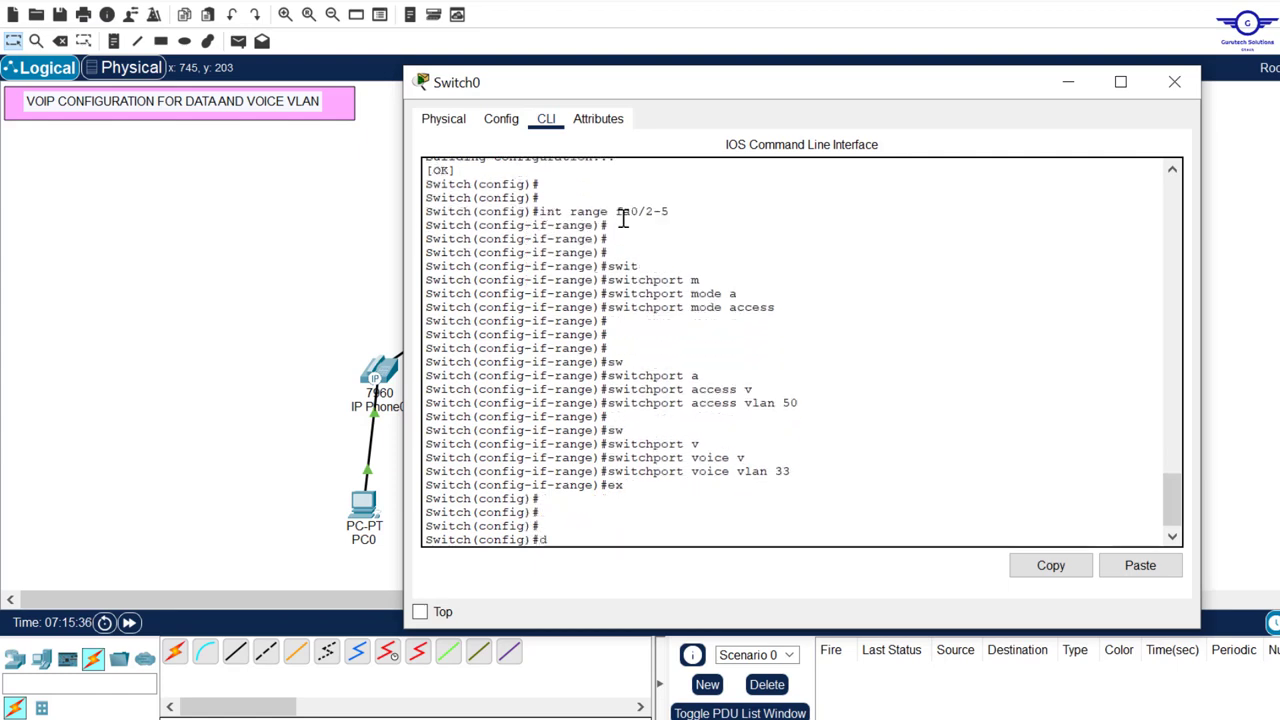
type("o wr")
key("Return")
key("Return")
key("Return")
Display Switch0's startup configuration with do sh start to examine the port VLAN settings
type("d")
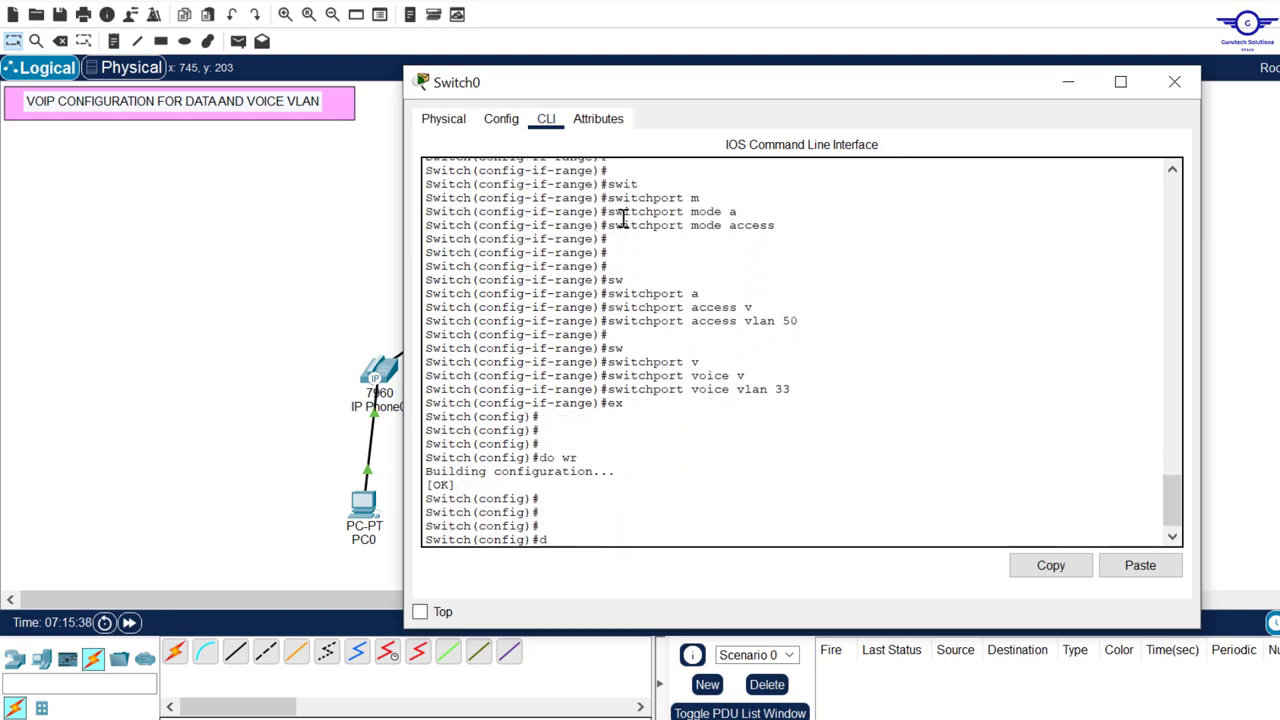
type("o sh start")
key("Return")
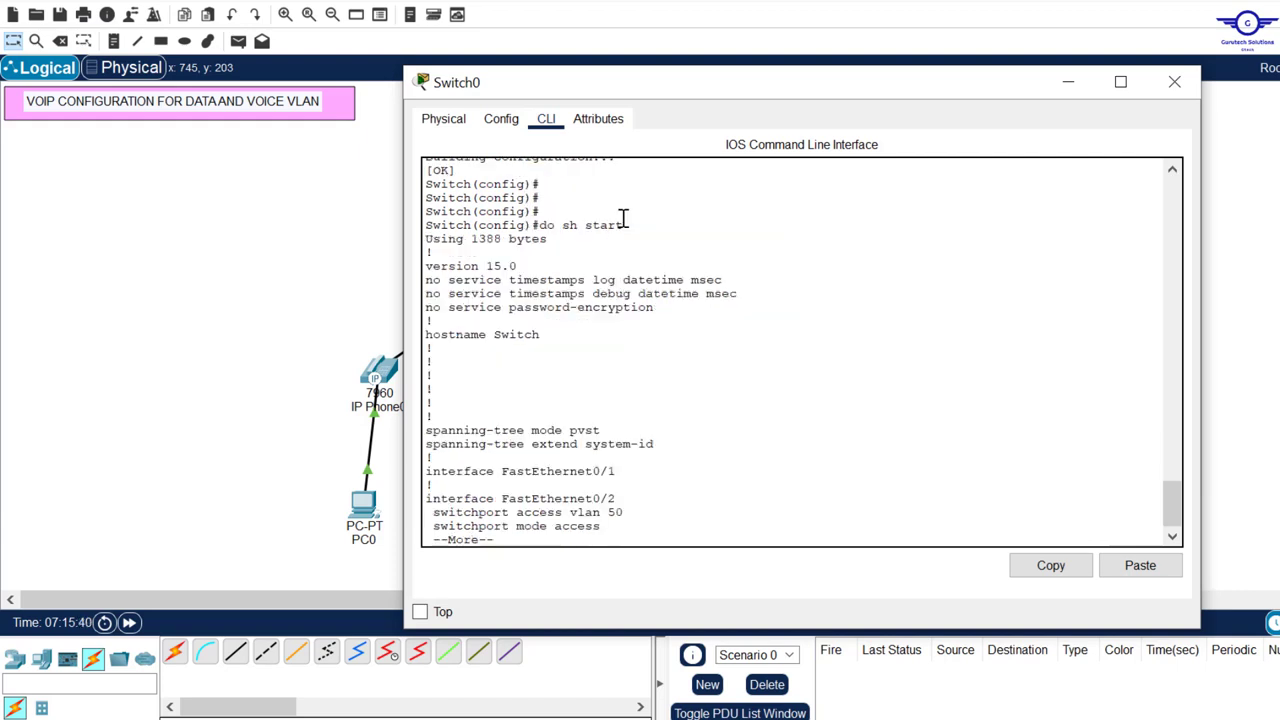
Page further through Switch0's startup configuration and examine the VLAN settings under interface FastEthernet0/2
key("space")
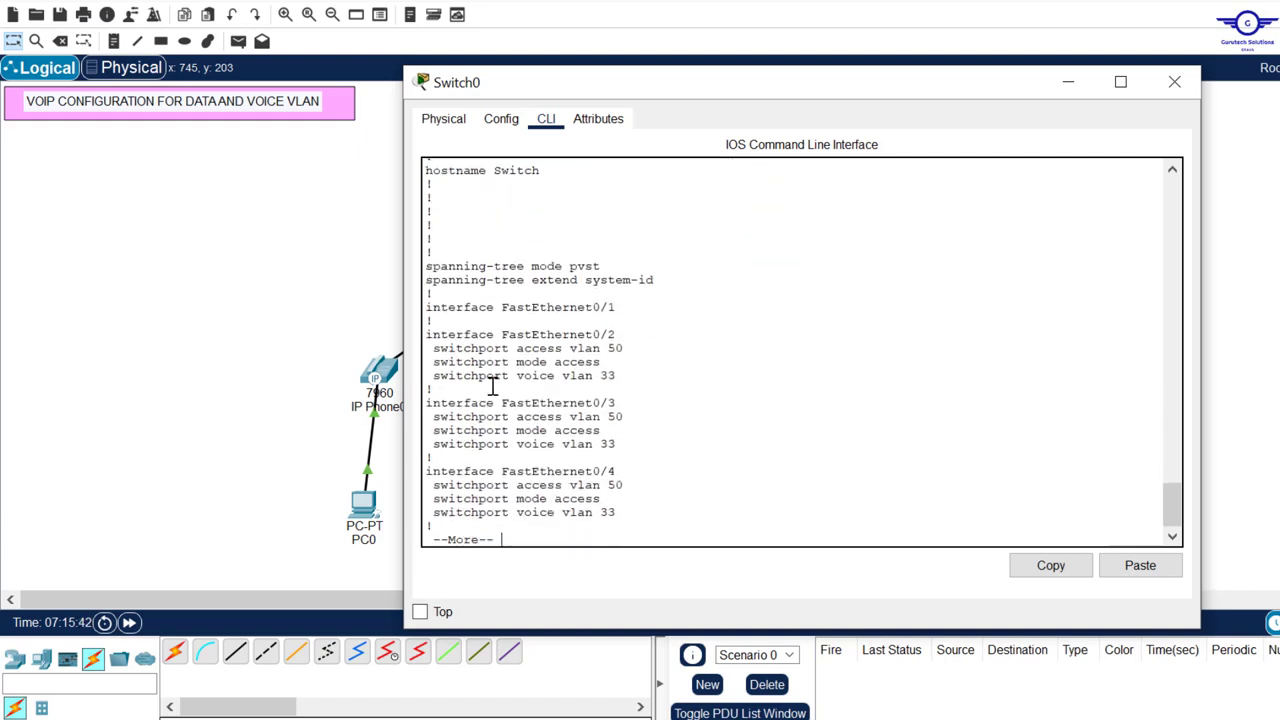
left_click_drag(430, 325, 633, 378)
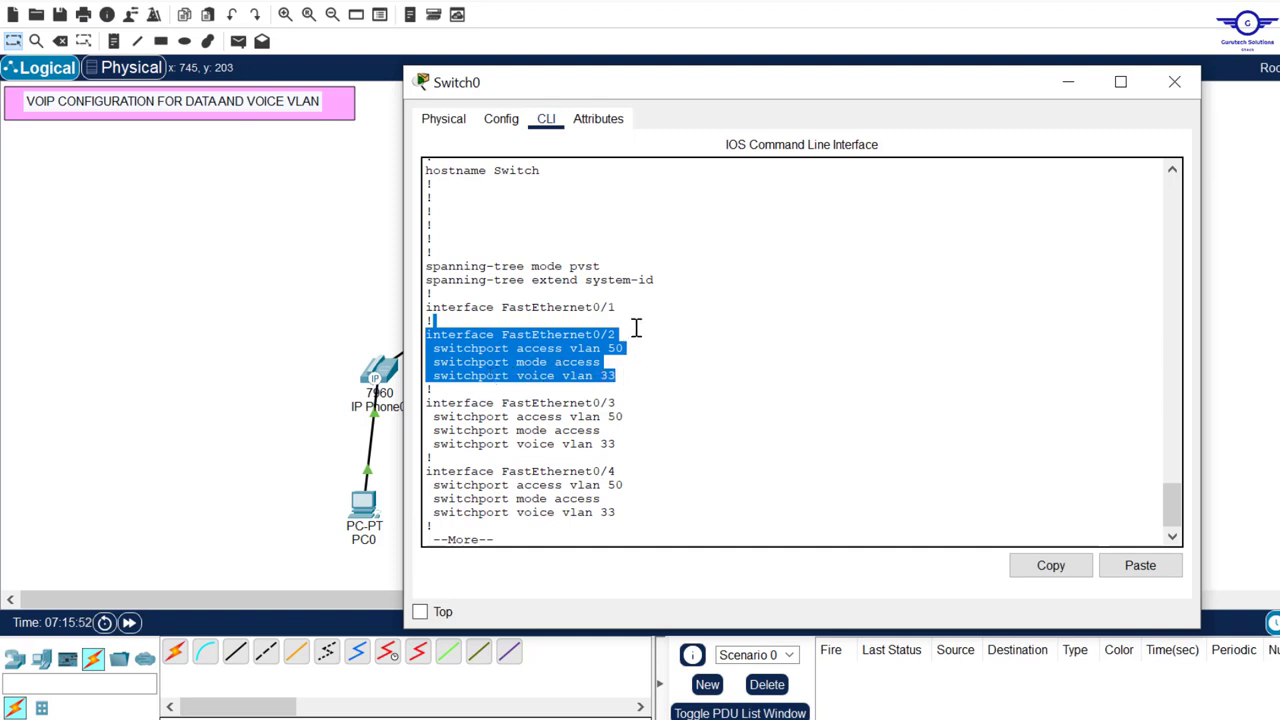
Switch to config-guide.txt in Notepad, highlight item 3 about the trunk to the router, and return to the Packet Tracer workspace
key("alt+Tab")
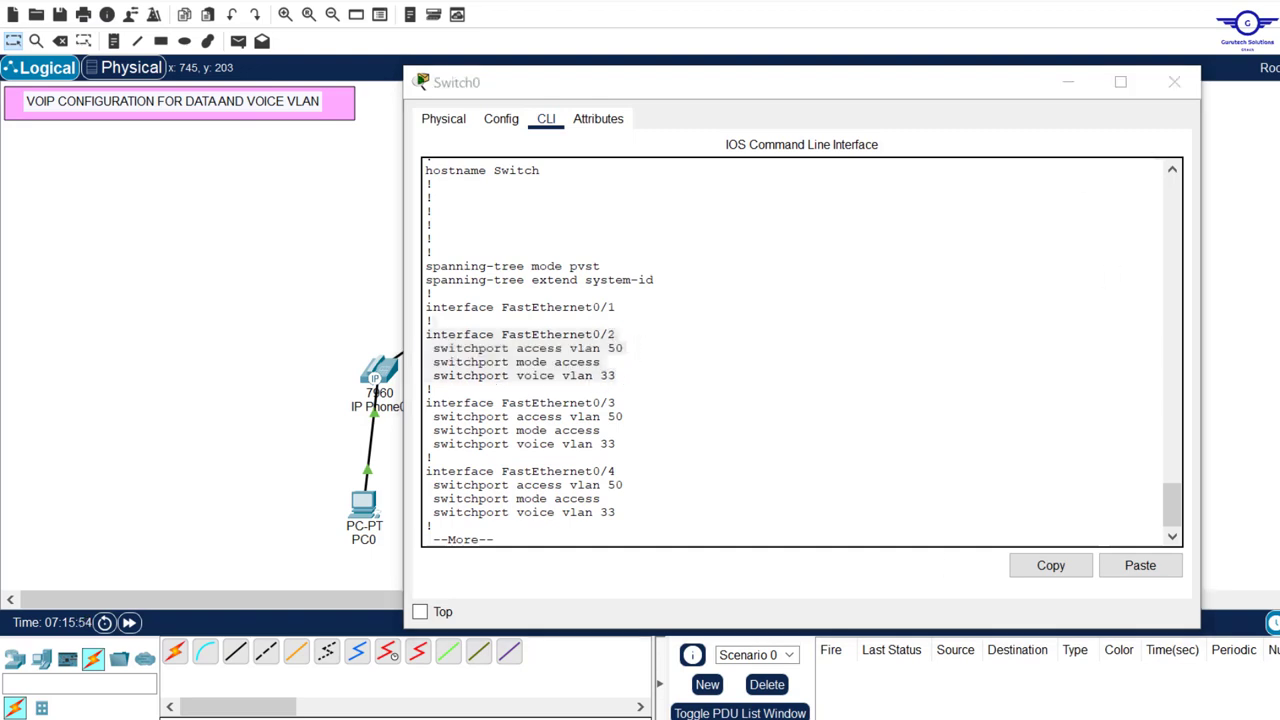
left_click(752, 402)
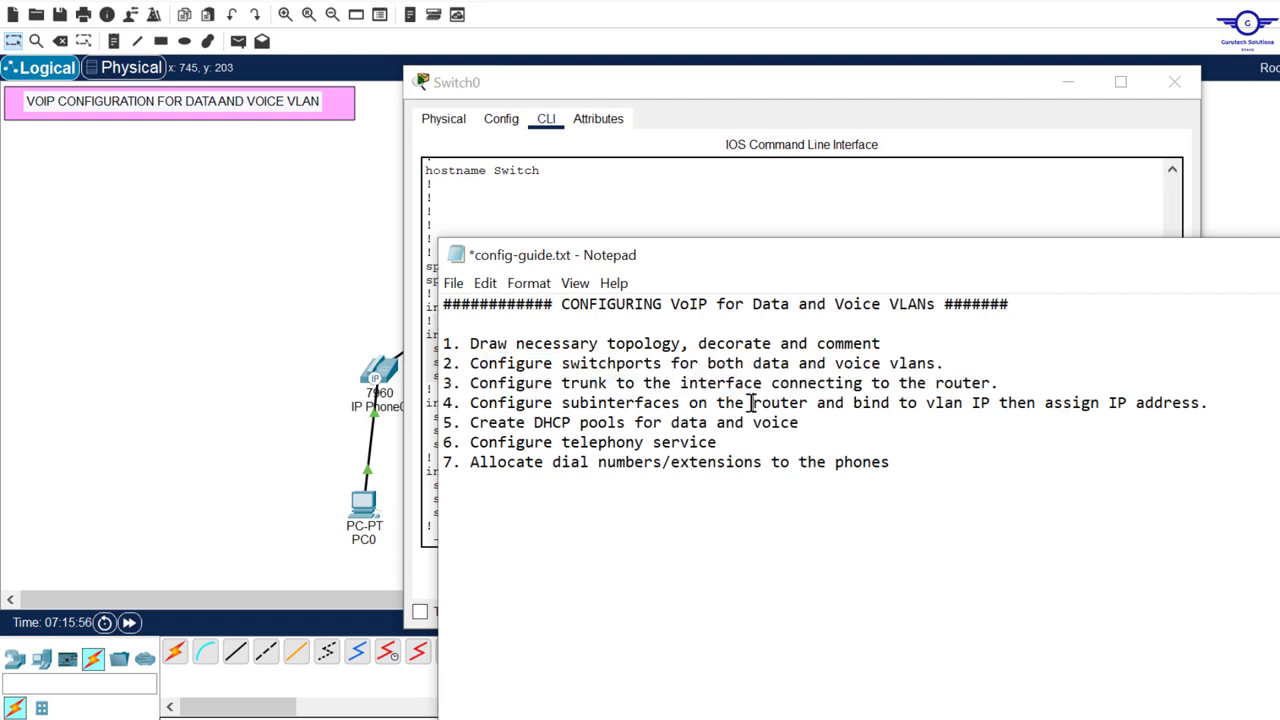
left_click(470, 383)
left_click_drag(470, 385, 1003, 388)
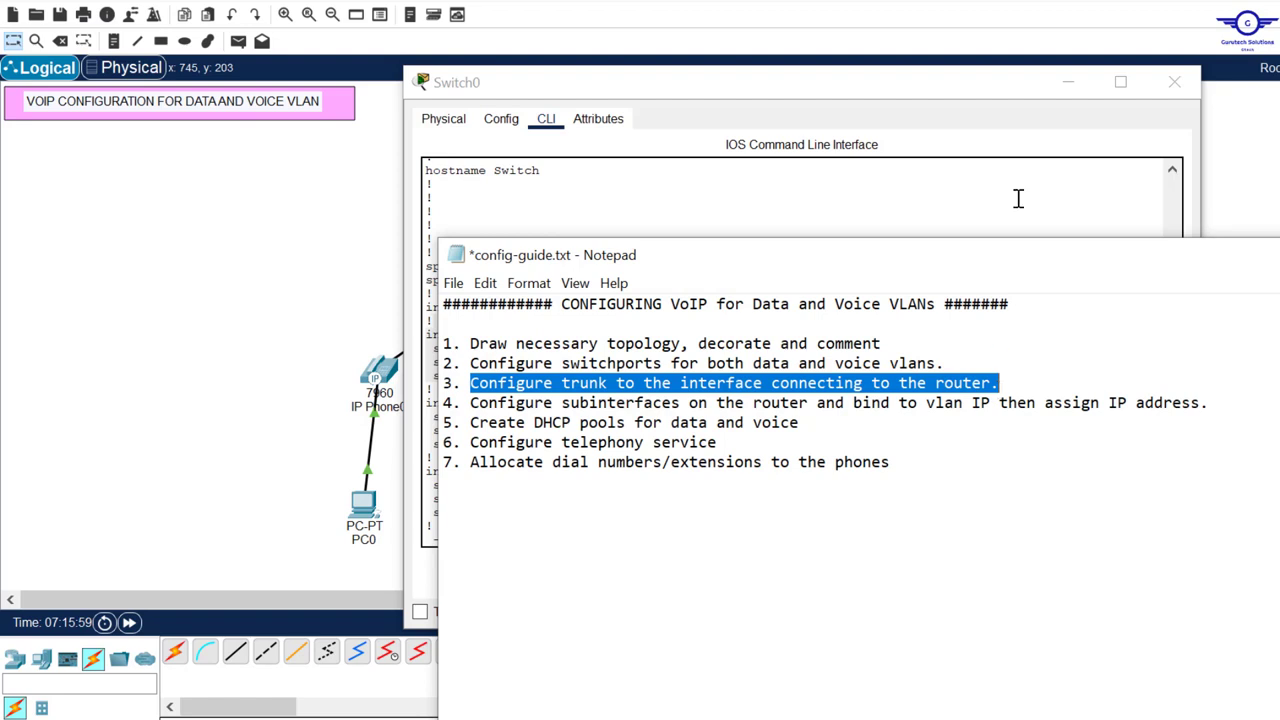
left_click(338, 265)
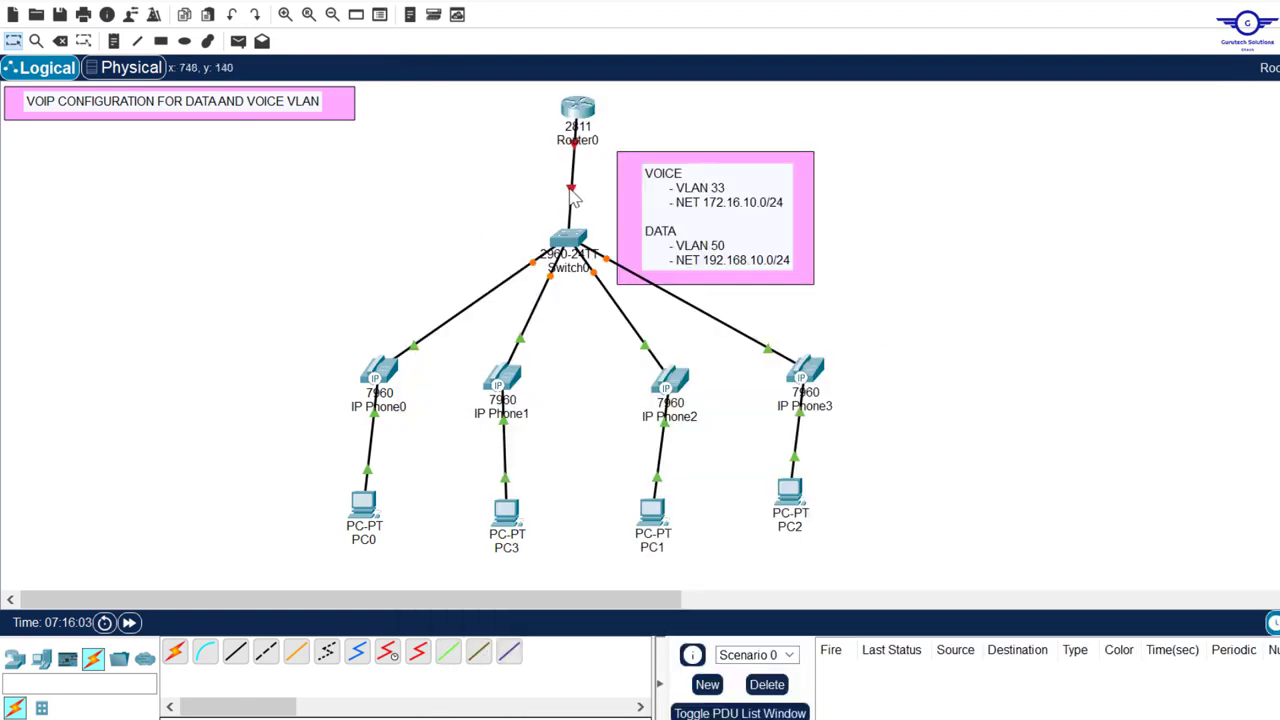
Return to Switch0's command line, abort the configuration listing, and enter interface configuration for fa0/1
left_click(578, 250)
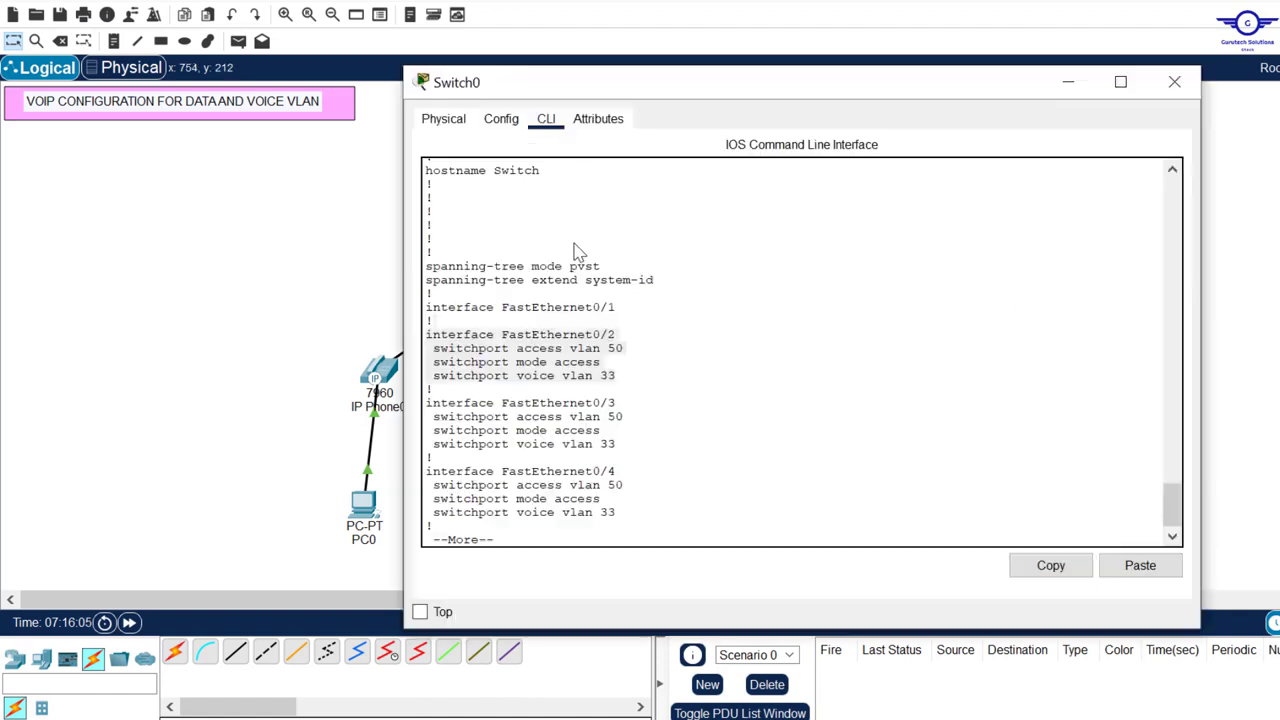
left_click(803, 451)
key("ctrl+c")
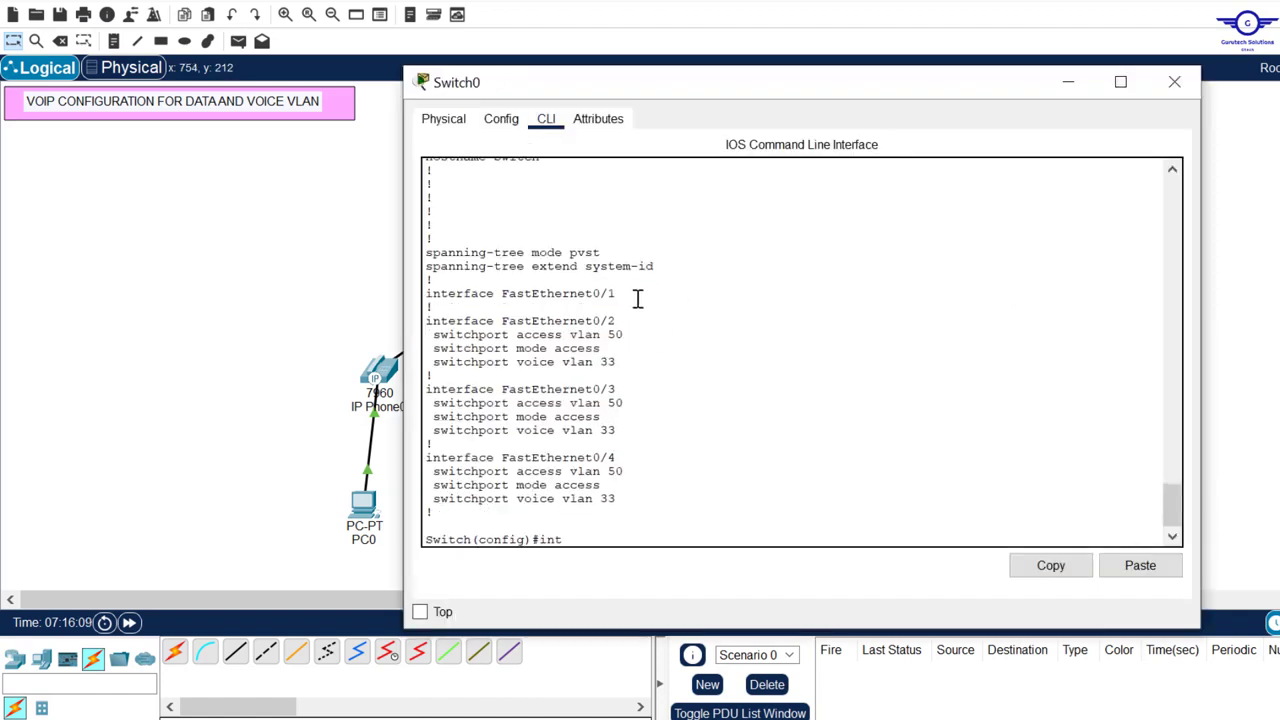
left_click_drag(617, 293, 410, 294)
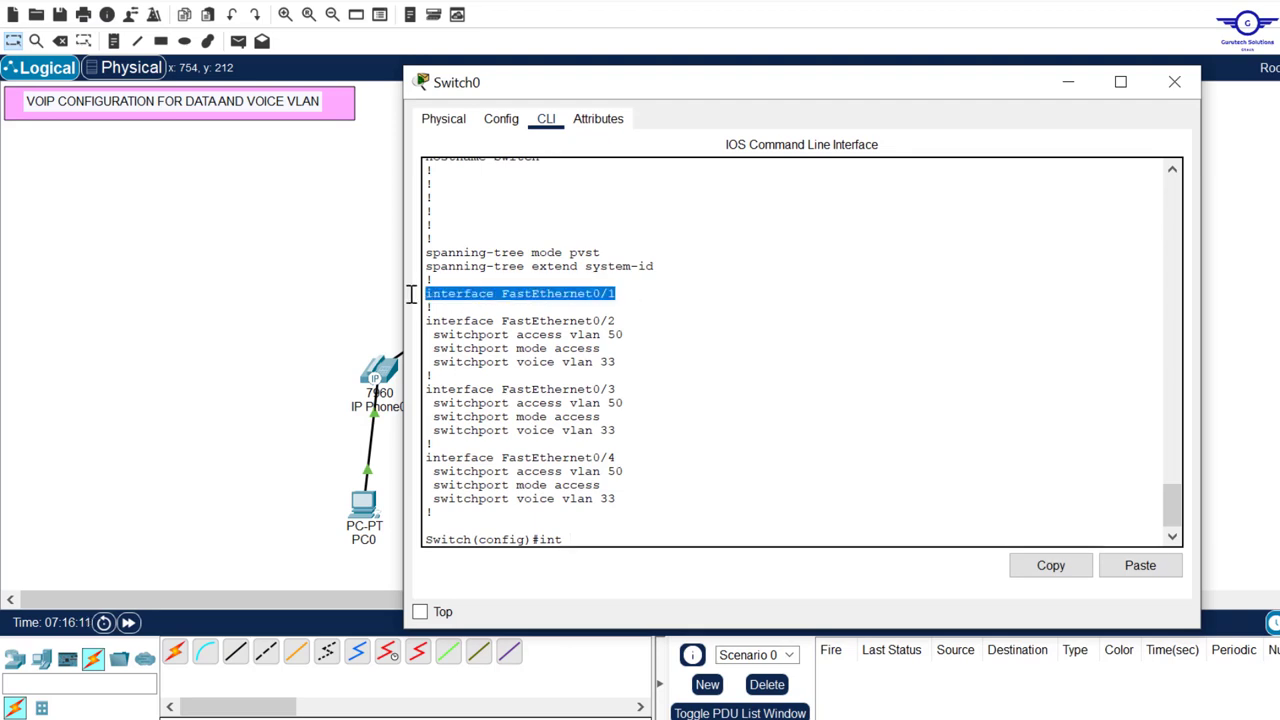
left_click(620, 533)
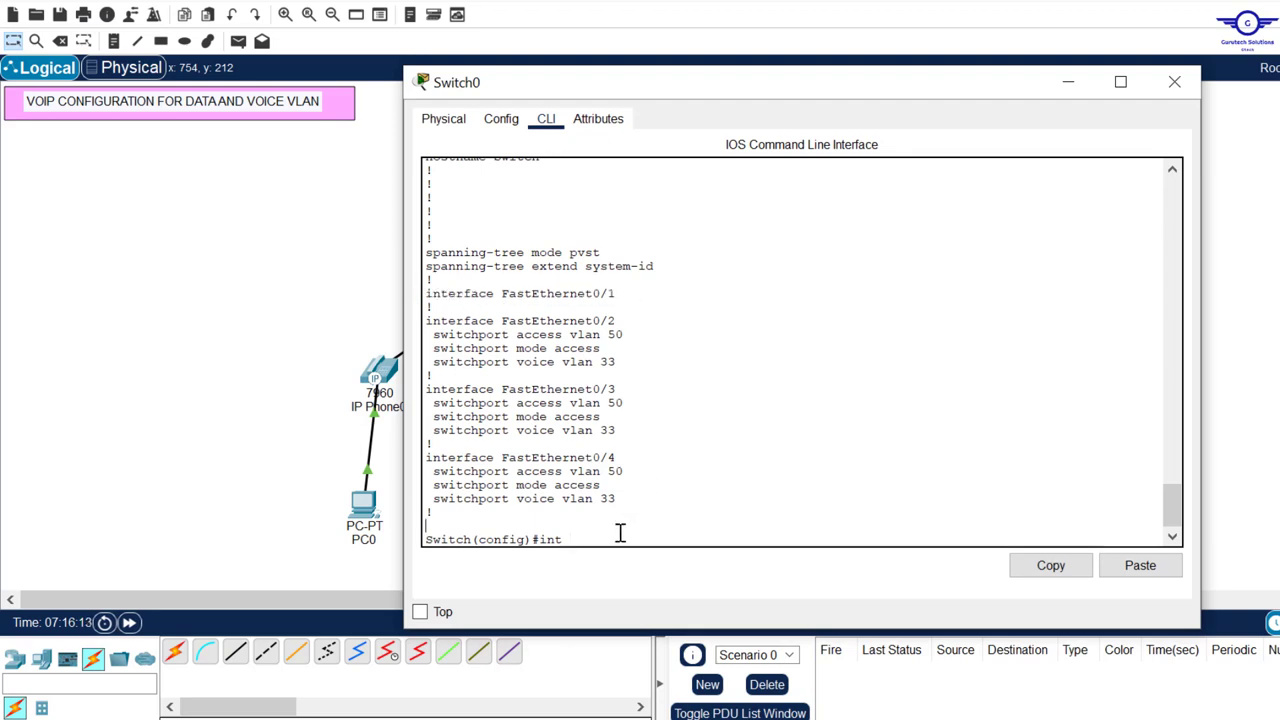
type("int  fa0/1")
key("Return")
key("Return")
Set the fa0/1 port to trunk mode with switchport mode trunk
type("swit")
key("Tab")
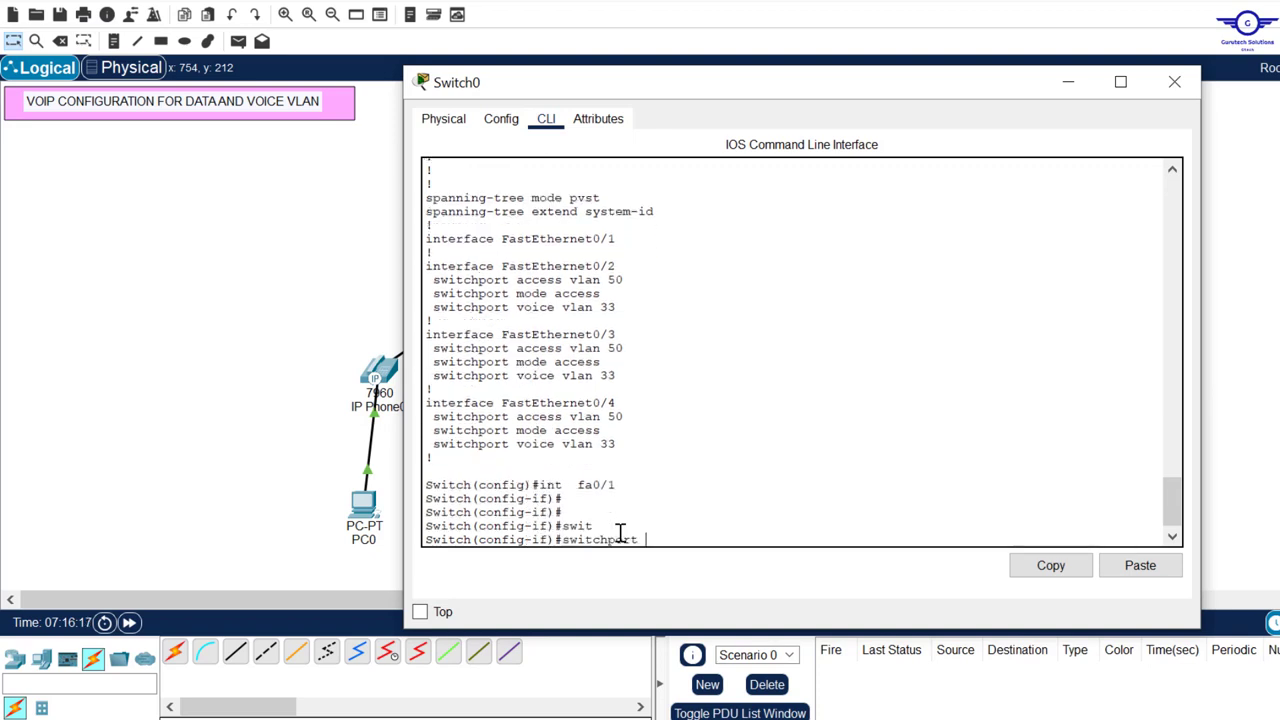
type("m")
key("Tab")
type("tr")
key("Tab")
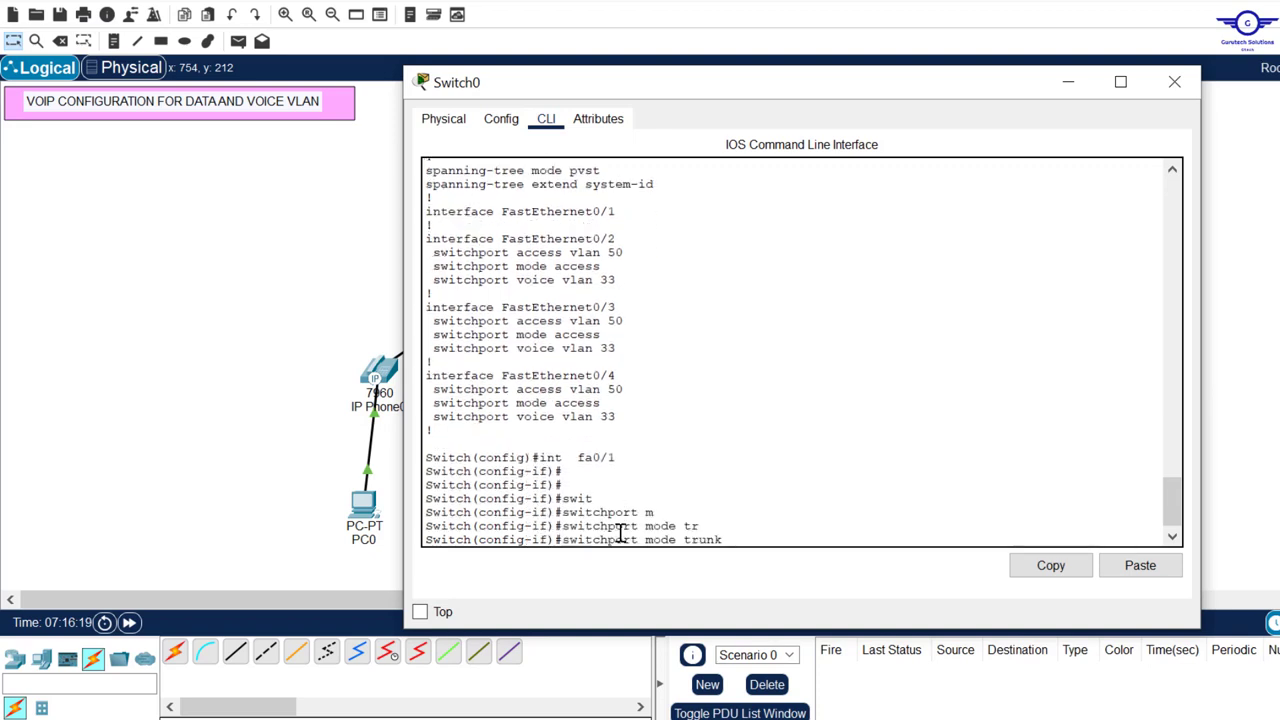
key("Return")
Exit the fa0/1 interface, save Switch0's configuration with do wr, and close the Switch0 window
type("ex")
key("Return")
key("Return")
key("Return")
key("Return")
type("d")
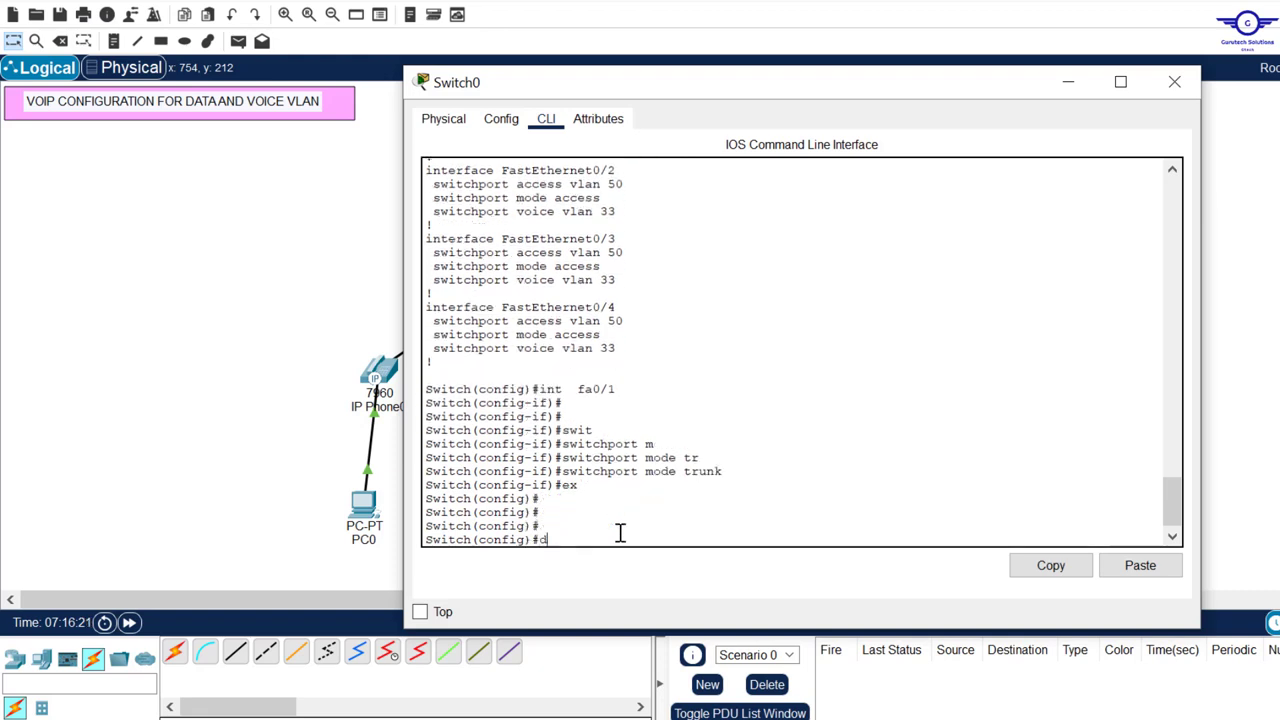
type("o wr")
key("Return")
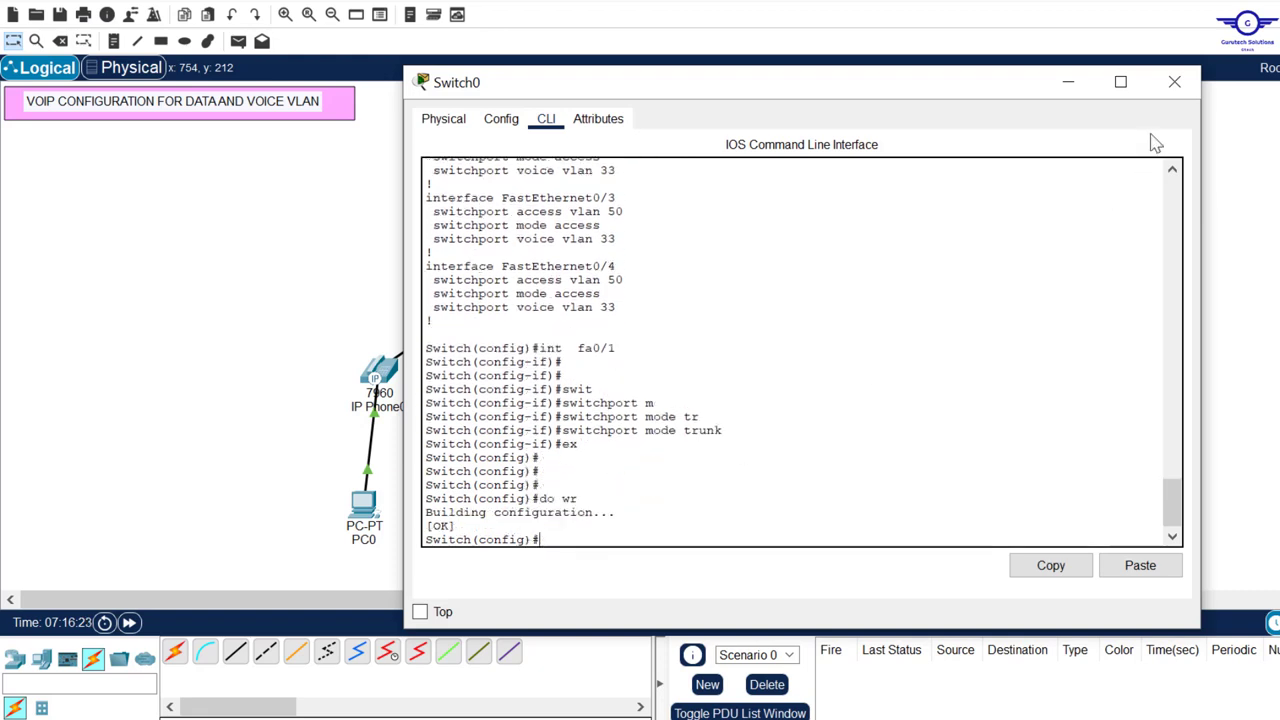
left_click(1173, 81)
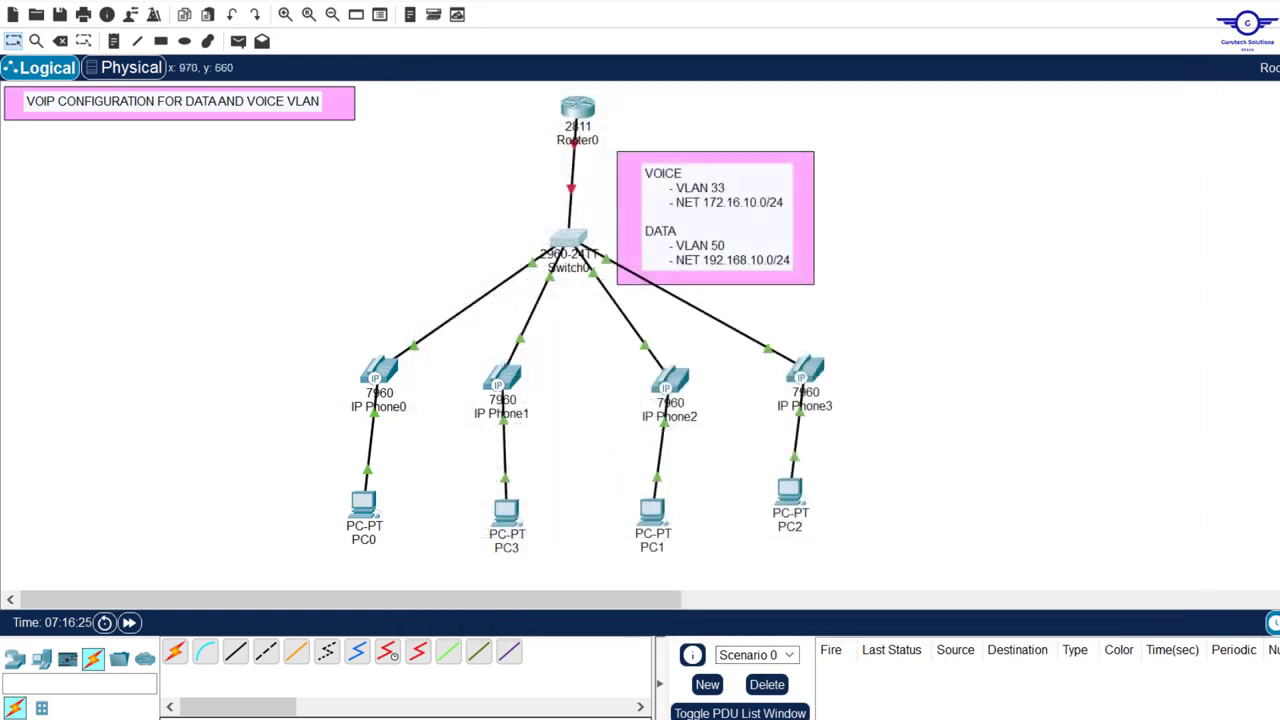
Switch to config-guide.txt in Notepad, correct "vlan IP" to "vlan ID" in item 4, and return to the Packet Tracer workspace
key("alt+Tab")
left_click_drag(479, 403, 1210, 403)
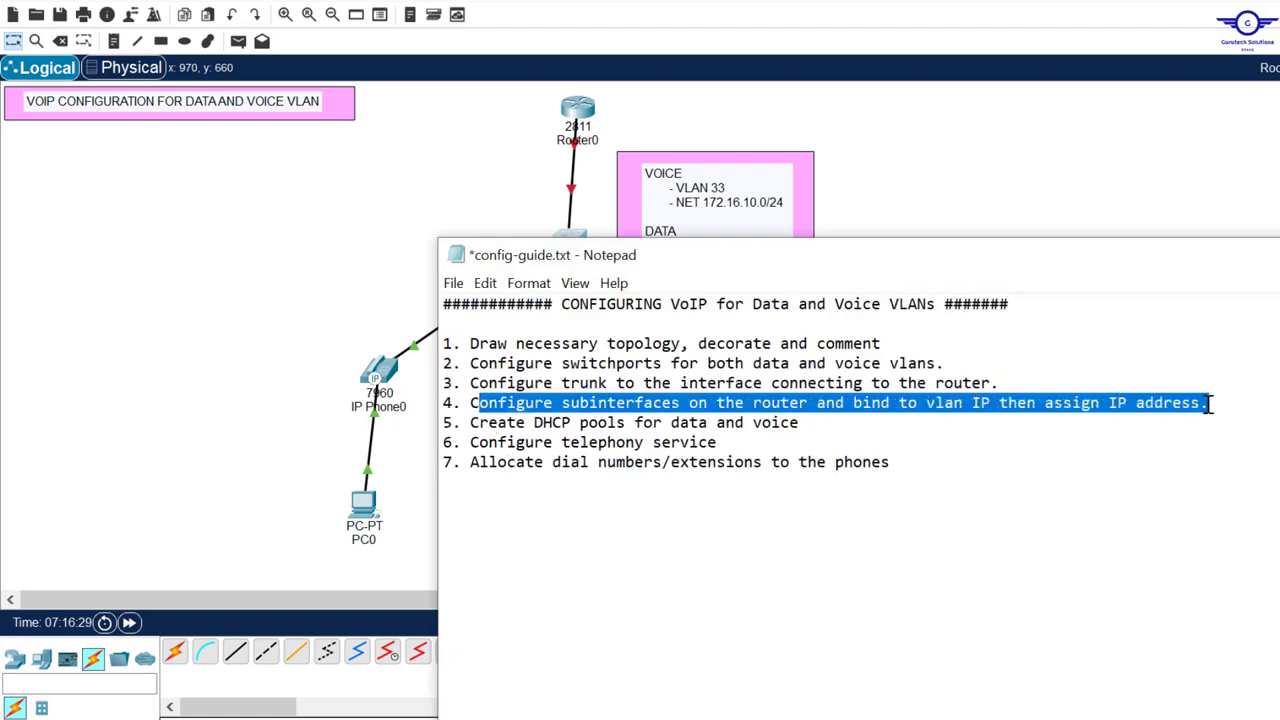
left_click(980, 403)
key("Delete")
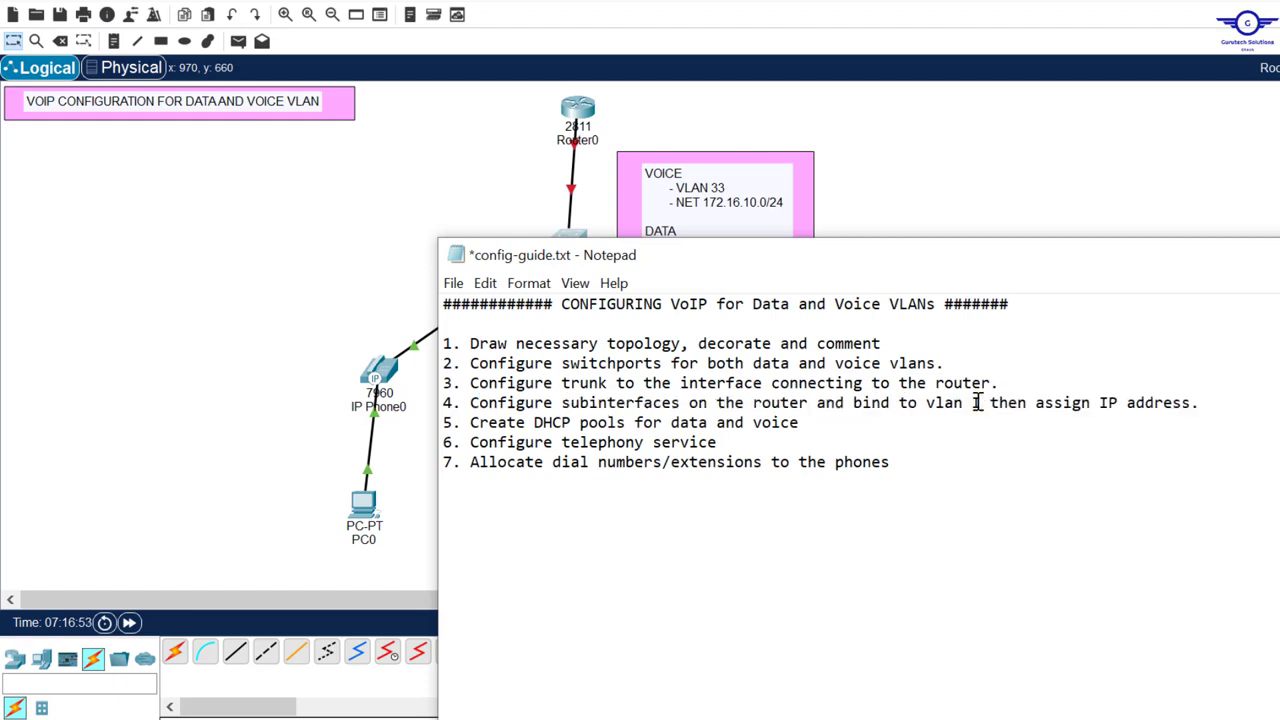
key("Caps_Lock")
type("D")
key("Caps_Lock")
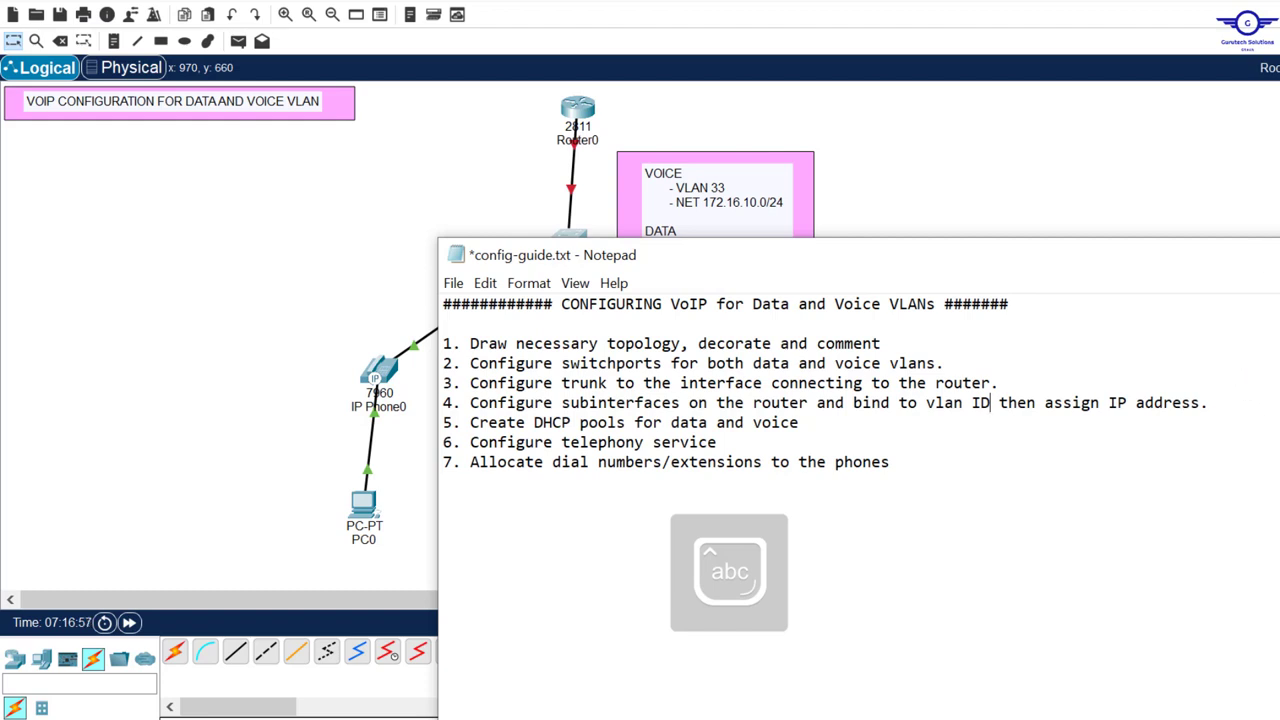
left_click(1275, 255)
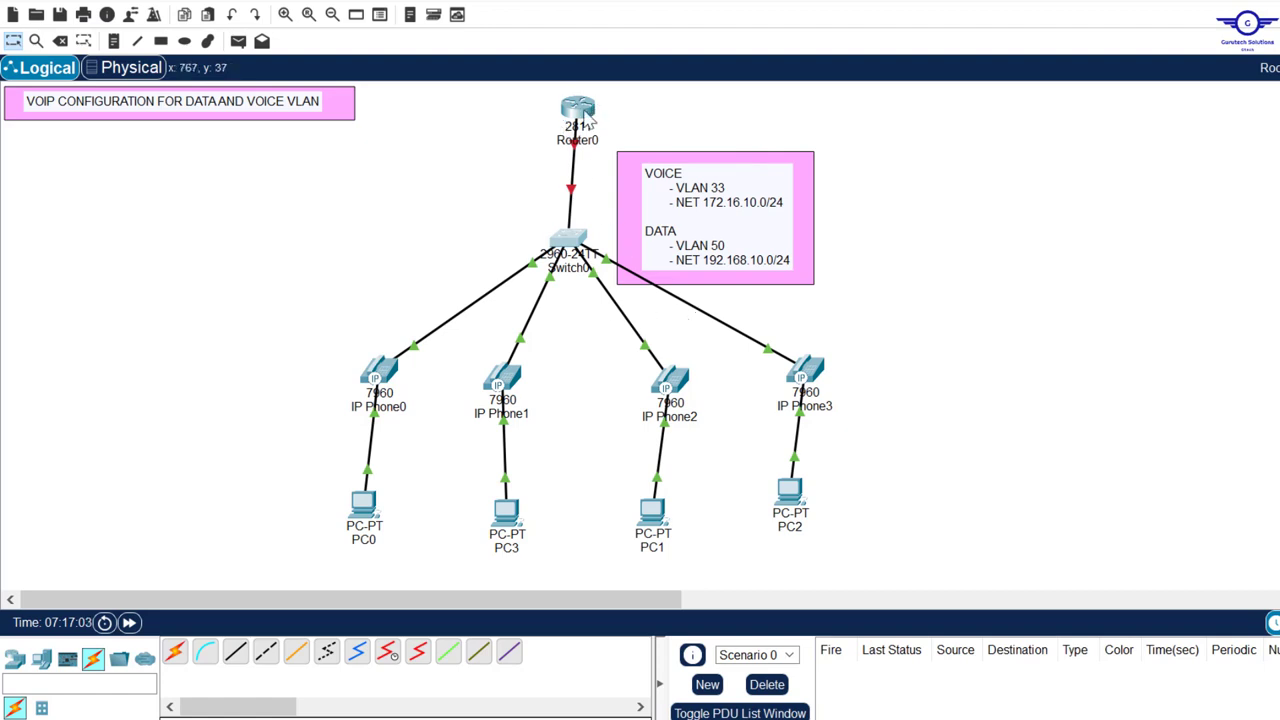
Nudge Router0 sideways to line it up above Switch0 in the topology
left_click_drag(590, 117, 578, 117)
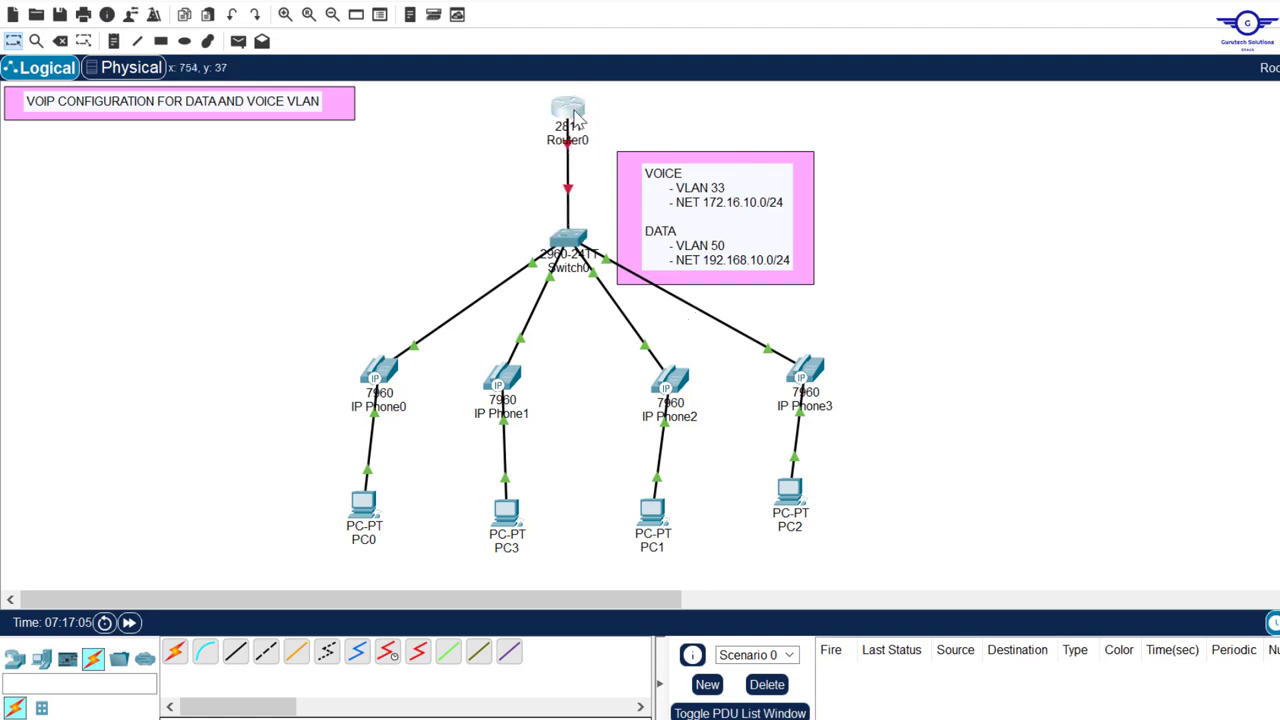
left_click(496, 186)
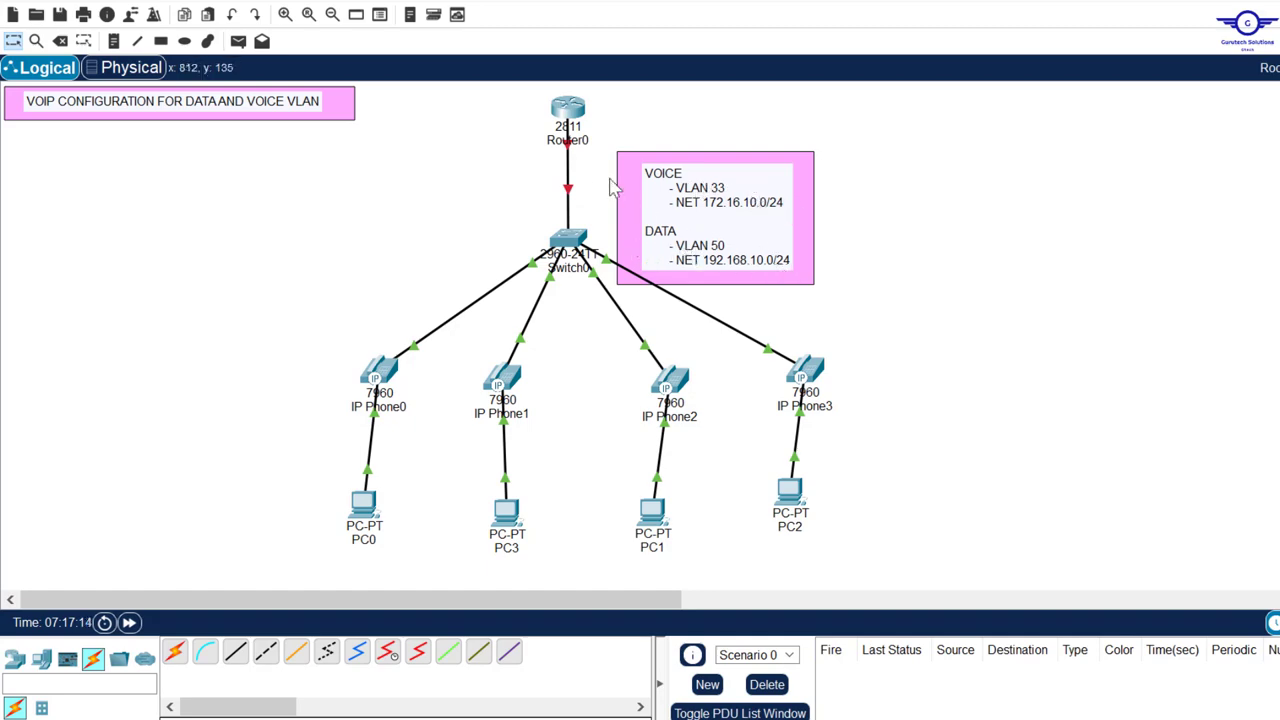
Open Router0's command line interface in a smaller window placed beside the topology
left_click(567, 108)
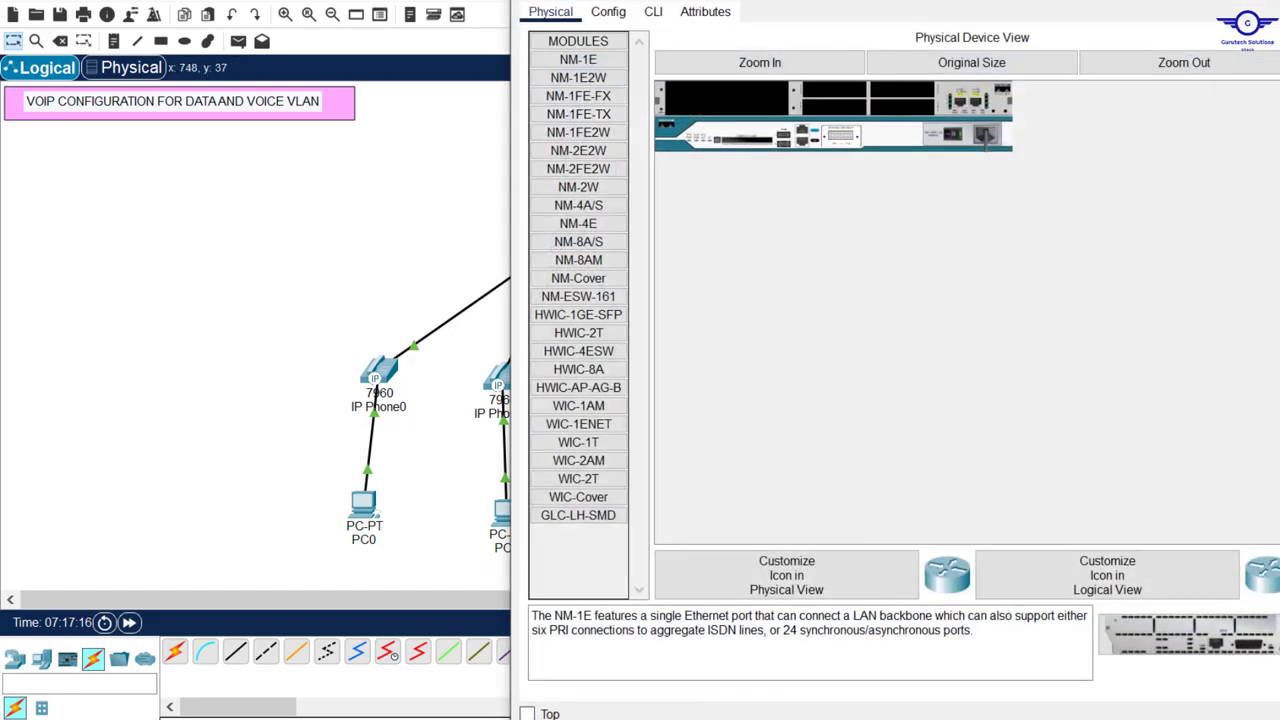
left_click_drag(966, 0, 984, 193)
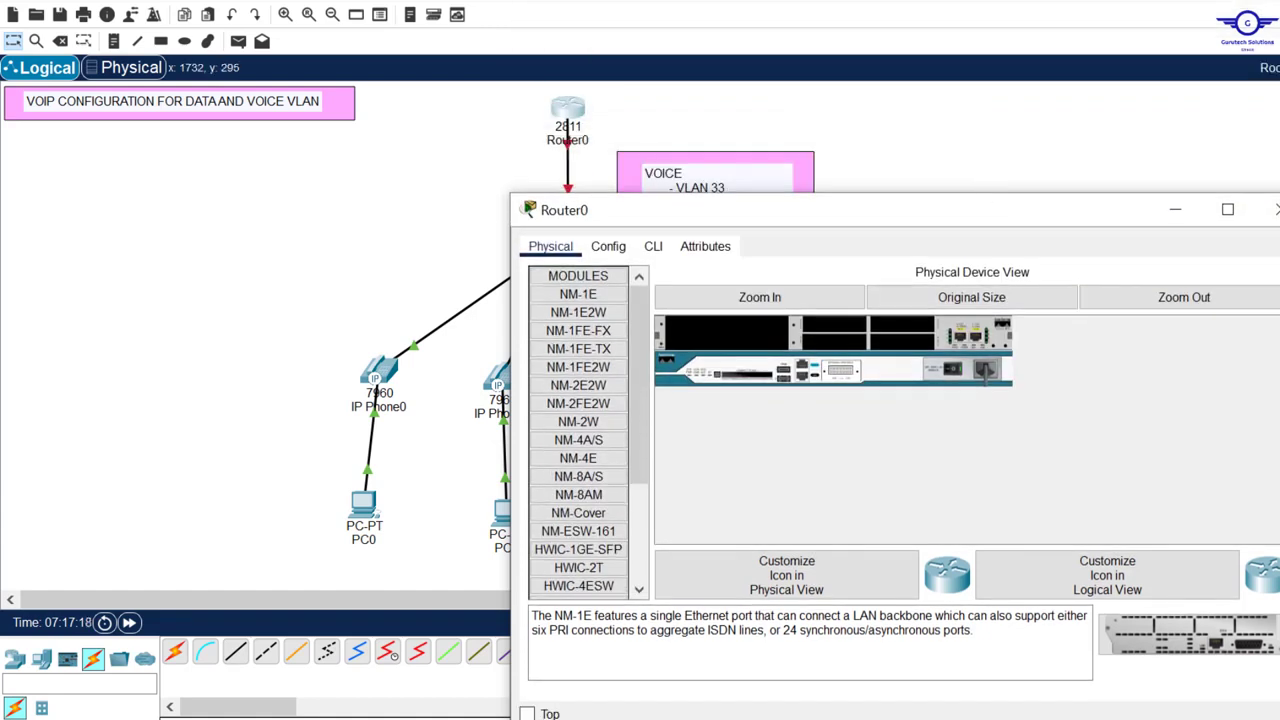
left_click_drag(1279, 338, 1079, 339)
left_click(919, 128)
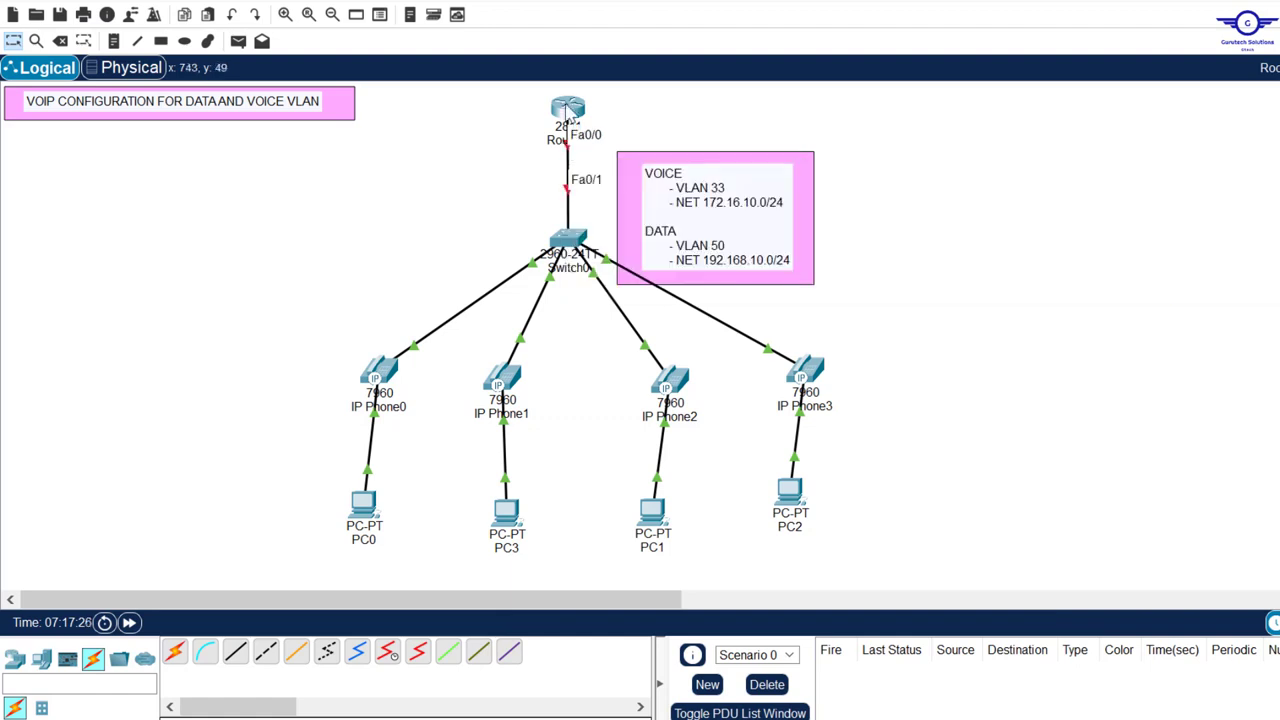
left_click(567, 110)
left_click_drag(810, 215, 1050, 12)
left_click_drag(940, 15, 893, 44)
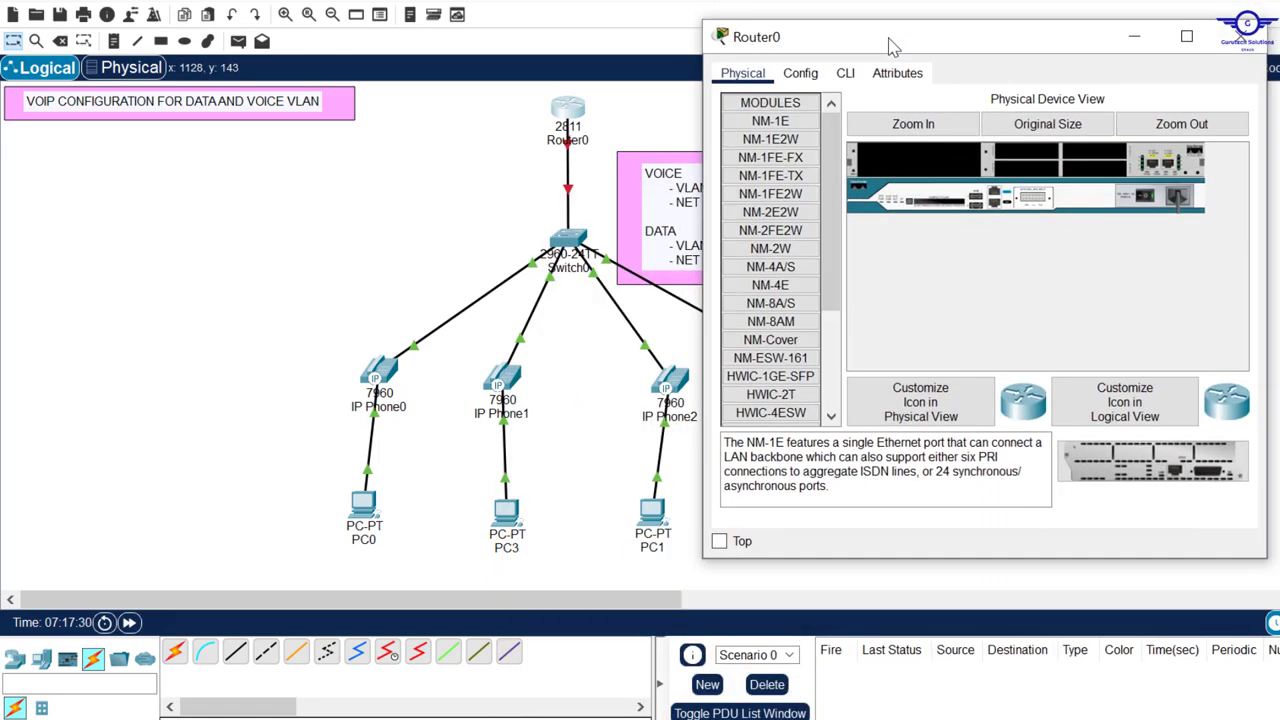
left_click(845, 73)
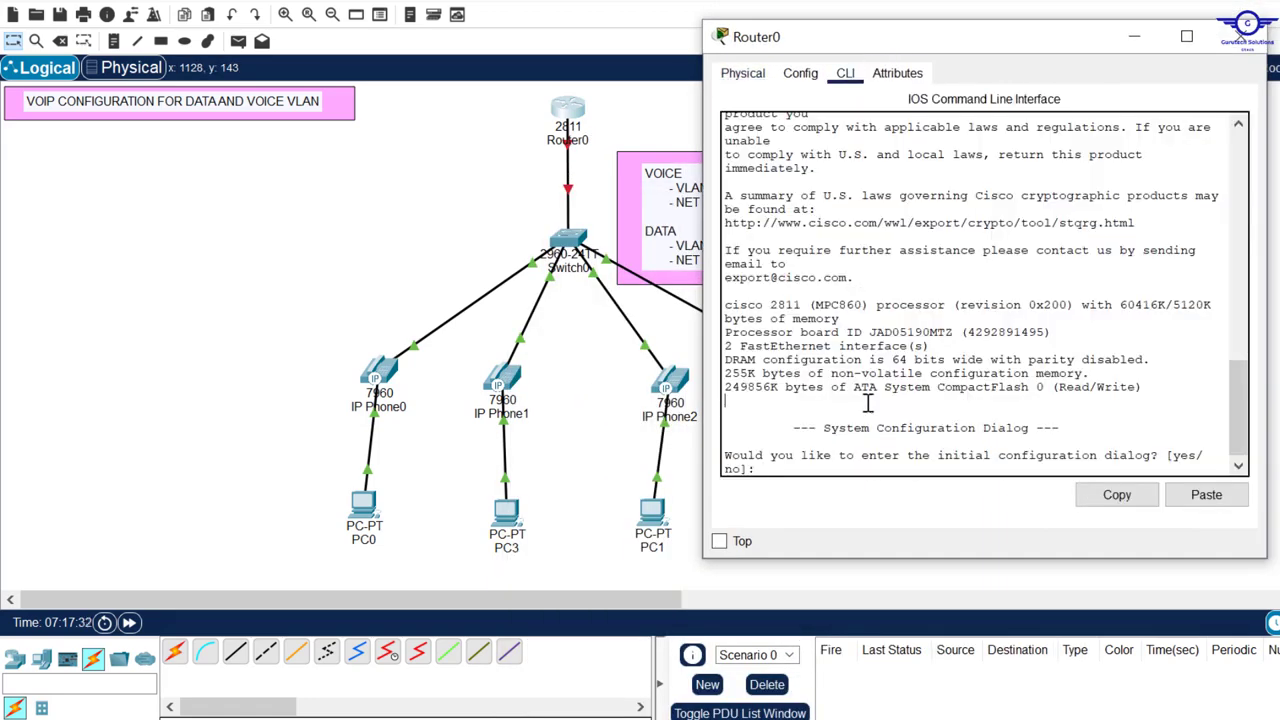
Answer no to Router0's initial configuration dialog and bring up the router prompt
type("no")
key("Return")
key("Return")
key("Return")
key("Return")
key("Return")
Enter privileged mode with en and global configuration mode with conf t on Router0
type("er>e")
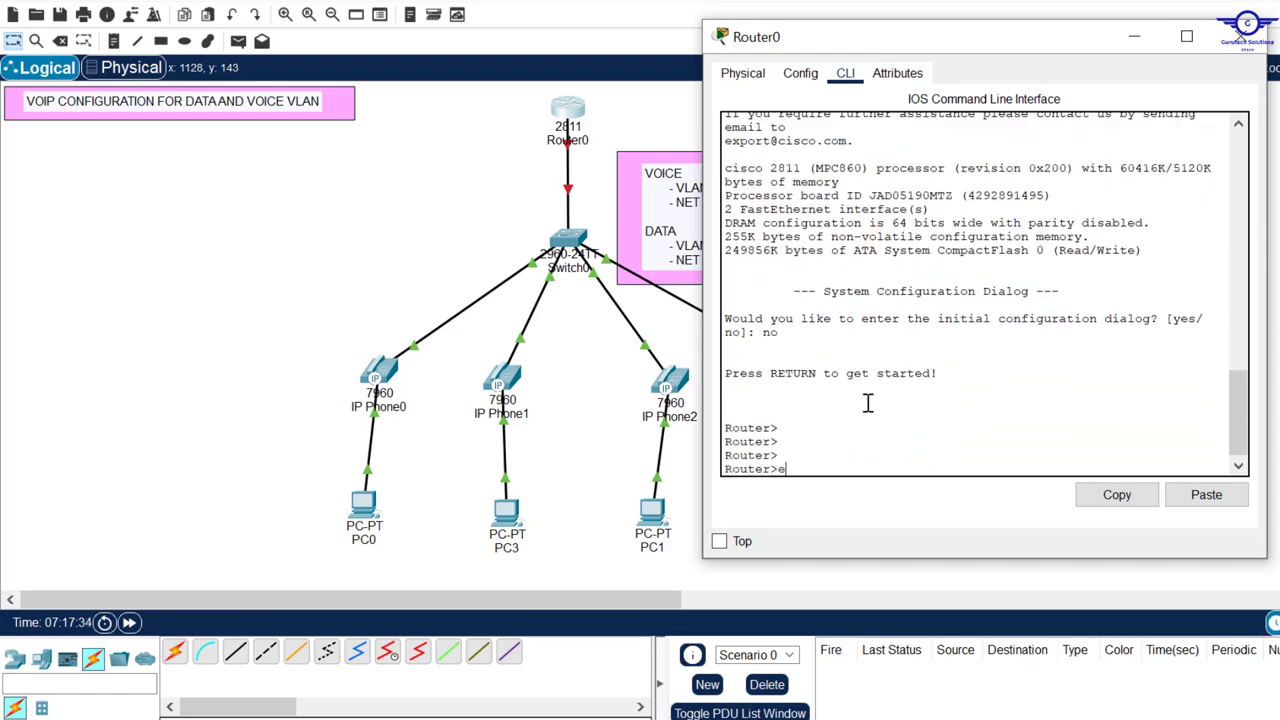
type("n")
key("Return")
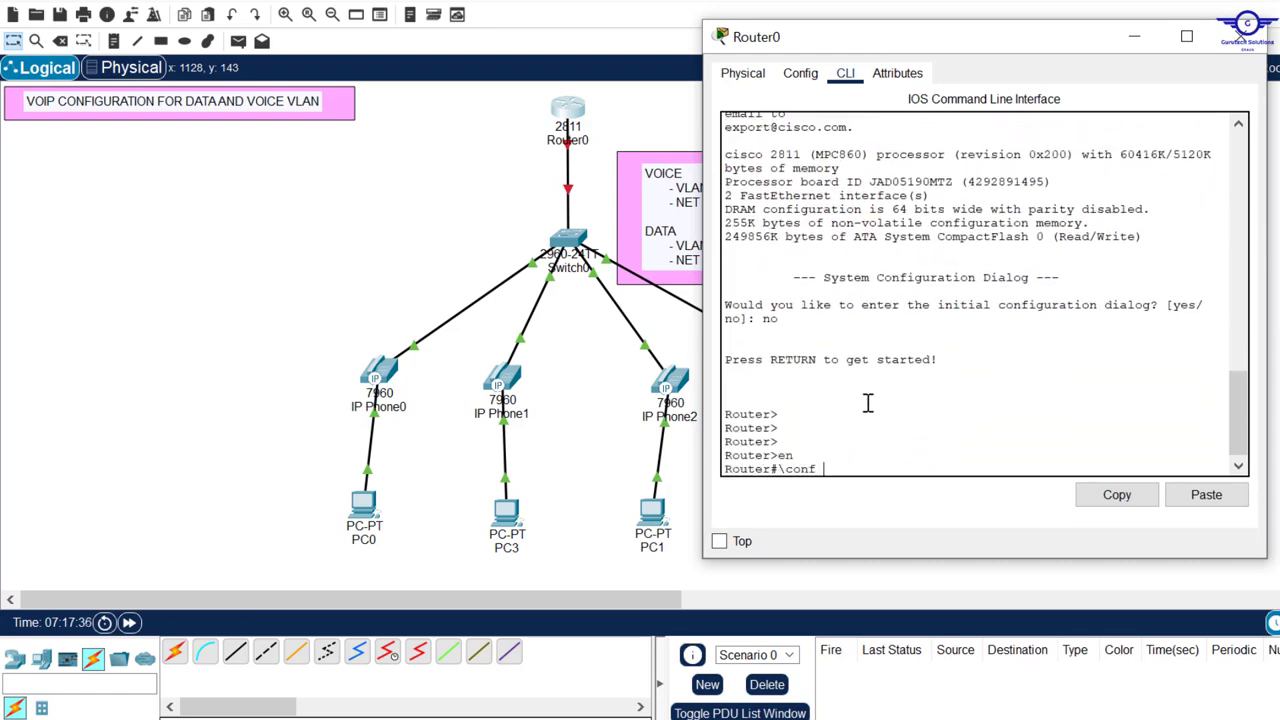
key("BackSpace")
key("BackSpace")
key("BackSpace")
key("BackSpace")
key("BackSpace")
type("conf t")
key("Return")
key("Return")
key("Return")
key("Return")
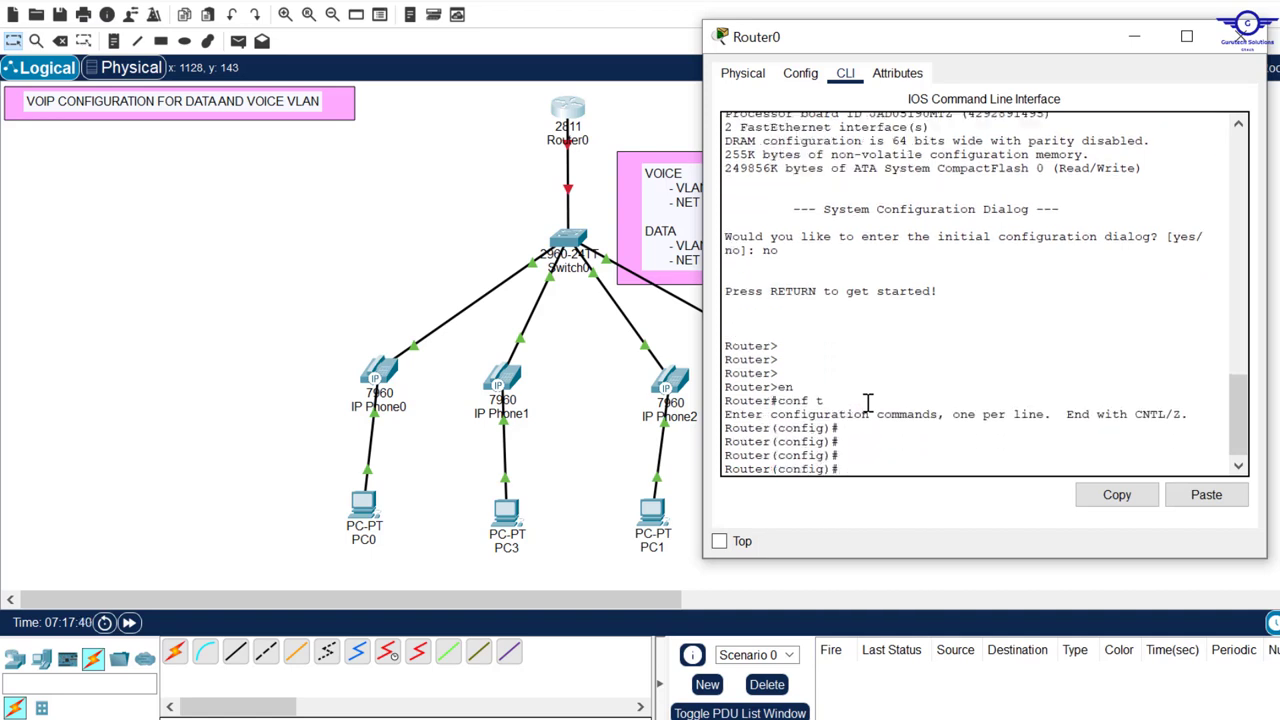
Enable Router0's fa0/0 interface with no shut and exit to global configuration mode
type("int fa0/0")
key("Return")
key("Return")
key("Return")
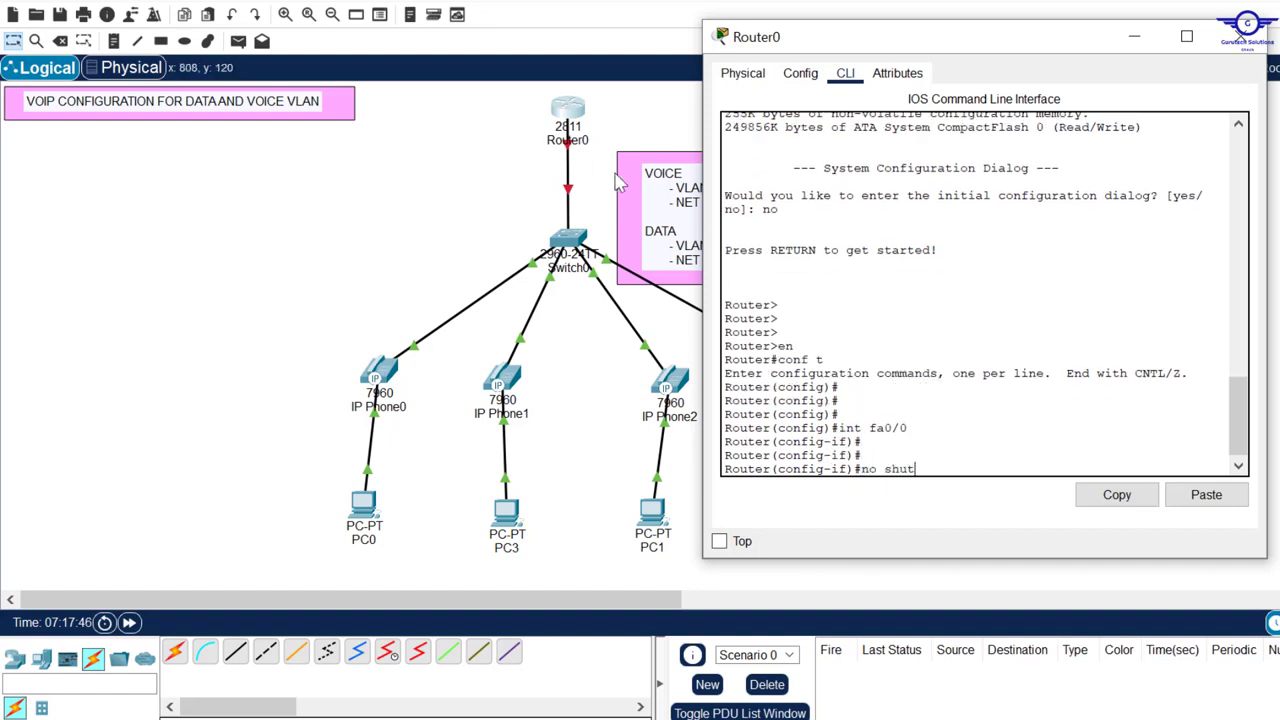
key("Return")
key("Return")
key("Return")
key("Return")
type("ex")
key("Return")
key("Return")
key("Return")
key("Return")
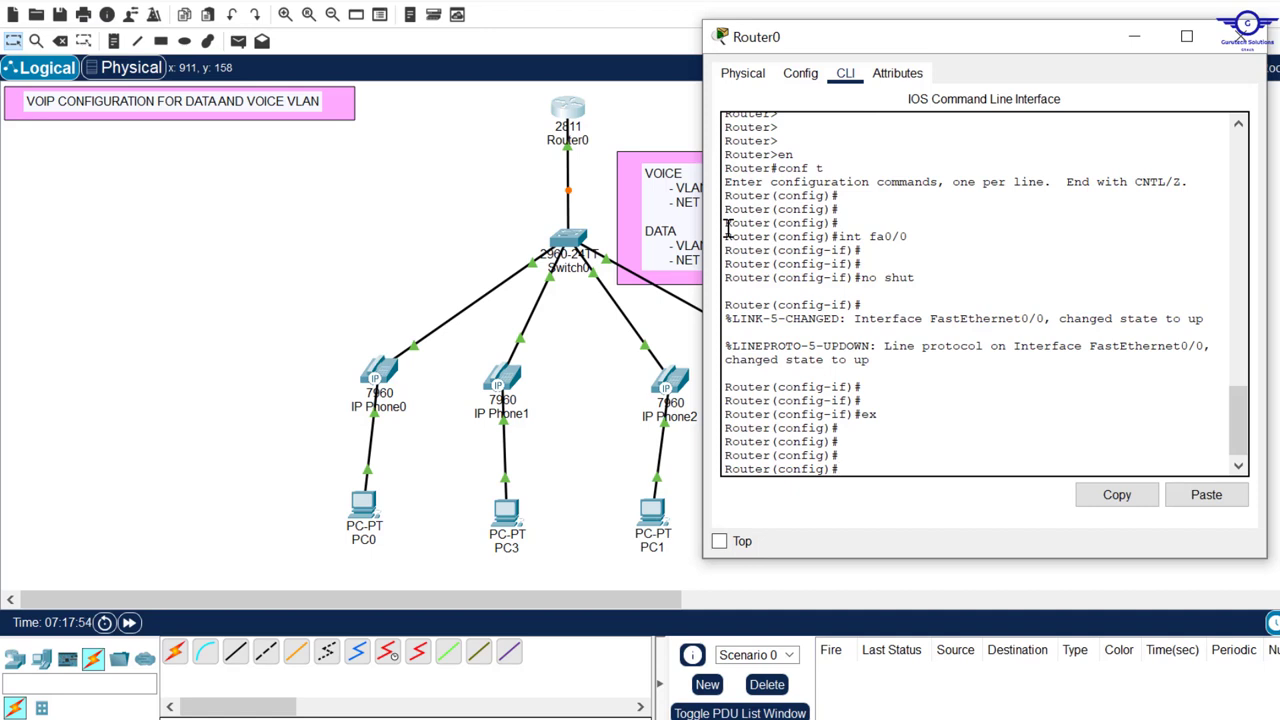
Create subinterface fa0/0.33 on Router0 for the voice VLAN
key("Up")
key("Up")
left_click_drag(986, 47, 1036, 47)
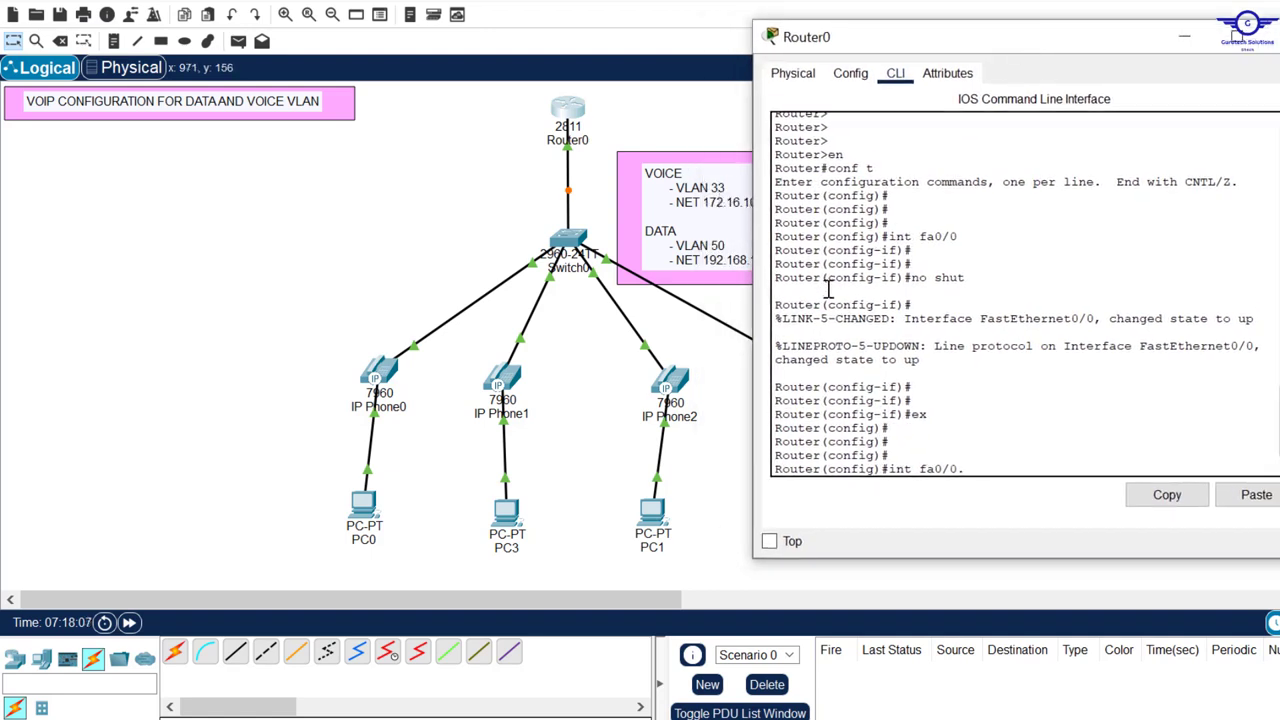
type("33")
key("Return")
key("Return")
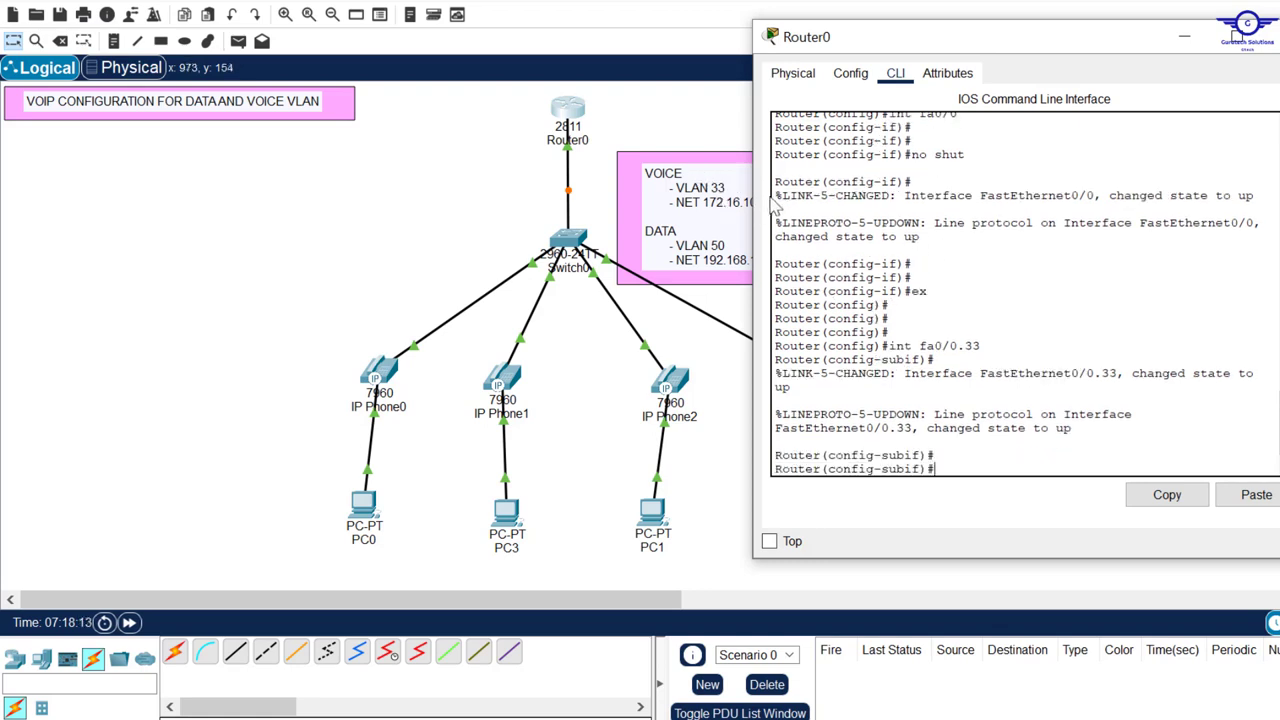
Bind Router0's fa0/0.33 subinterface to the voice VLAN with encapsulation dot1Q 33
type("enc")
key("Tab")
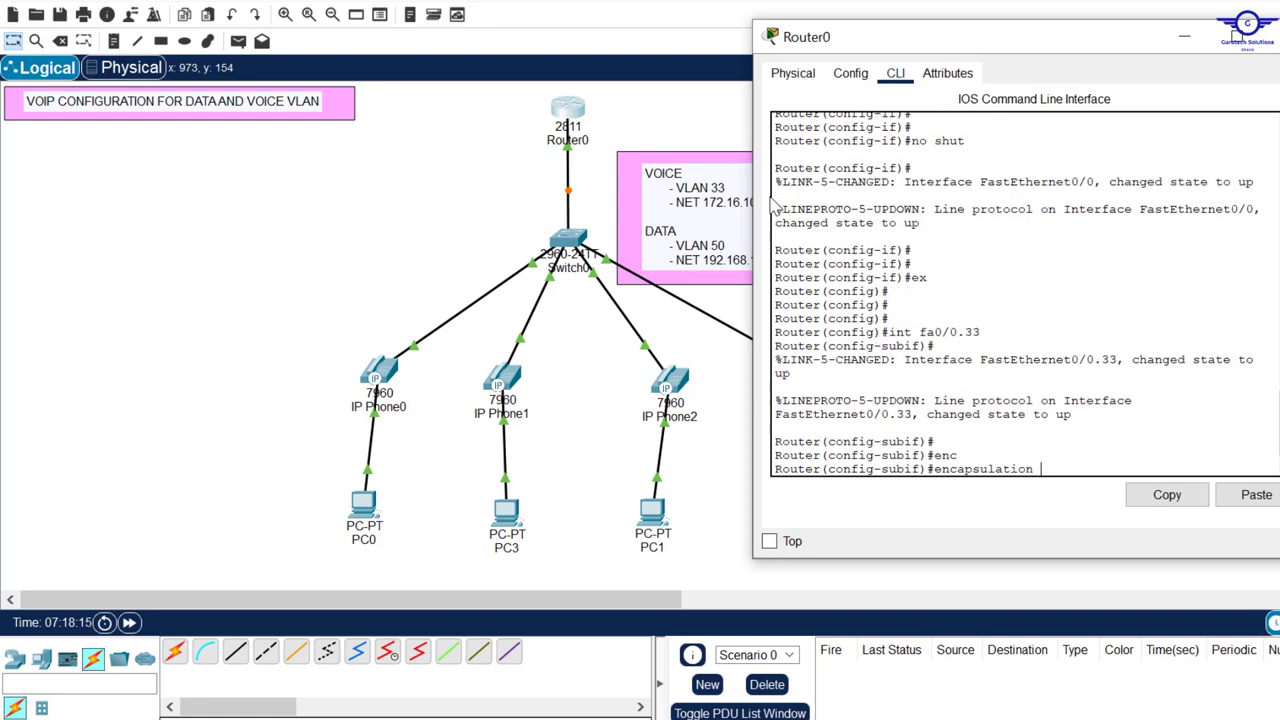
type("d")
key("Tab")
type("33")
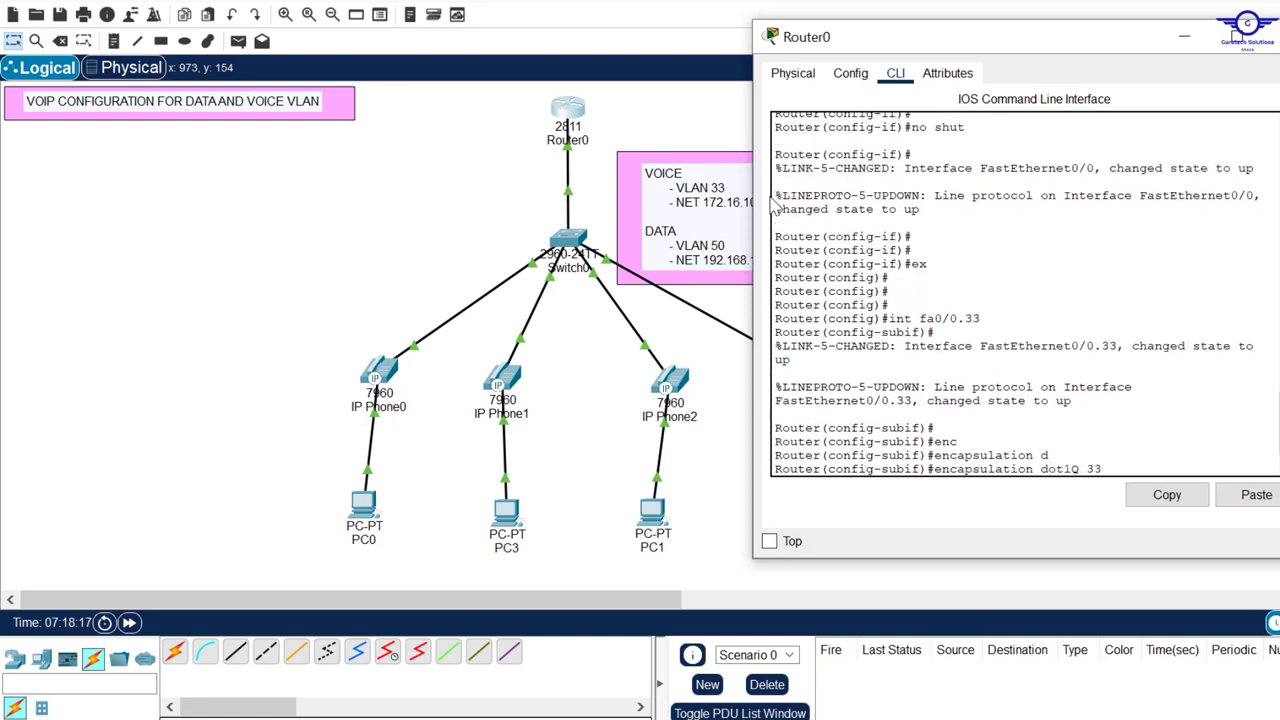
key("Return")
key("Return")
key("Return")
key("Return")
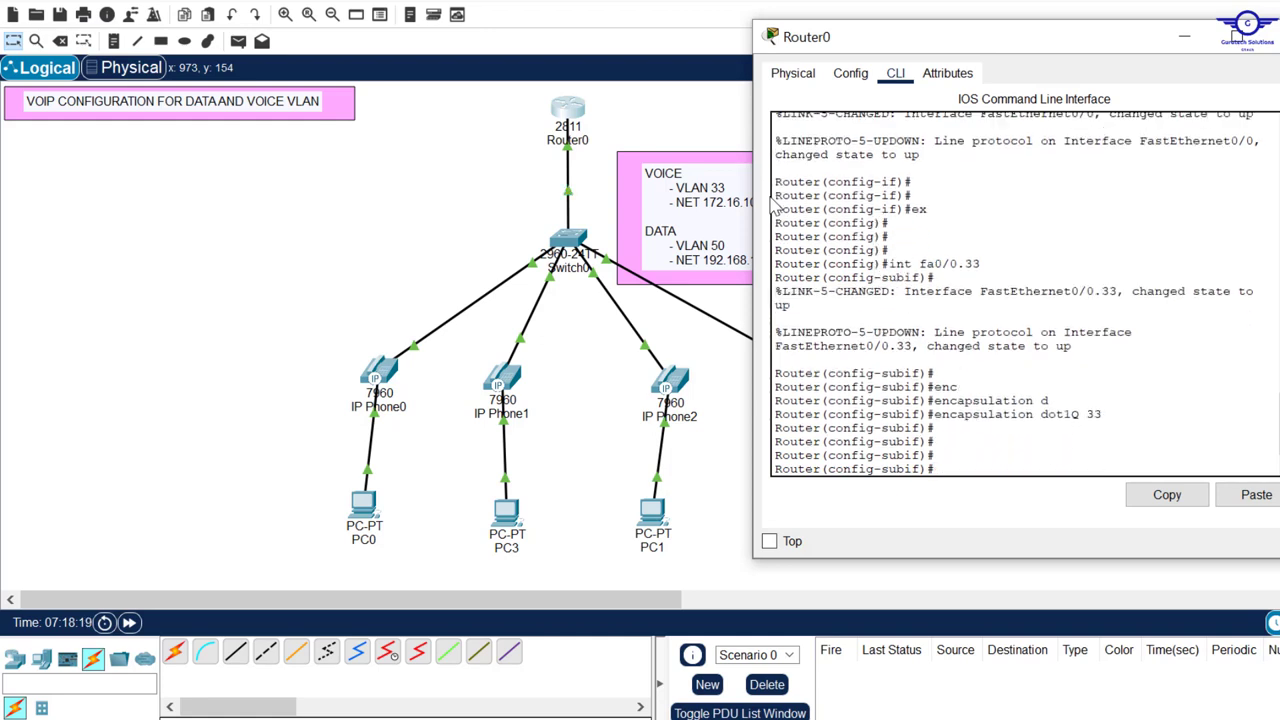
Assign IP address 172.16.10.1 255.255.255.0 to the voice subinterface and exit to global configuration mode
mouse_move(1087, 40)
left_mouse_down()
mouse_move(1059, 106)
mouse_move(1095, 54)
left_mouse_up()
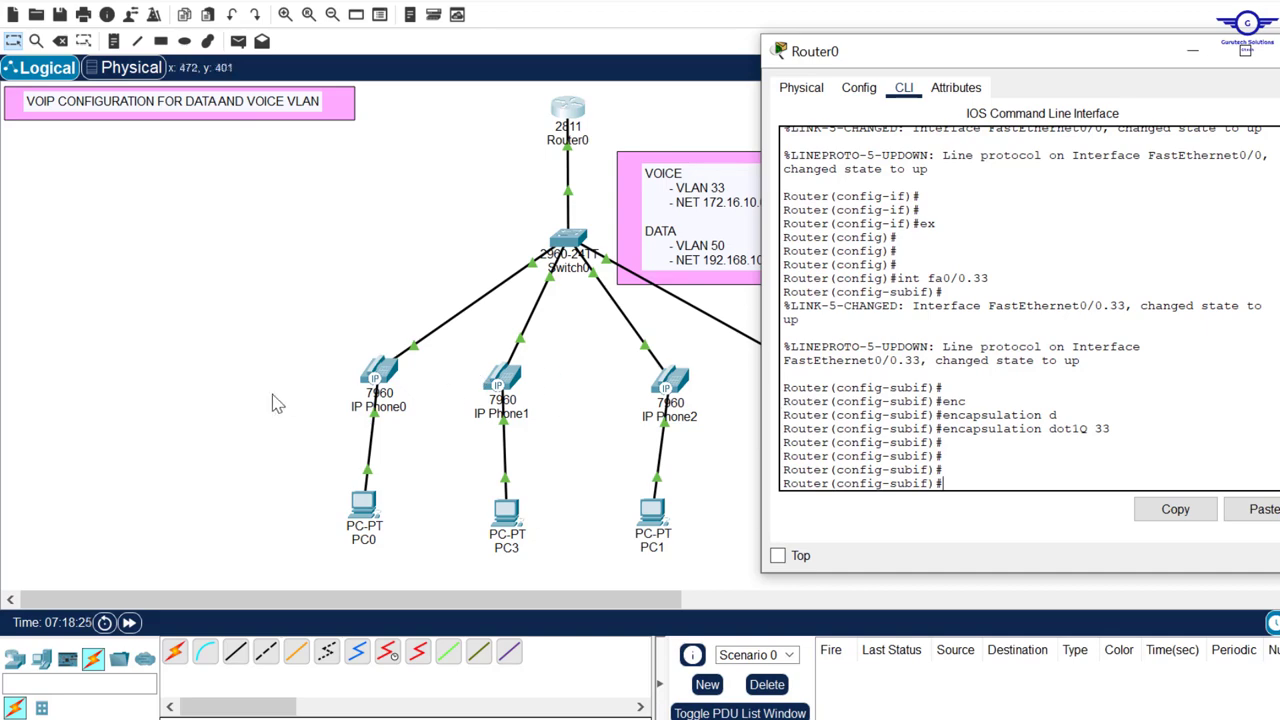
left_click_drag(1049, 57, 946, 0)
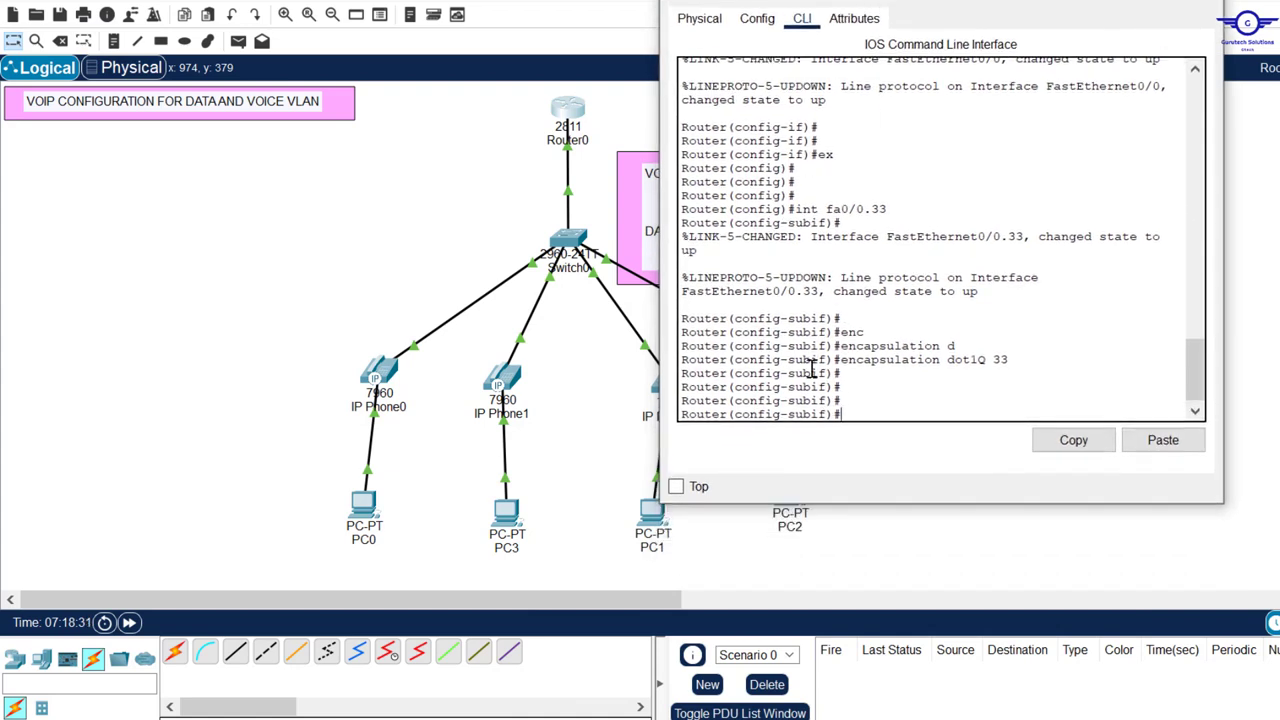
type("1")
type("ip add")
key("Tab")
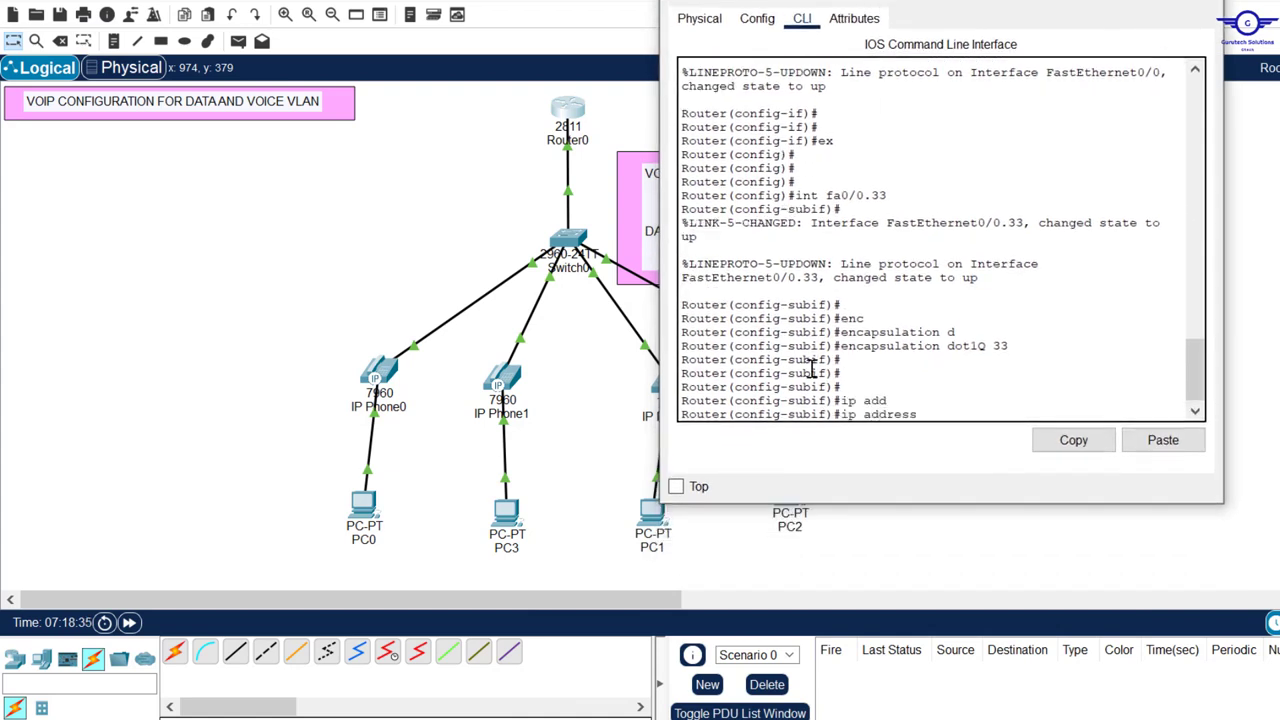
type("172.16.10.1 255.255.255.0")
key("Return")
type("ex")
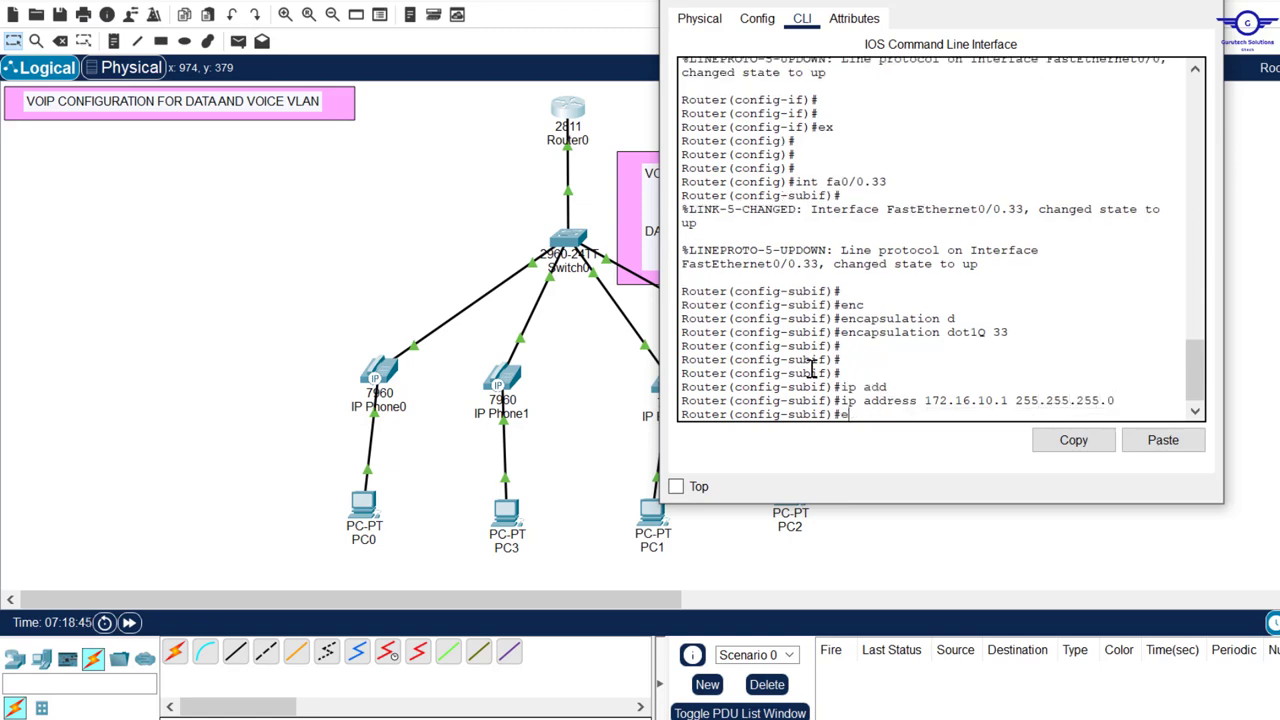
key("Return")
key("Return")
key("Return")
key("Return")
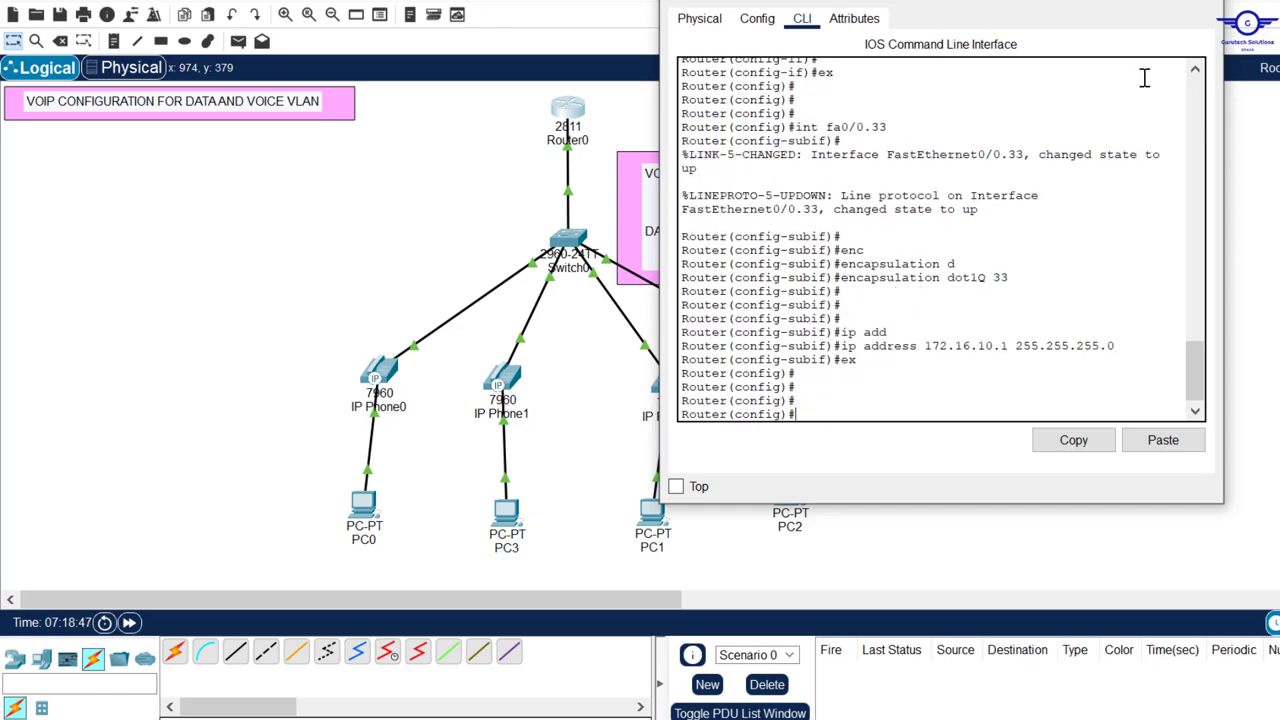
Create subinterface fa0/0.50 on Router0 for the data VLAN
left_click_drag(1006, 4, 980, 84)
key("Up")
key("Up")
key("Up")
key("Up")
key("Up")
key("Up")
key("Up")
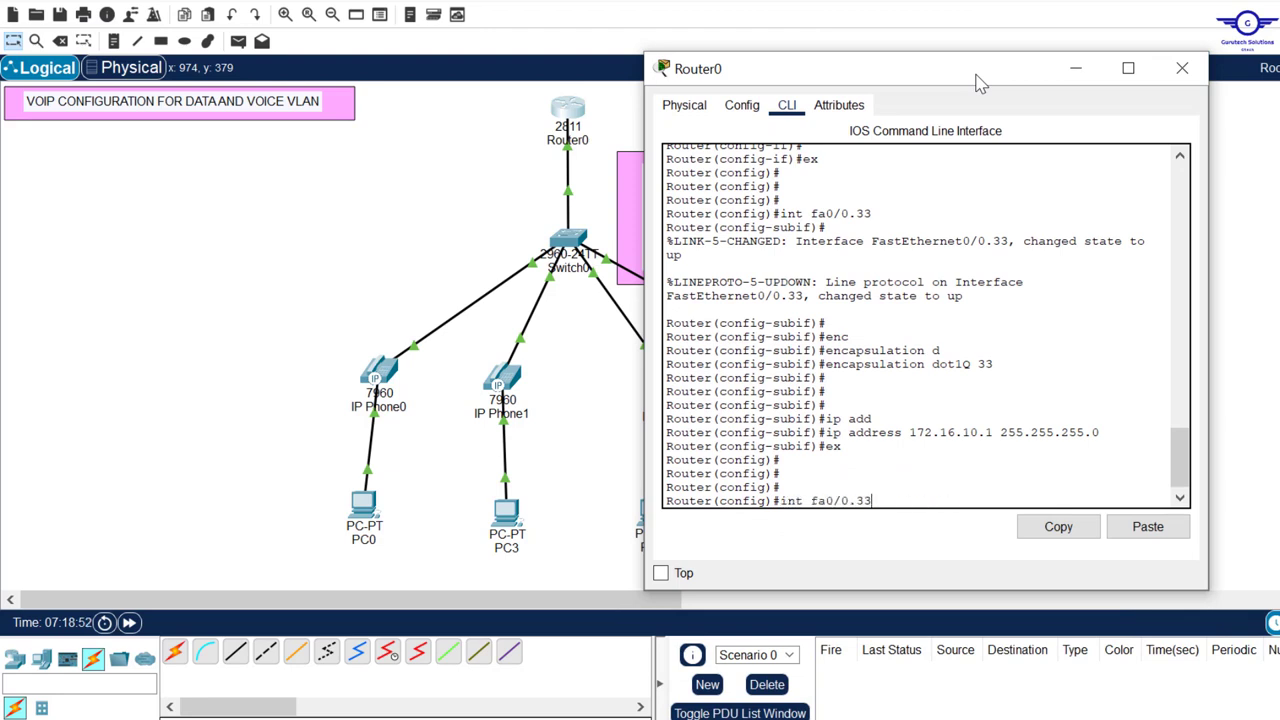
key("BackSpace")
key("BackSpace")
type("50")
key("Return")
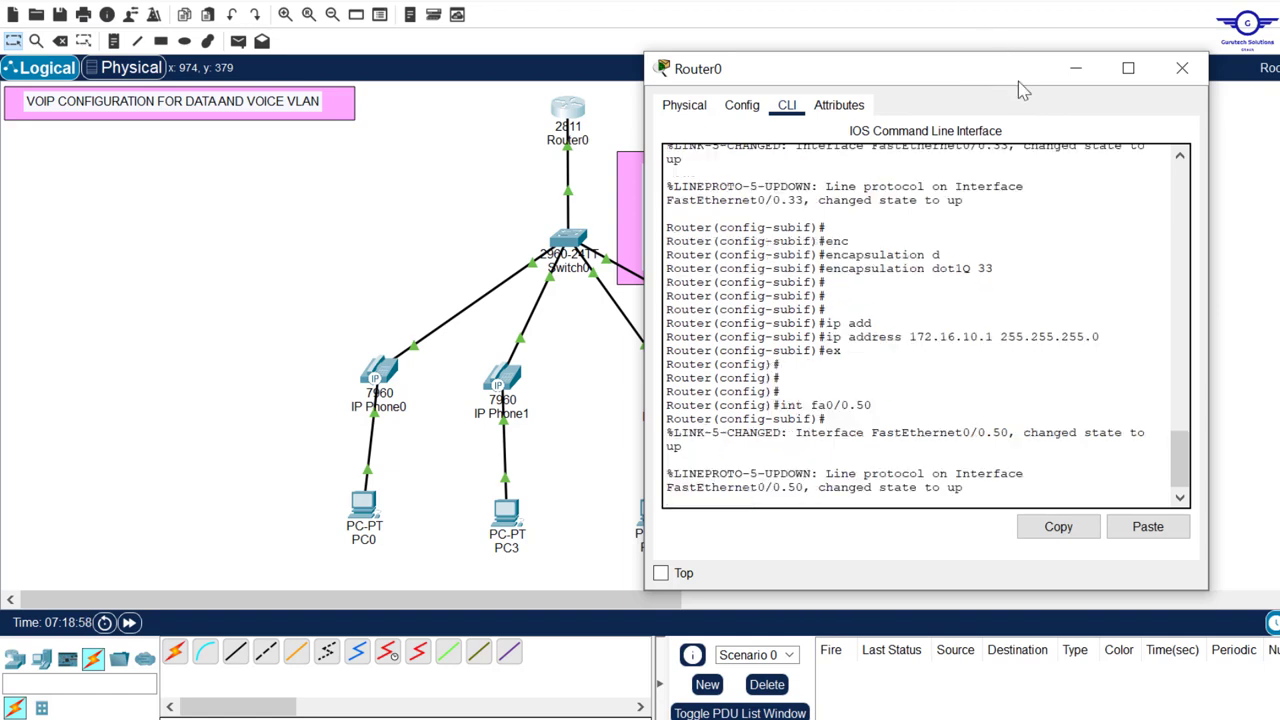
Bind the fa0/0.50 subinterface to the data VLAN with encapsulation dot1Q 50
key("Up")
key("Up")
key("Up")
key("Up")
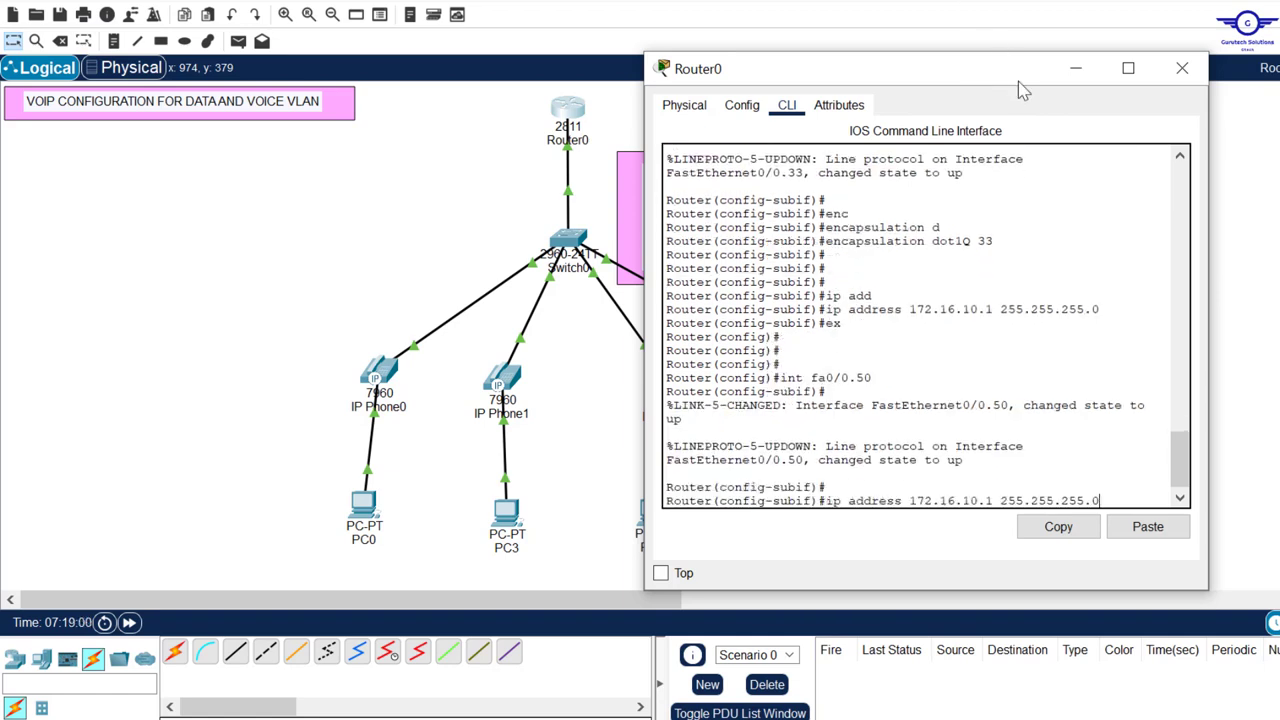
key("BackSpace")
key("BackSpace")
key("BackSpace")
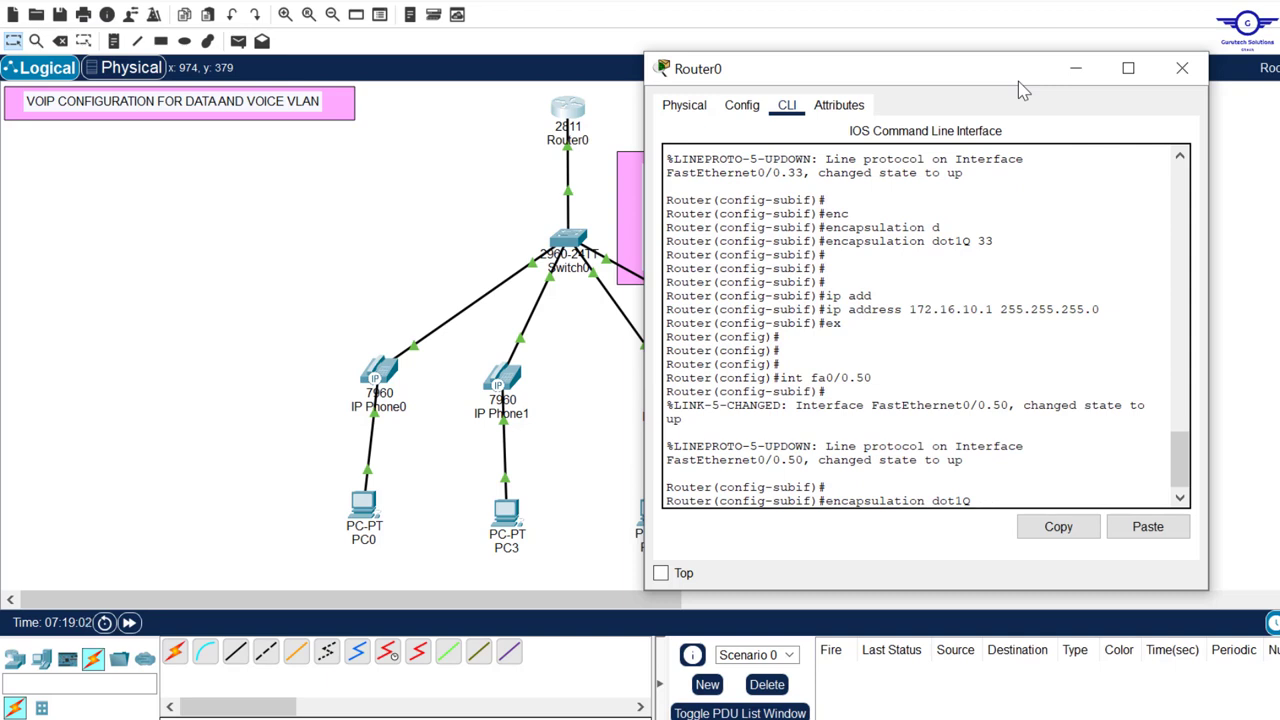
type("50")
key("Return")
key("Return")
key("Return")
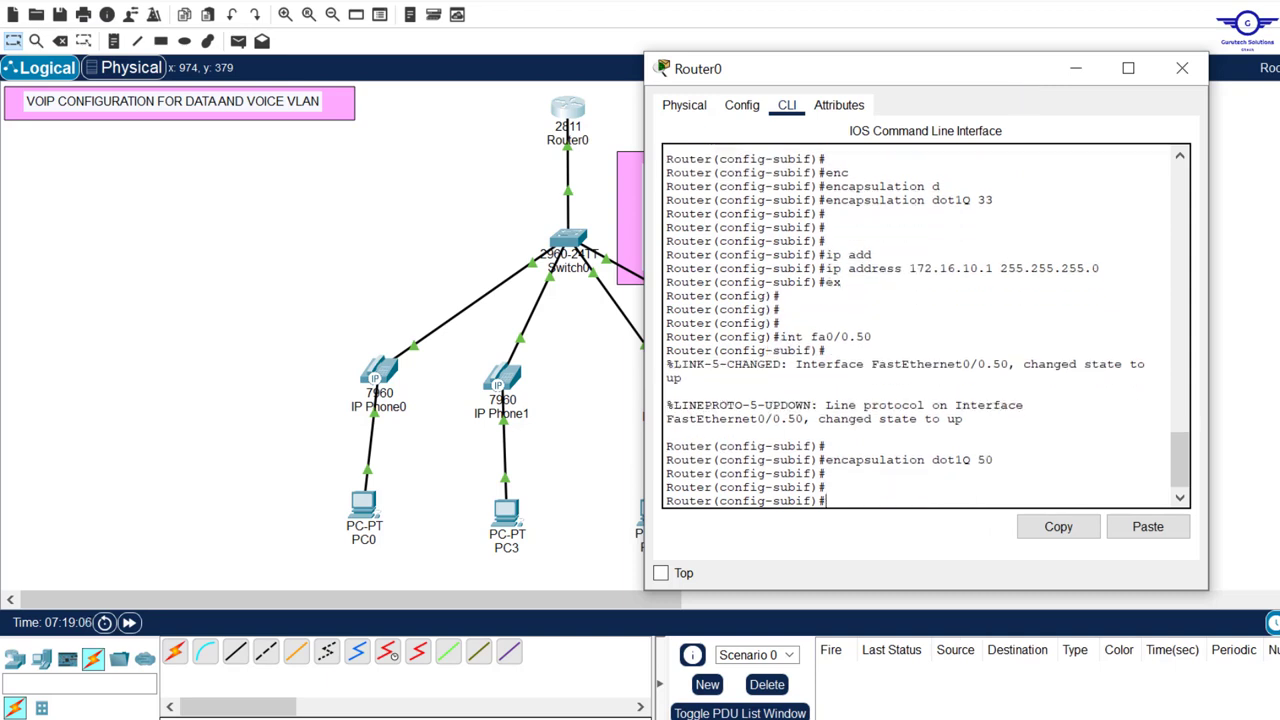
Assign IP address 192.168.10.1 255.255.255.0 to the data subinterface fa0/0.50
left_click_drag(906, 78, 831, 100)
key("Up")
key("Up")
key("Up")
key("Up")
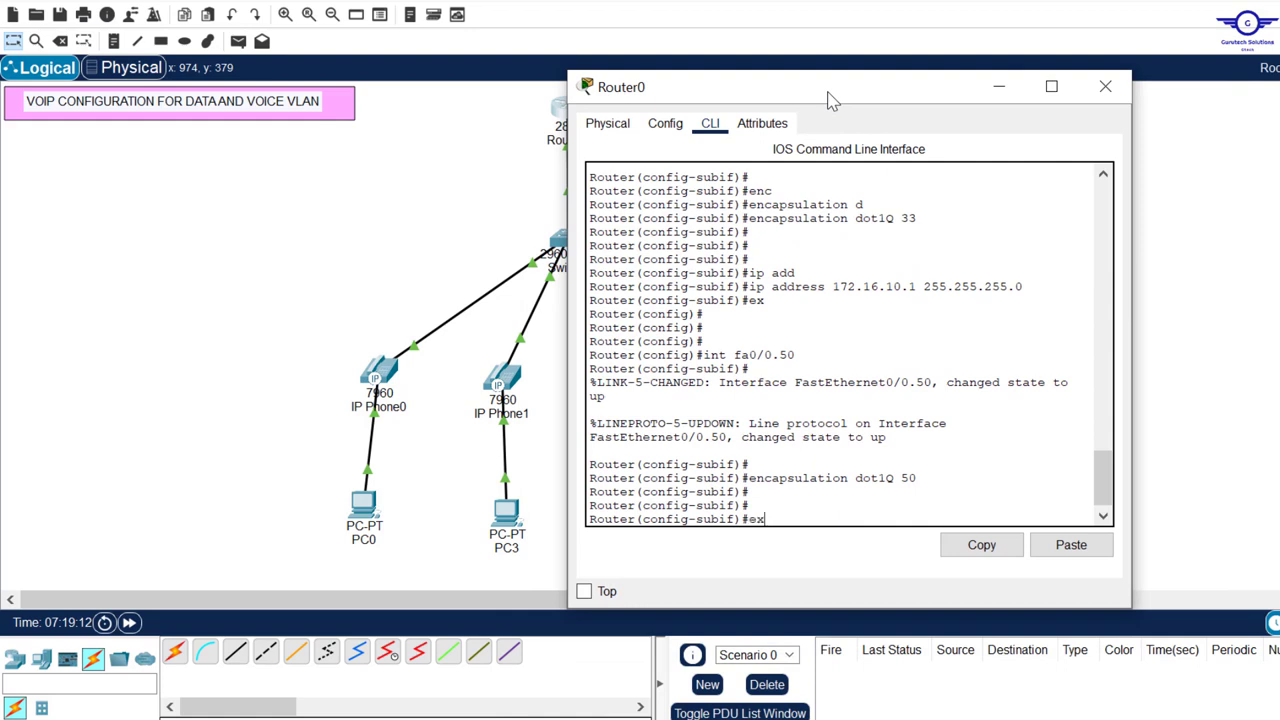
key("Left")
key("Left")
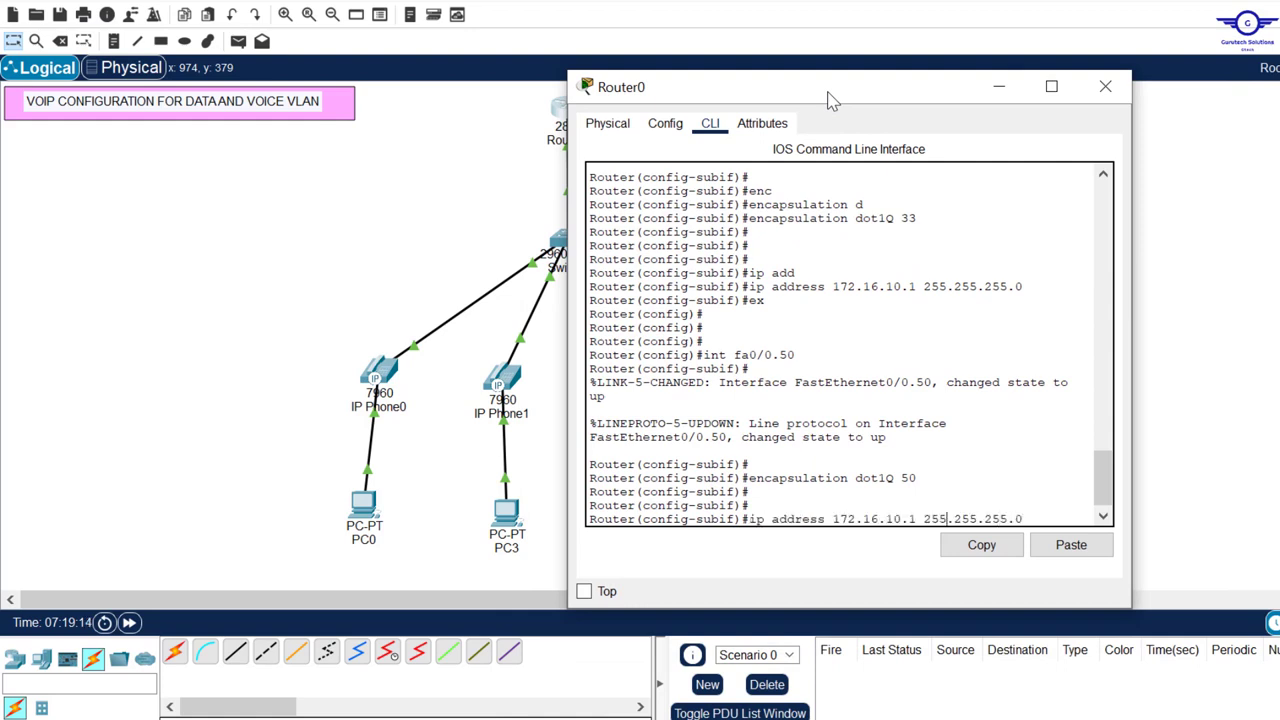
type("8")
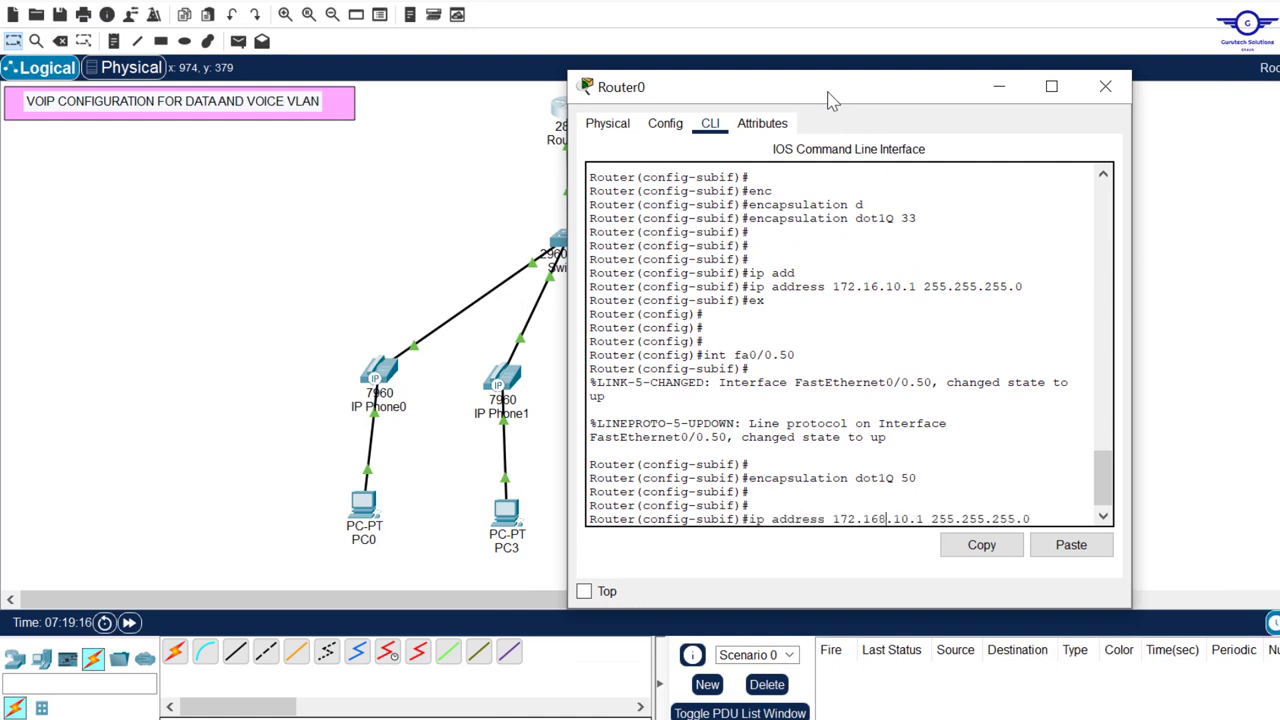
key("Left")
key("Left")
key("BackSpace")
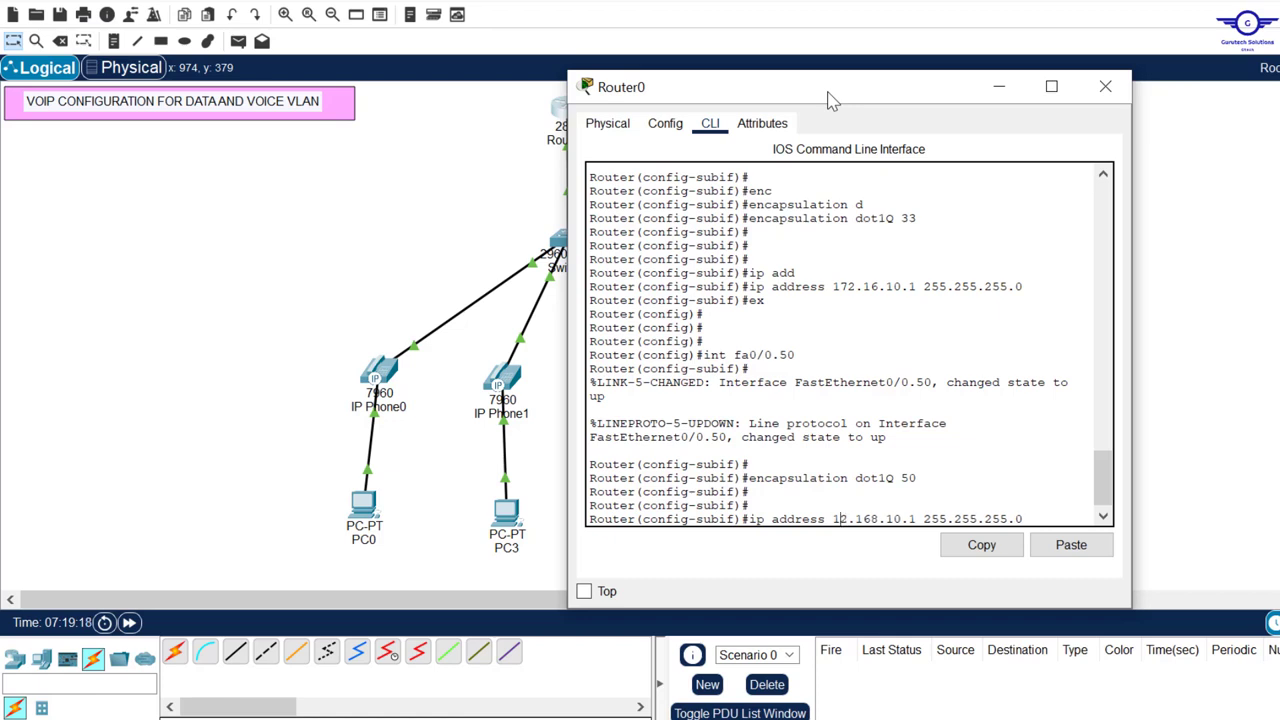
type("9")
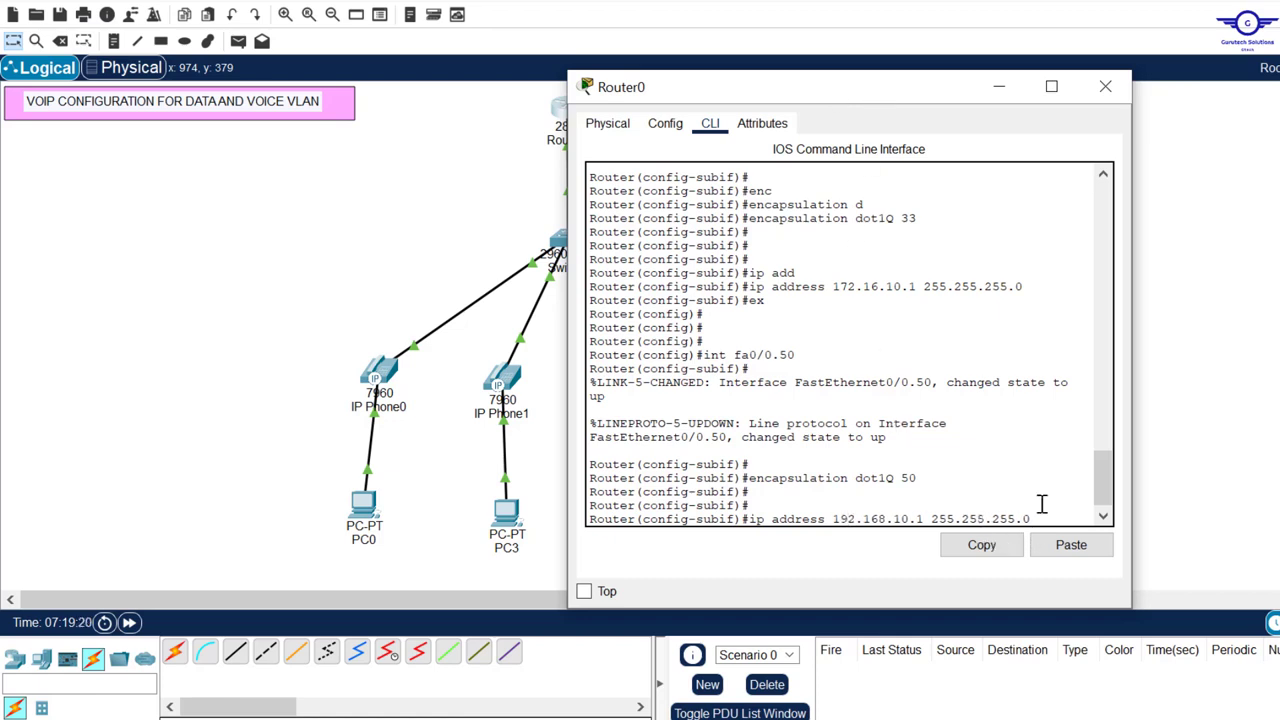
key("Return")
Exit the data subinterface with ex and save Router0's configuration with do wr
type("r")
key("BackSpace")
type("ex")
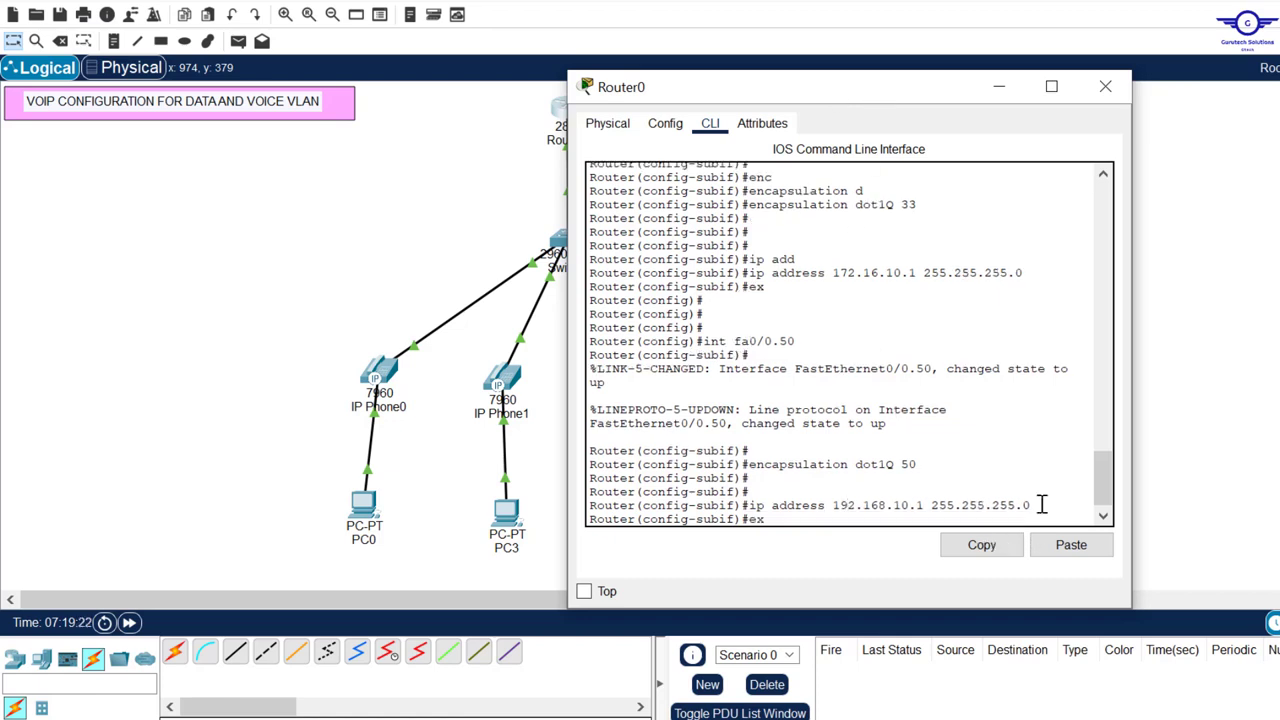
key("Return")
key("Return")
key("Return")
key("Return")
key("Return")
key("Return")
type("do wr")
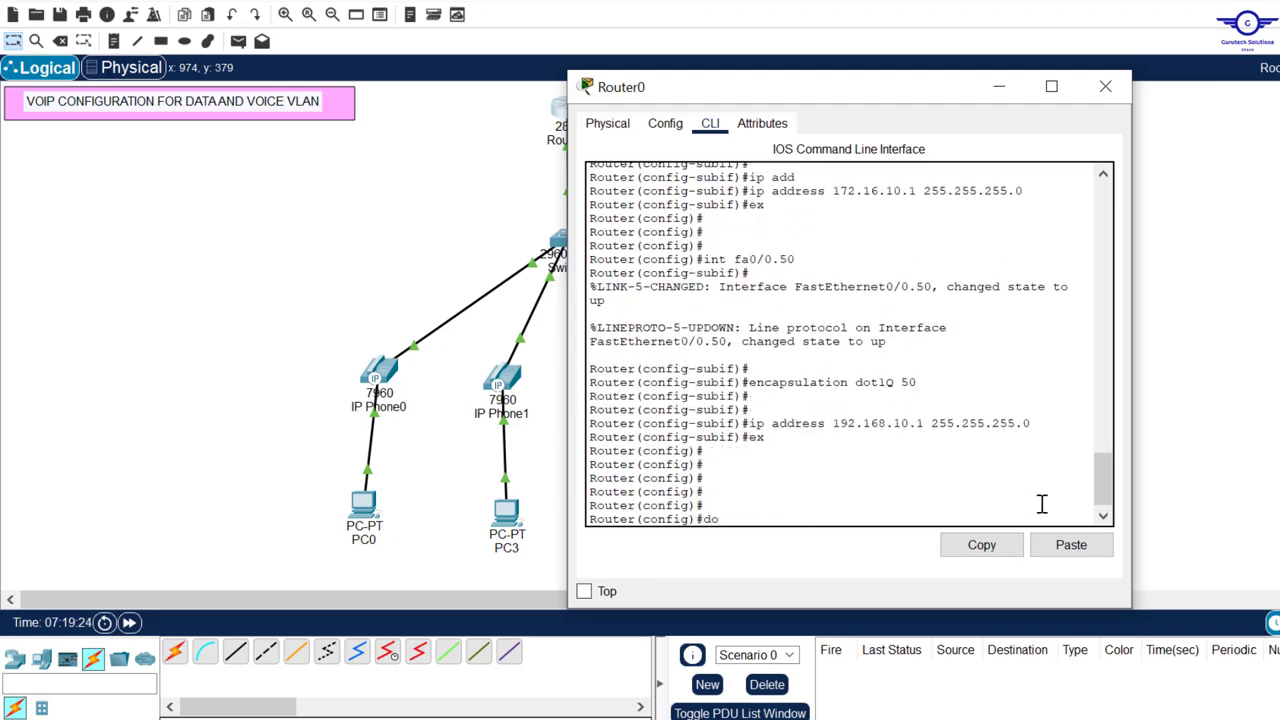
key("Return")
key("Return")
key("Return")
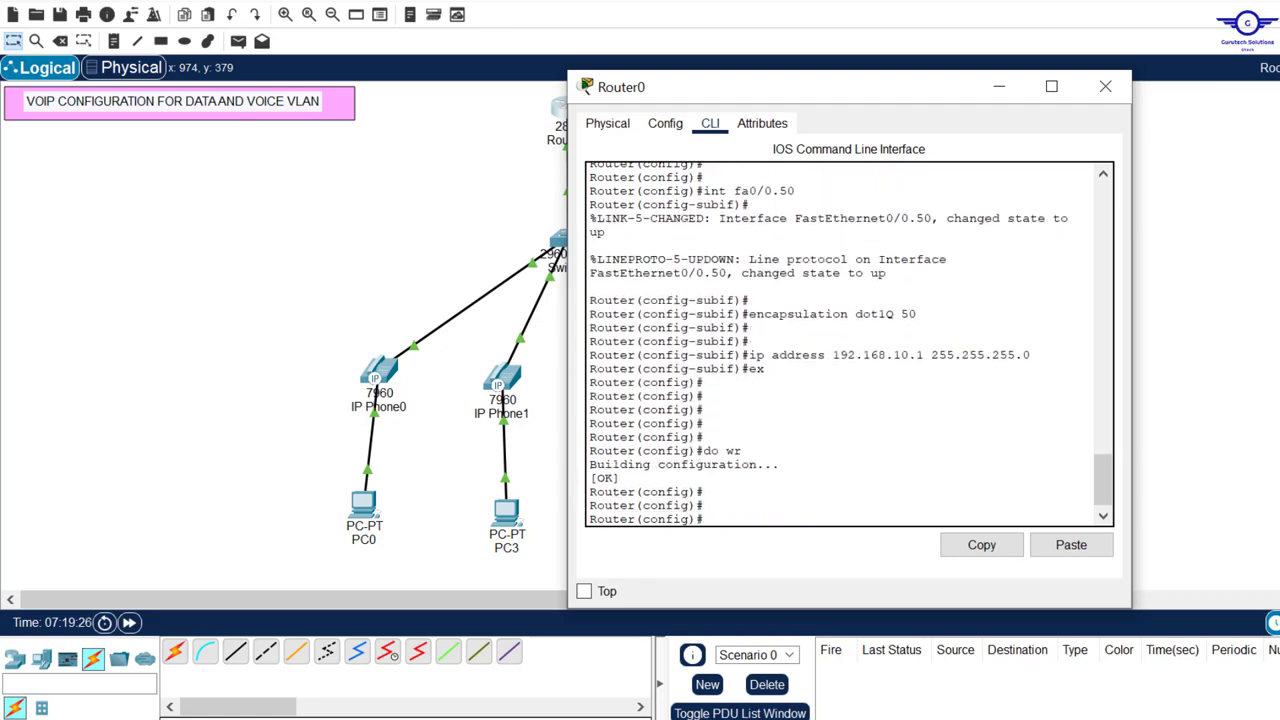
Switch to config-guide.txt in Notepad to review the DHCP pools task, then return to the Packet Tracer topology
key("alt+Tab")
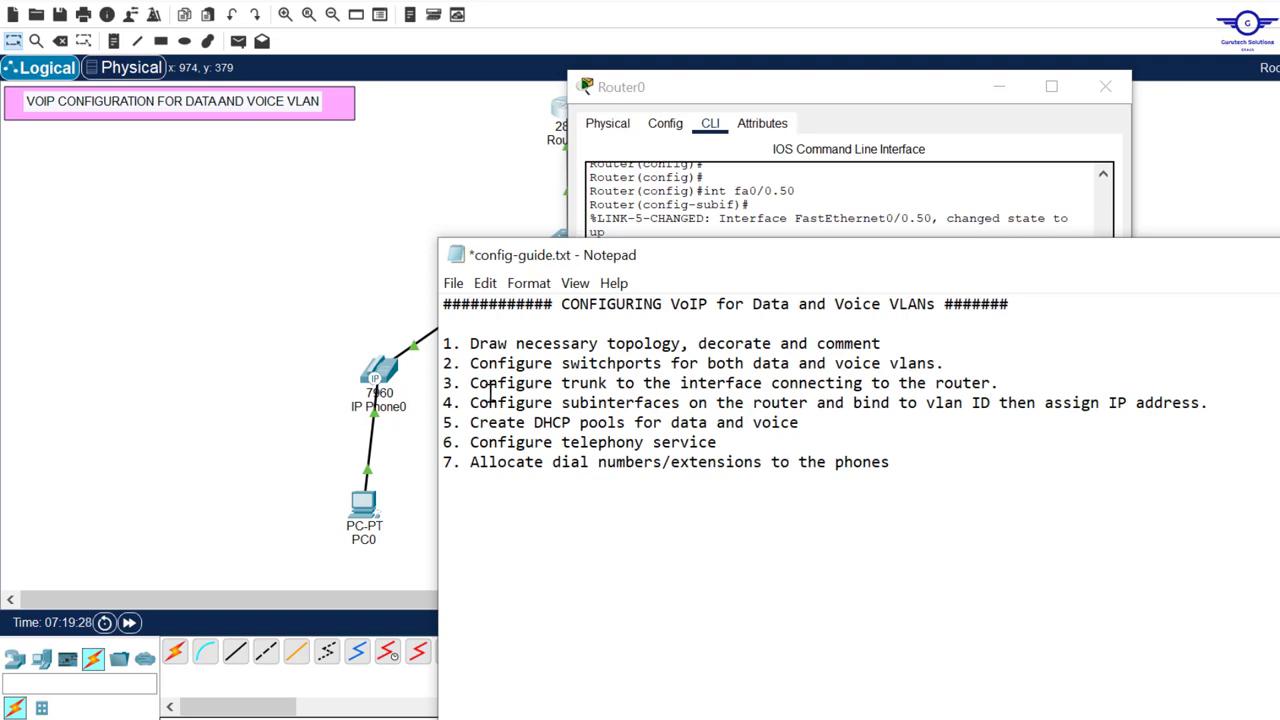
double_click(485, 402)
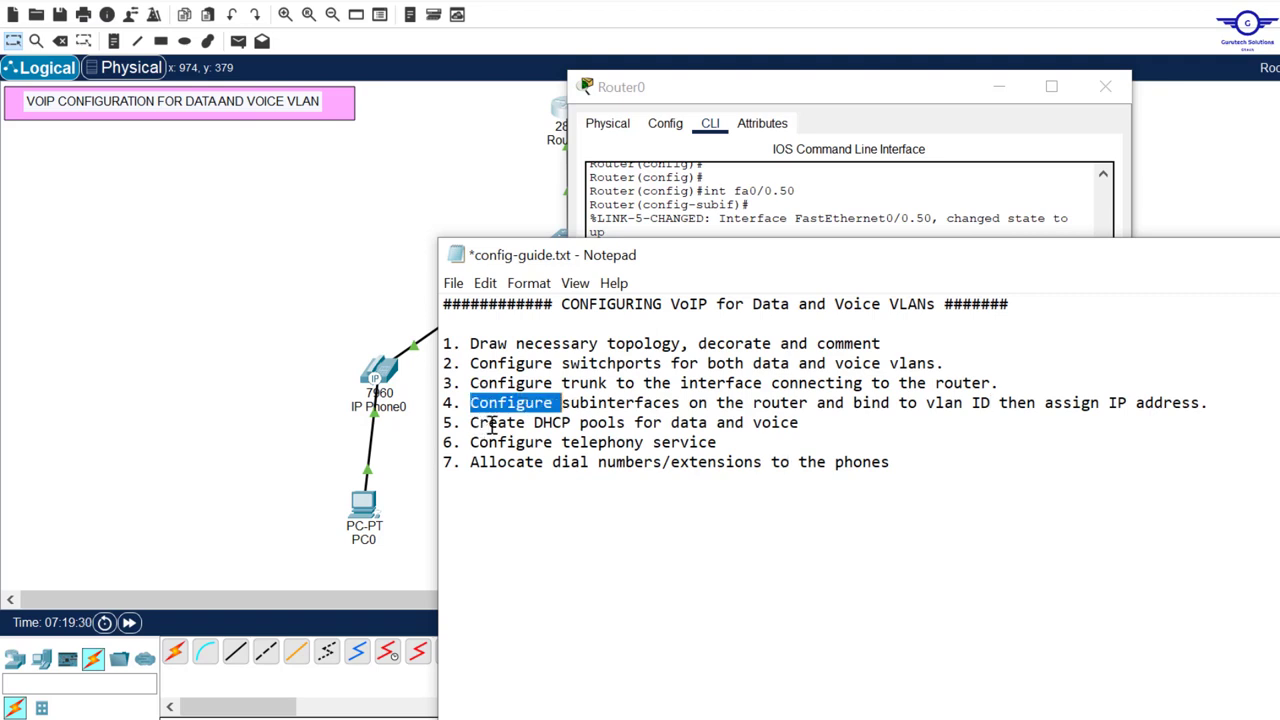
left_click_drag(467, 422, 805, 425)
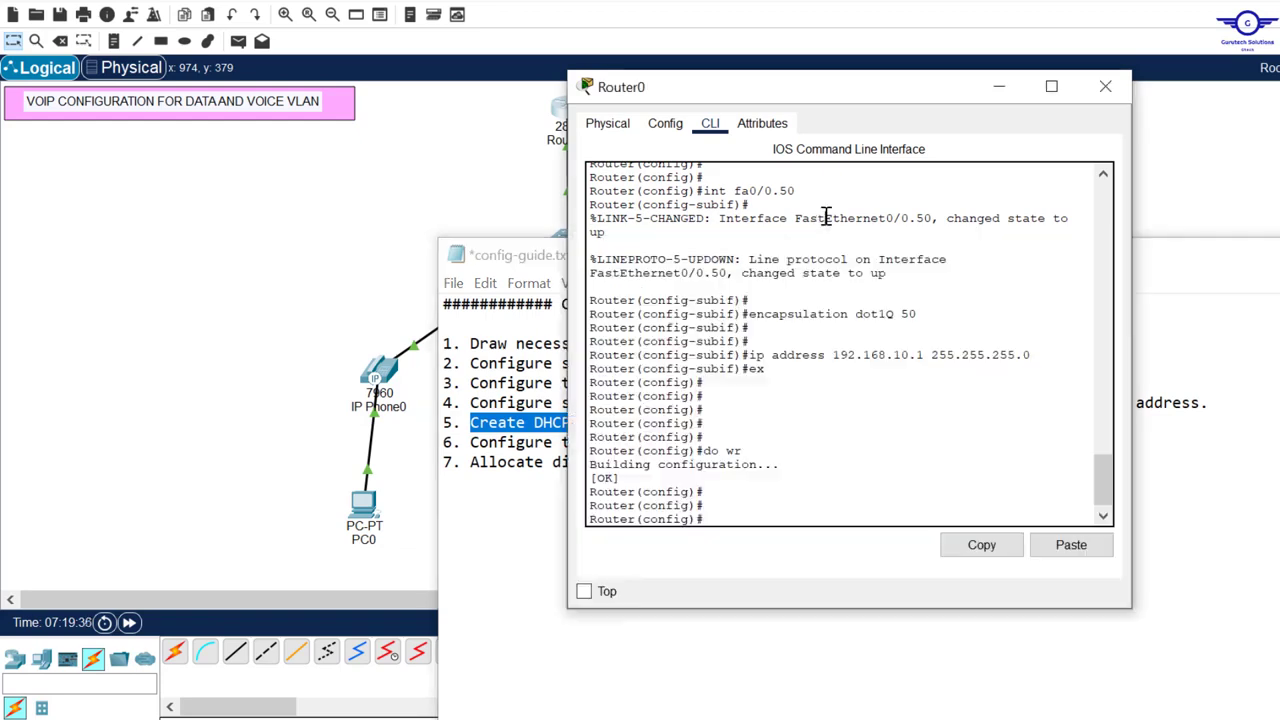
left_click(826, 216)
left_click(440, 151)
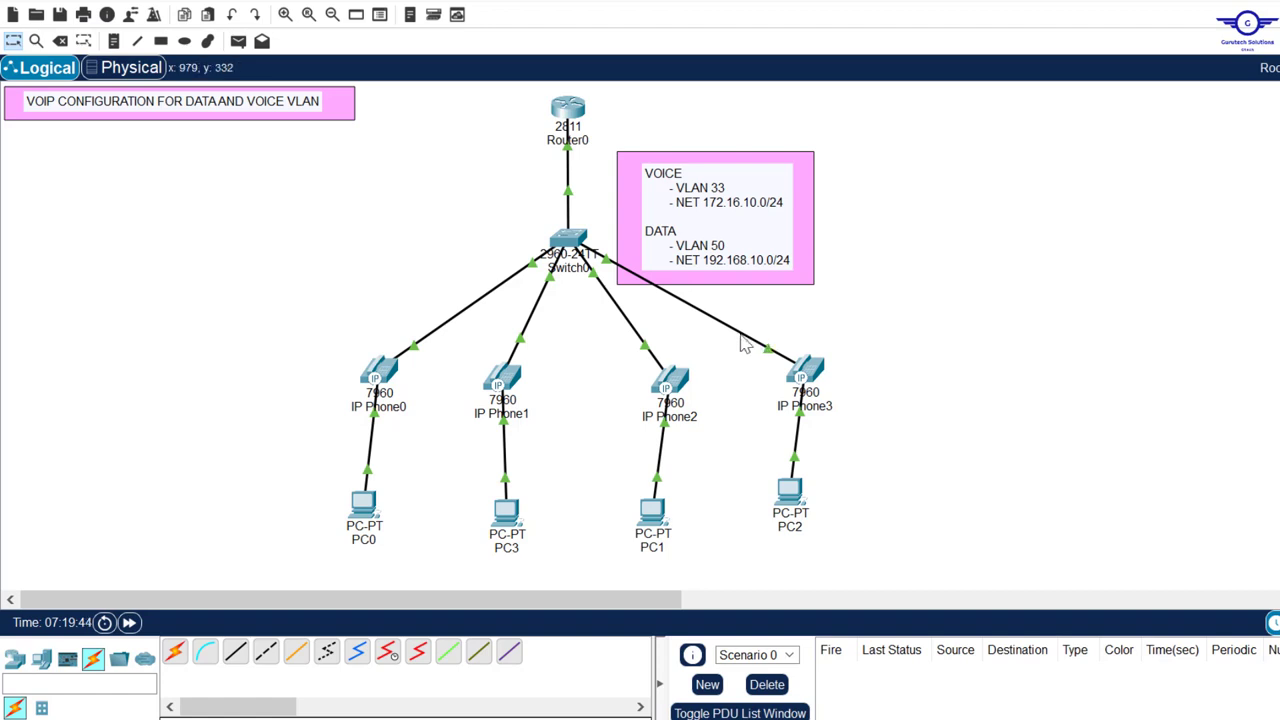
Reopen Router0's command line and enable the DHCP service with service dhcp
left_click(572, 115)
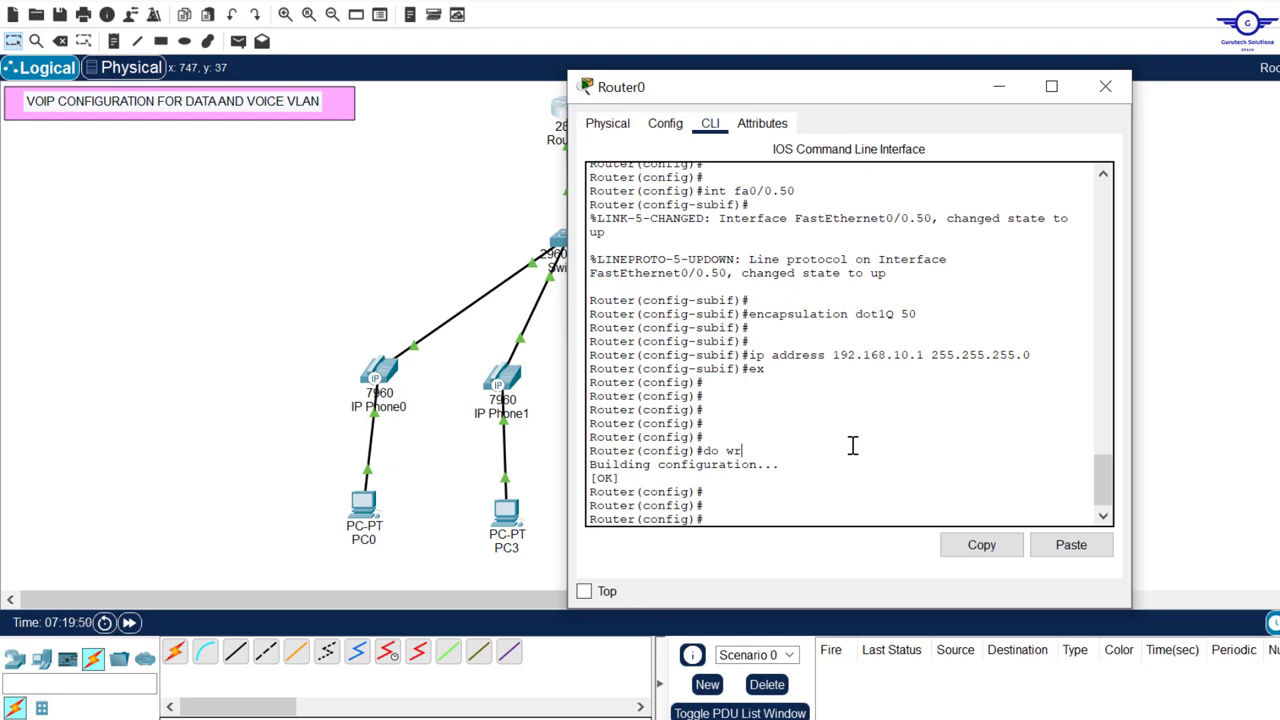
key("Return")
key("Return")
key("Return")
type("serv")
key("Tab")
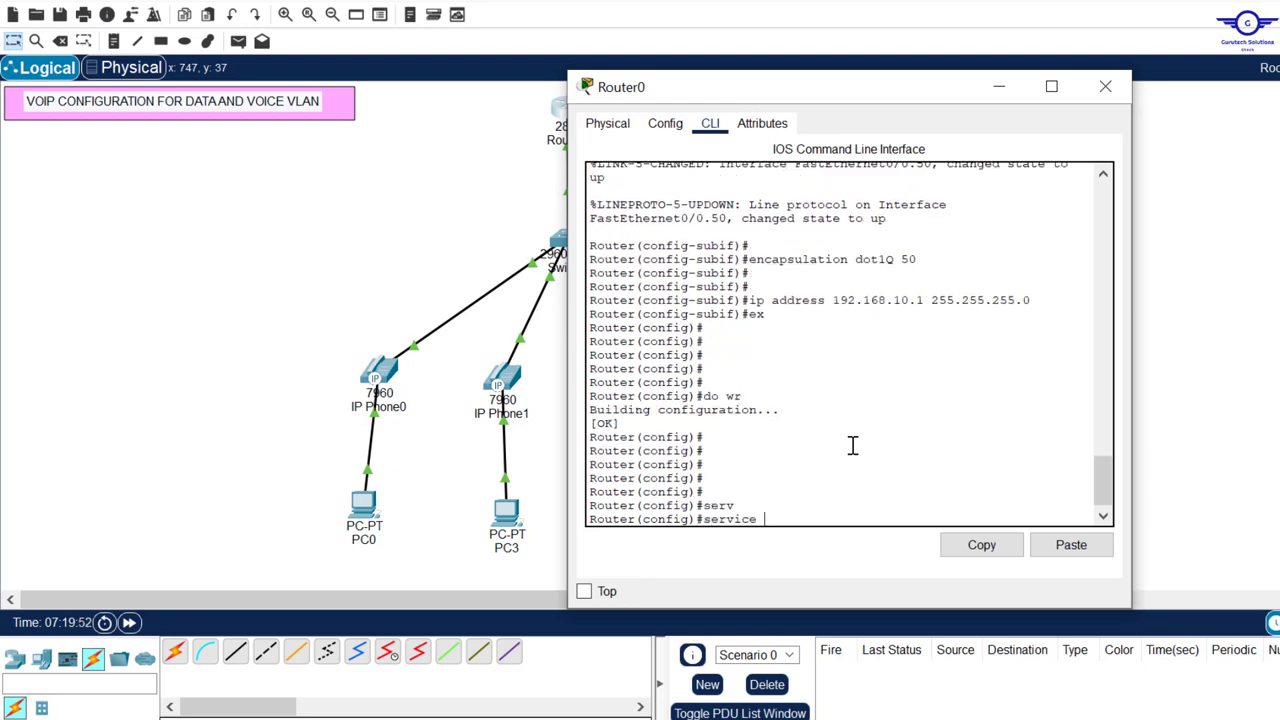
type("d")
key("Tab")
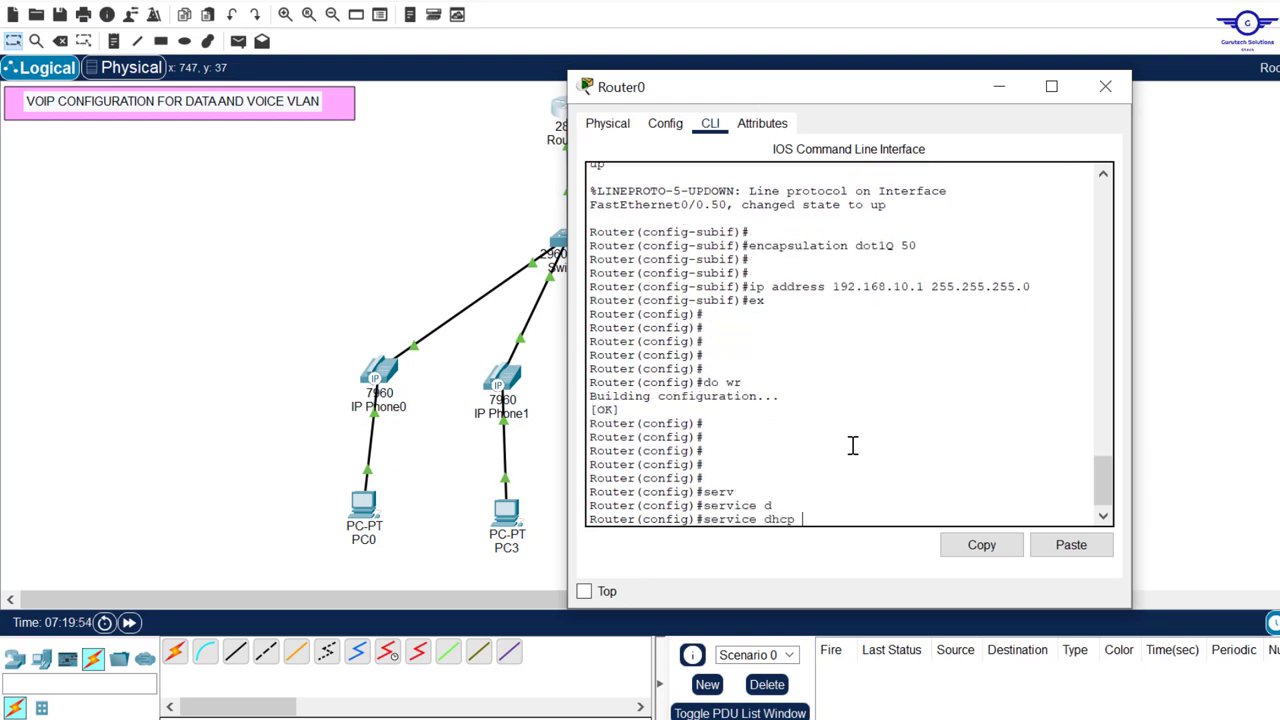
key("Return")
key("Return")
key("Return")
key("Return")
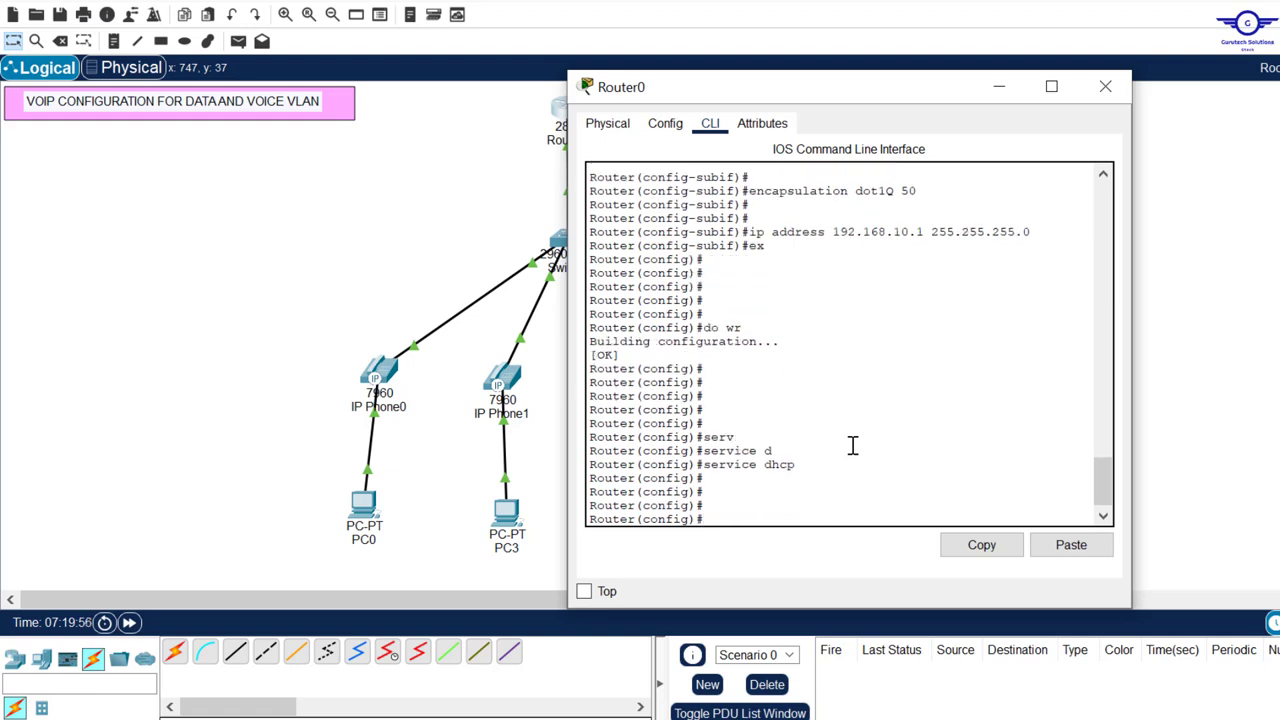
Create a DHCP pool named VOICE on Router0 with ip dhcp pool VOICE
type("ip d")
key("Tab")
type("h")
key("Tab")
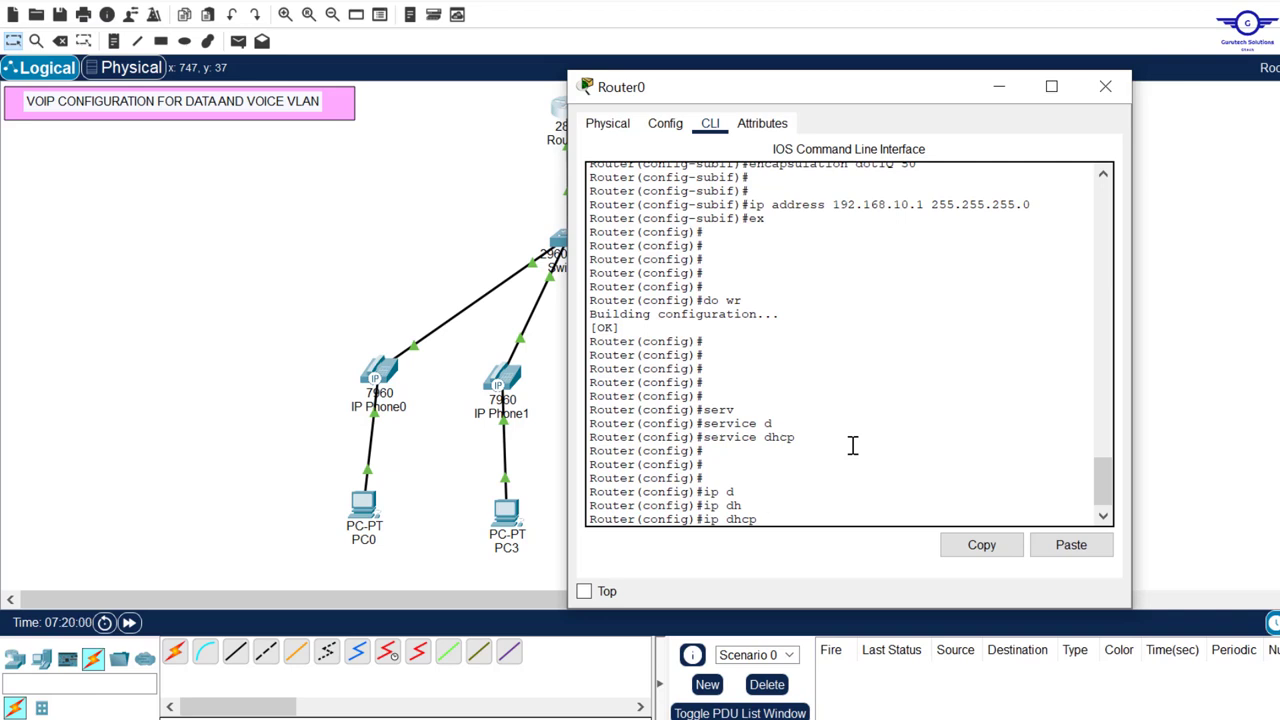
type("p")
key("Tab")
key("Caps_Lock")
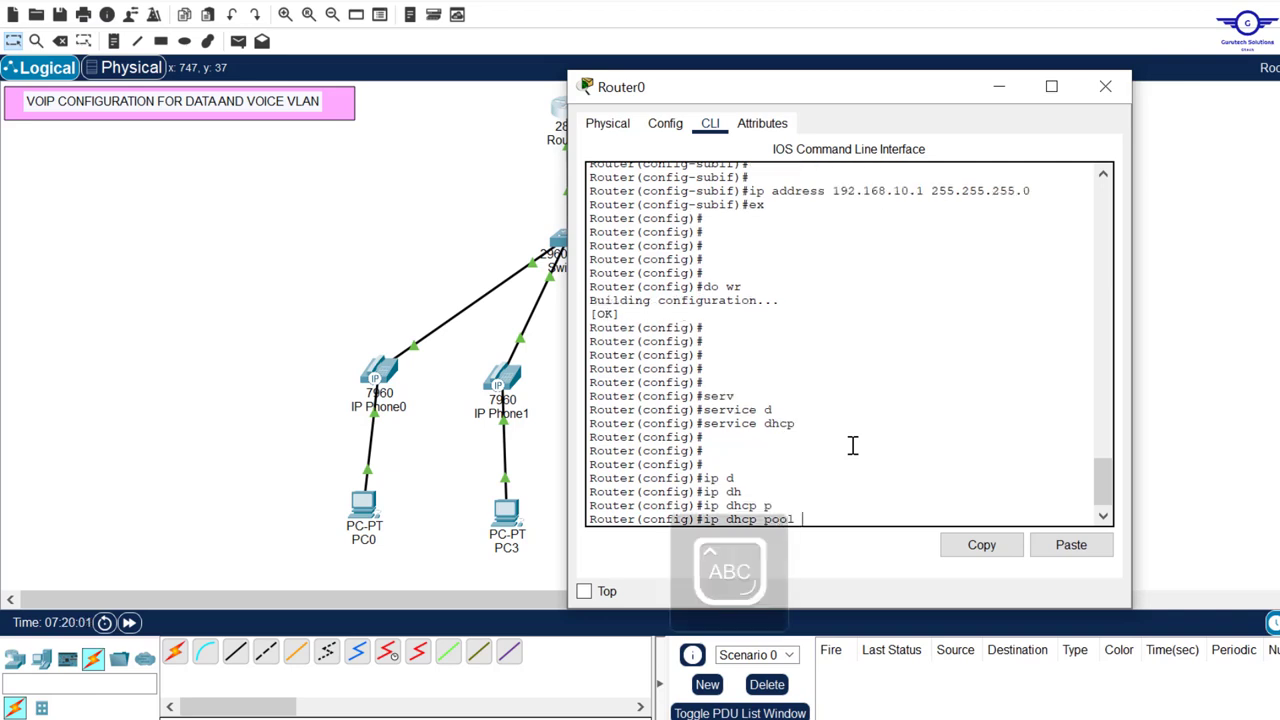
type("VOICE")
key("Tab")
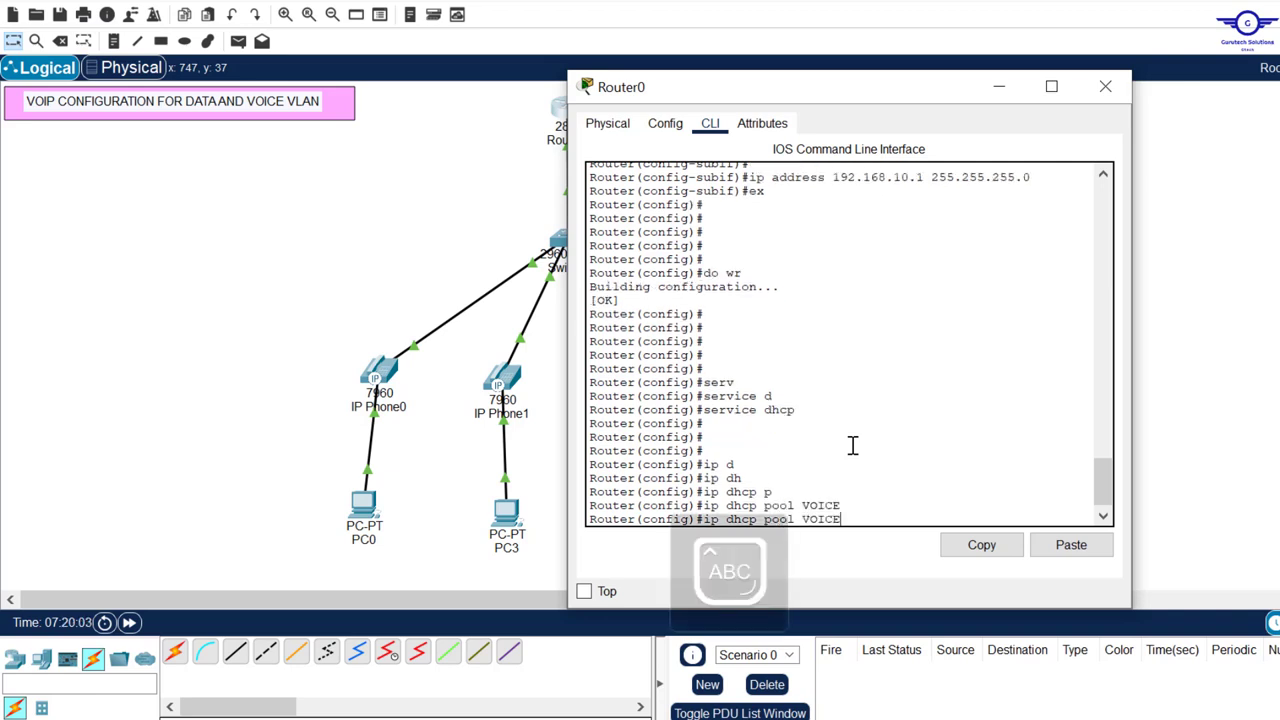
key("Return")
key("Return")
key("Return")
key("Return")
key("Caps_Lock")
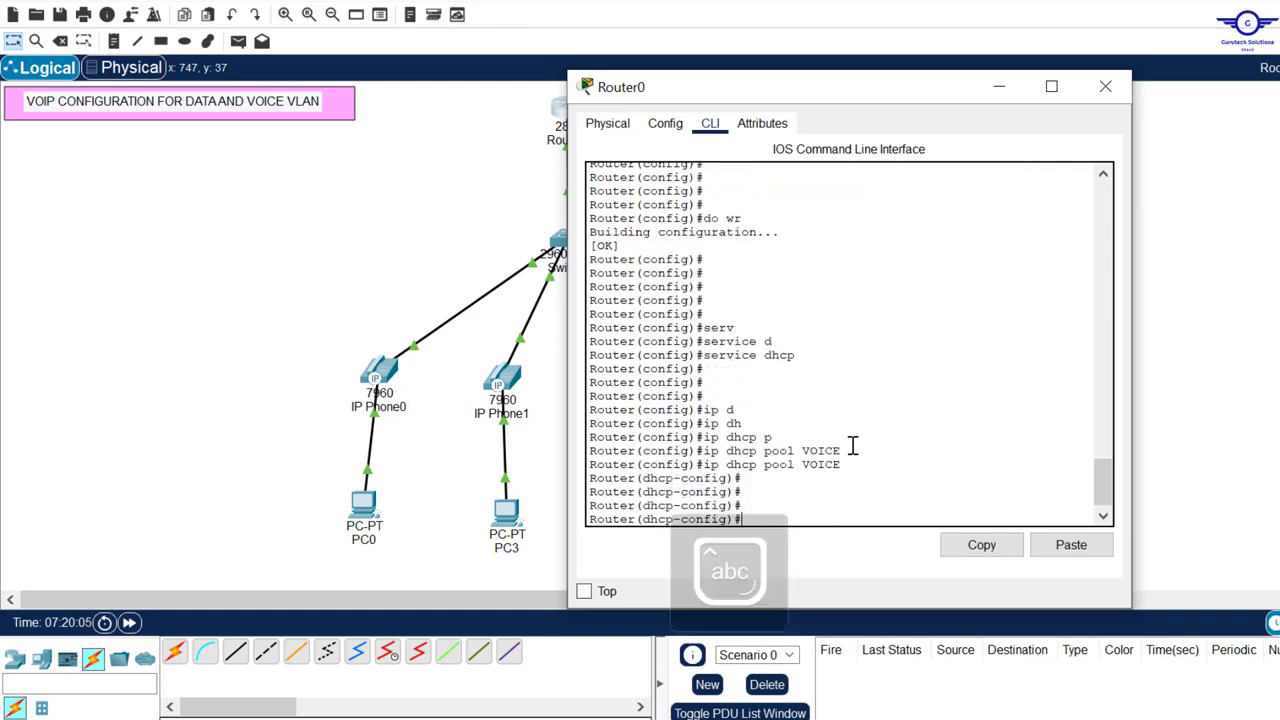
Assign the network 172.16.10.0 255.255.255.0 to the VOICE pool using the network command
type("netw")
key("Tab")
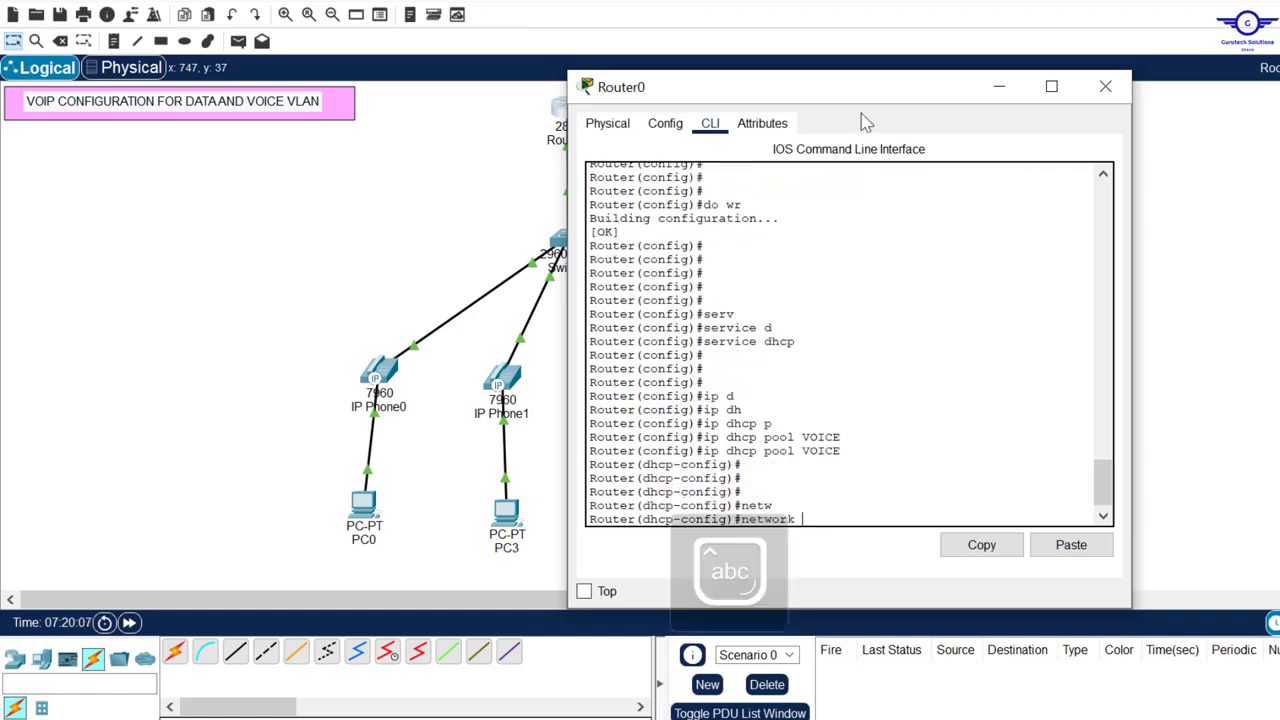
left_click_drag(883, 97, 832, 69)
type("1")
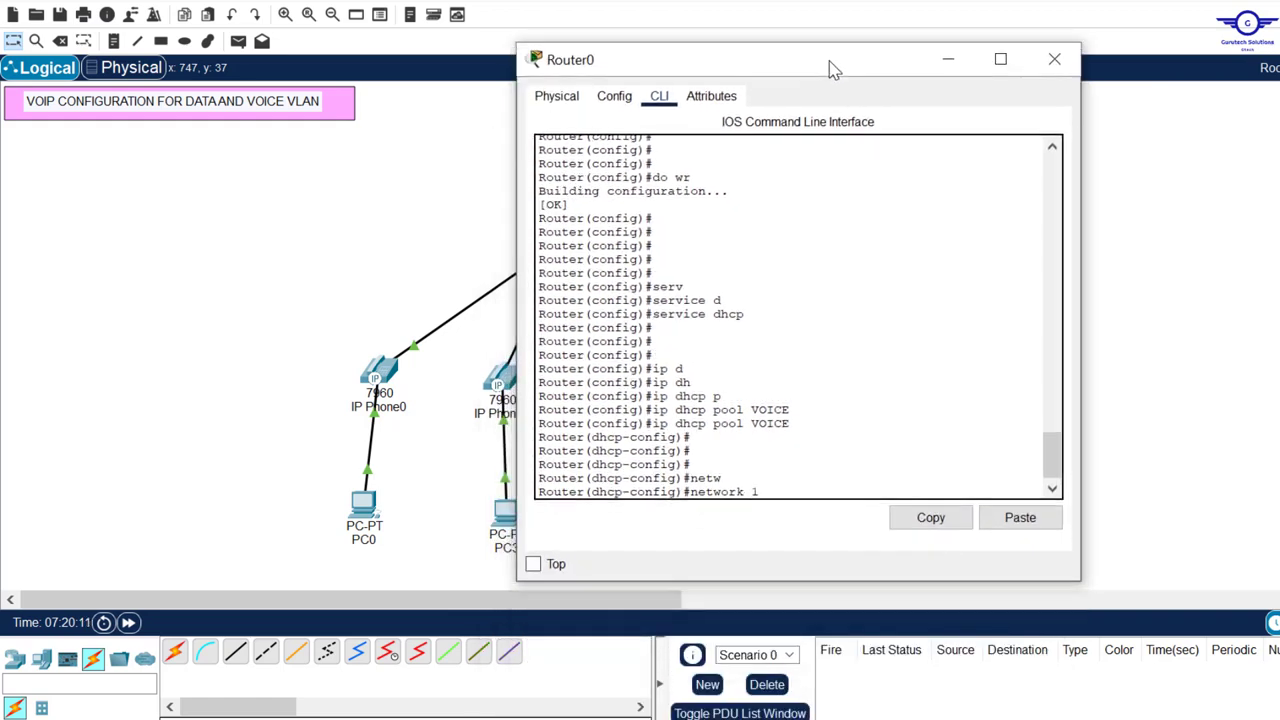
type("72.16.19")
key("BackSpace")
type("0")
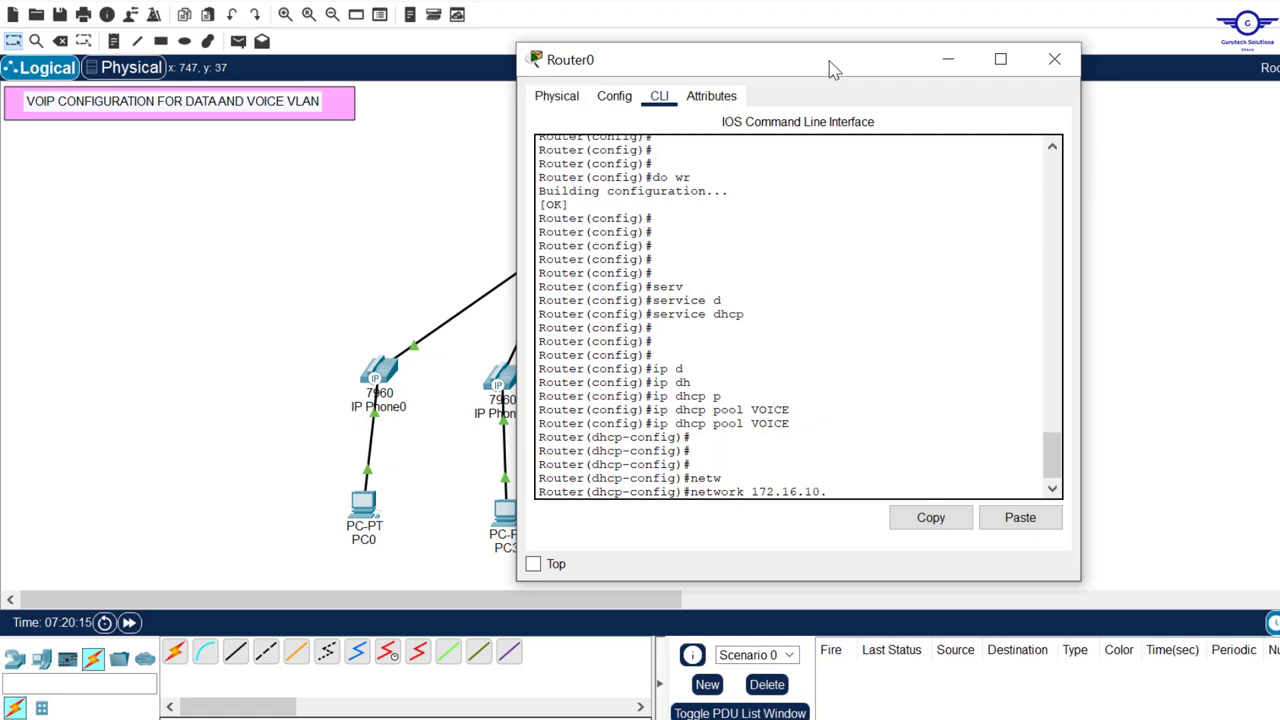
type(".0 255.255.255.0")
key("Return")
key("Return")
key("Return")
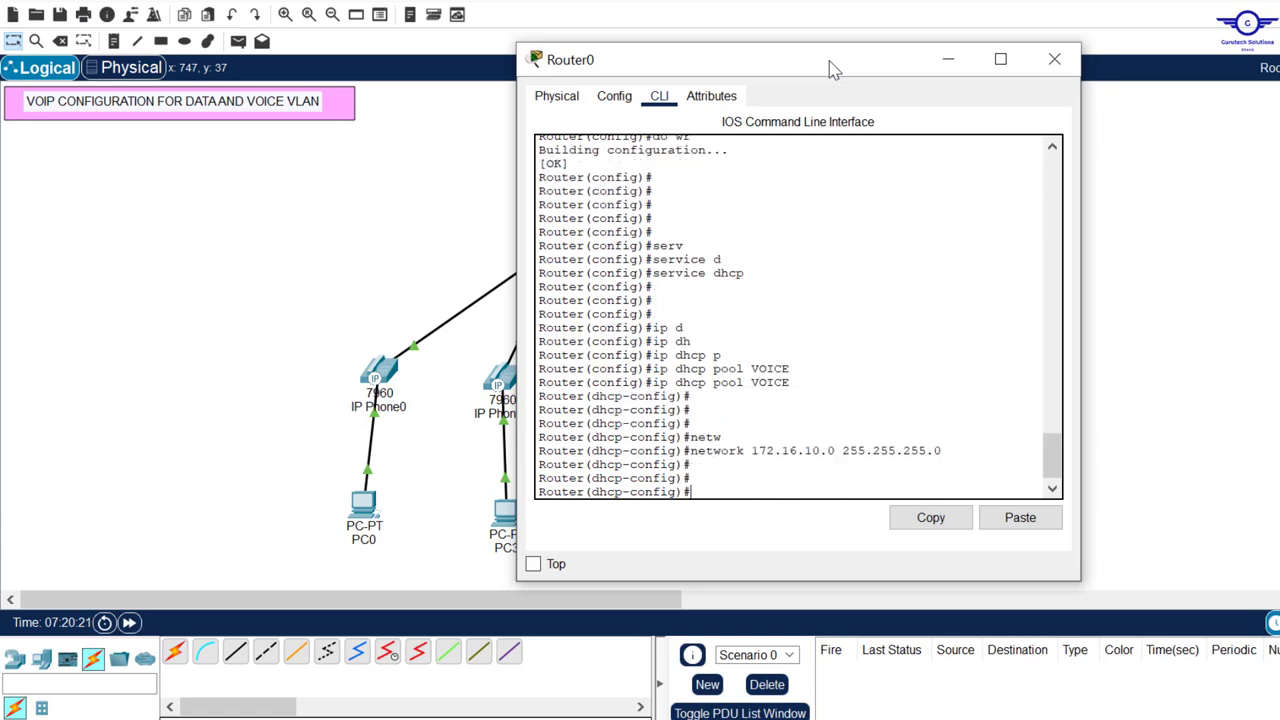
Set the VOICE pool's default router to 172.16.10.1, checking the address against the earlier fa0/0.33 subinterface configuration
type("def")
key("Tab")
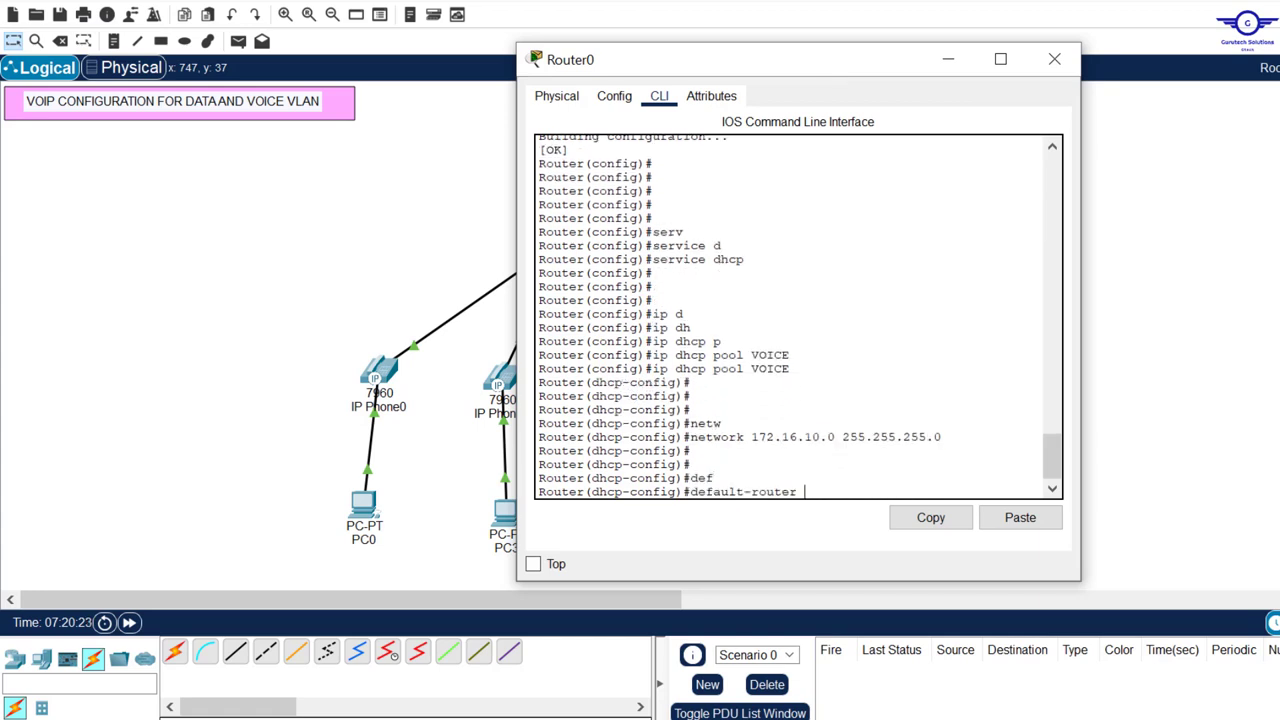
scroll(820, 258, "up", 15)
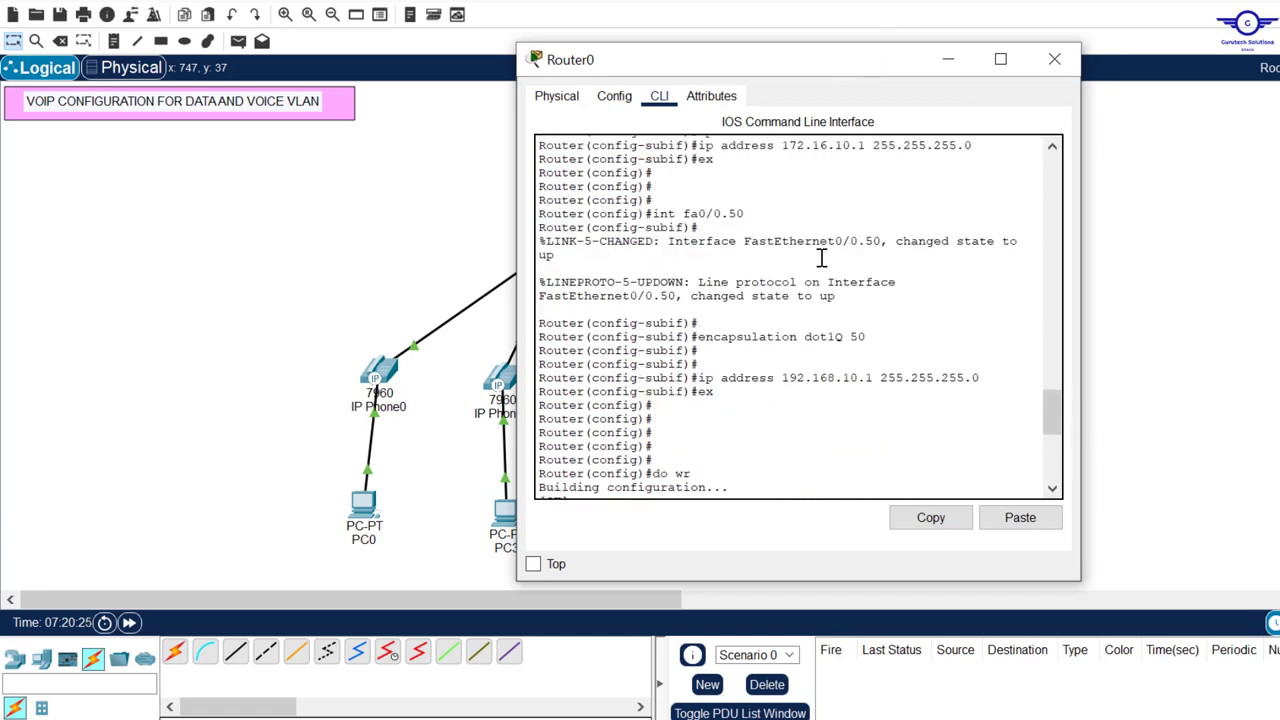
scroll(831, 364, "down", 1)
scroll(831, 364, "up", 2)
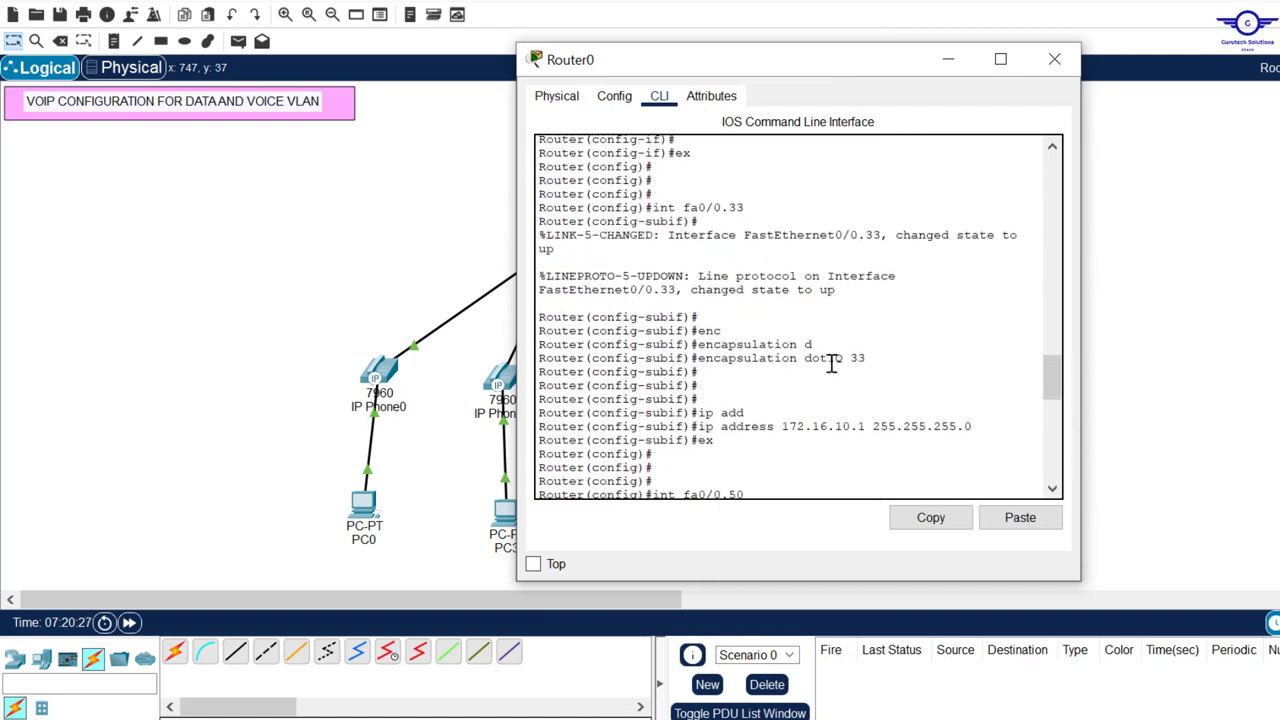
scroll(831, 364, "down", 1)
scroll(831, 364, "down", 2)
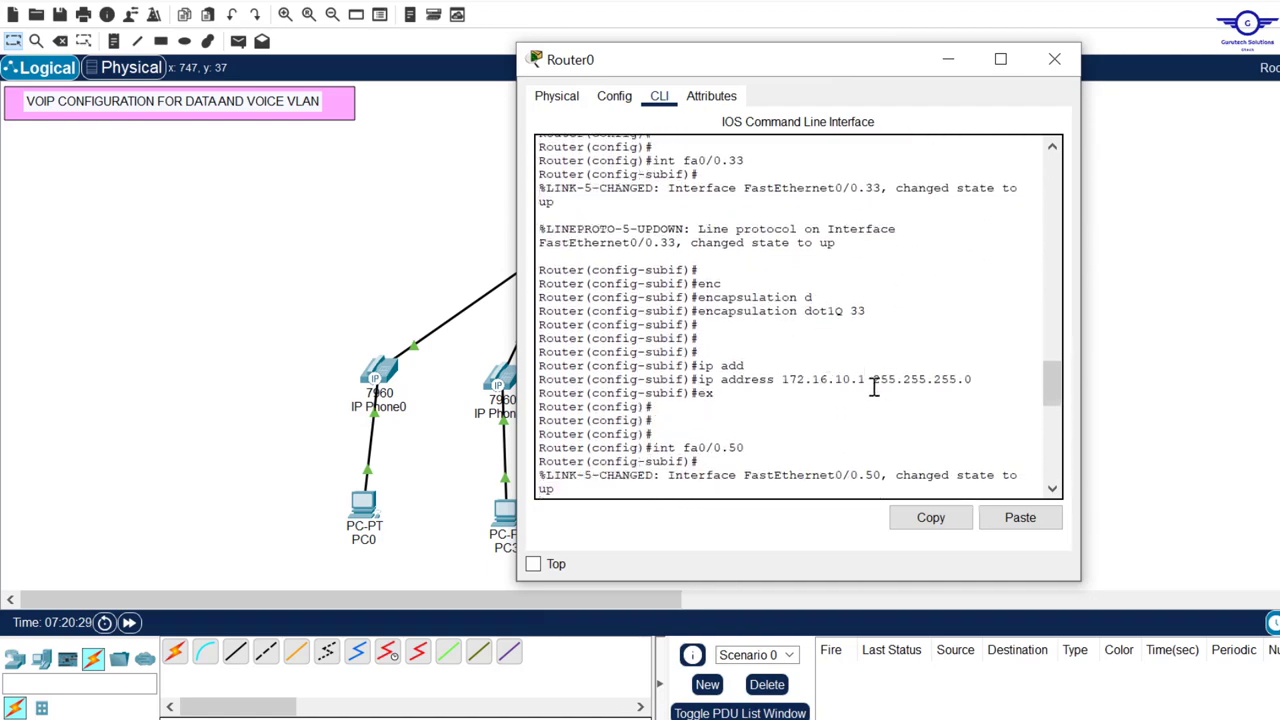
left_click_drag(868, 380, 789, 383)
scroll(894, 400, "down", 15)
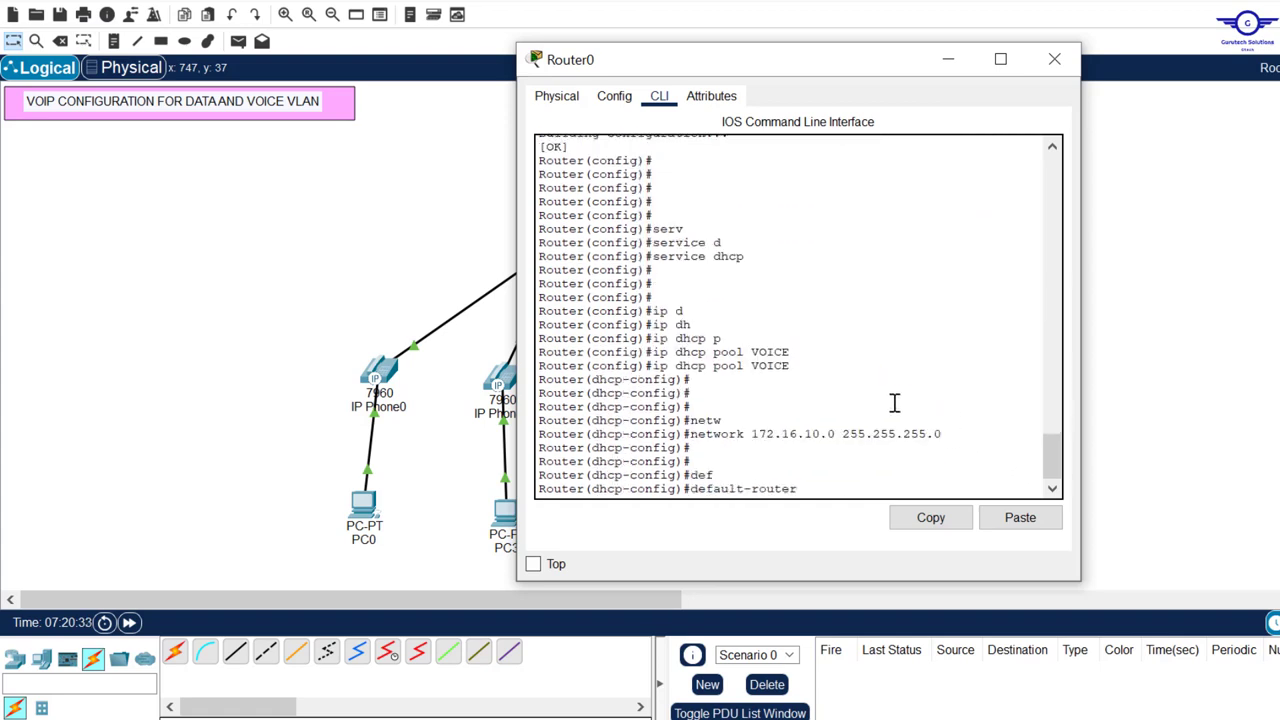
type("172.16.10.1")
key("Return")
key("Return")
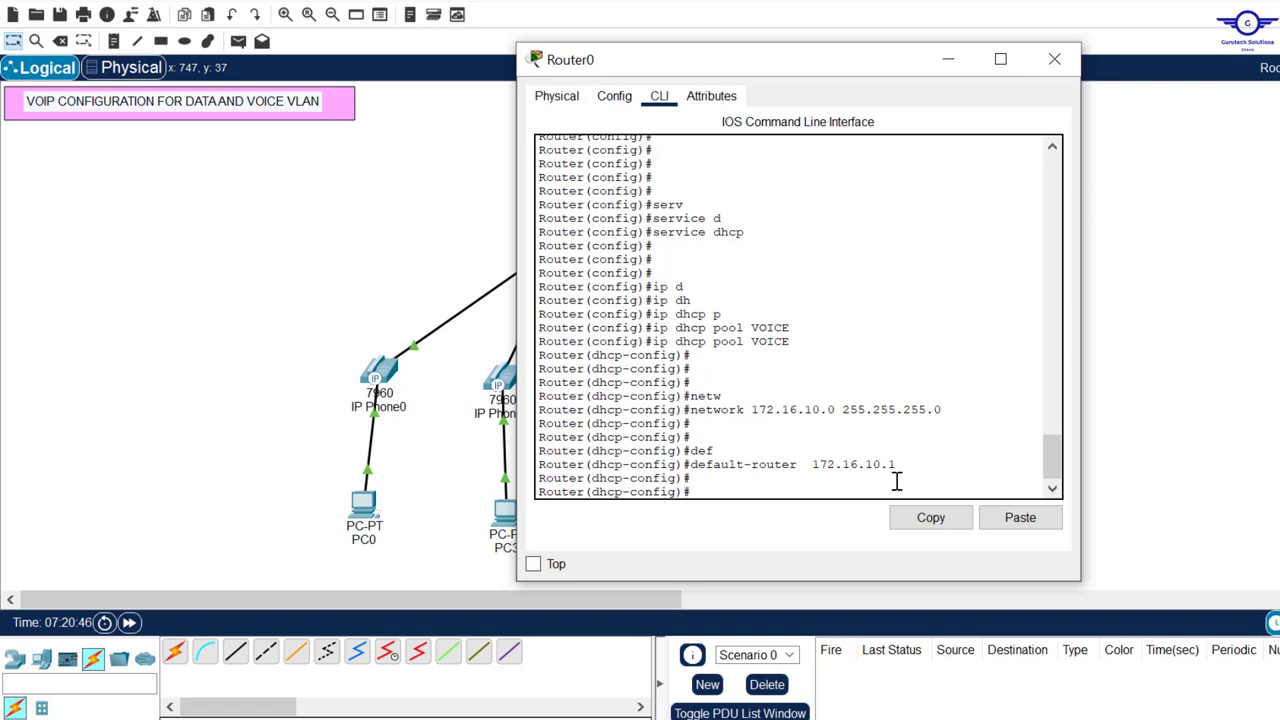
Add option 150 ip 172.16.10.1 to the VOICE pool and leave the pool configuration with ex
type("op")
key("Tab")
type("1")
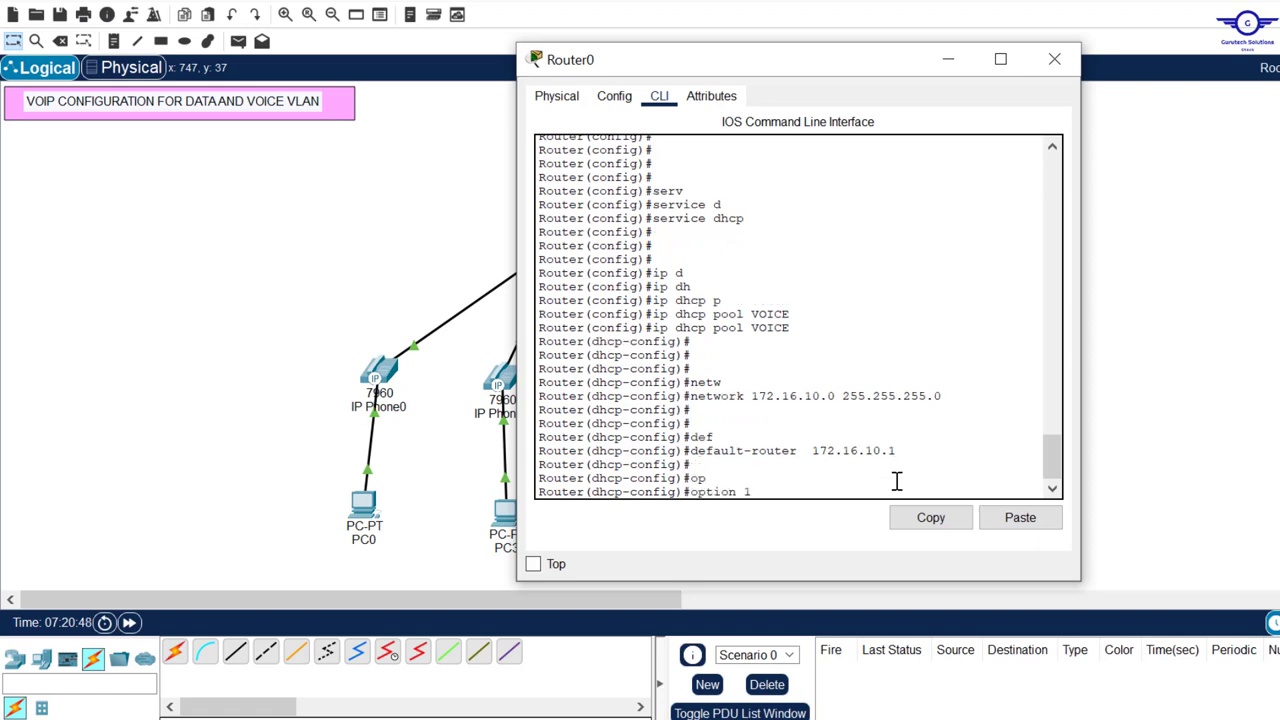
type("50 ip 172.16.10.1")
key("Return")
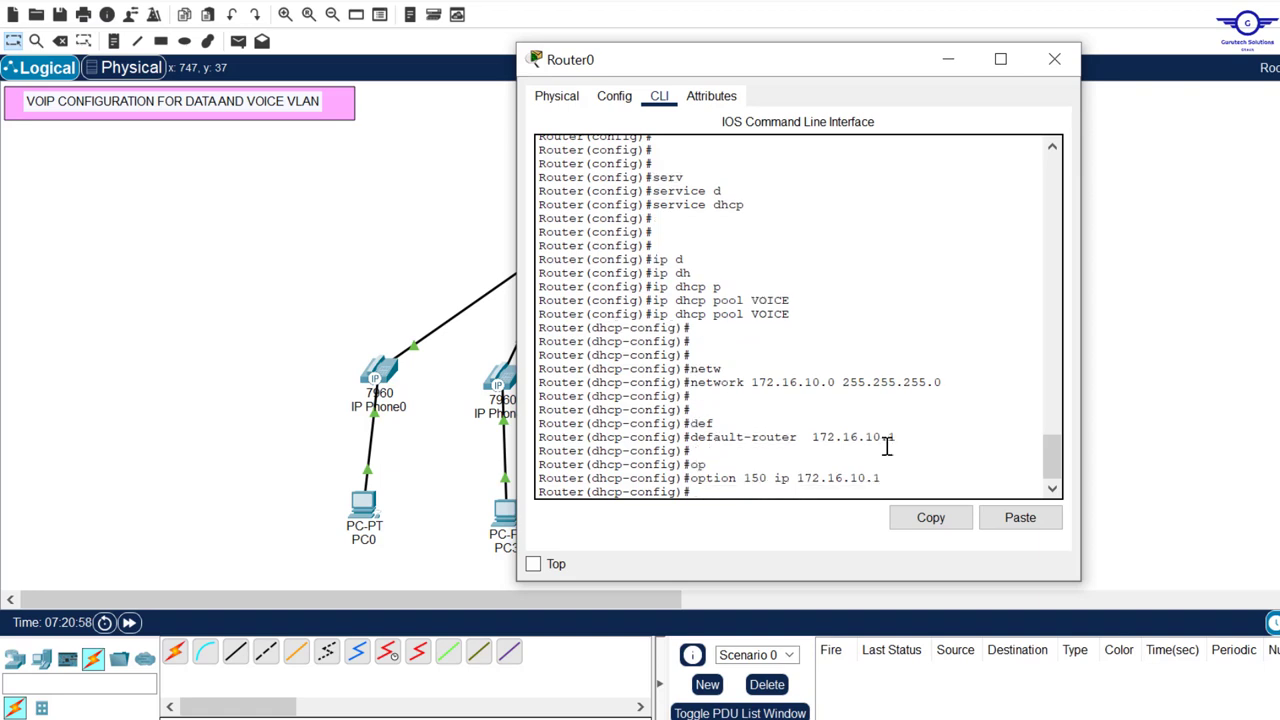
type("ex")
key("Return")
key("Return")
key("Return")
key("Return")
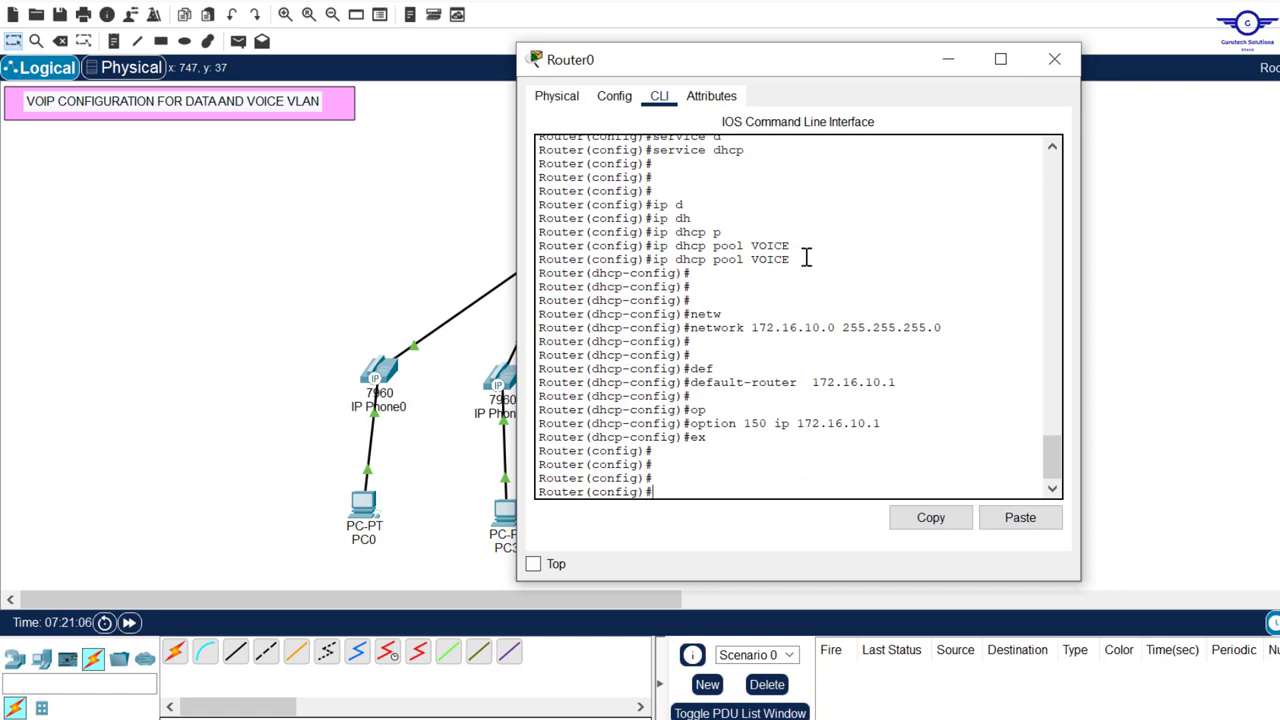
Create a DHCP pool named DATA on Router0 with ip dhcp pool DATA
type("ip dh")
key("Tab")
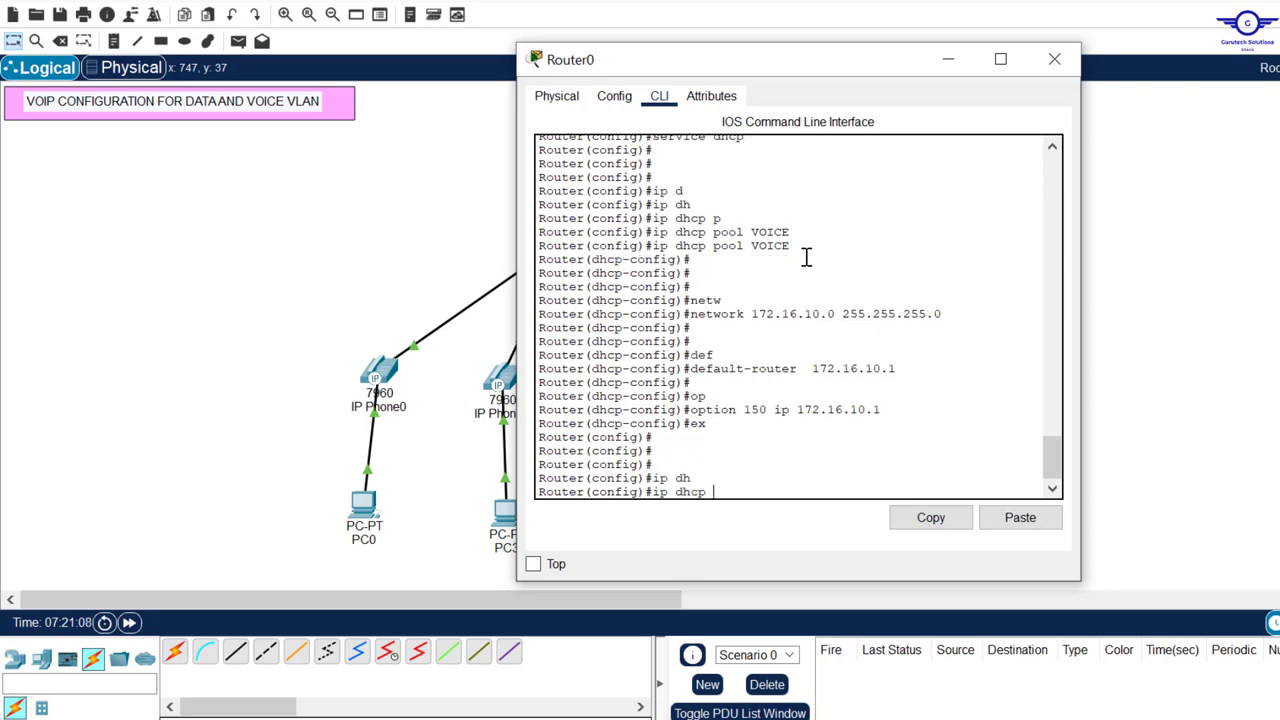
type("p")
key("Tab")
key("Tab")
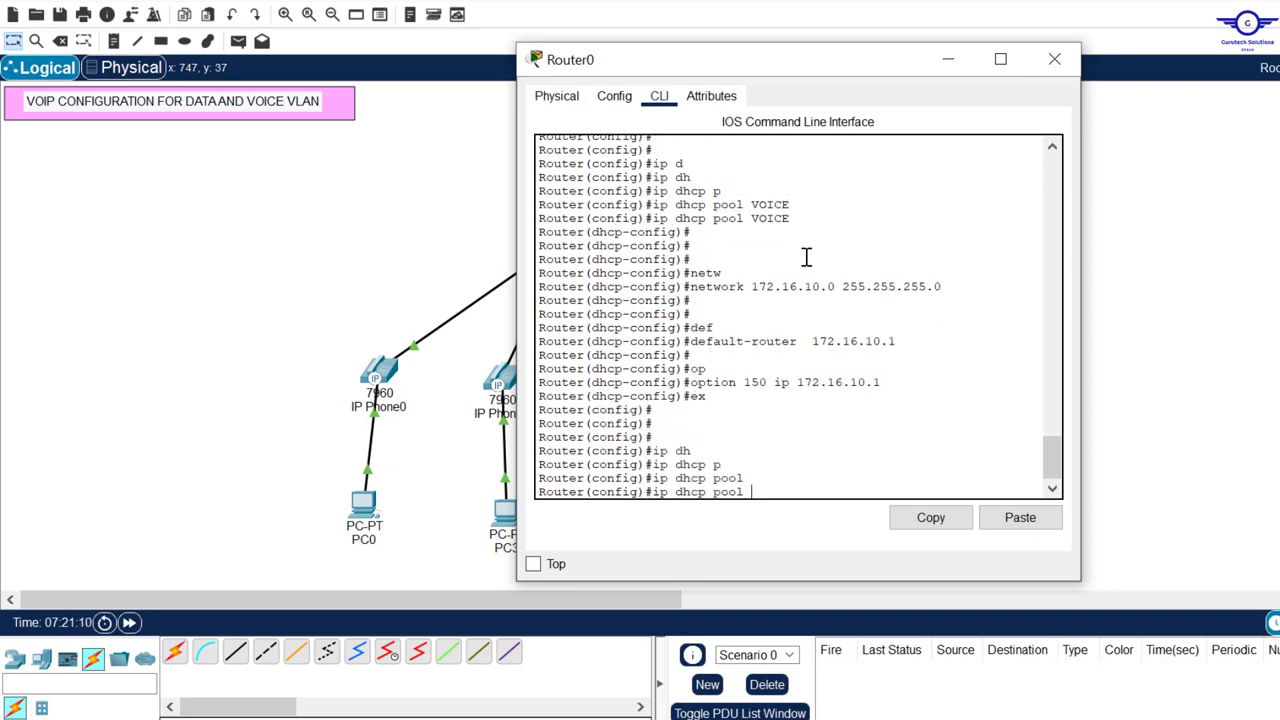
key("Caps_Lock")
type("DATA")
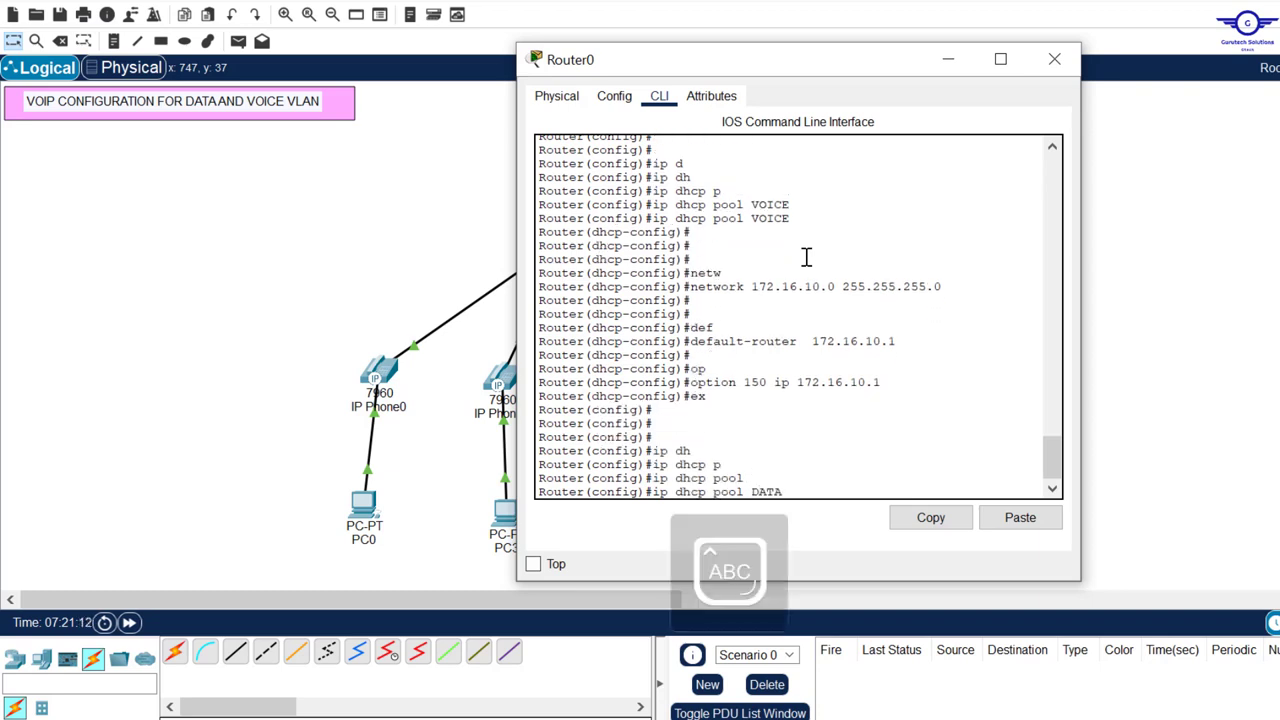
key("Return")
key("Return")
Assign the network 192.168.10.0 255.255.255.0 to the DATA pool using the network command
key("Caps_Lock")
type("netw")
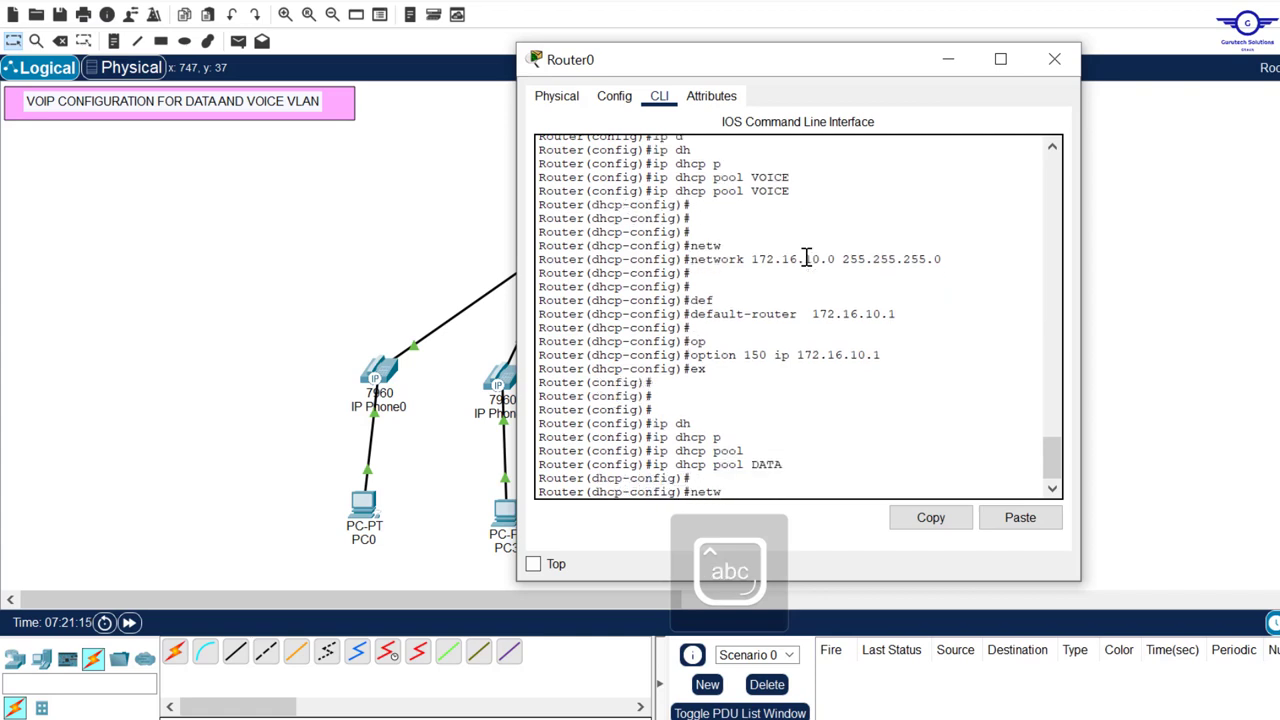
key("Tab")
type("1")
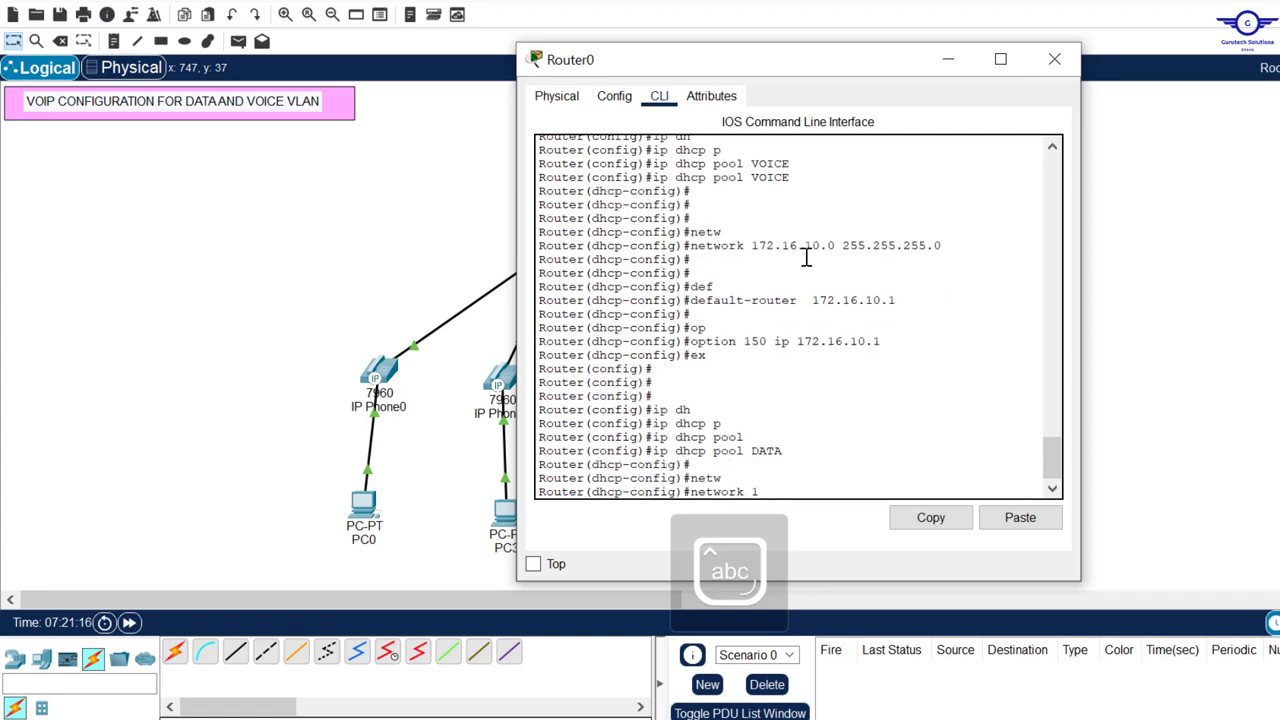
type("92.168")
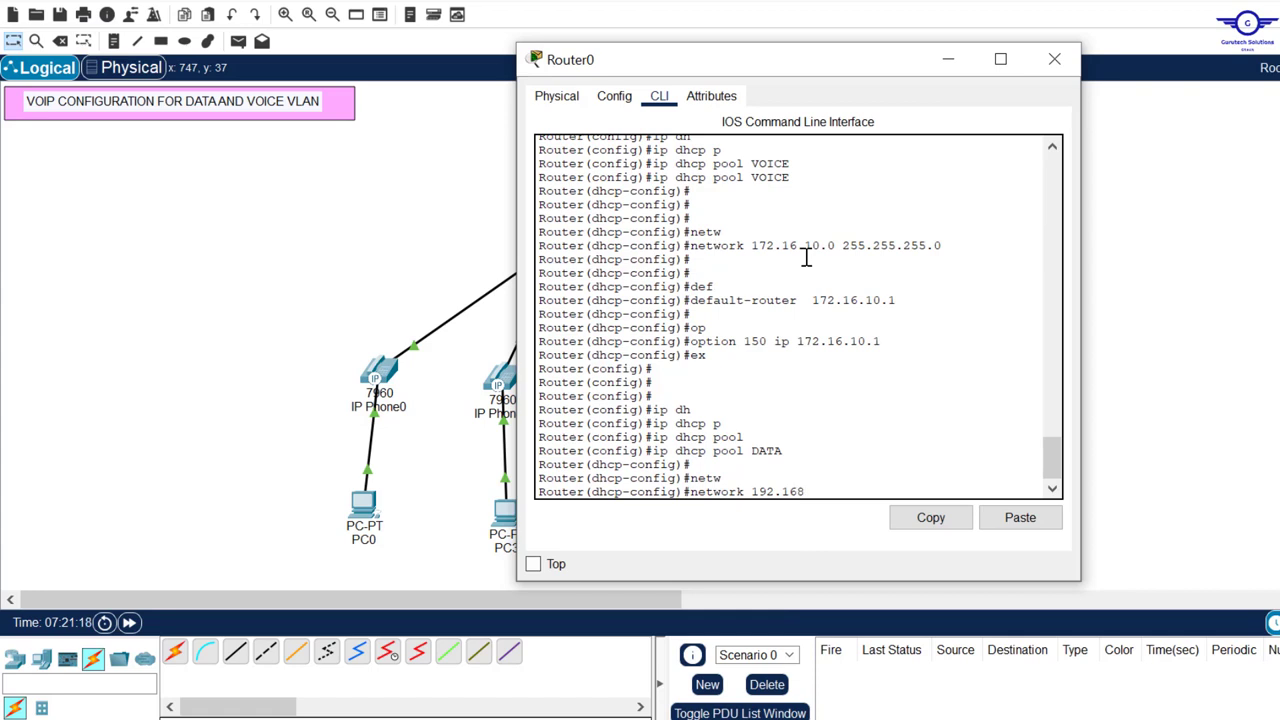
type(".10.0 255.255.255.0")
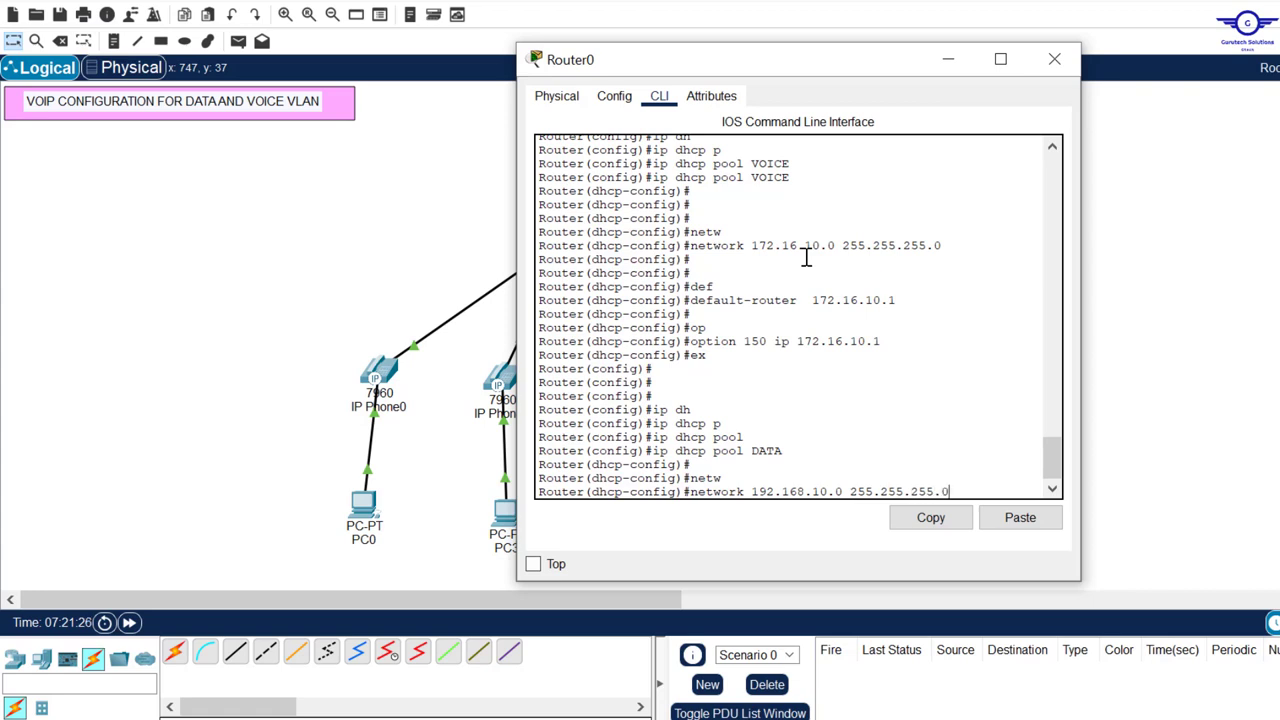
key("Return")
Set the DATA pool's default router to 192.168.10.1 and leave the pool configuration with ex
type("def")
key("Tab")
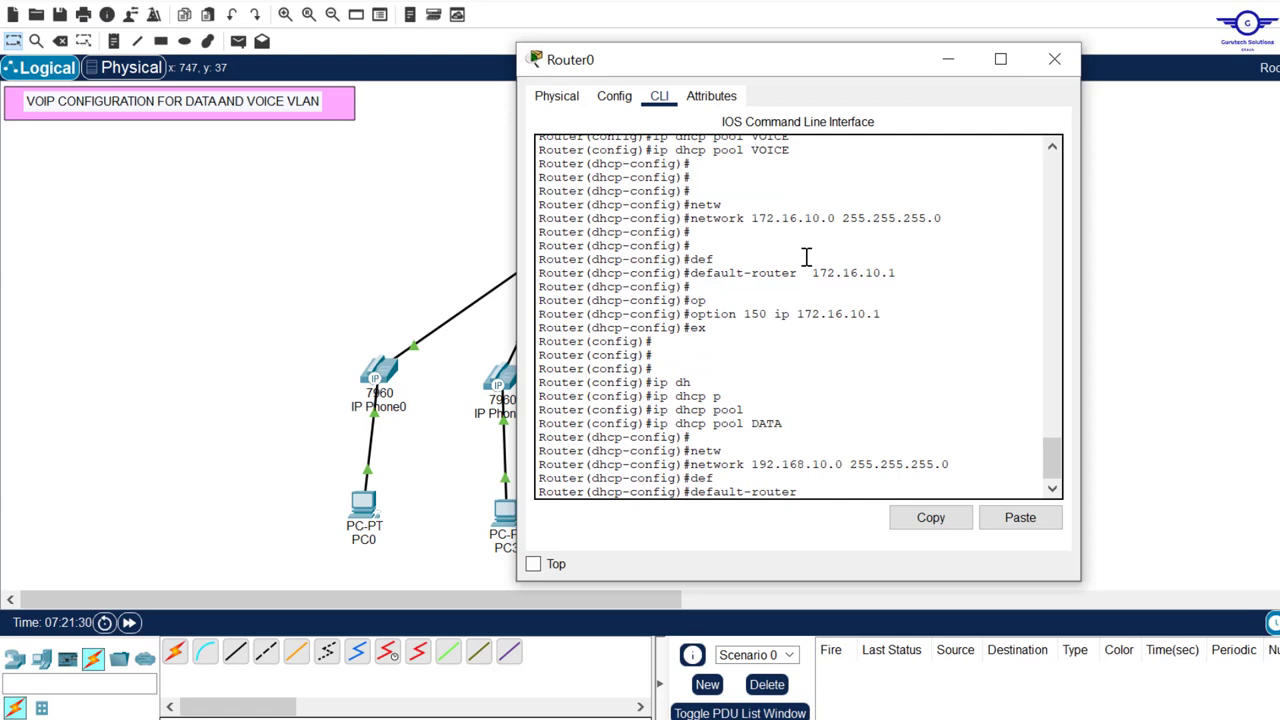
type("192.168.10.1")
key("Return")
type("ex")
key("Return")
key("Return")
key("Return")
key("Return")
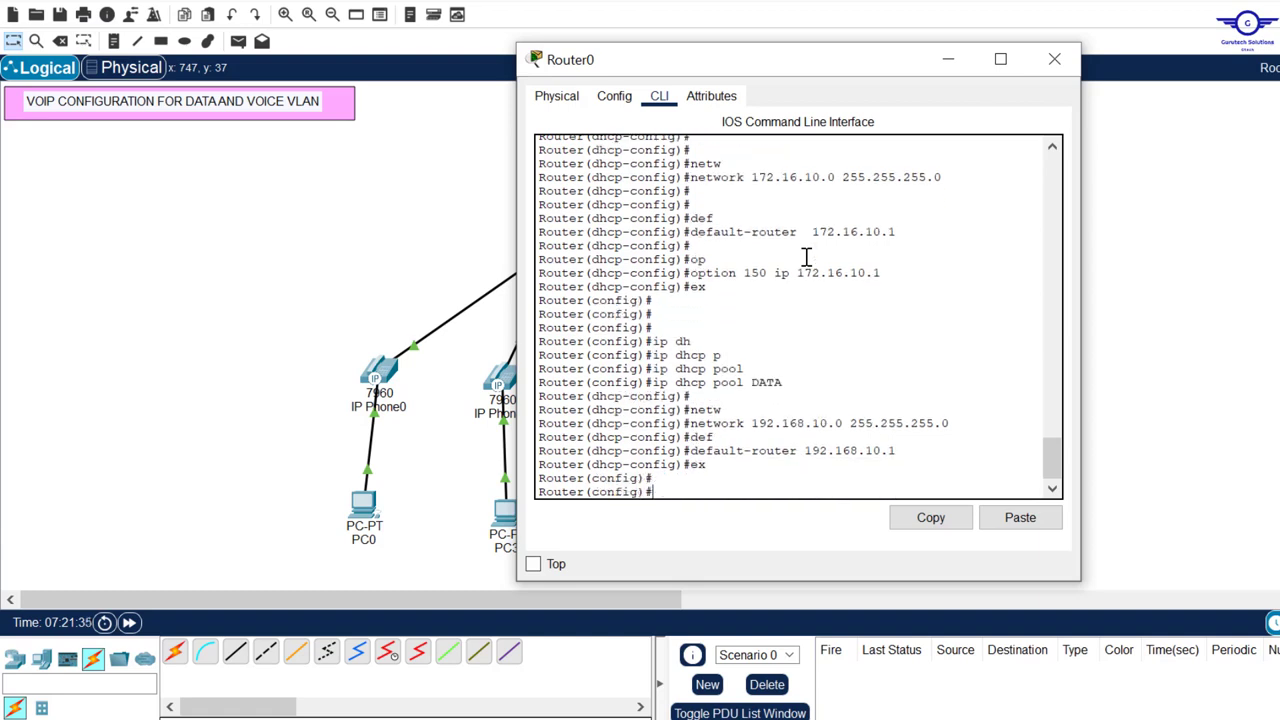
Save Router0's configuration with do wr and minimize the router window
type("do wr")
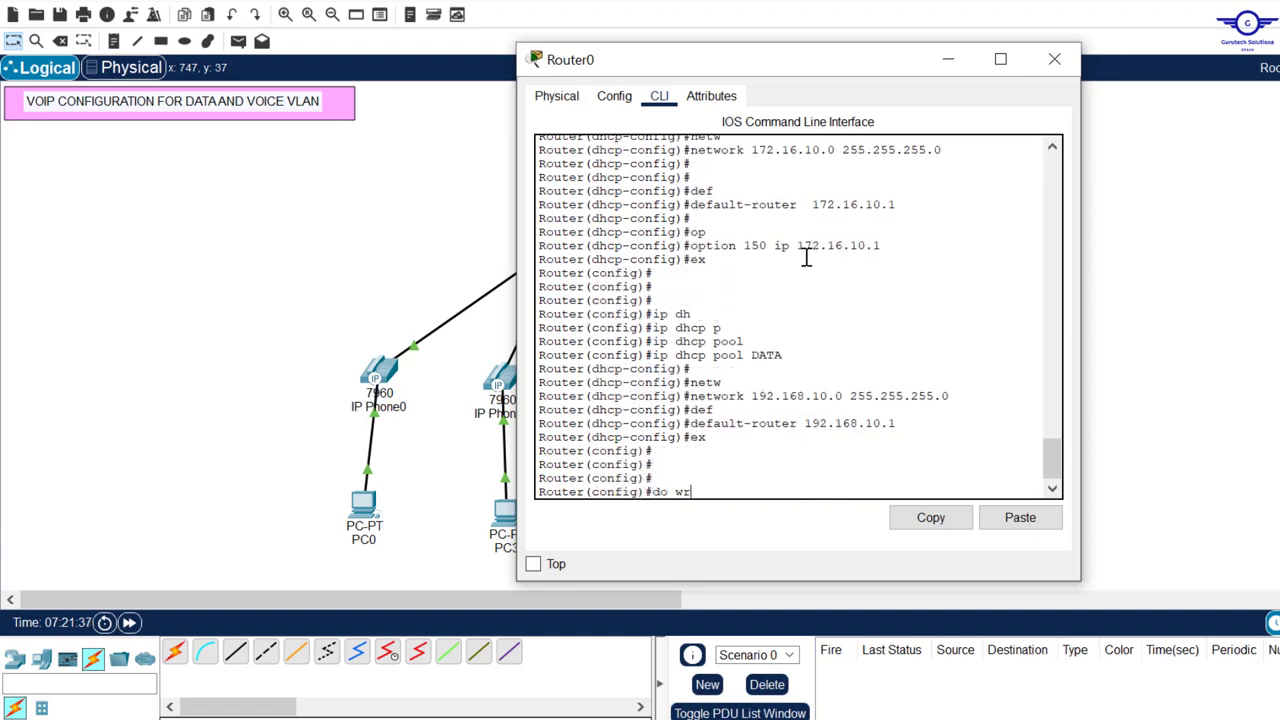
key("Return")
key("Return")
key("Return")
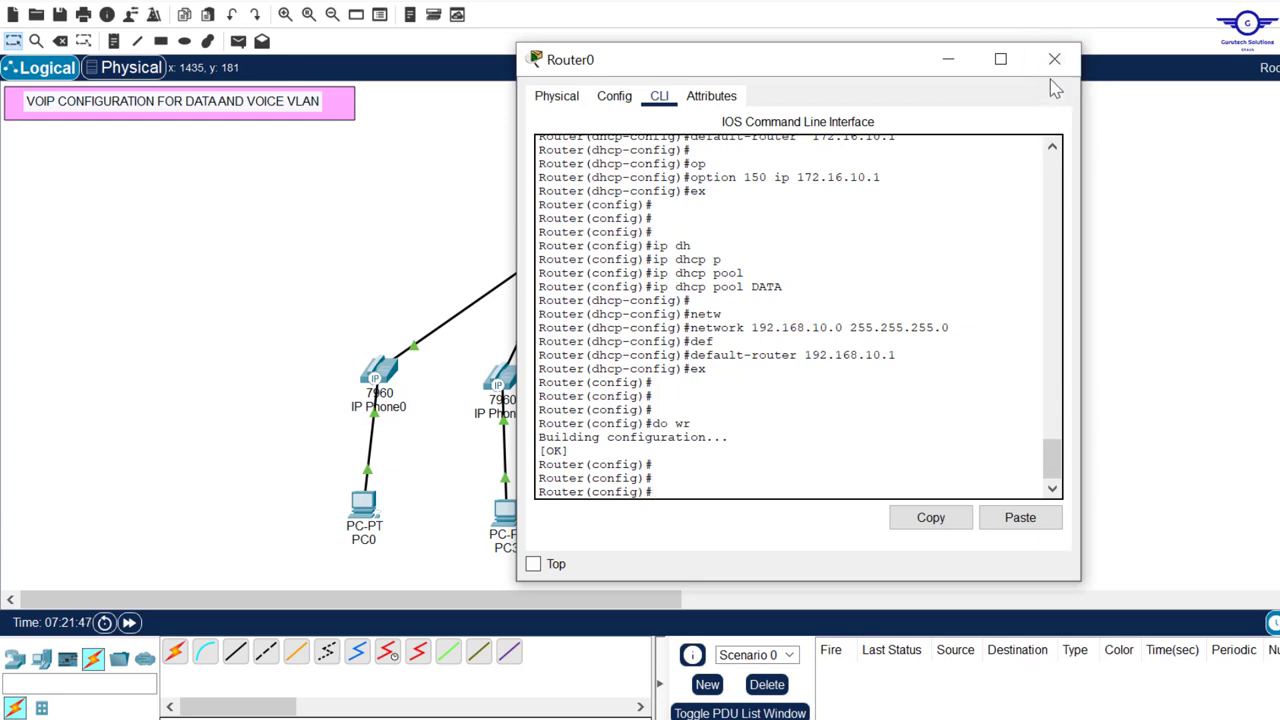
left_click(950, 62)
Open PC0's IP configuration, request its IPv4 address through DHCP, and close the configuration
mouse_move(370, 512)
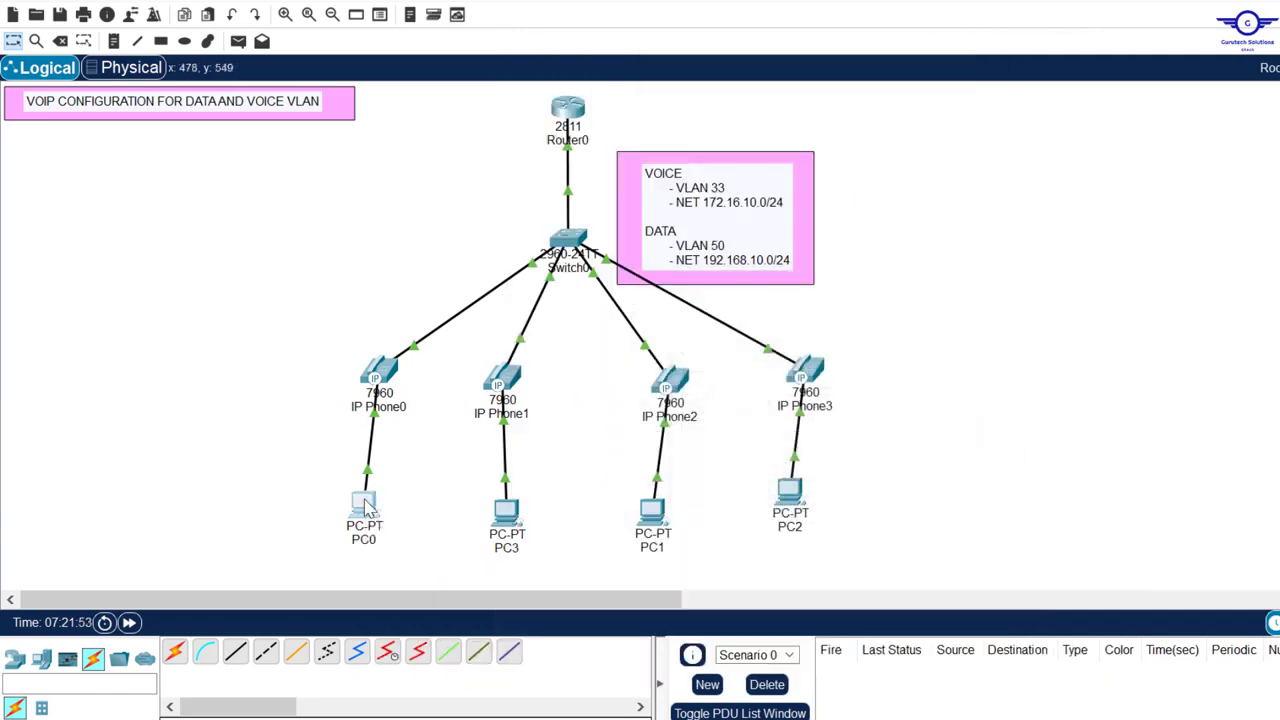
left_click(366, 506)
left_click(668, 14)
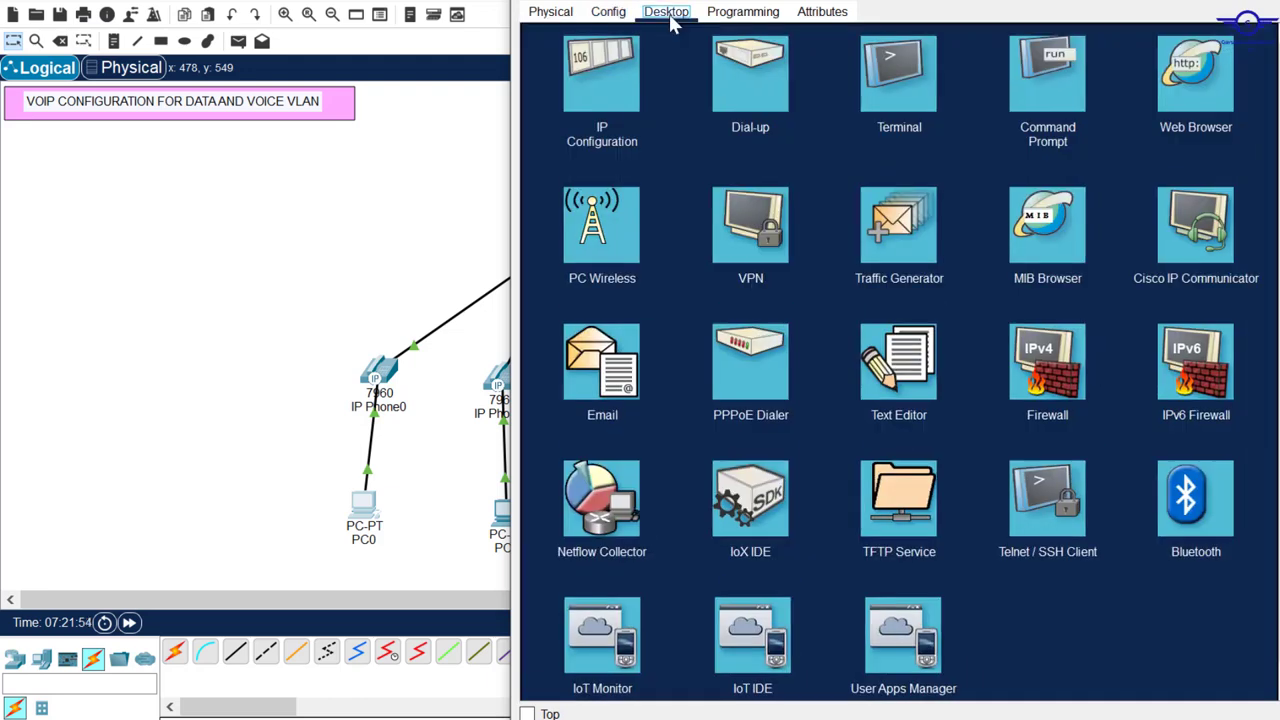
left_click(620, 70)
left_click(795, 106)
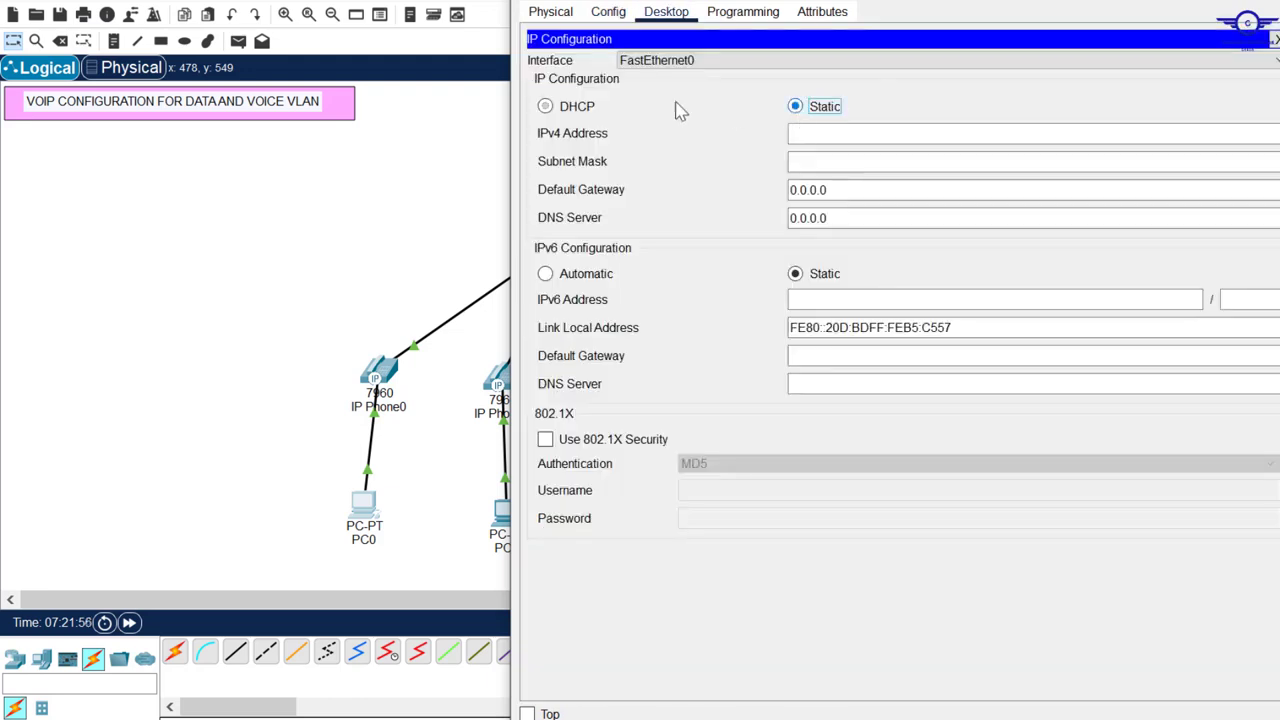
left_click(586, 112)
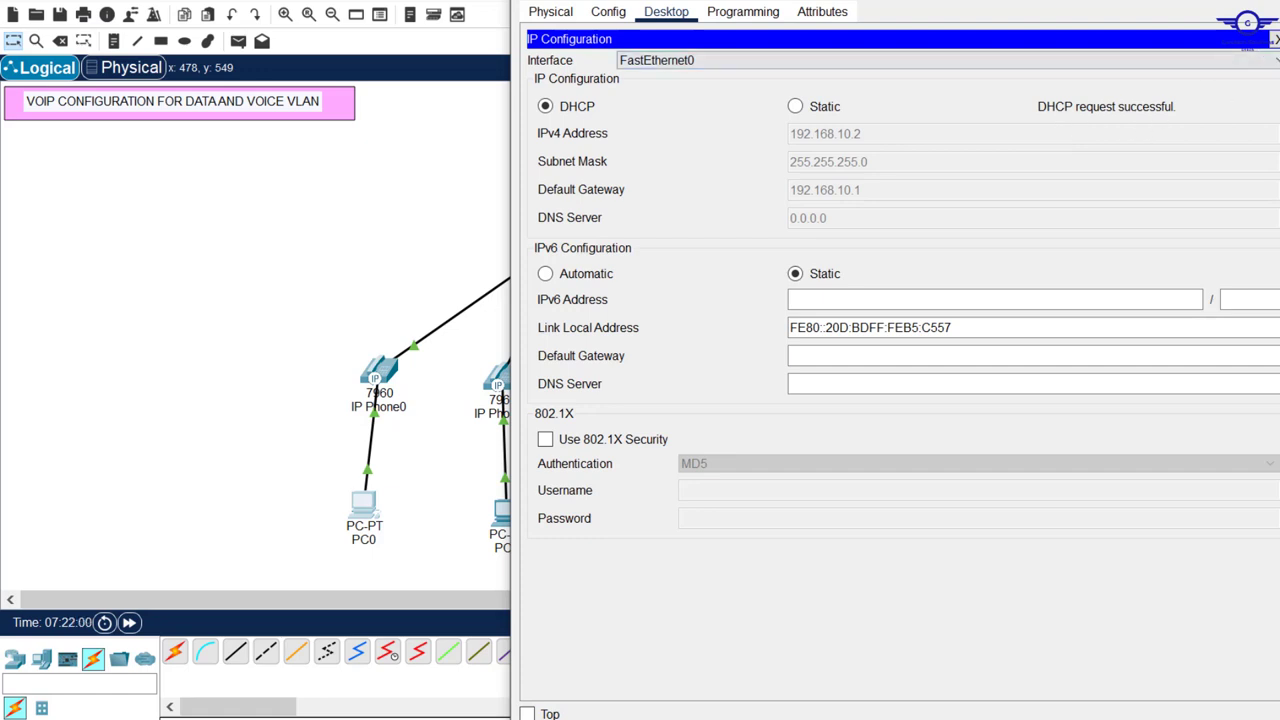
left_click(1274, 38)
Inspect the IP phones' address details in the topology, then open and close IP Phone2's device window
mouse_move(388, 368)
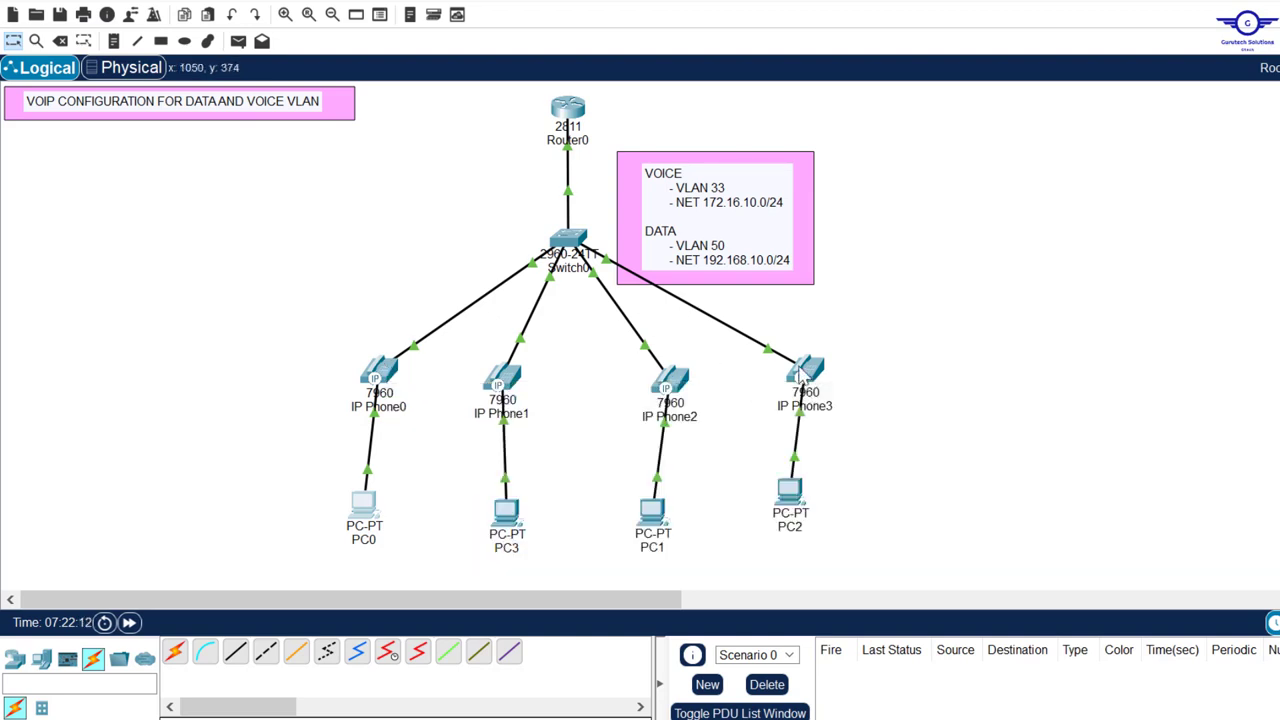
mouse_move(800, 372)
mouse_move(517, 385)
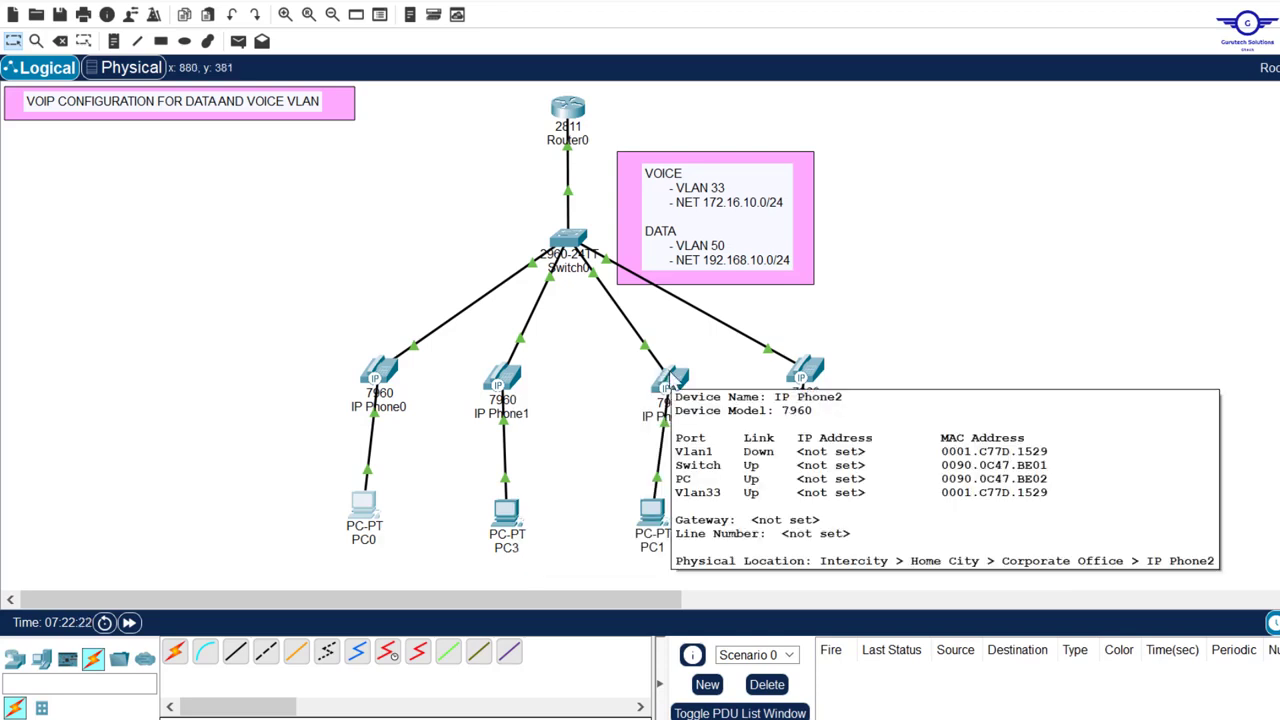
left_click(670, 378)
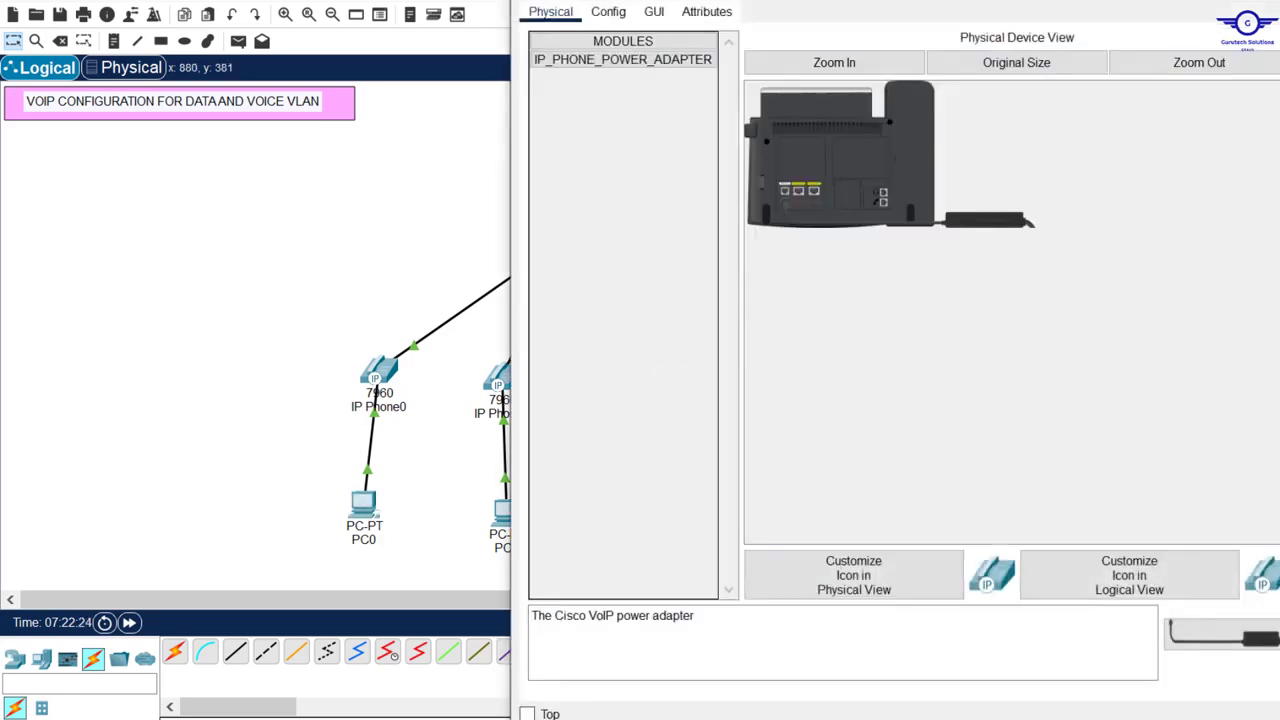
key("alt+F4")
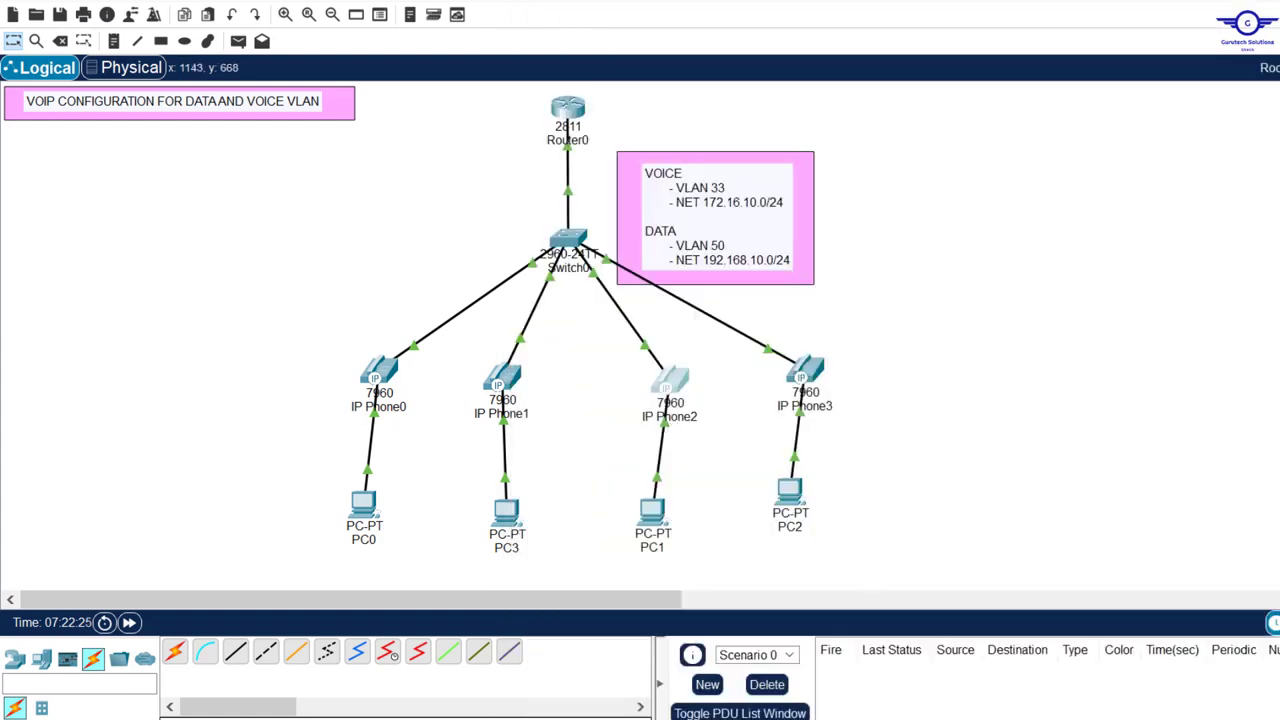
Switch to config-guide.txt in Notepad to review the telephony service task, then return to the Packet Tracer topology
key("alt+Tab")
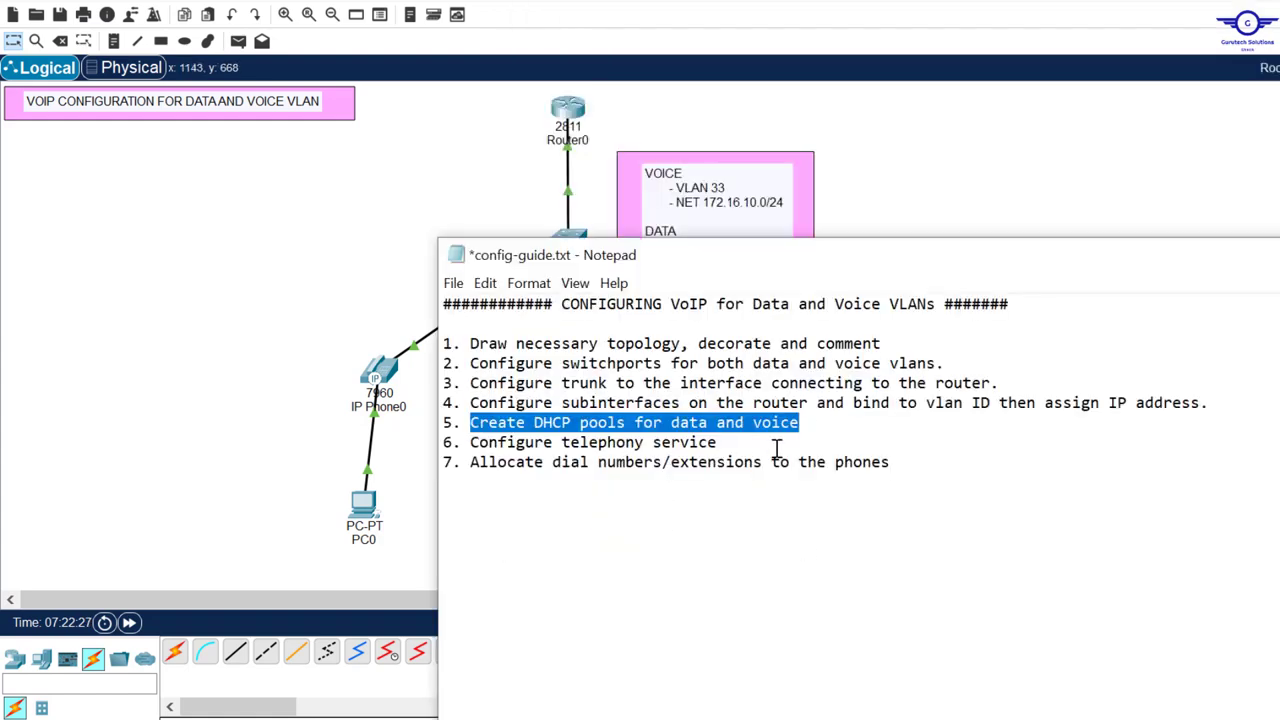
left_click_drag(749, 446, 473, 450)
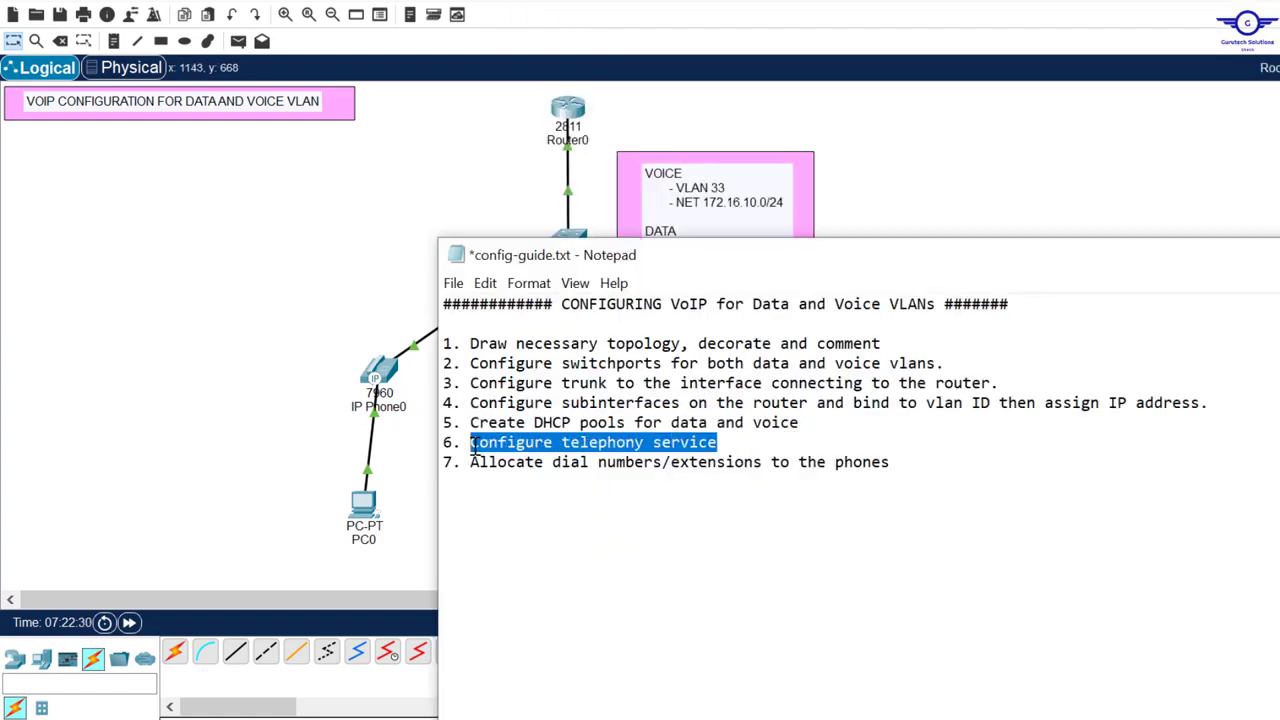
left_click(895, 160)
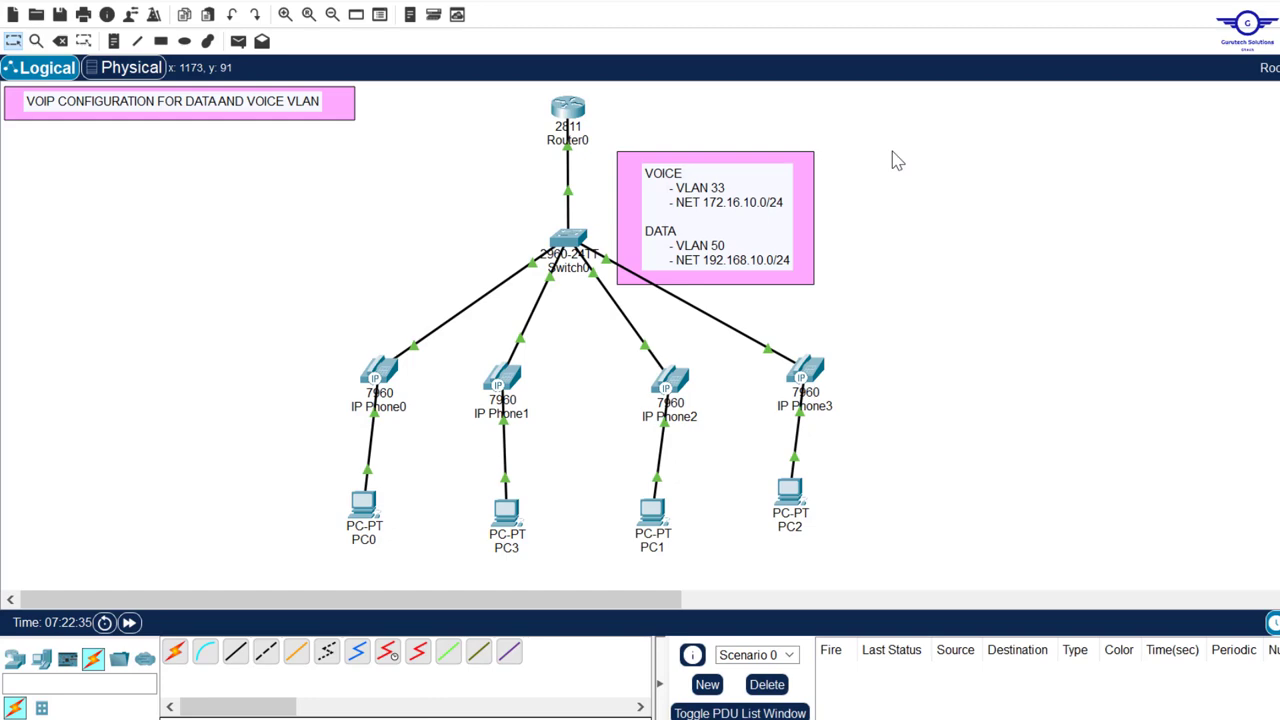
Open Router0's CLI and examine the DHCP address conflict messages, keeping the router window beside the topology
left_click(575, 112)
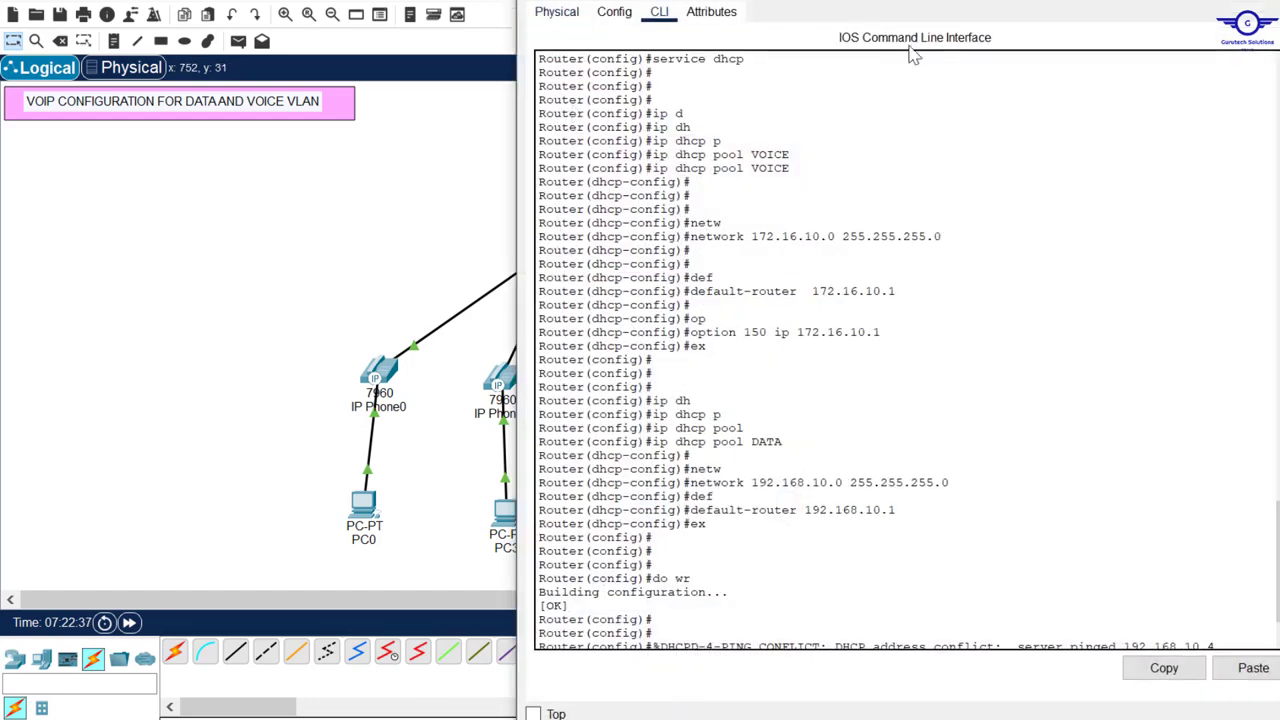
left_click_drag(886, 3, 879, 106)
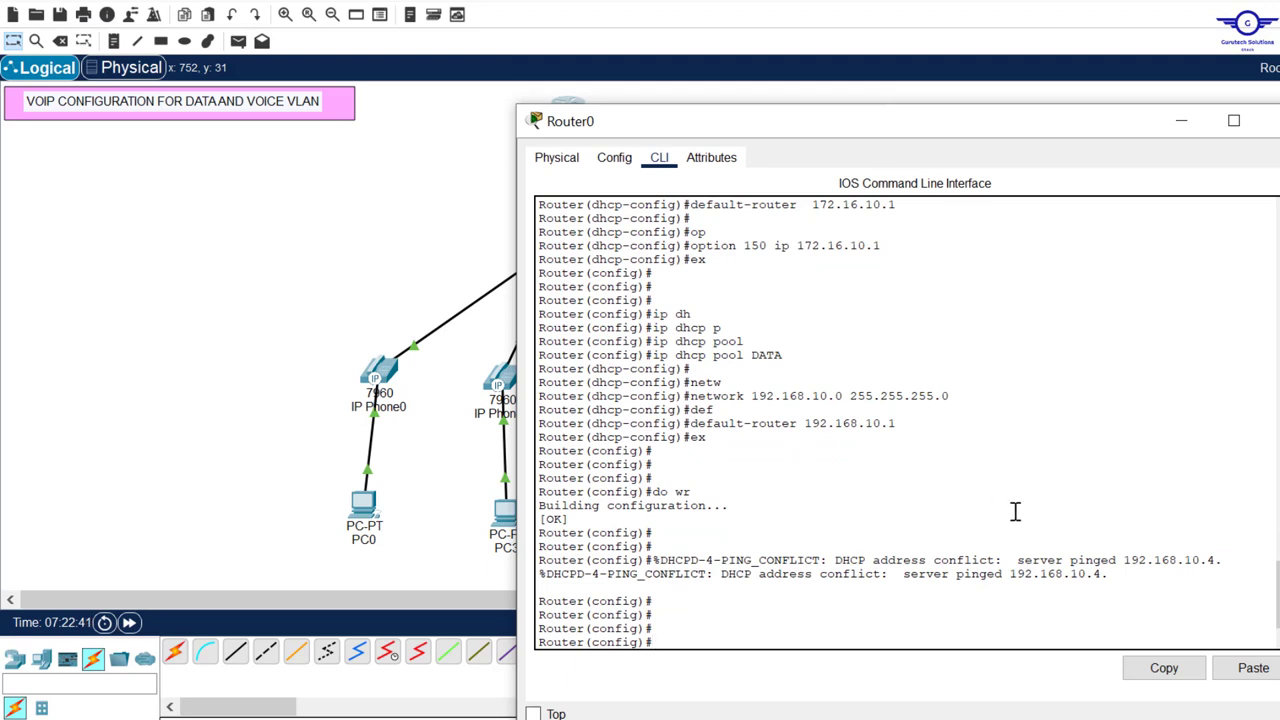
left_click_drag(1117, 574, 660, 560)
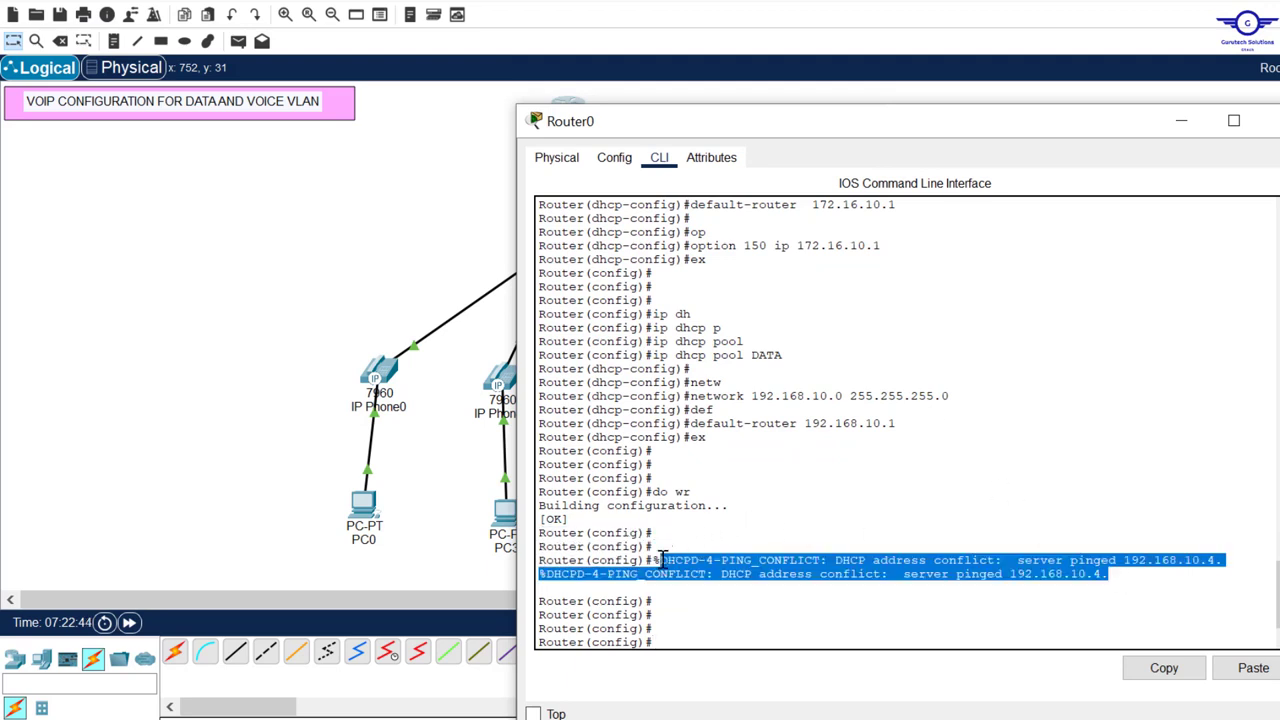
left_click(772, 590)
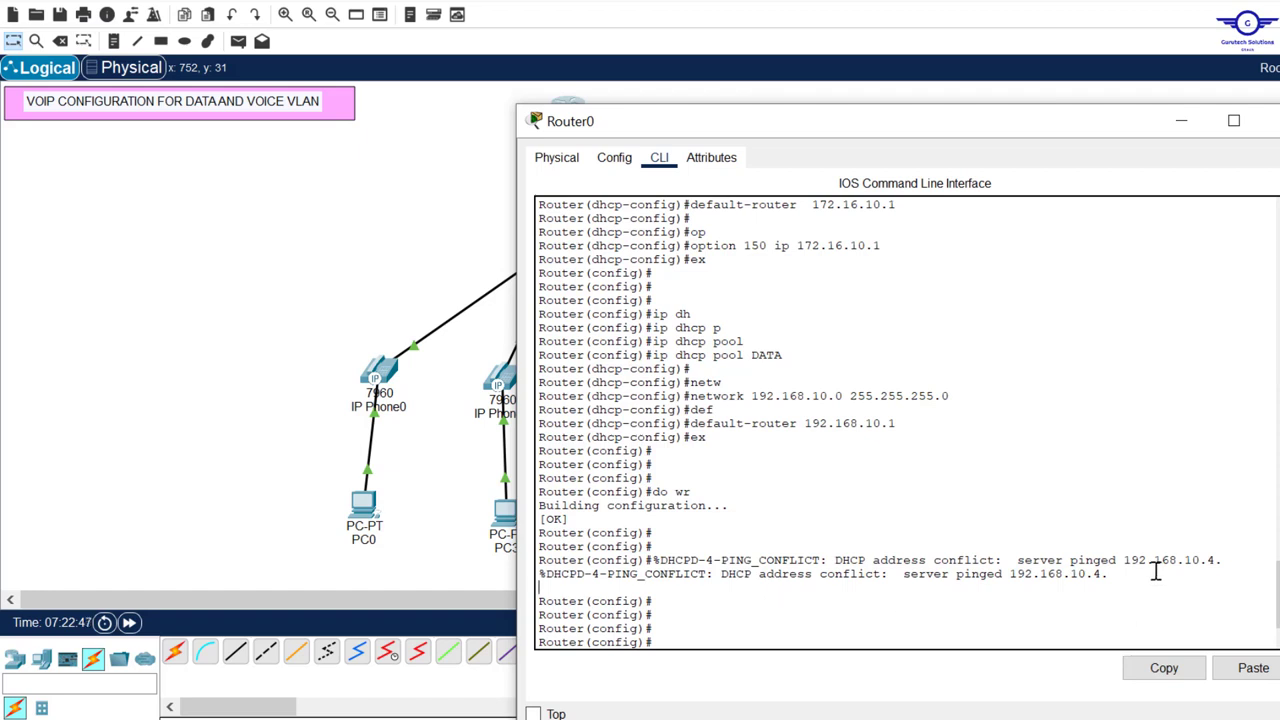
left_click_drag(1128, 571, 662, 562)
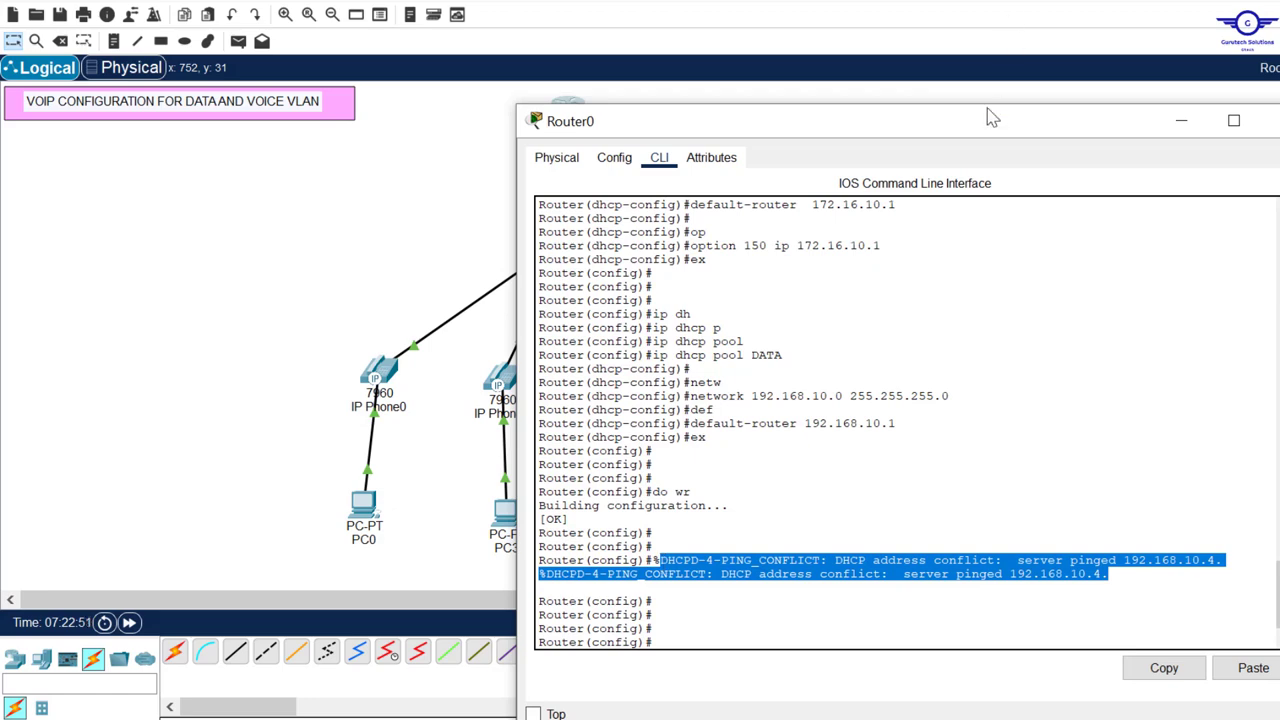
left_click_drag(968, 136, 1069, 76)
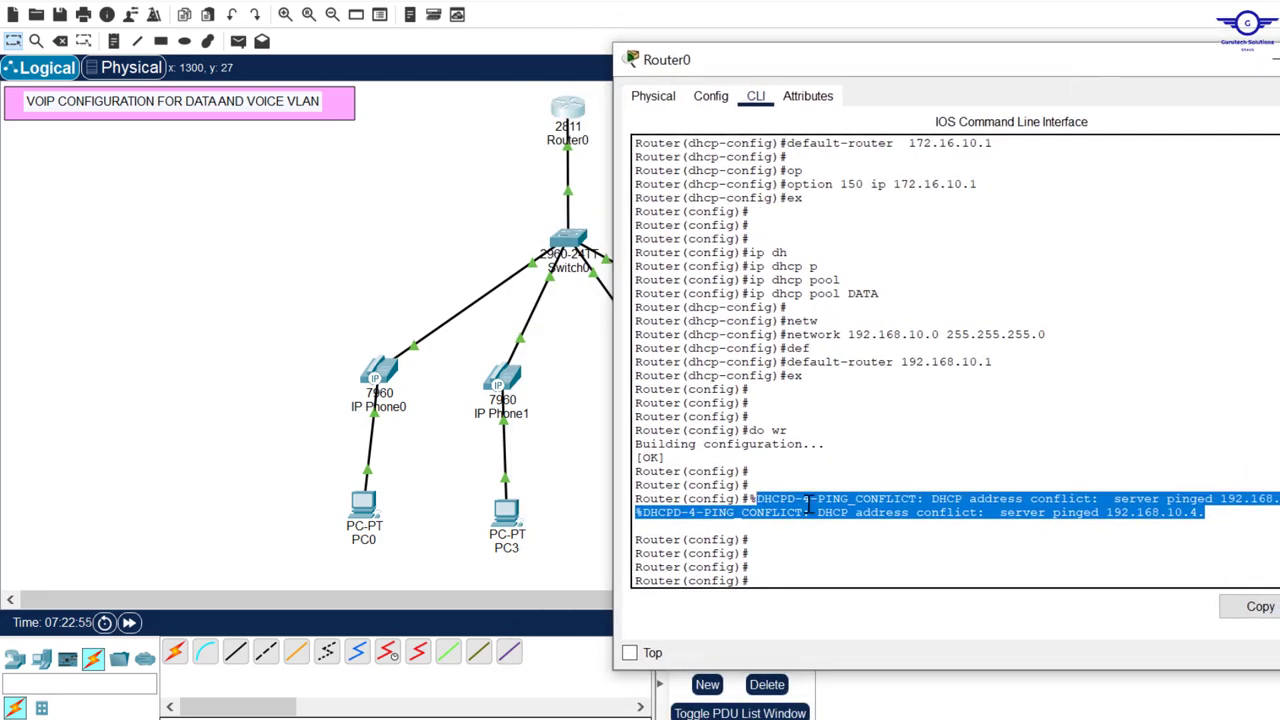
left_click_drag(966, 74, 924, 63)
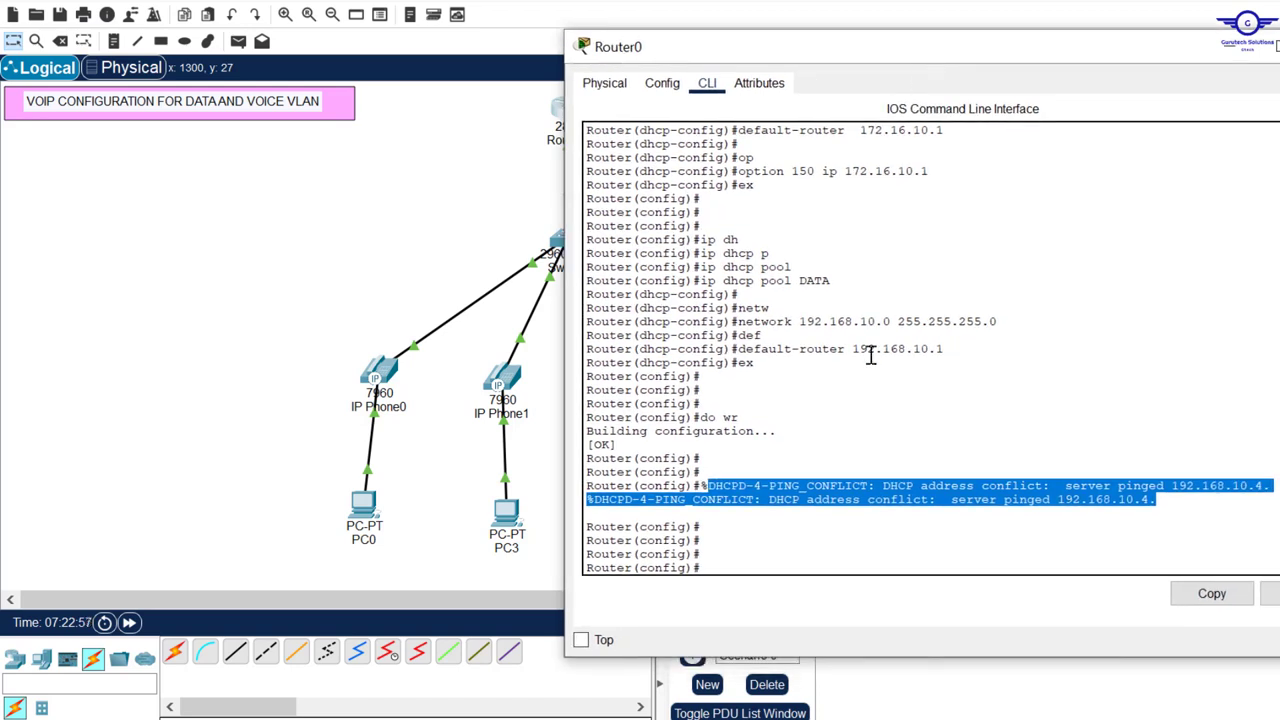
Exclude the voice addresses 172.16.10.1 through 172.16.10.10 from DHCP with ip dhcp excluded-address, correcting the stray characters in the command
left_click(773, 555)
type("i")
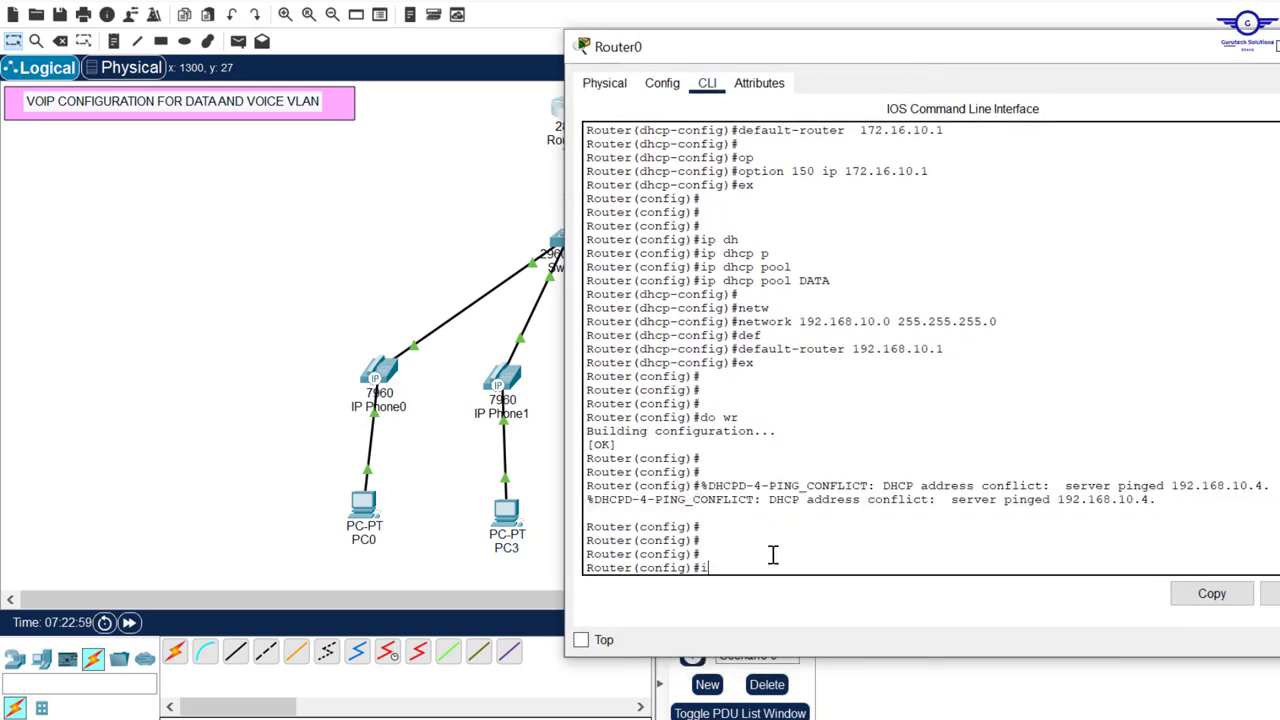
type("p dj")
key("BackSpace")
type("h``")
key("BackSpace")
key("BackSpace")
key("Tab")
type("ex")
key("Tab")
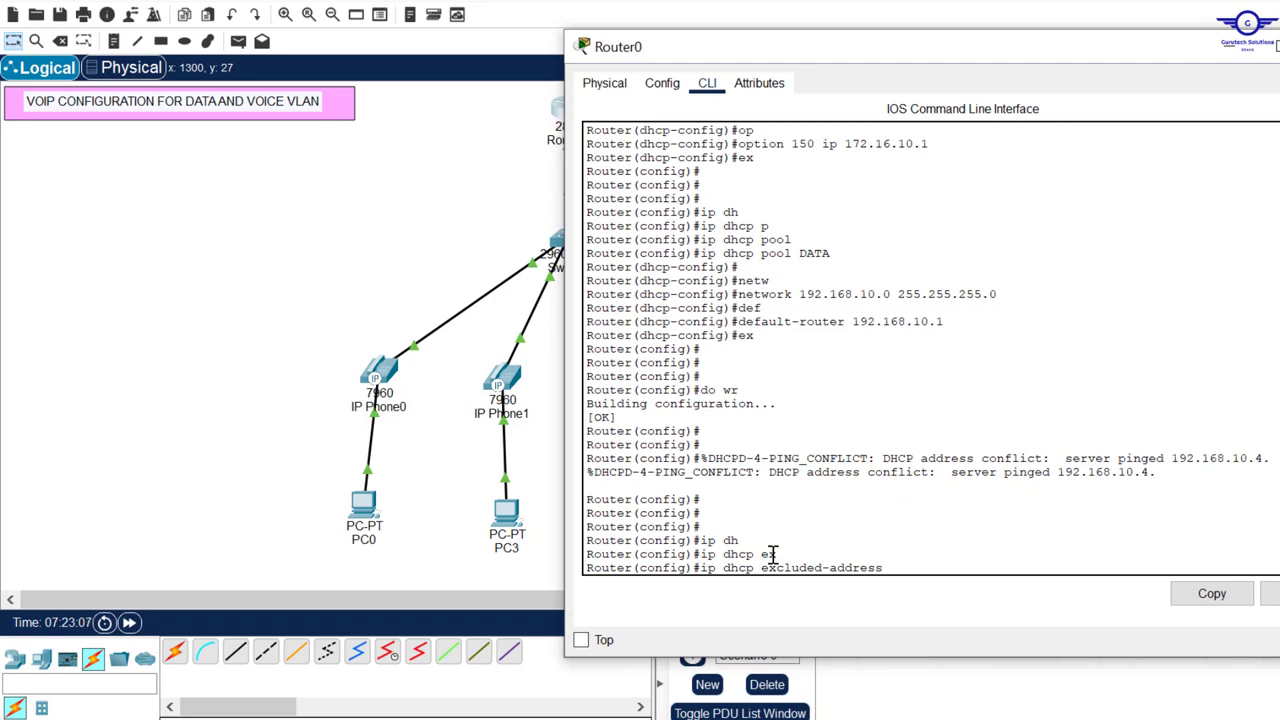
type("172.16.10.1 172.16.10.")
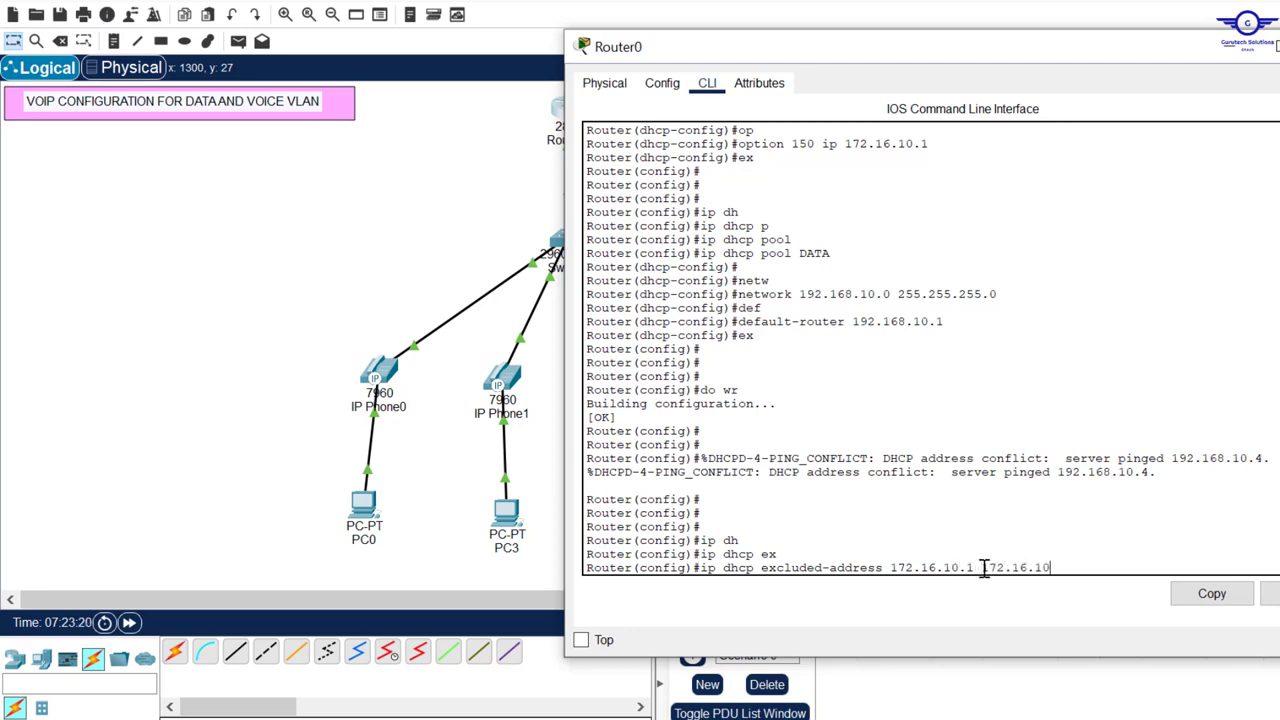
type("10")
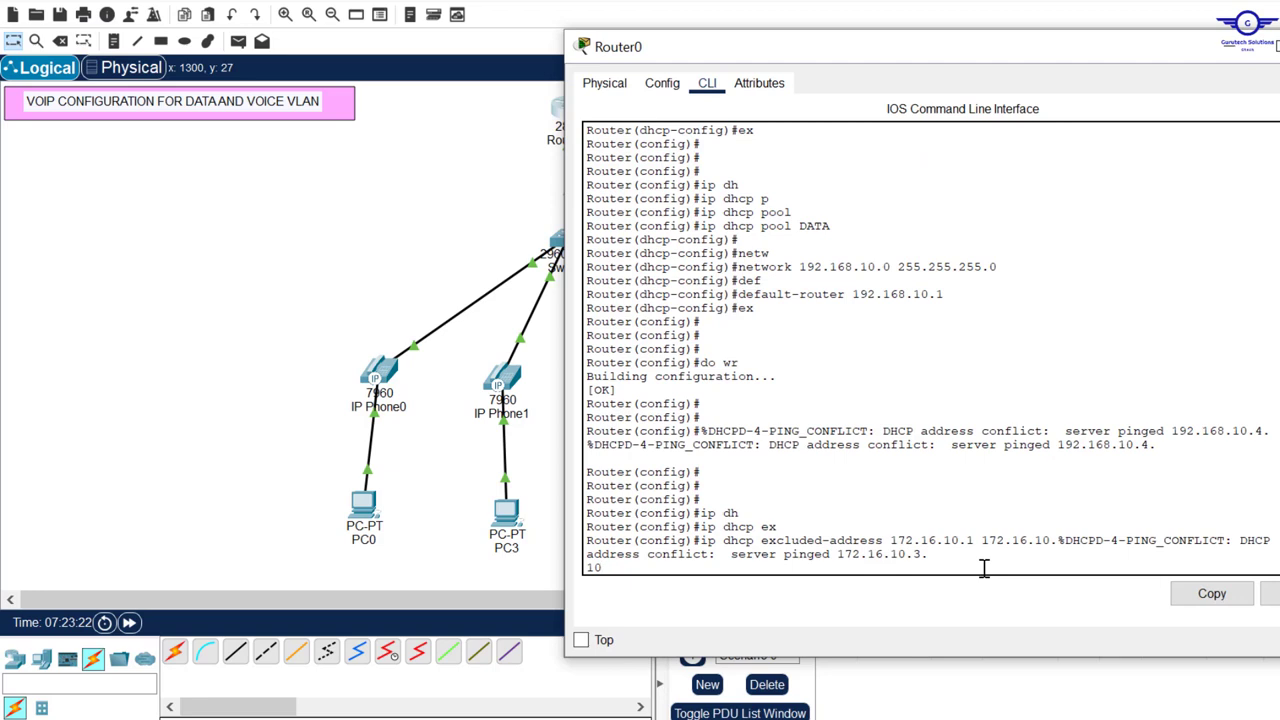
type("kk")
key("Return")
key("Return")
key("Return")
key("Up")
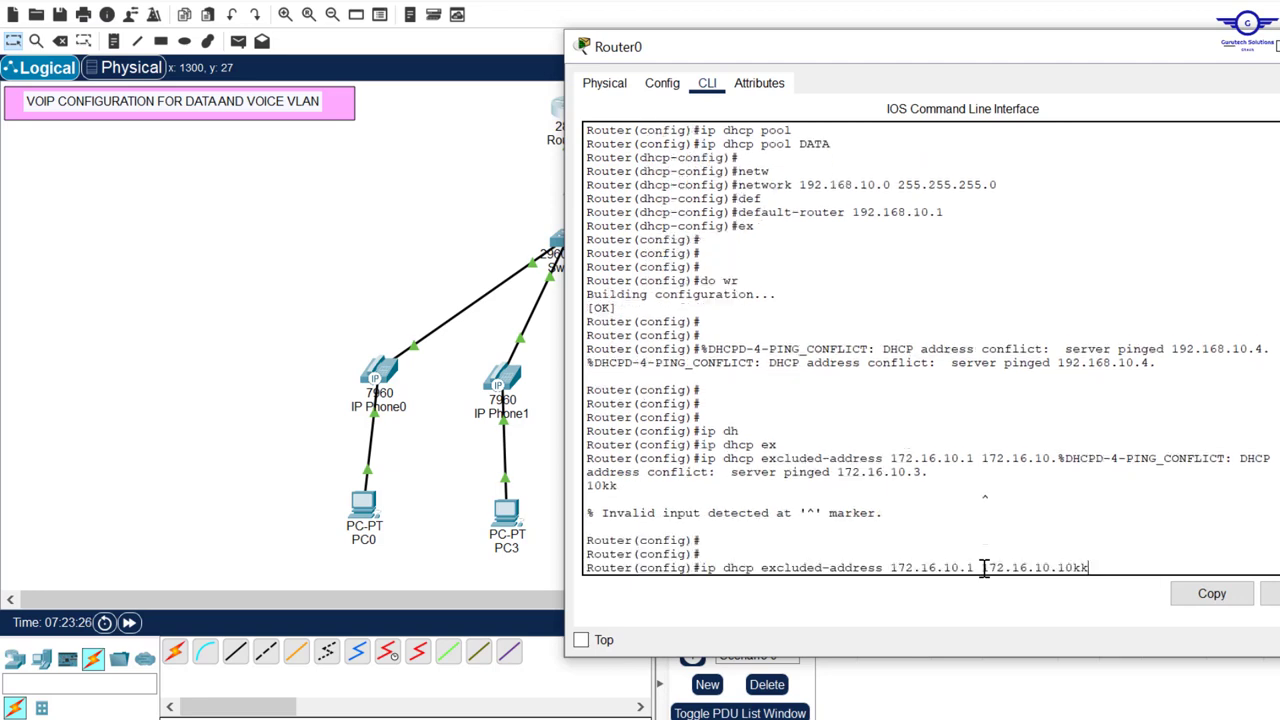
key("BackSpace")
key("BackSpace")
key("Return")
key("Return")
key("Return")
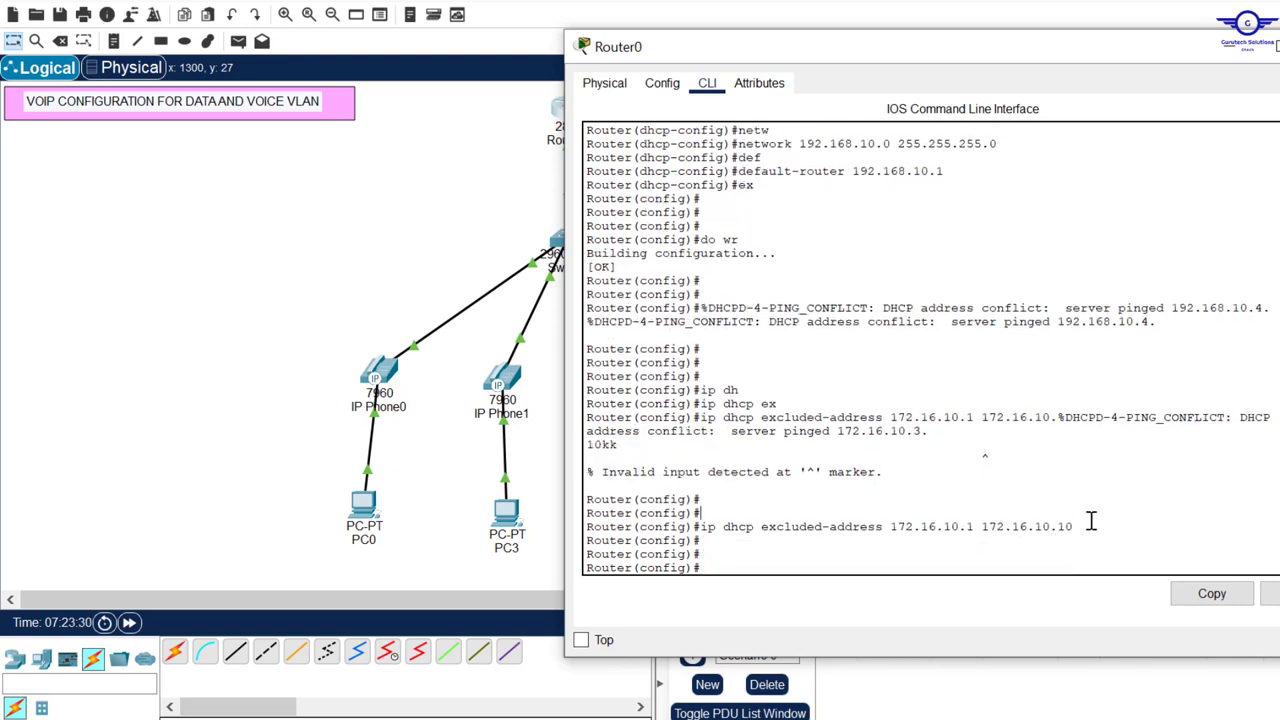
Reuse the voice exclusion command and change the end of its address range to 192.168.10.10
left_click_drag(897, 527, 703, 513)
key("Up")
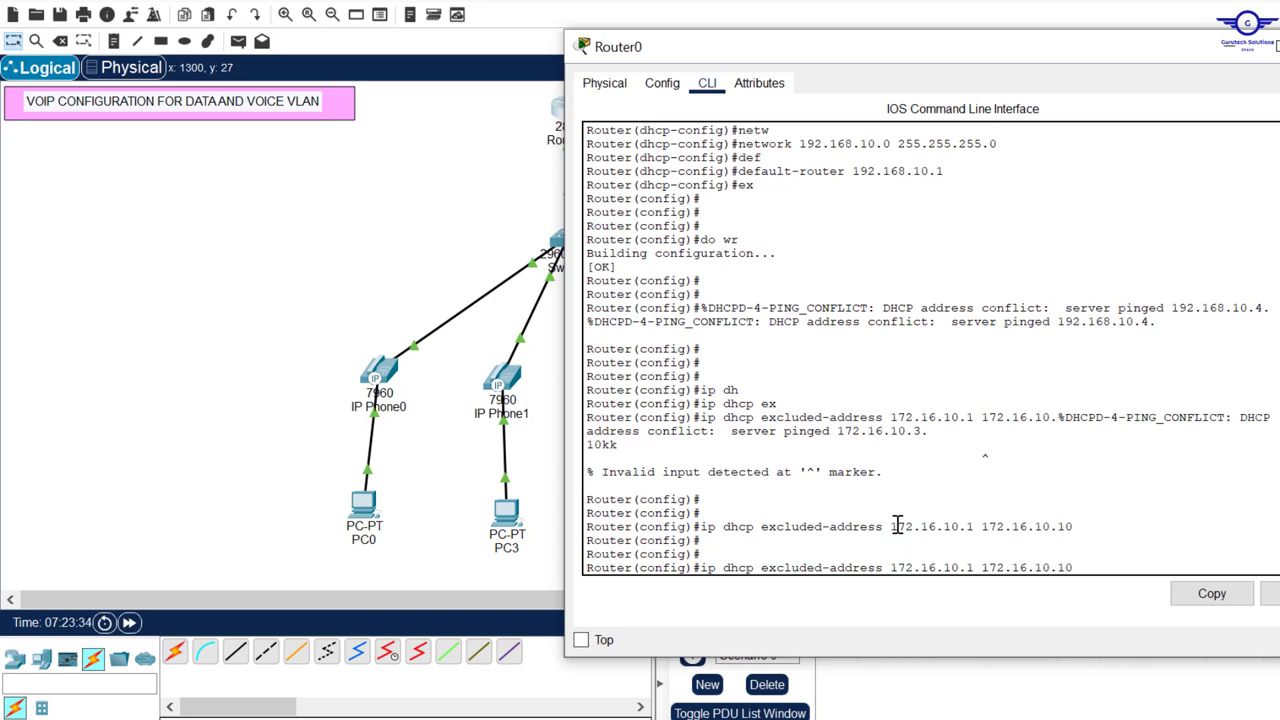
key("Left")
key("Left")
key("Left")
key("Left")
key("Left")
key("Left")
type("8")
key("Left")
key("Left")
key("Left")
key("BackSpace")
type("9")
key("Return")
type("hh")
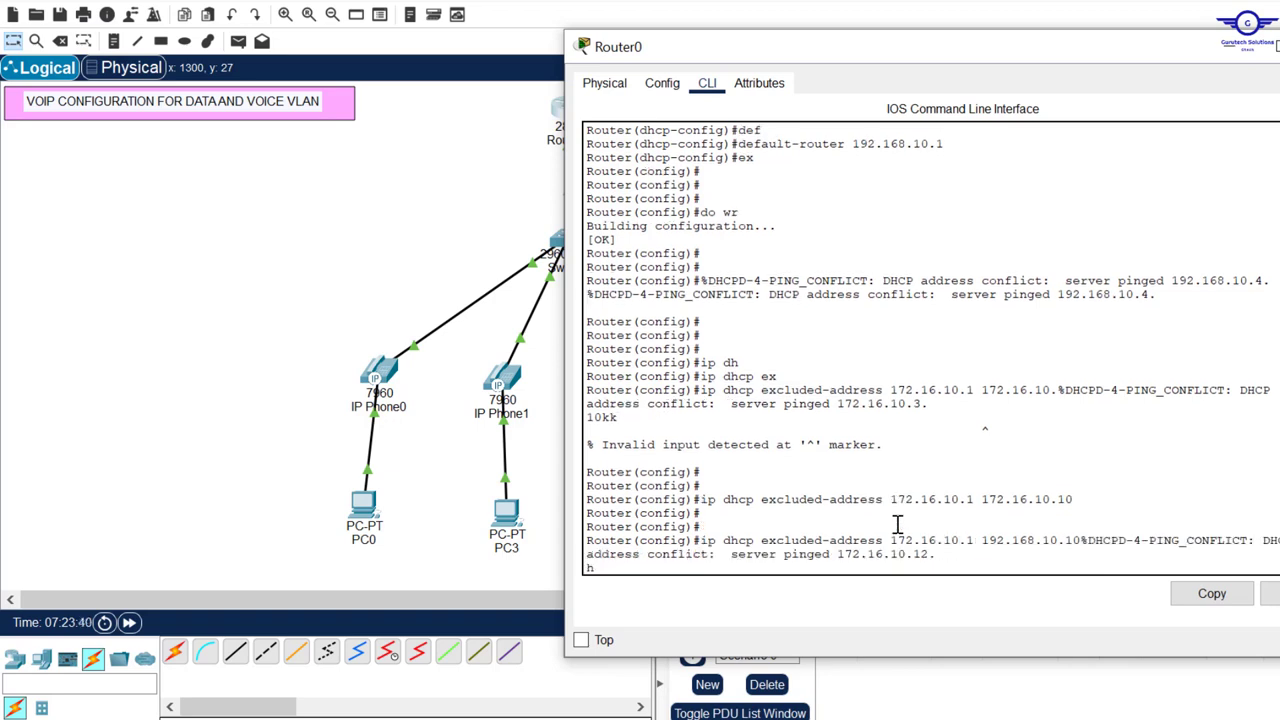
key("Return")
Correct the recalled exclusion command and exclude the data addresses 192.168.10.1 through 192.168.10.10 from DHCP
key("Up")
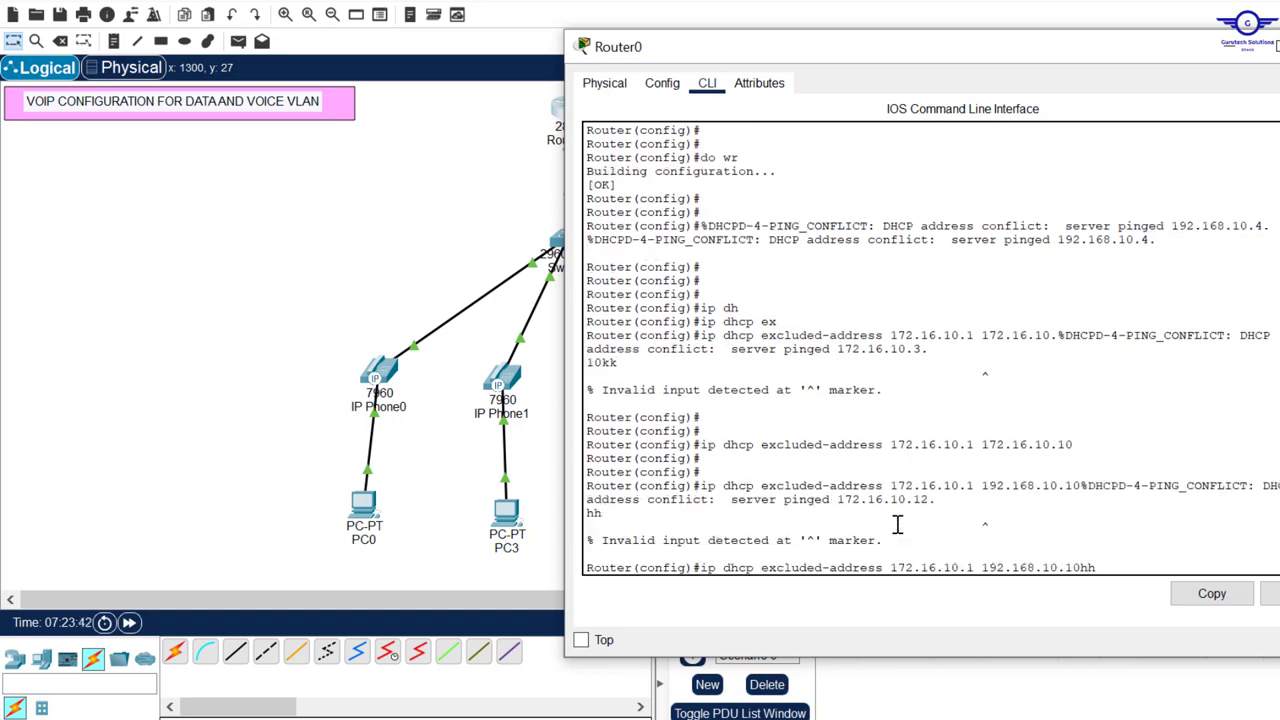
key("BackSpace")
key("BackSpace")
key("Left")
key("Left")
key("Left")
key("Left")
key("Left")
key("Left")
key("Left")
key("Left")
key("Left")
key("Left")
key("Left")
key("Left")
key("Left")
key("Left")
key("Left")
type("8")
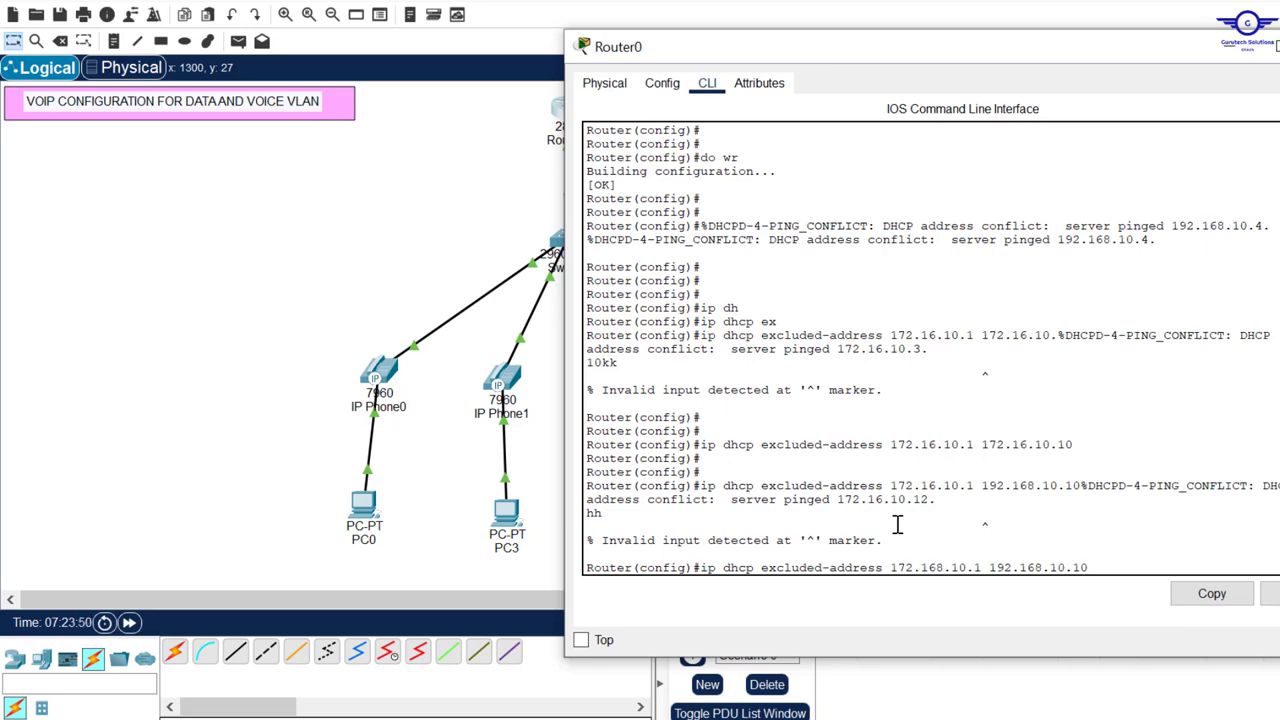
key("BackSpace")
key("BackSpace")
type("92")
key("Return")
key("Return")
key("Return")
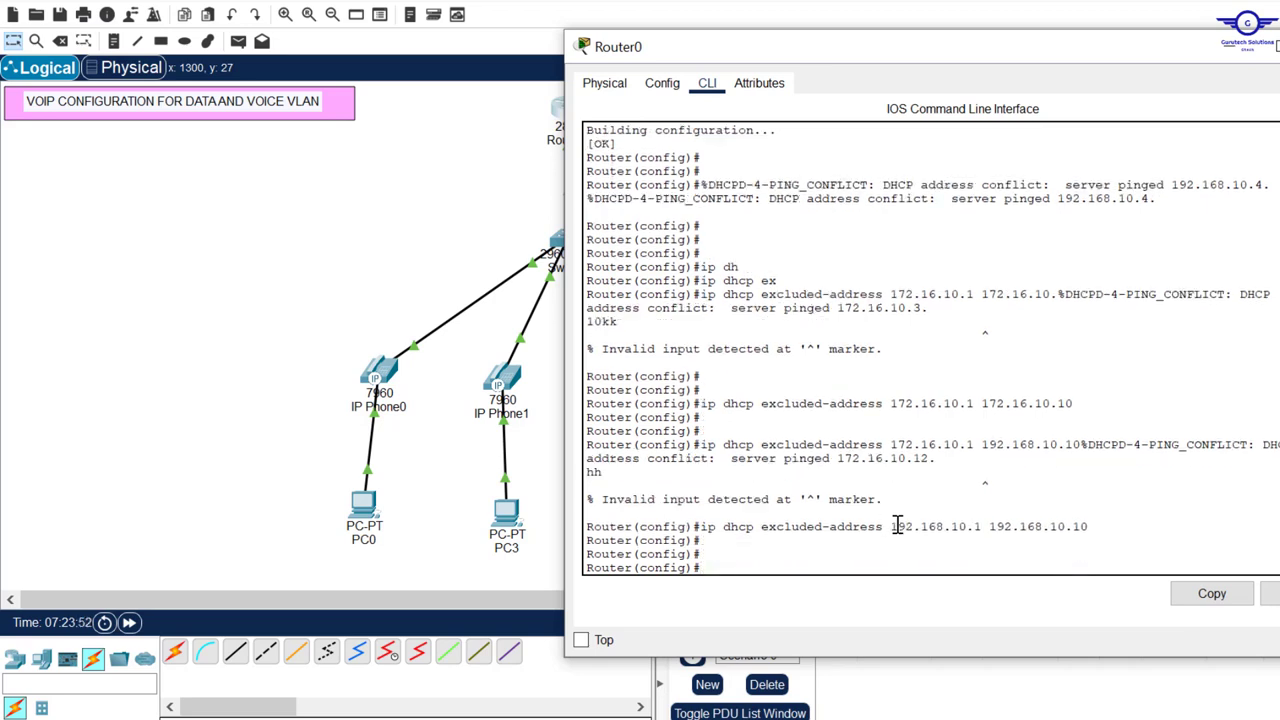
Save Router0's configuration with do wr
type("e")
key("BackSpace")
type("do wr")
key("Return")
key("Return")
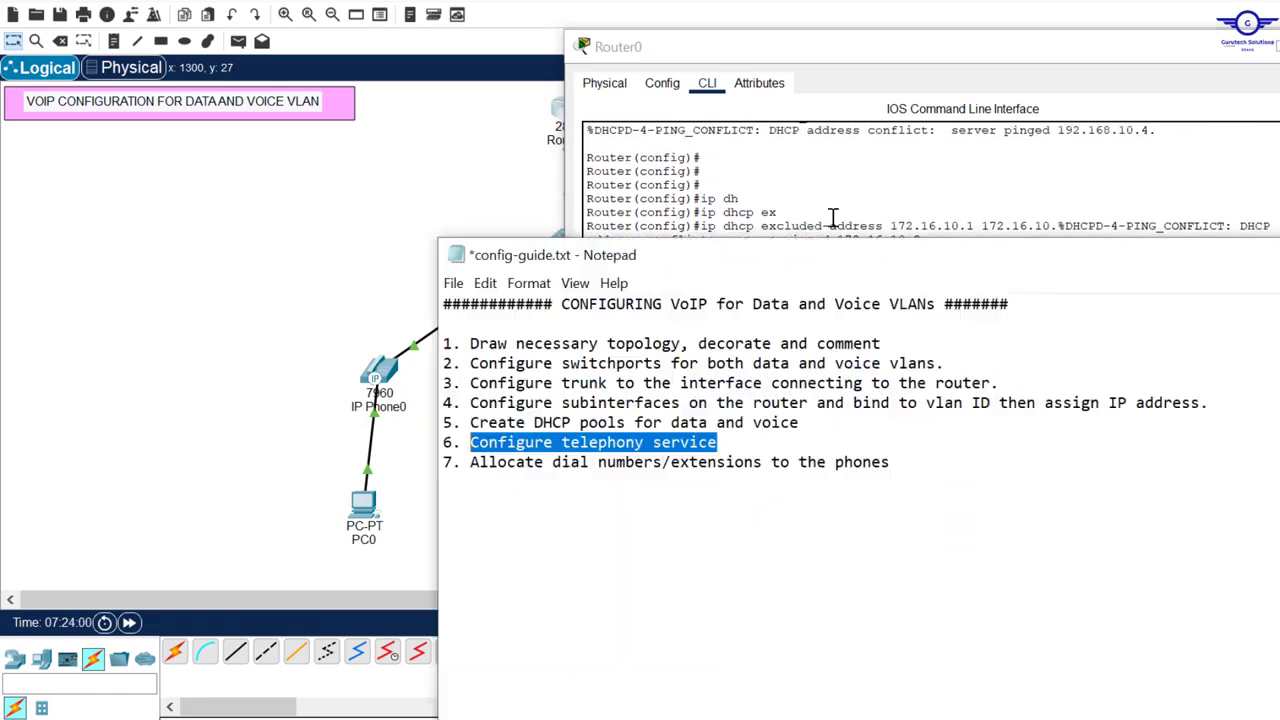
Return from the Notepad guide to Router0's CLI and enter telephony-service configuration mode
left_click(831, 217)
left_click(783, 543)
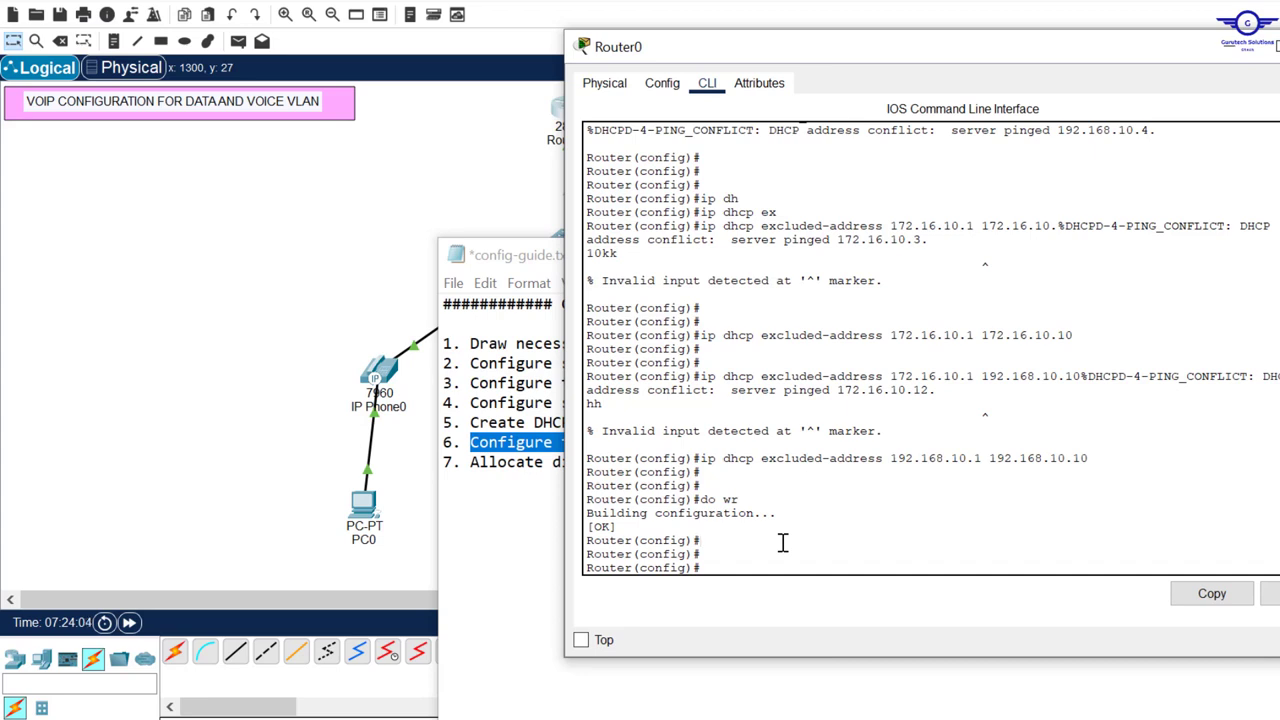
key("Return")
key("Return")
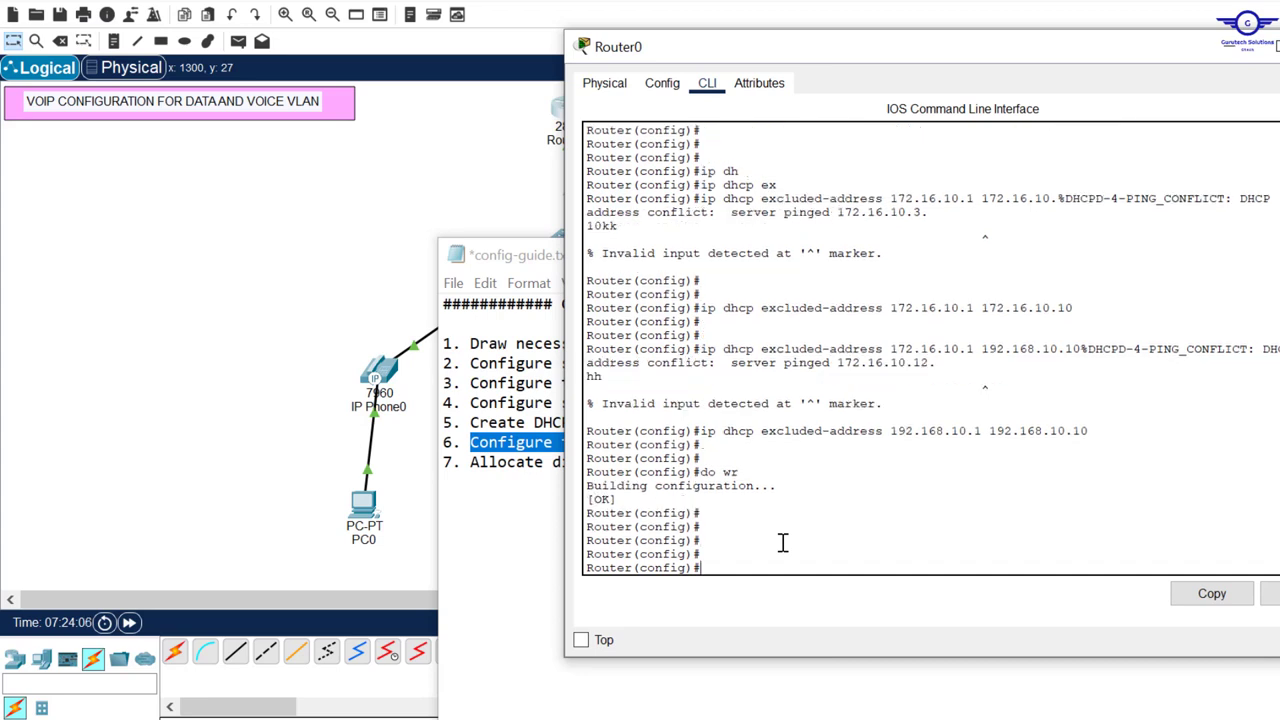
type("tele")
key("Tab")
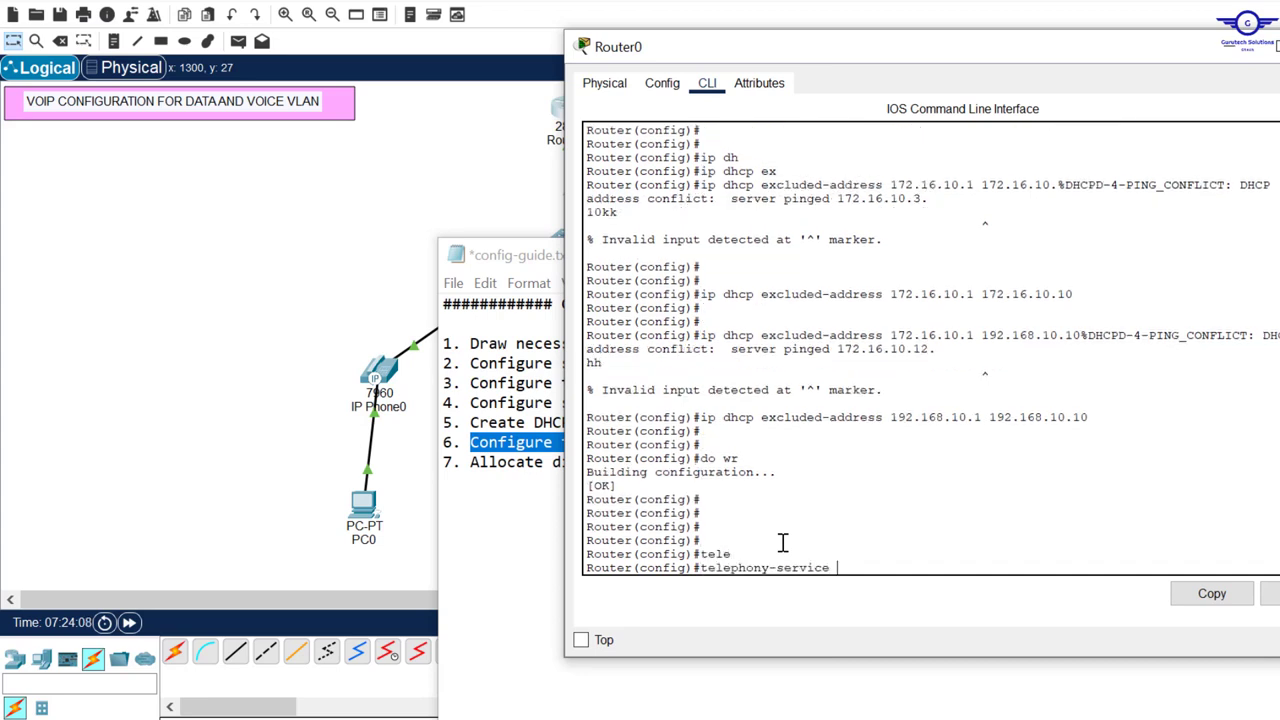
key("Return")
key("Return")
key("Return")
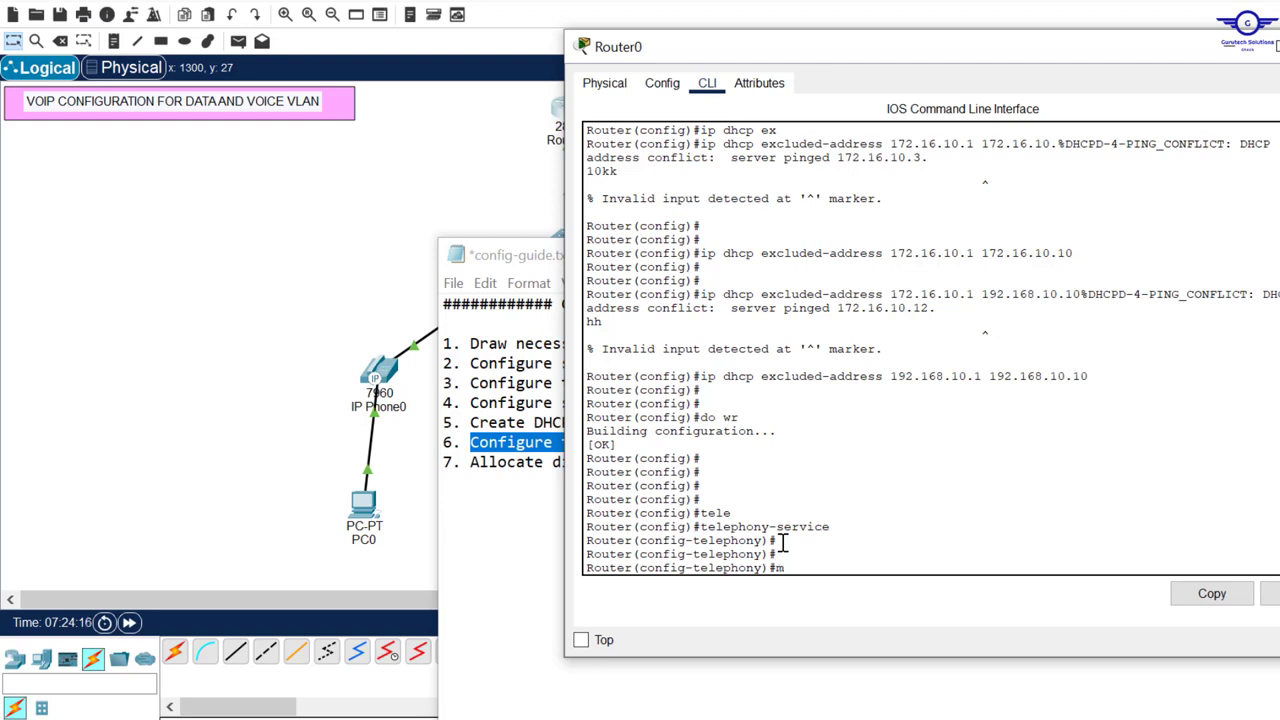
Set the telephony service limits to max-ephones 10 and max-dn 10
type("ax-ep")
key("Tab")
type("1")
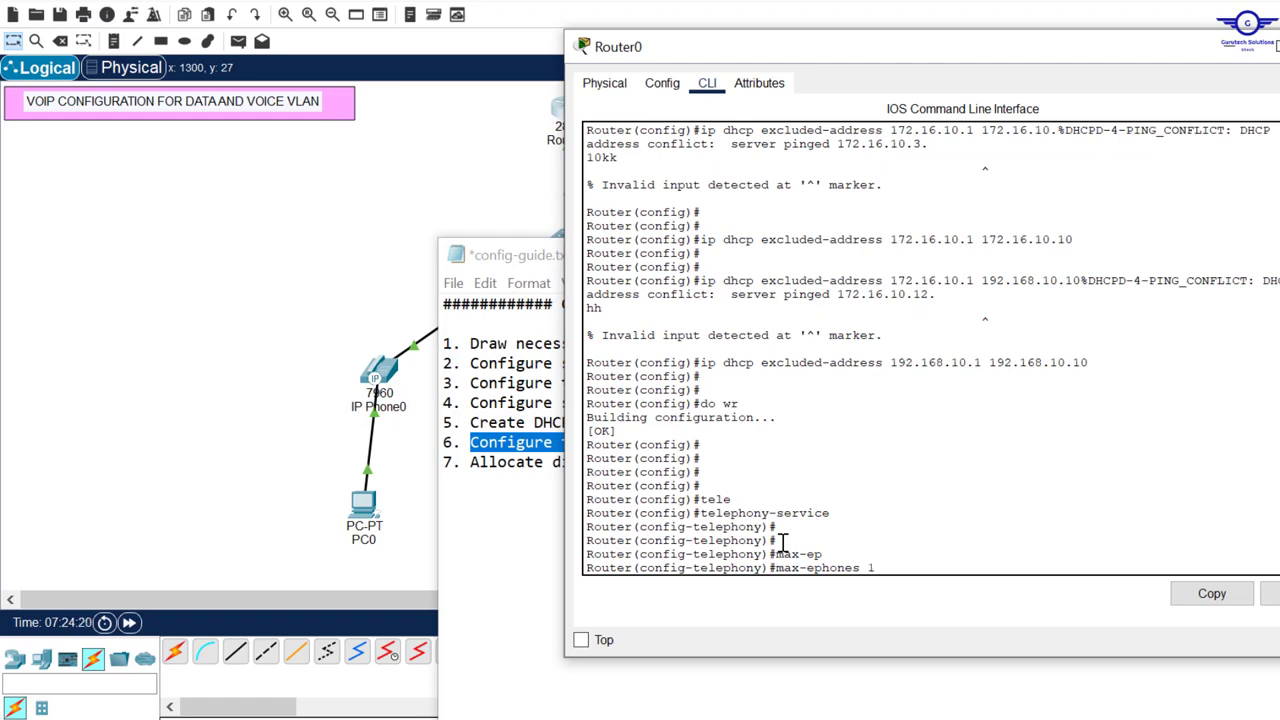
key("Return")
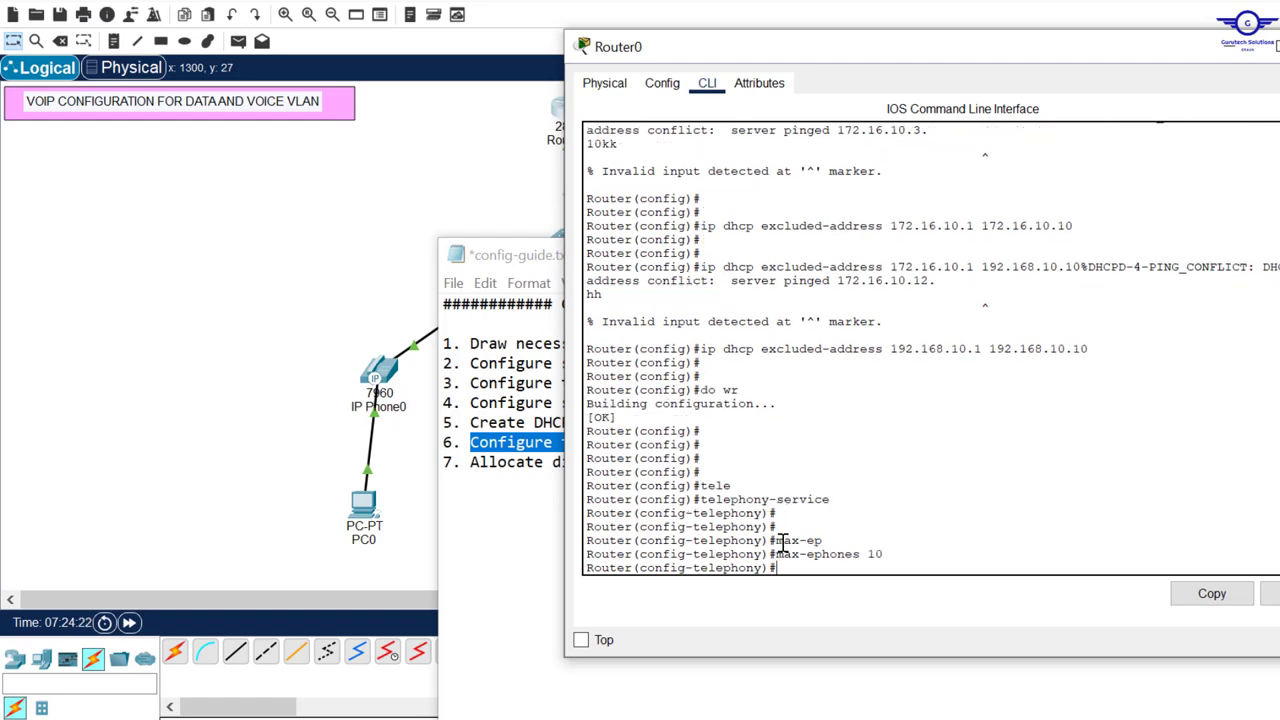
type("max-d")
key("Tab")
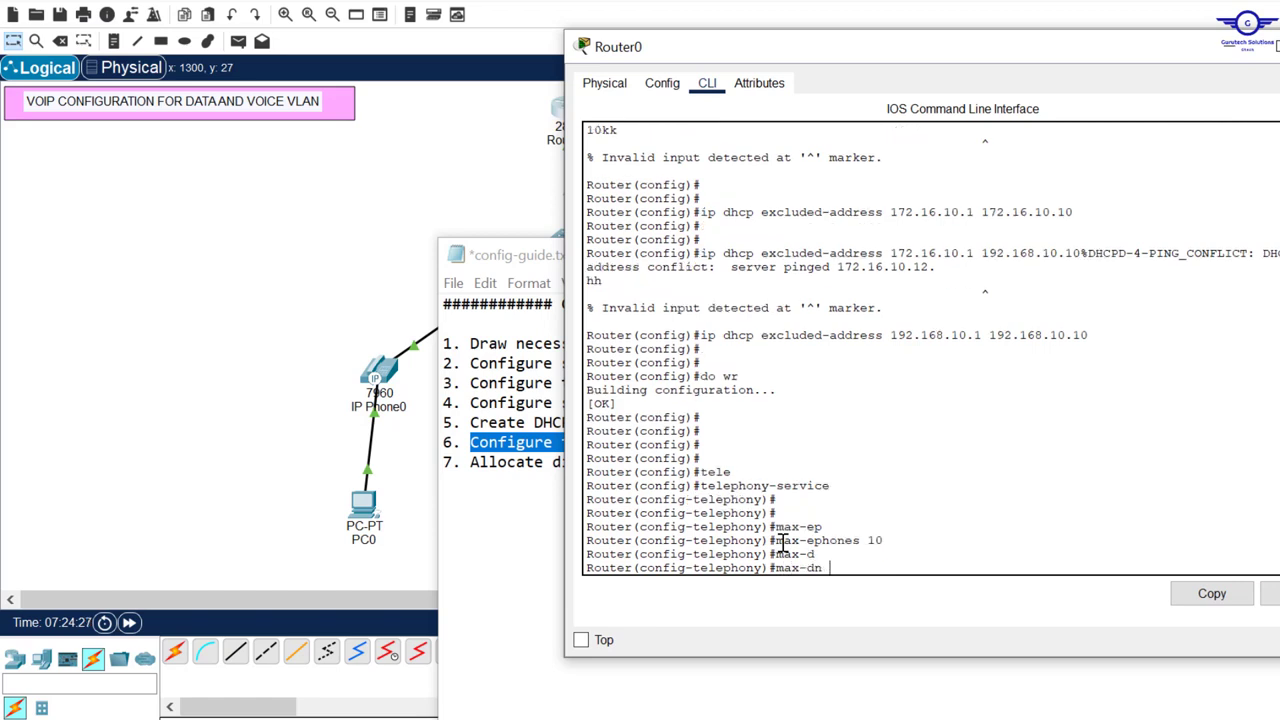
type("10")
key("Return")
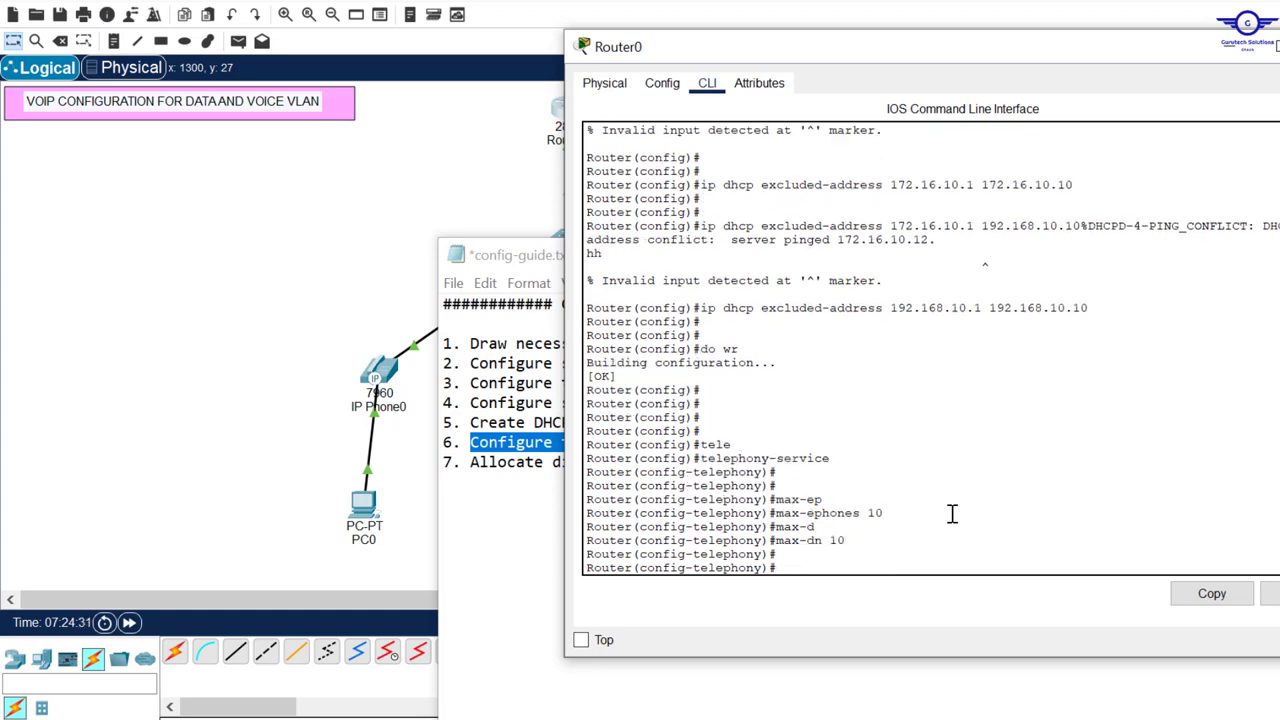
Start the ip source-address command and look up the IP address of voice subinterface fa0/0.33 in the earlier CLI output
type("ip so")
key("Tab")
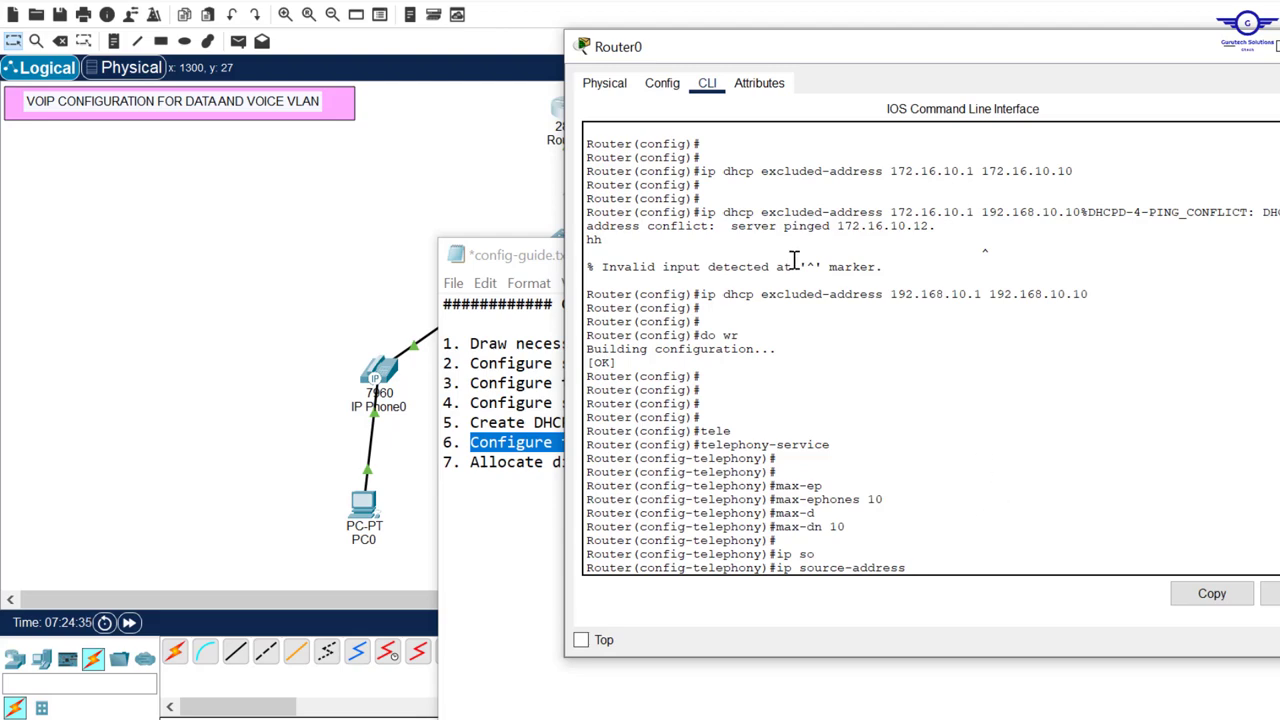
scroll(870, 283, "up", 2)
scroll(870, 283, "up", 10)
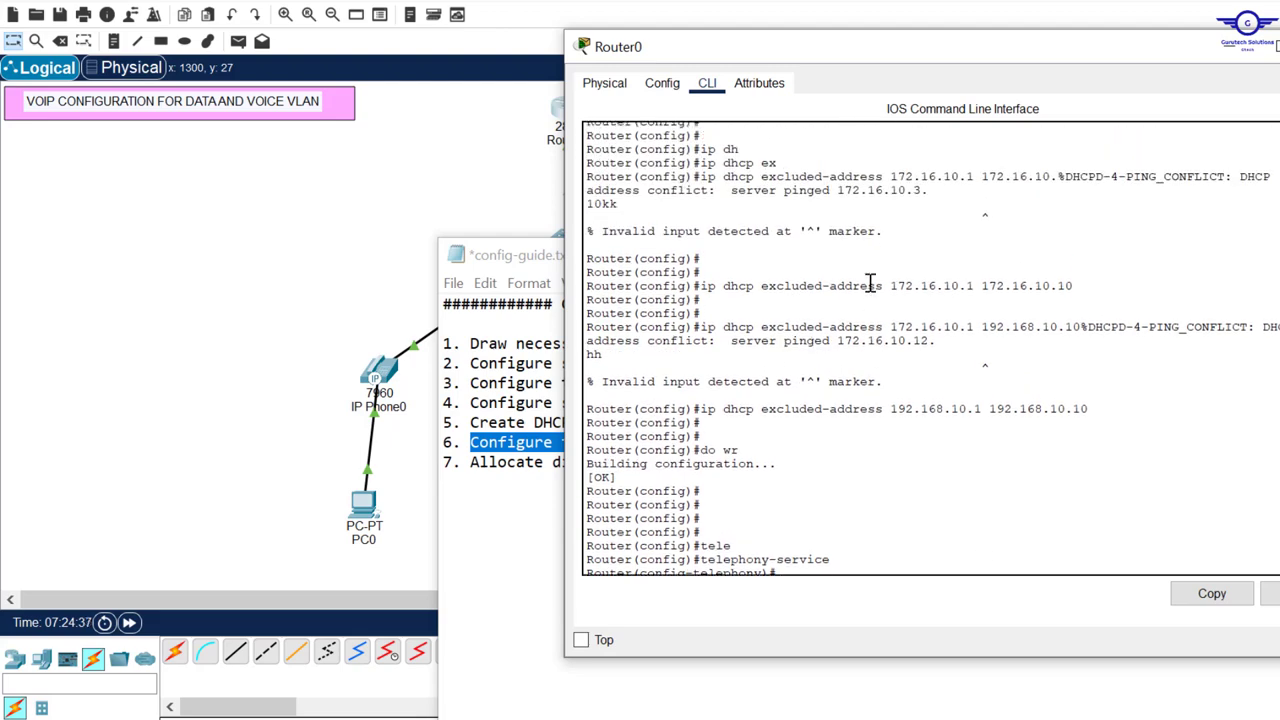
scroll(870, 283, "up", 4)
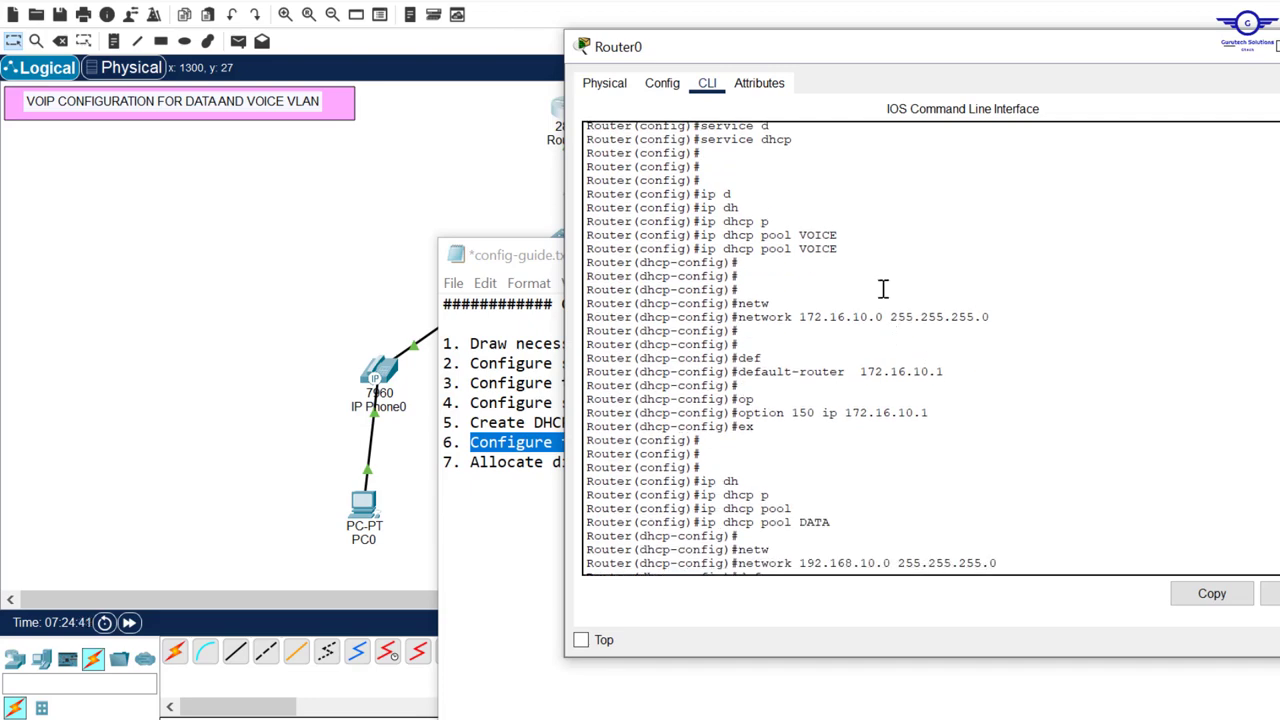
scroll(871, 276, "up", 10)
scroll(871, 276, "up", 2)
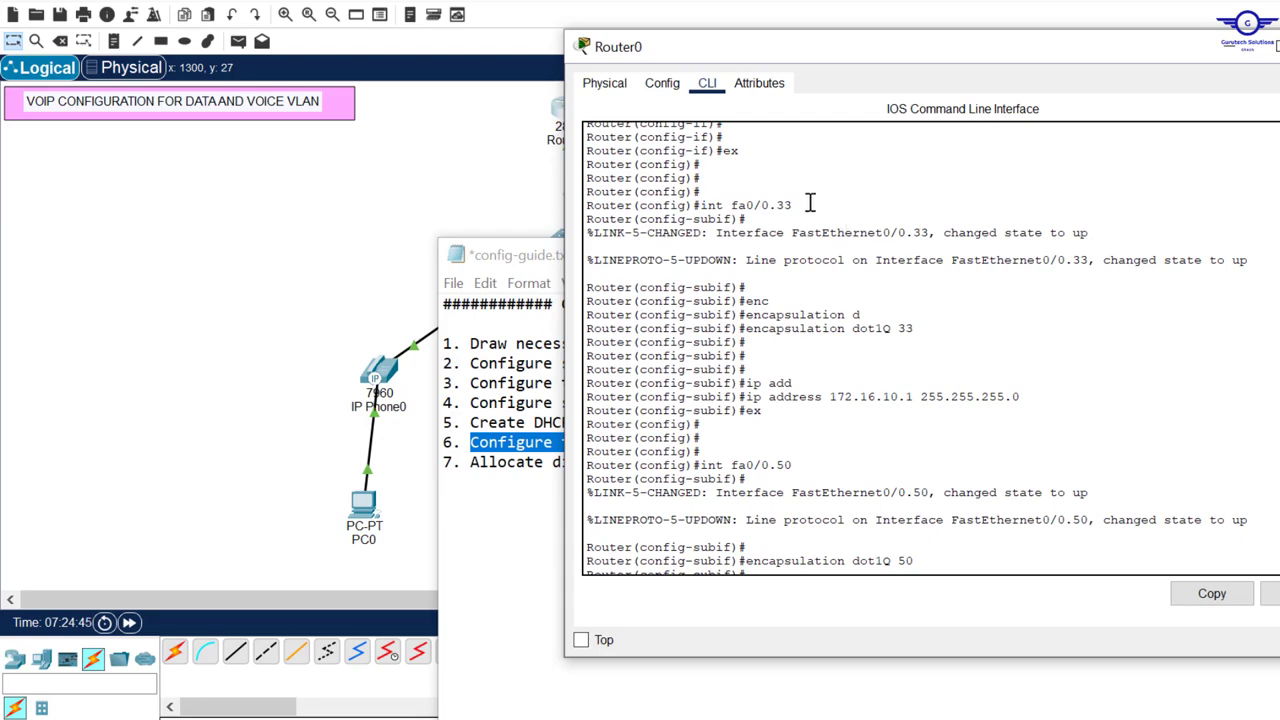
left_click_drag(810, 204, 733, 205)
left_click_drag(911, 398, 847, 399)
scroll(847, 399, "down", 20)
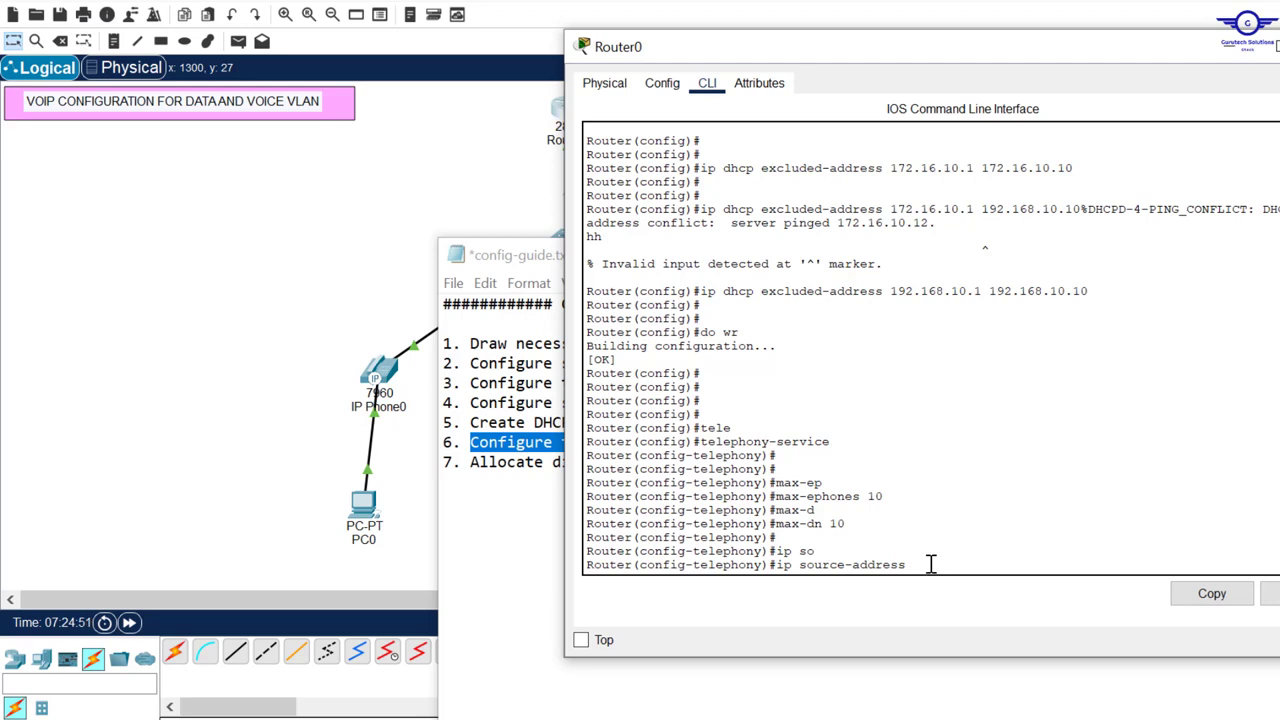
Check the ip source-address syntax help and set the telephony source address to 172.16.10.1 with port 2000
type("?")
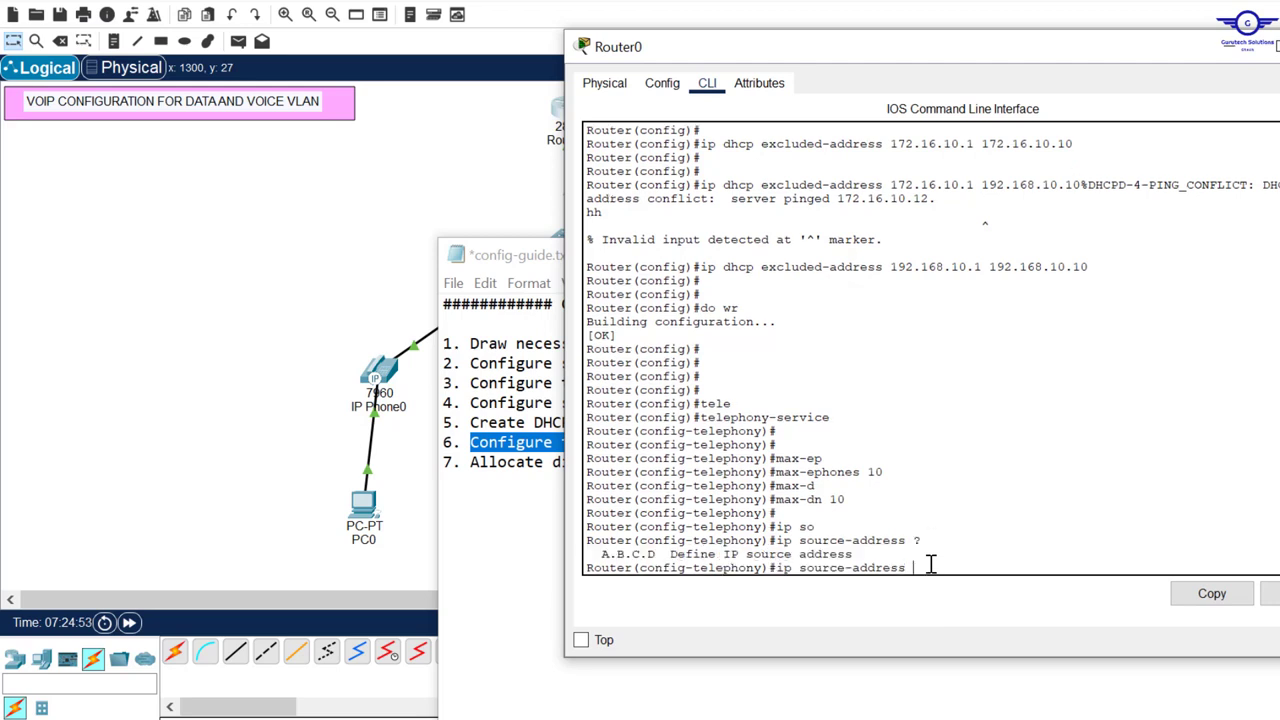
type("172.16.10.1 po")
key("Tab")
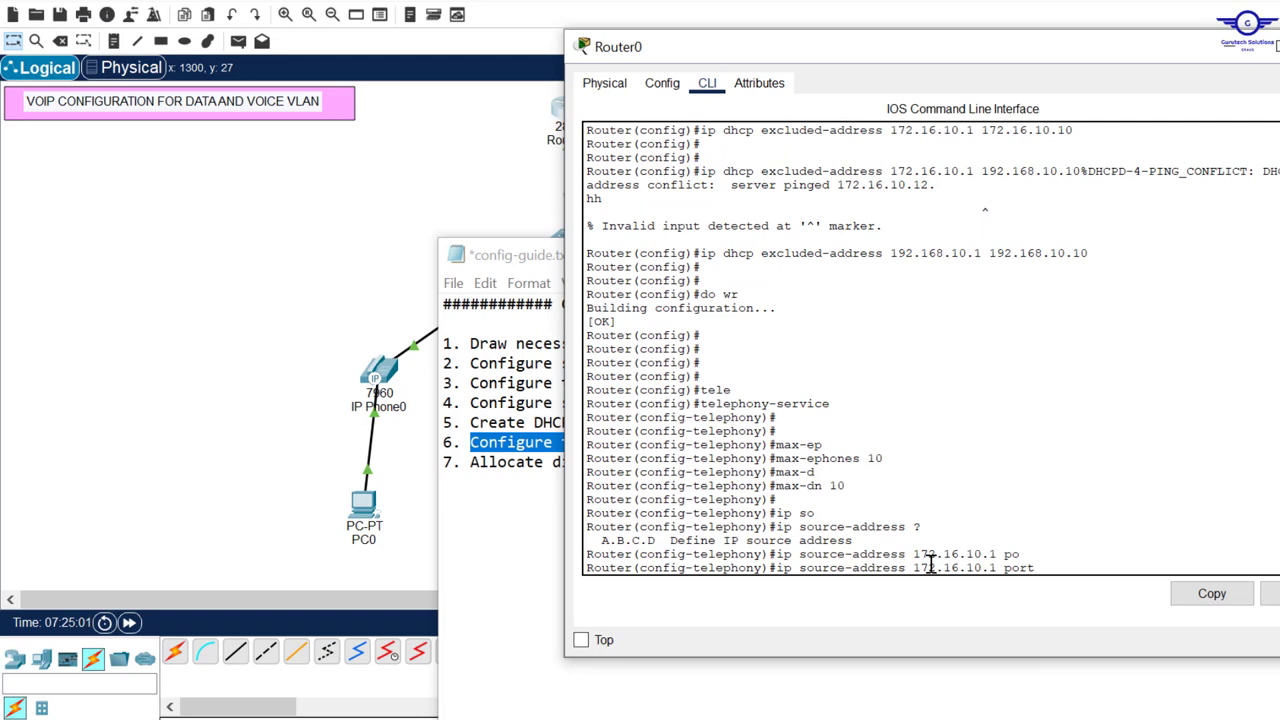
type("200")
key("Return")
key("Return")
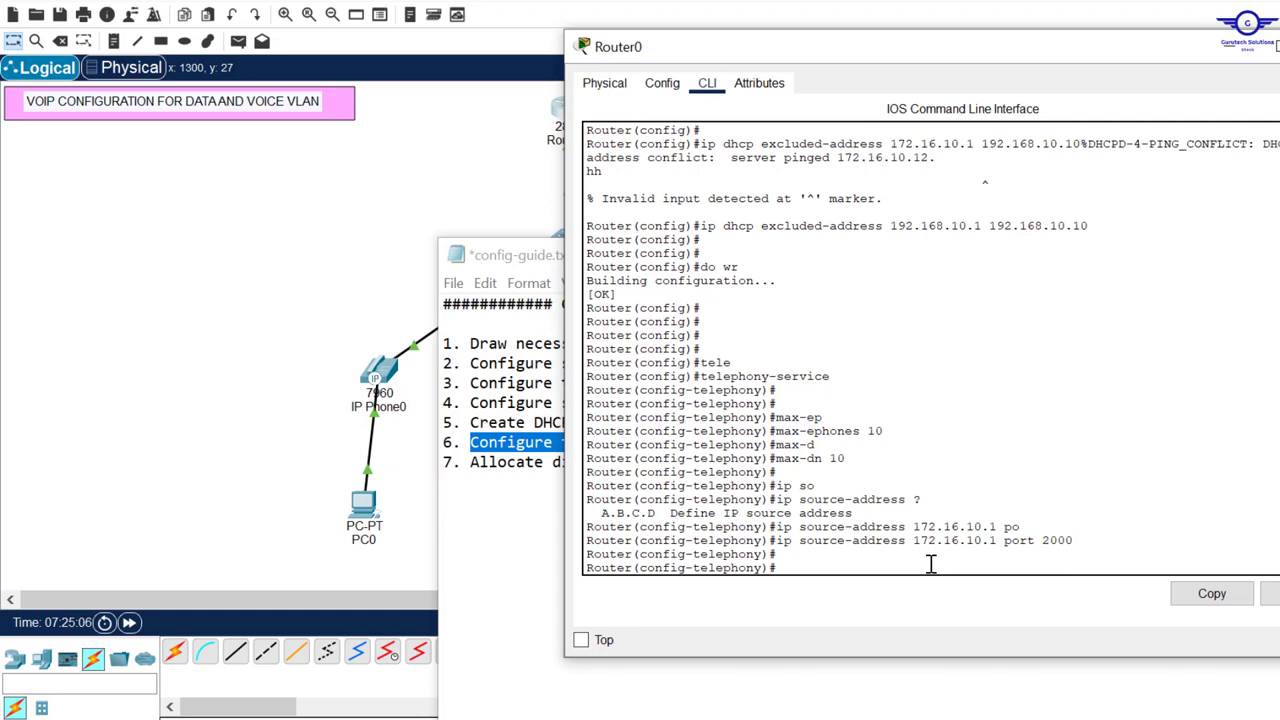
Enable auto assign 1 to 10 for the telephony service and exit to global configuration mode
type("aut")
key("Tab")
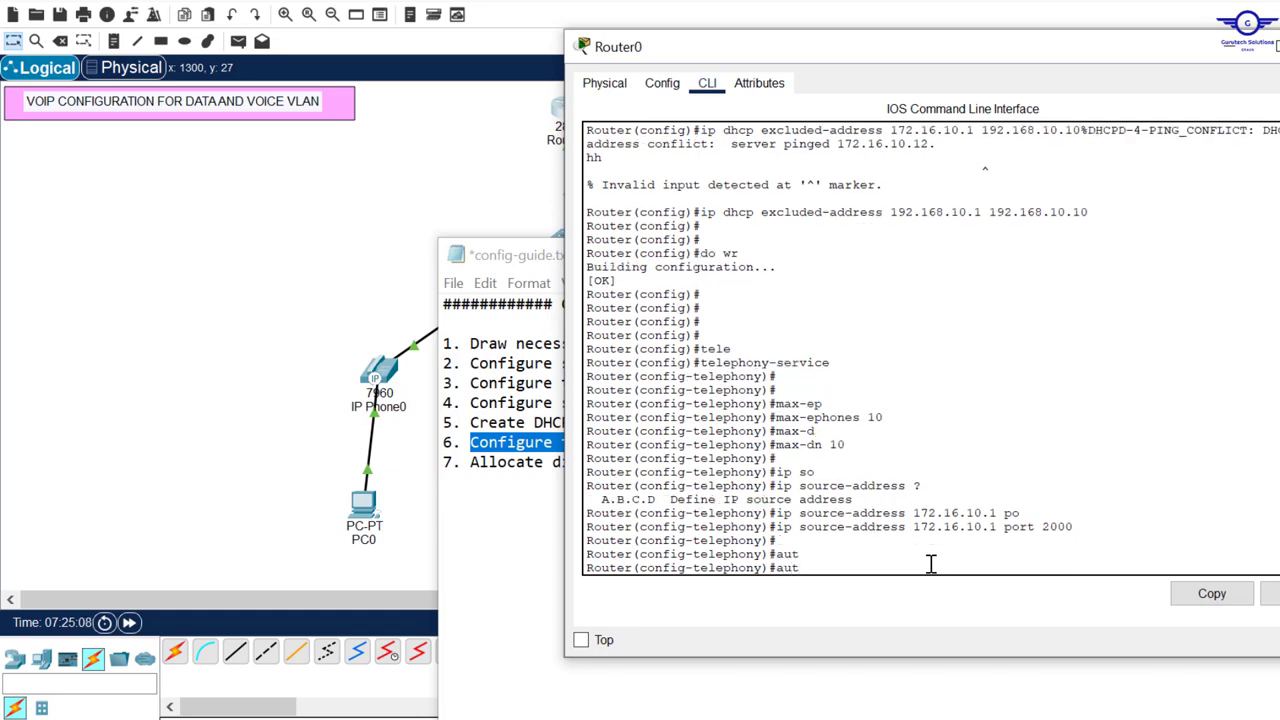
type("o ass")
key("Tab")
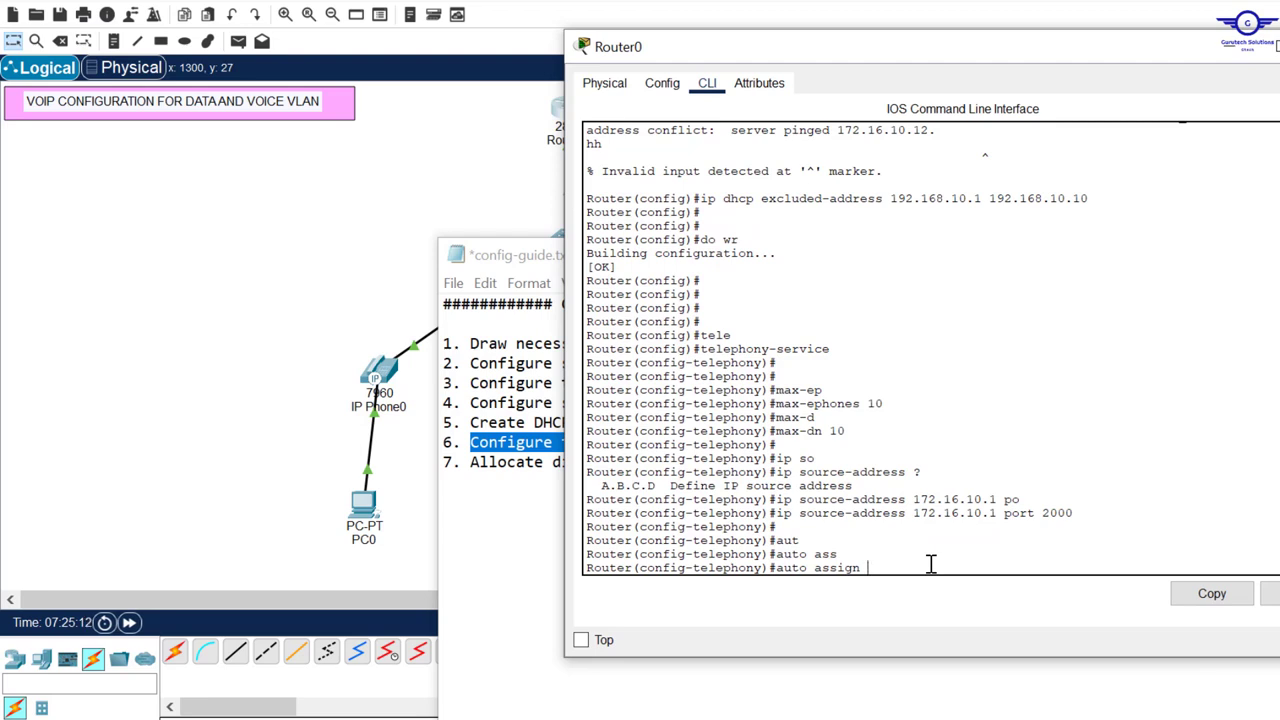
type("1 to 10")
left_click_drag(894, 403, 860, 405)
key("Return")
type("ex")
key("Return")
key("Return")
key("Return")
key("Return")
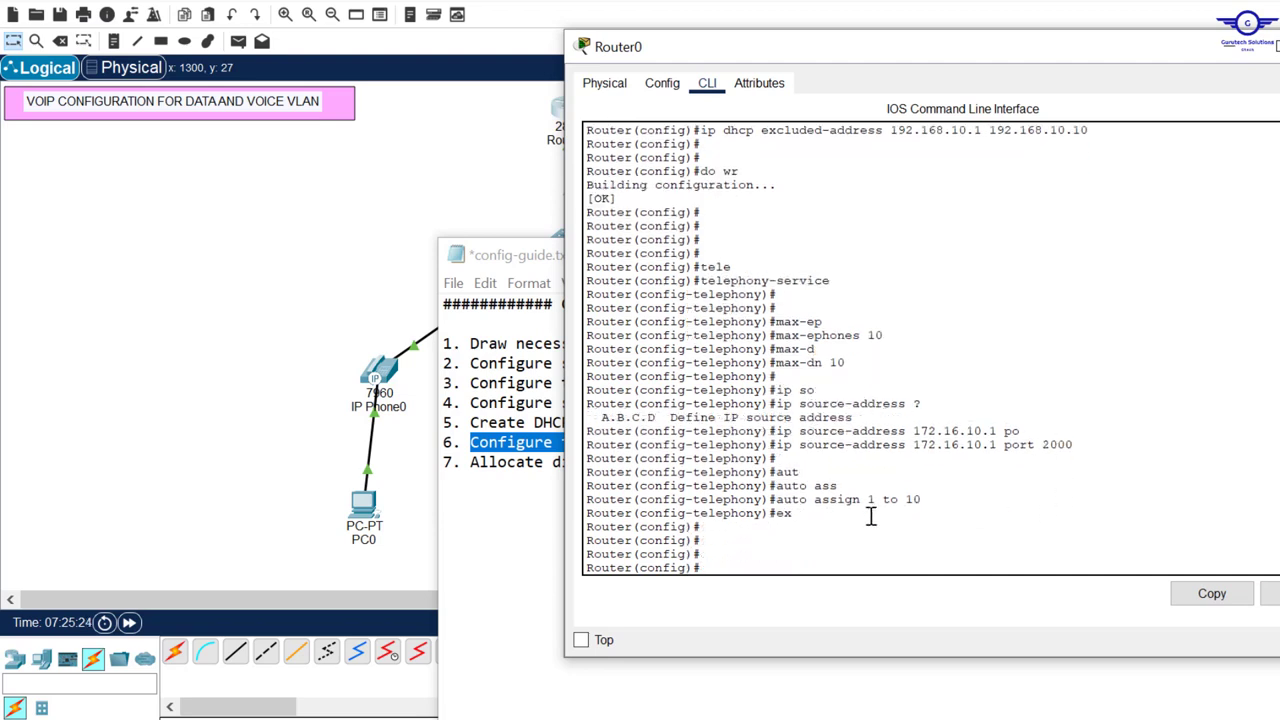
Review the entered telephony-service commands, highlight guide item 7 on allocating dial numbers in Notepad, and return to Router0's CLI
left_click_drag(792, 513, 700, 281)
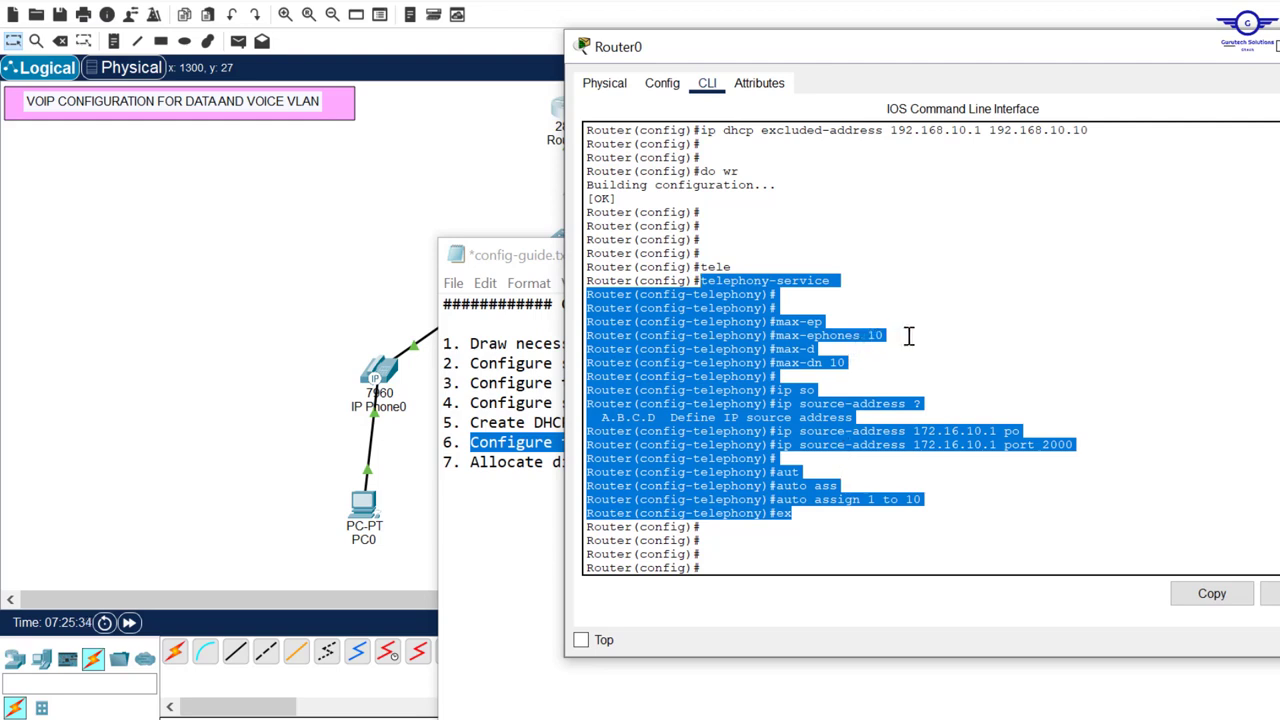
left_click(762, 543)
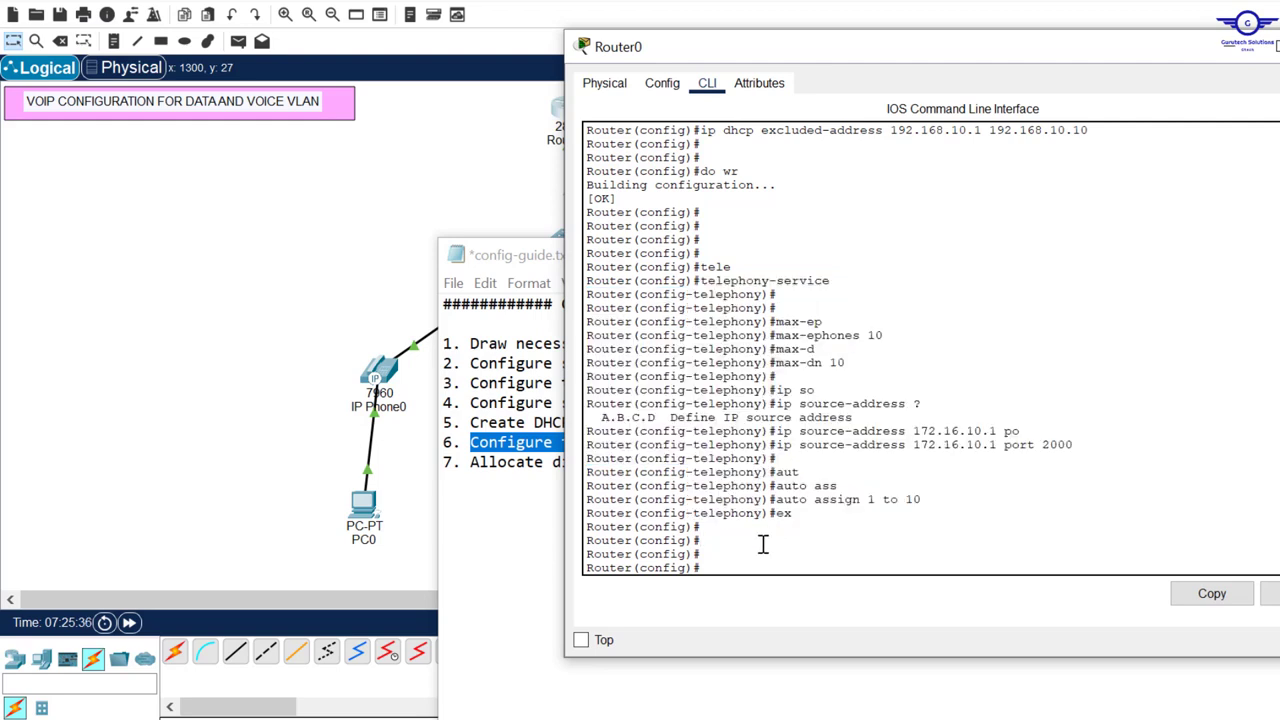
key("Return")
key("Return")
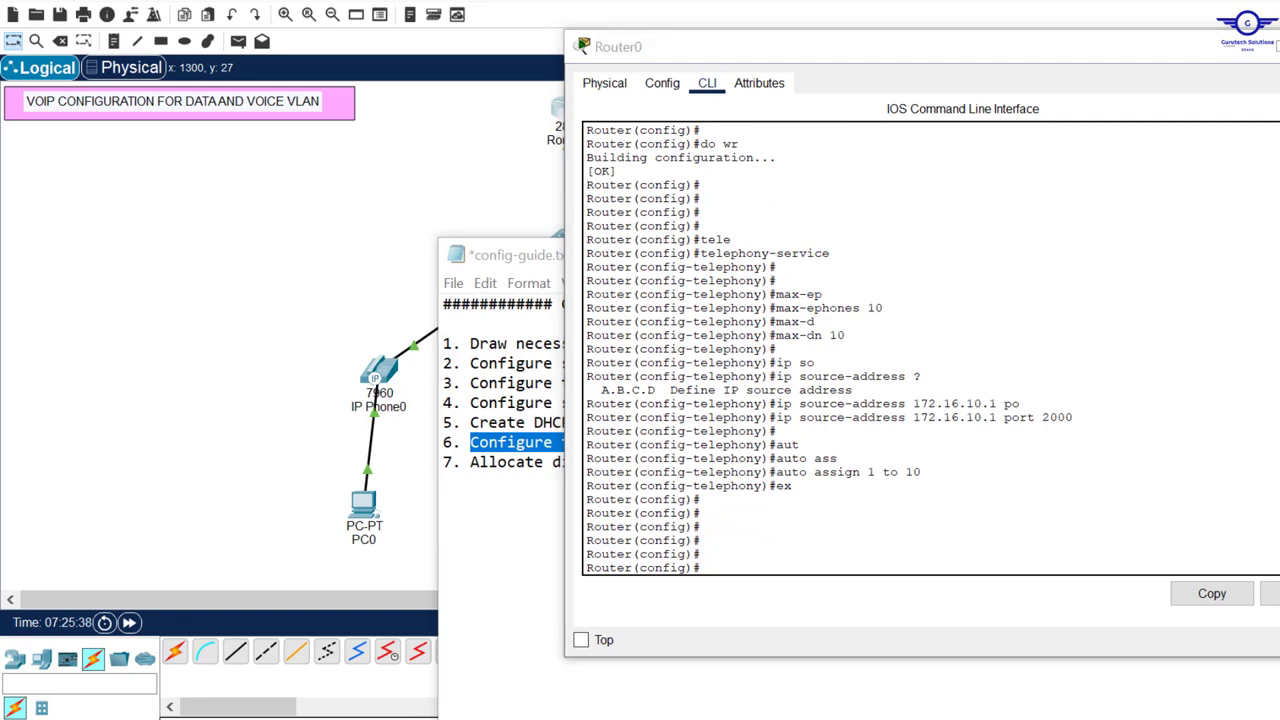
left_click_drag(470, 462, 895, 462)
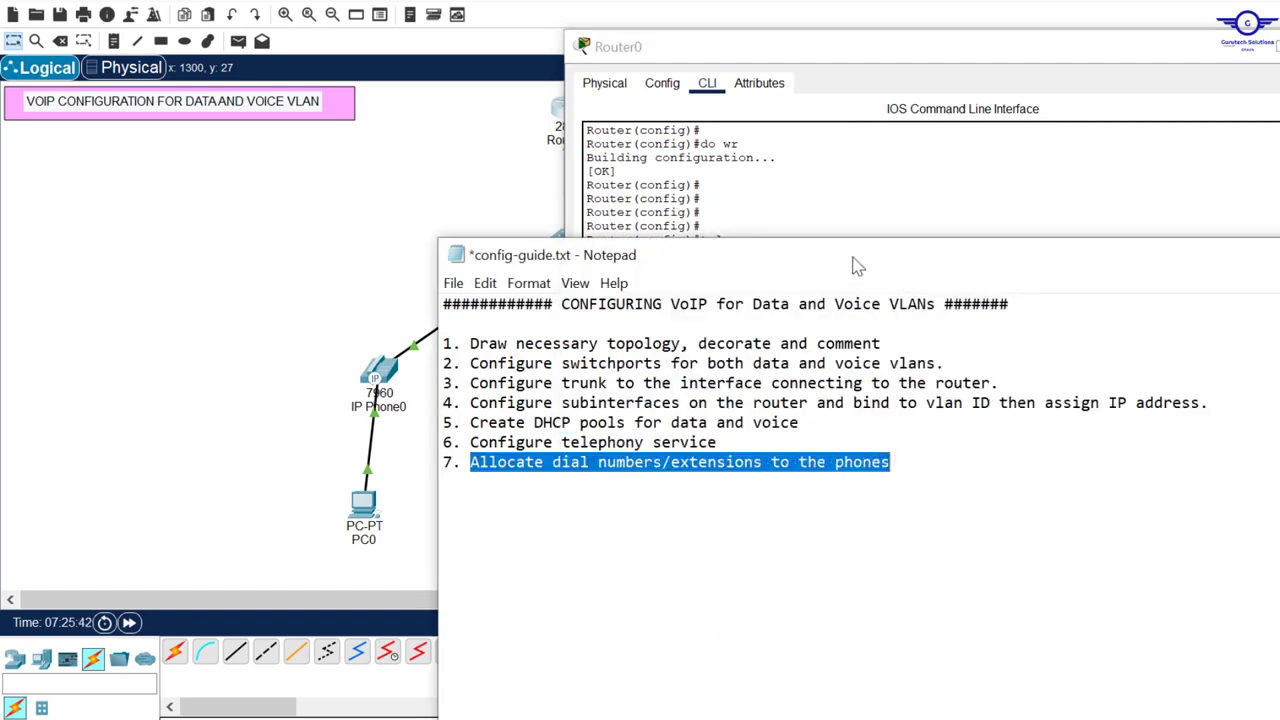
left_click(830, 222)
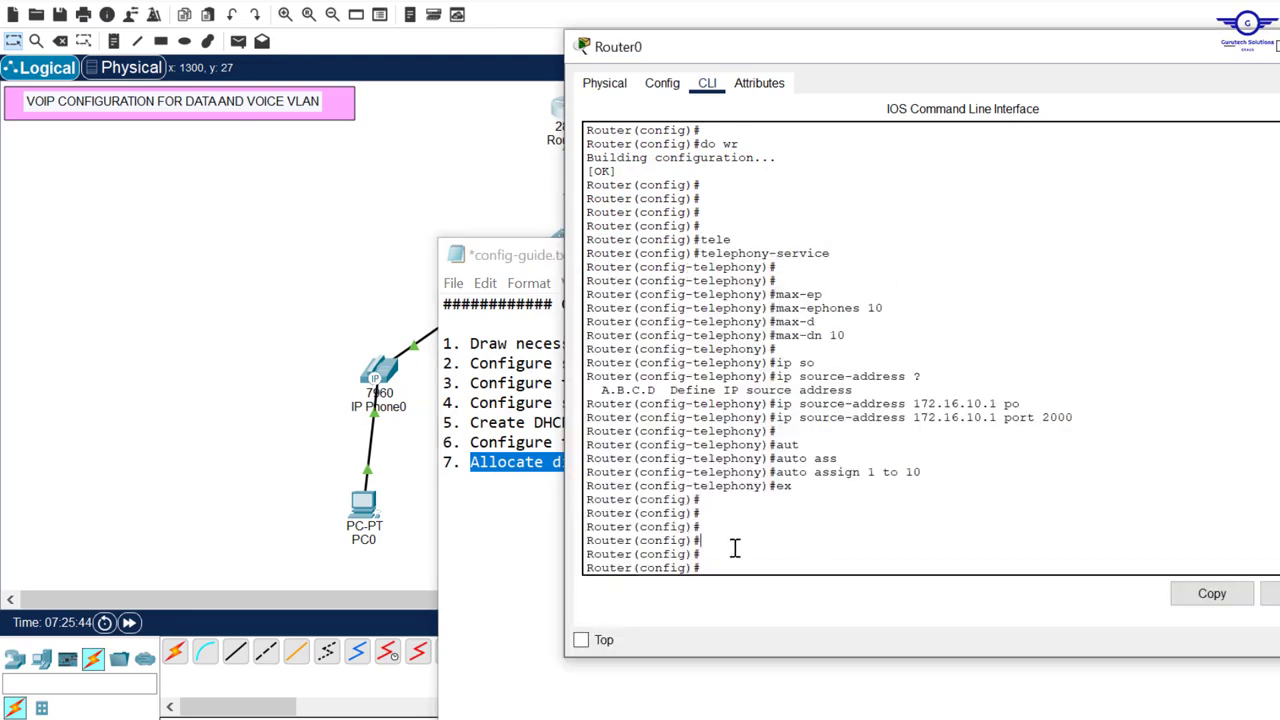
Create ephone-dn 1 with number 1001 and exit to global configuration mode
type("ep")
key("BackSpace")
type("hone-dn 1")
key("Return")
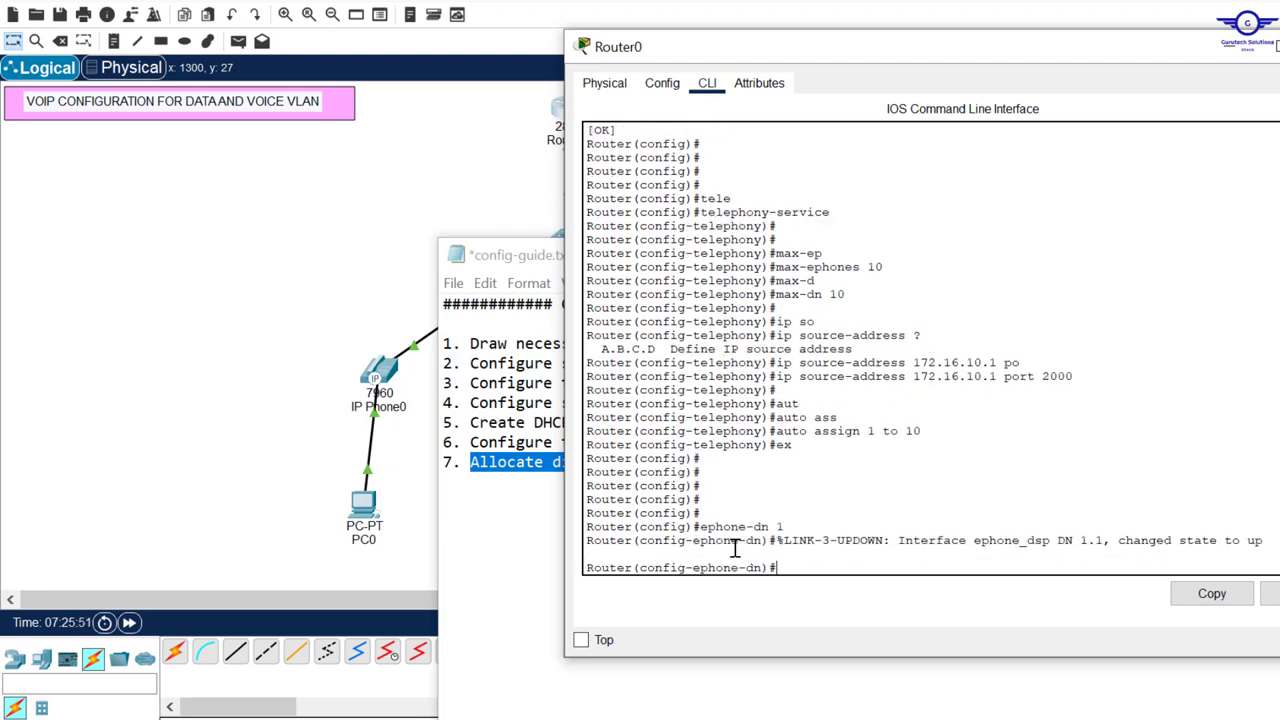
key("Return")
key("Return")
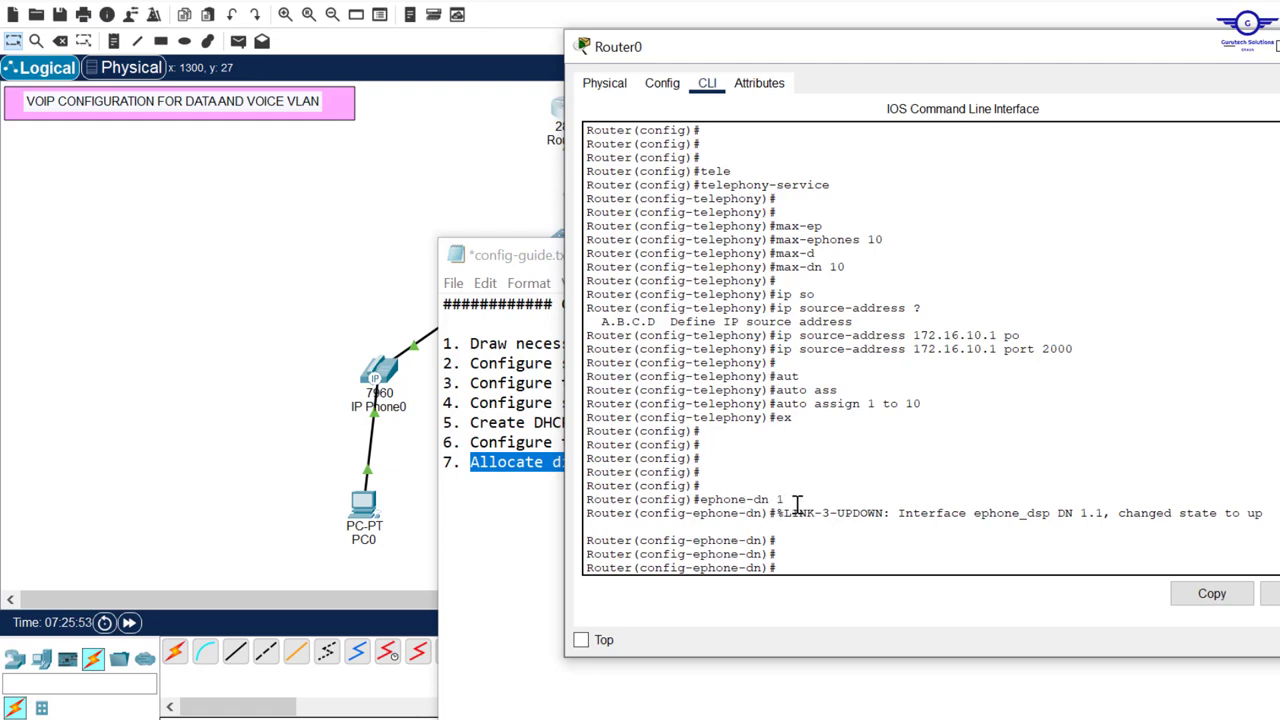
type("number 1001")
key("Return")
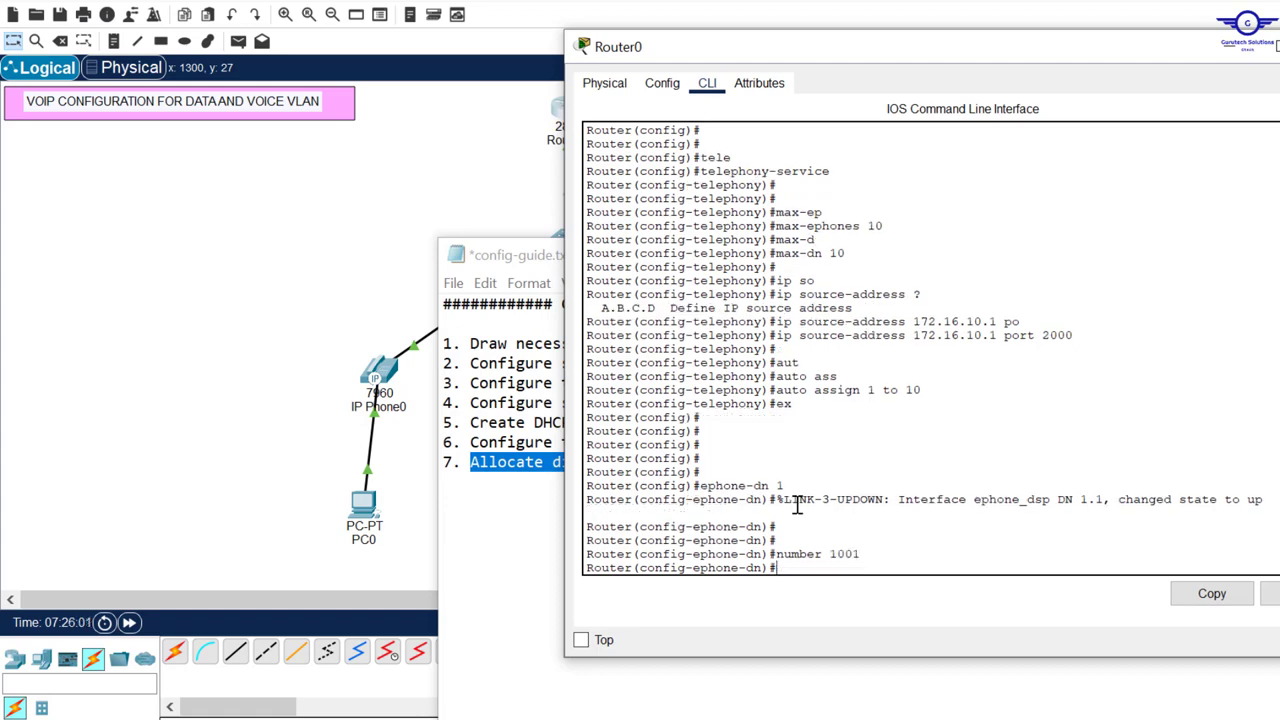
type("ex")
key("Return")
key("Return")
key("Return")
Recall the earlier ephone-dn command and enter configuration for ephone-dn 2
key("Up")
key("Up")
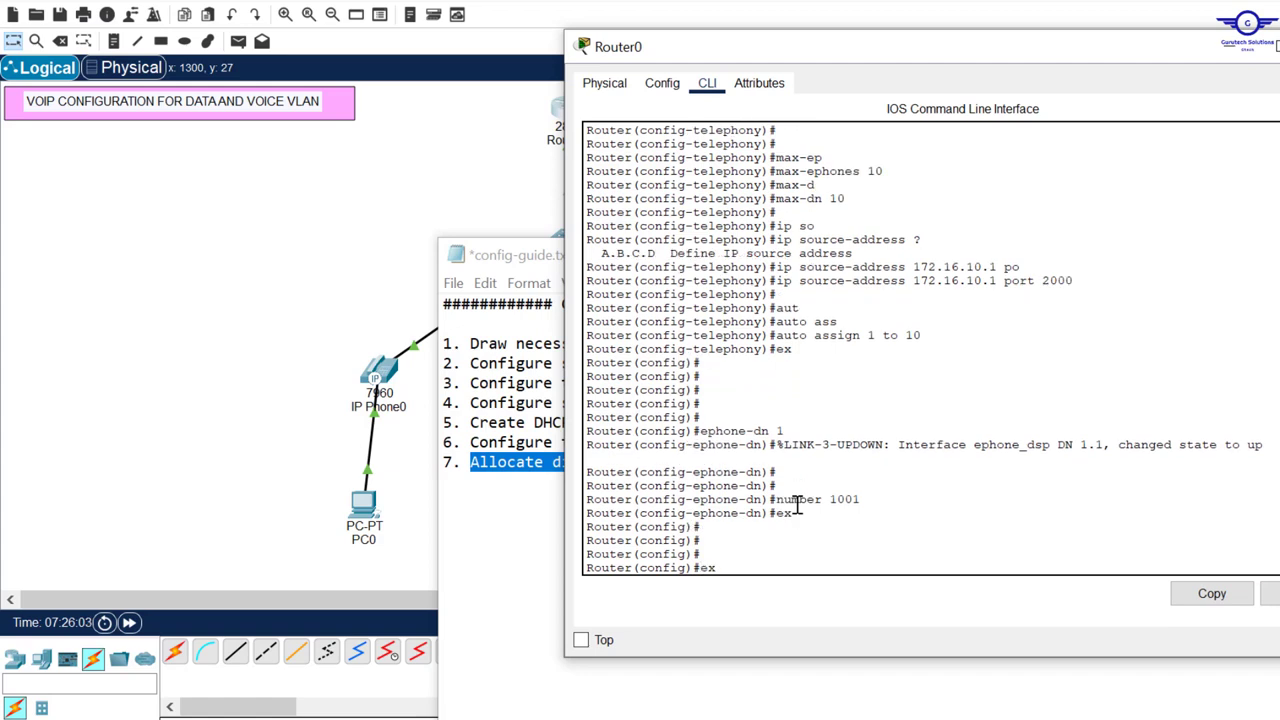
key("Up")
key("Up")
key("Down")
type("2")
key("Return")
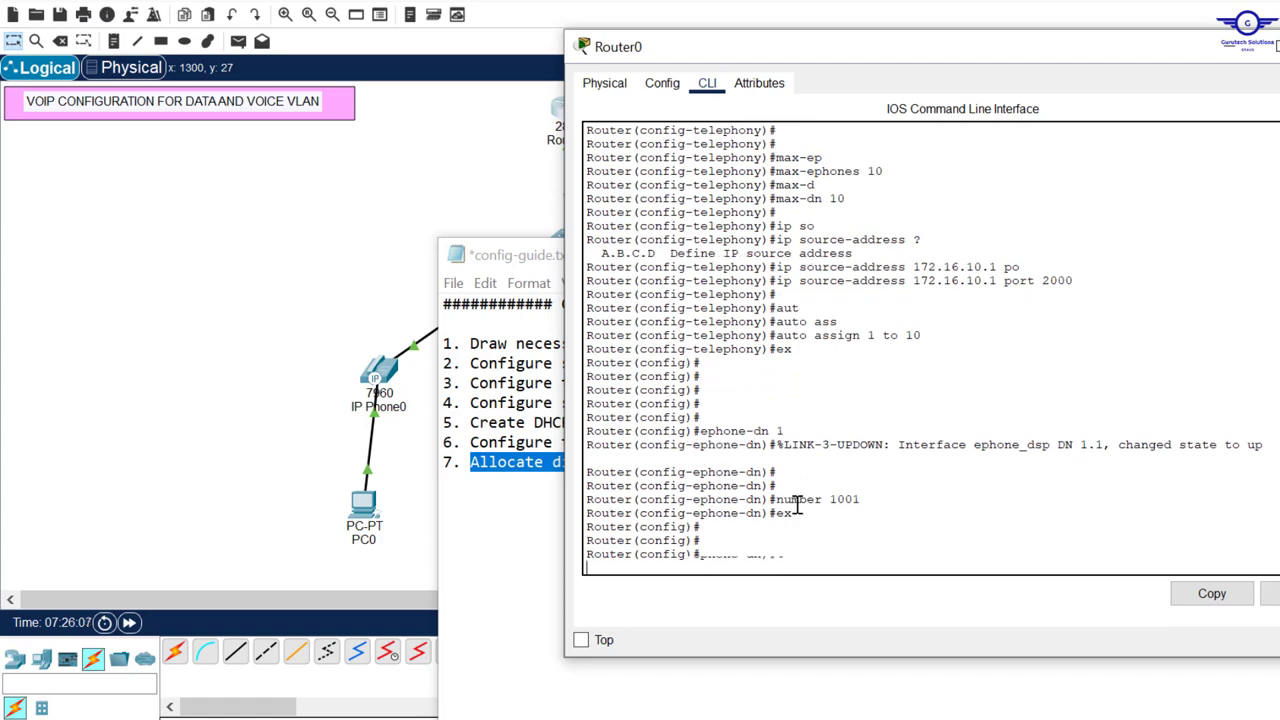
key("Return")
key("Return")
key("Return")
Assign number 1002 to ephone-dn 2 and exit to global configuration mode
key("Up")
key("Up")
key("Up")
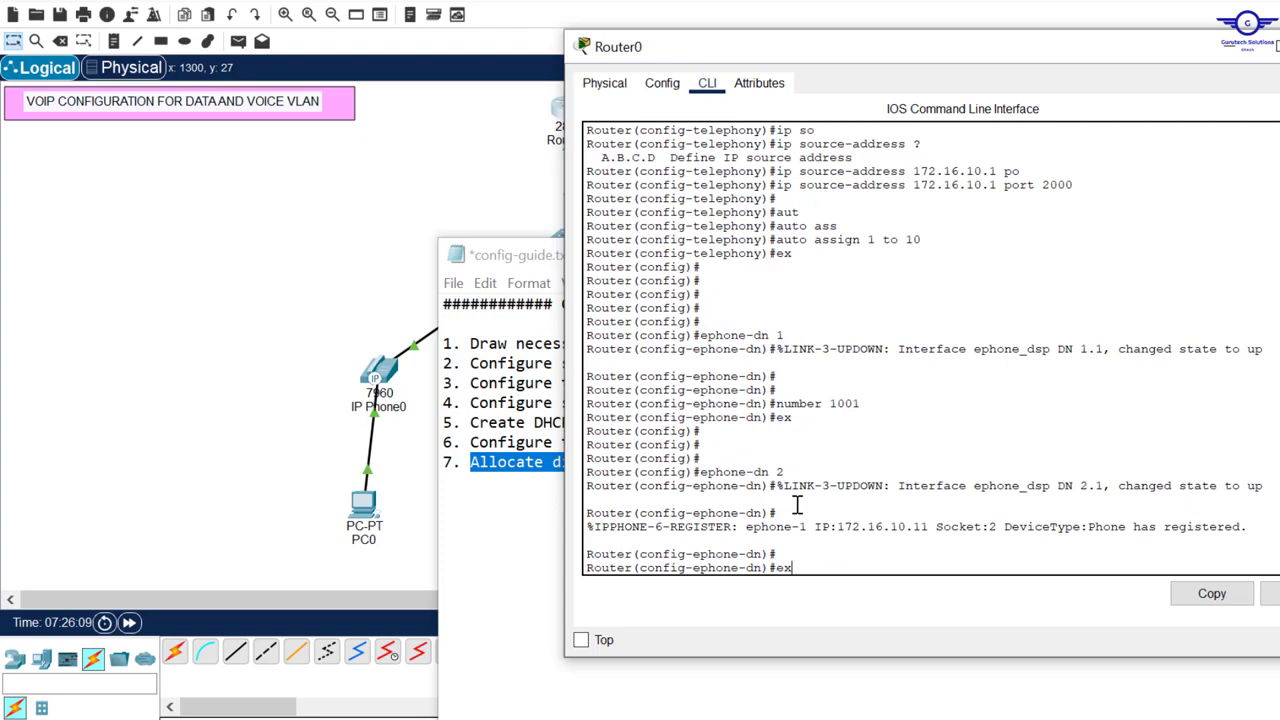
key("BackSpace")
type("2")
key("Return")
key("Return")
key("Return")
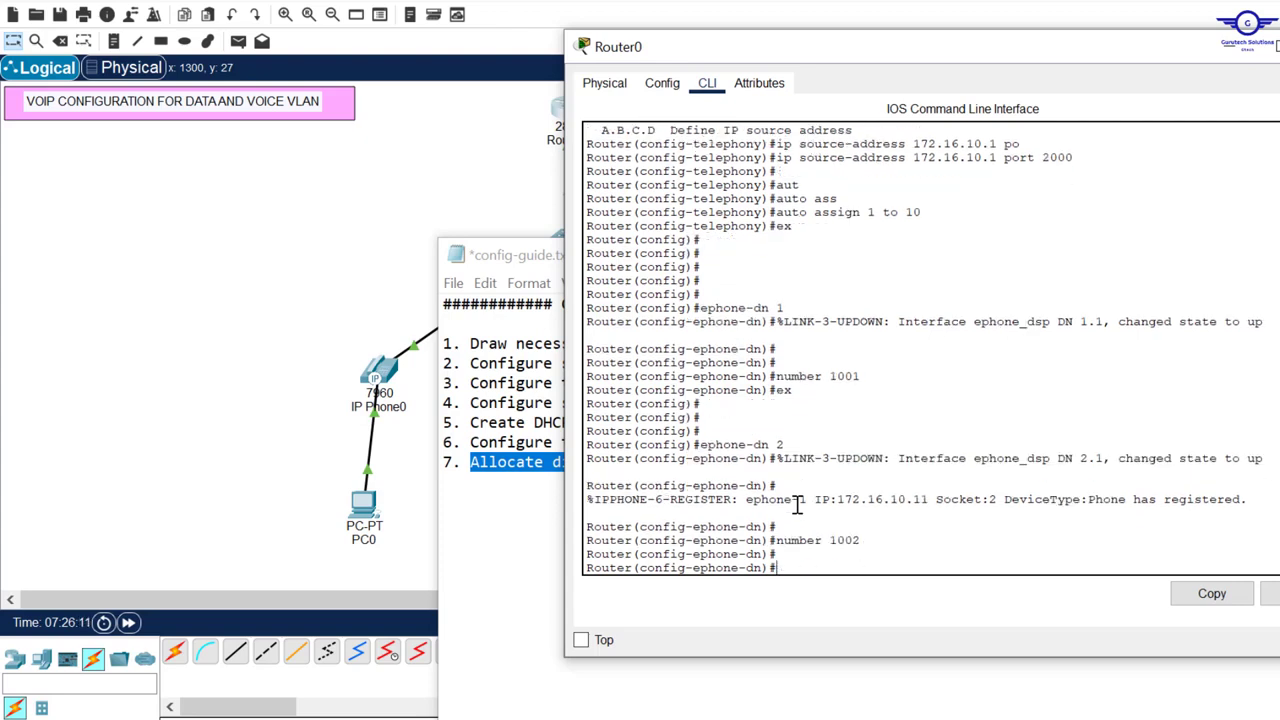
type("ex")
key("Return")
key("Return")
key("Return")
key("Return")
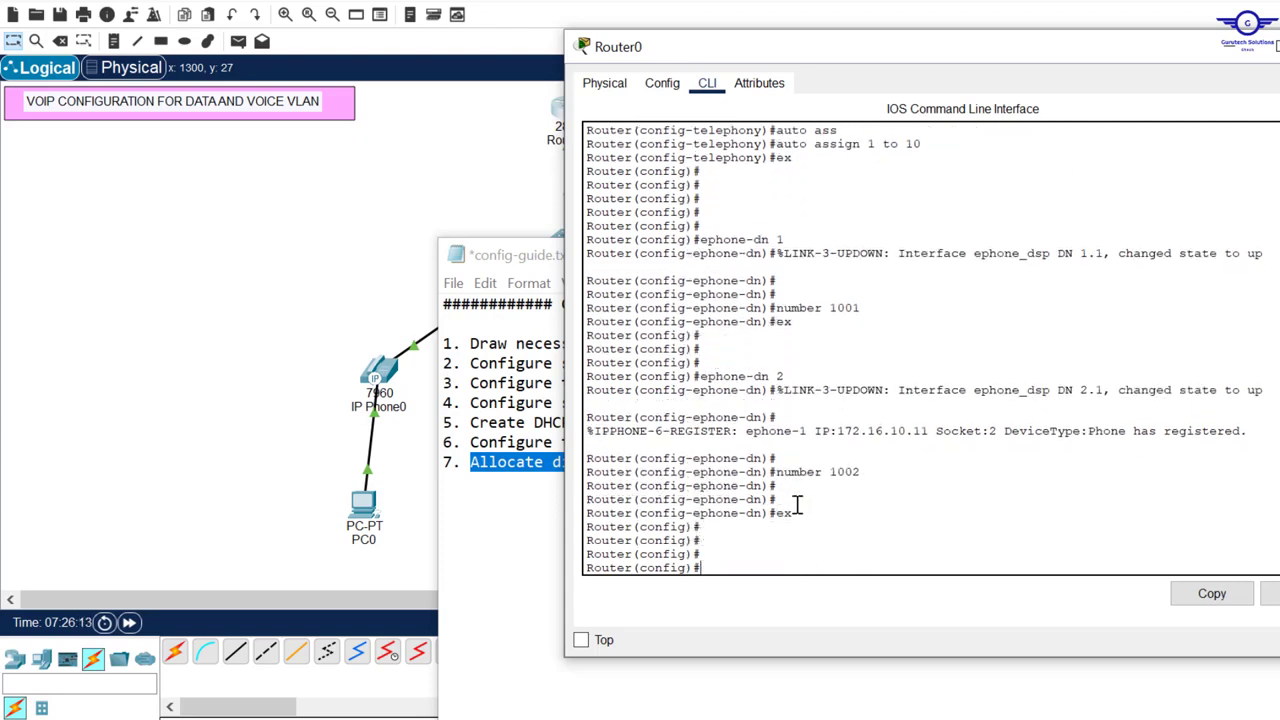
Reuse the previous ephone-dn command to enter configuration for ephone-dn 3
key("Up")
key("Up")
key("Up")
key("Up")
key("Down")
key("BackSpace")
type("3")
key("Return")
key("Return")
key("Return")
key("Return")
Assign number 1003 to ephone-dn 3 and exit to global configuration mode
key("Up")
key("Up")
key("Up")
key("BackSpace")
type("3")
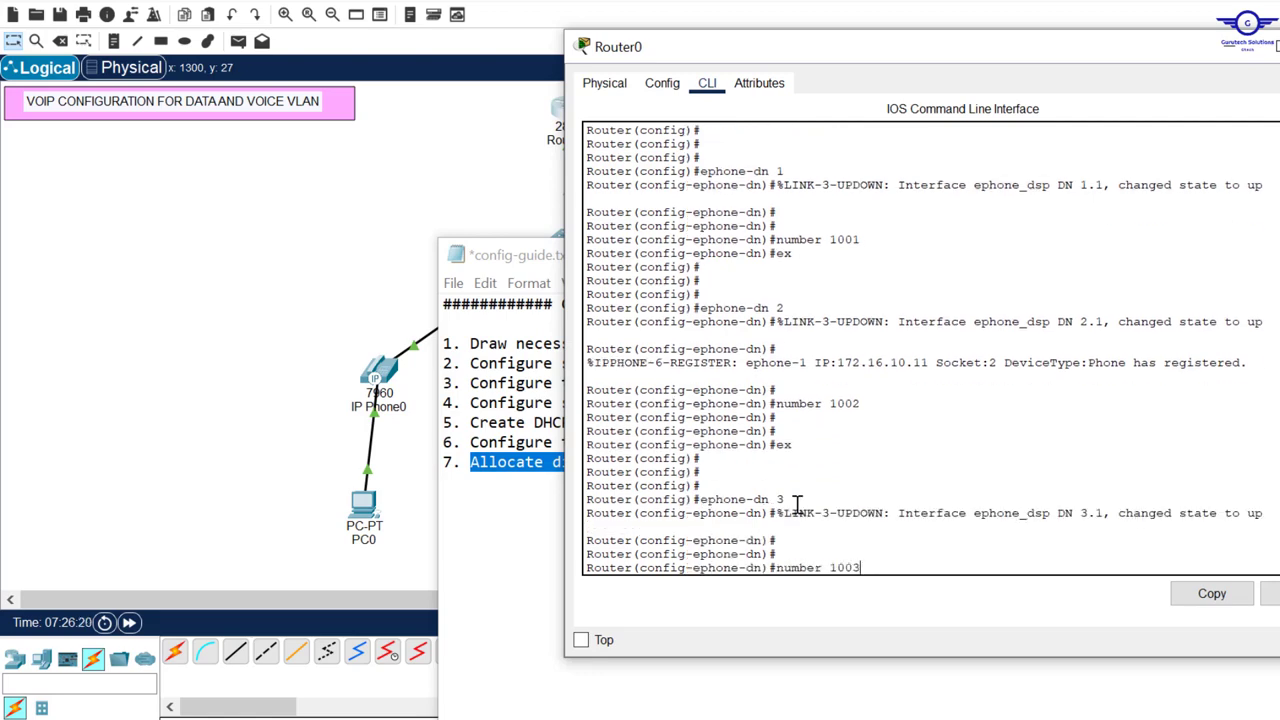
key("Return")
key("Return")
type("ex")
key("Return")
key("Return")
key("Return")
key("Return")
Clear the windows covering the topology and check the IP phones' VLAN addresses and line numbers, plus the addresses of PC2 and PC1
left_click(1232, 54)
left_click(909, 145)
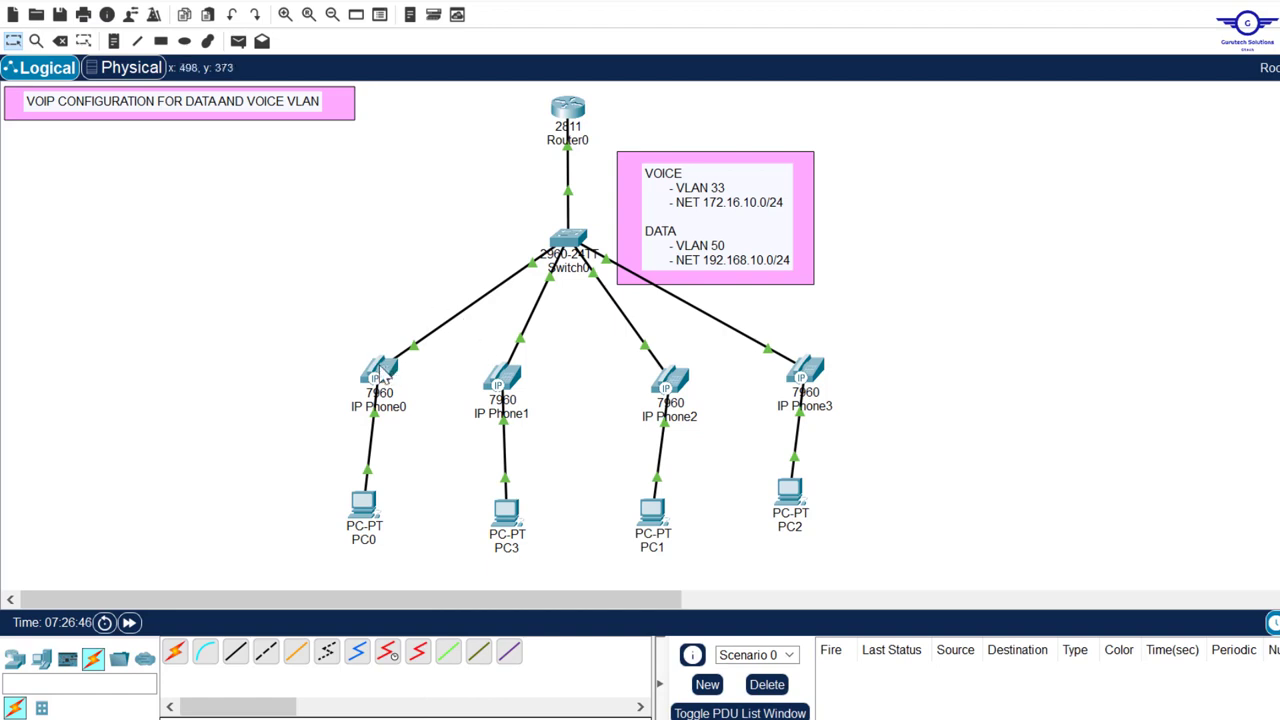
mouse_move(381, 372)
mouse_move(676, 389)
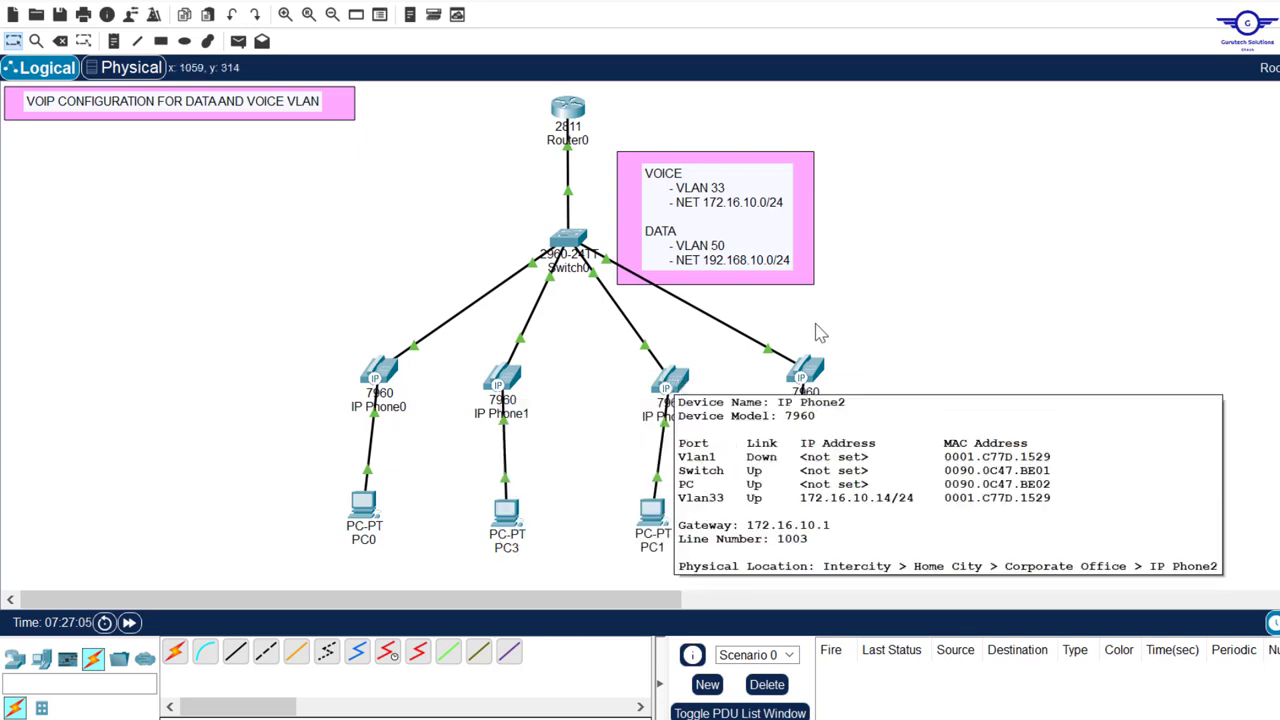
mouse_move(815, 380)
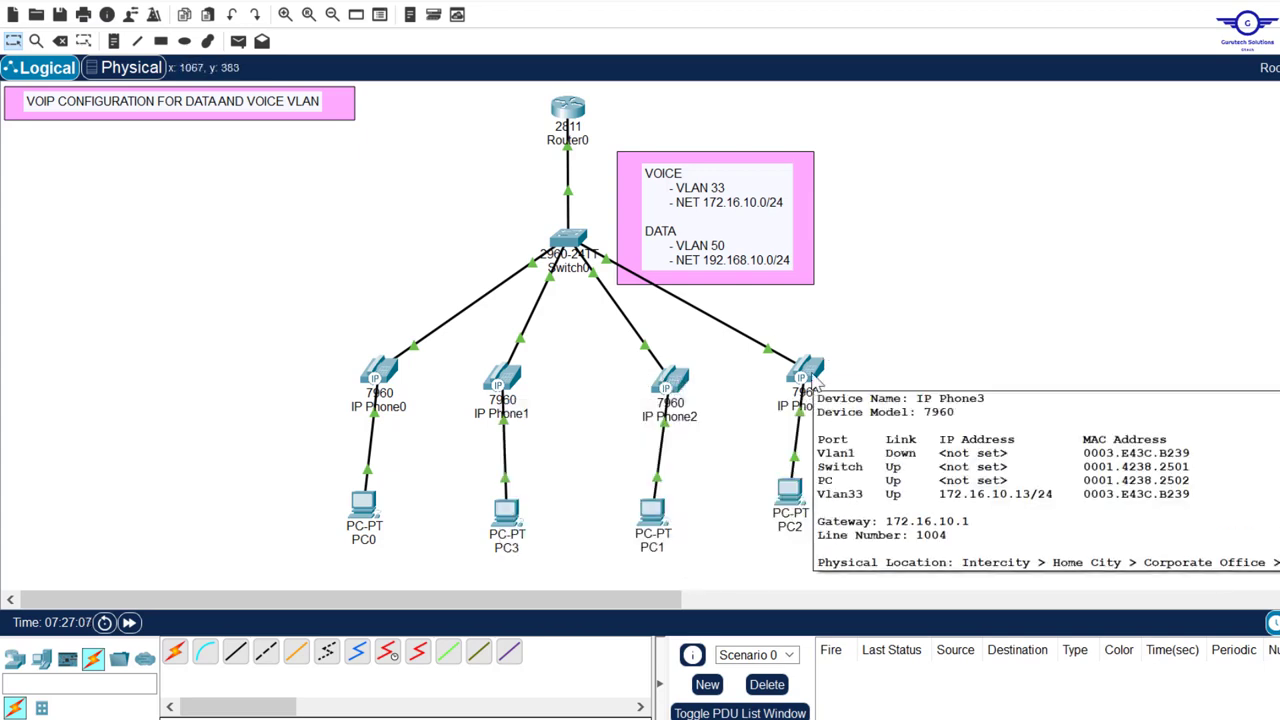
mouse_move(793, 500)
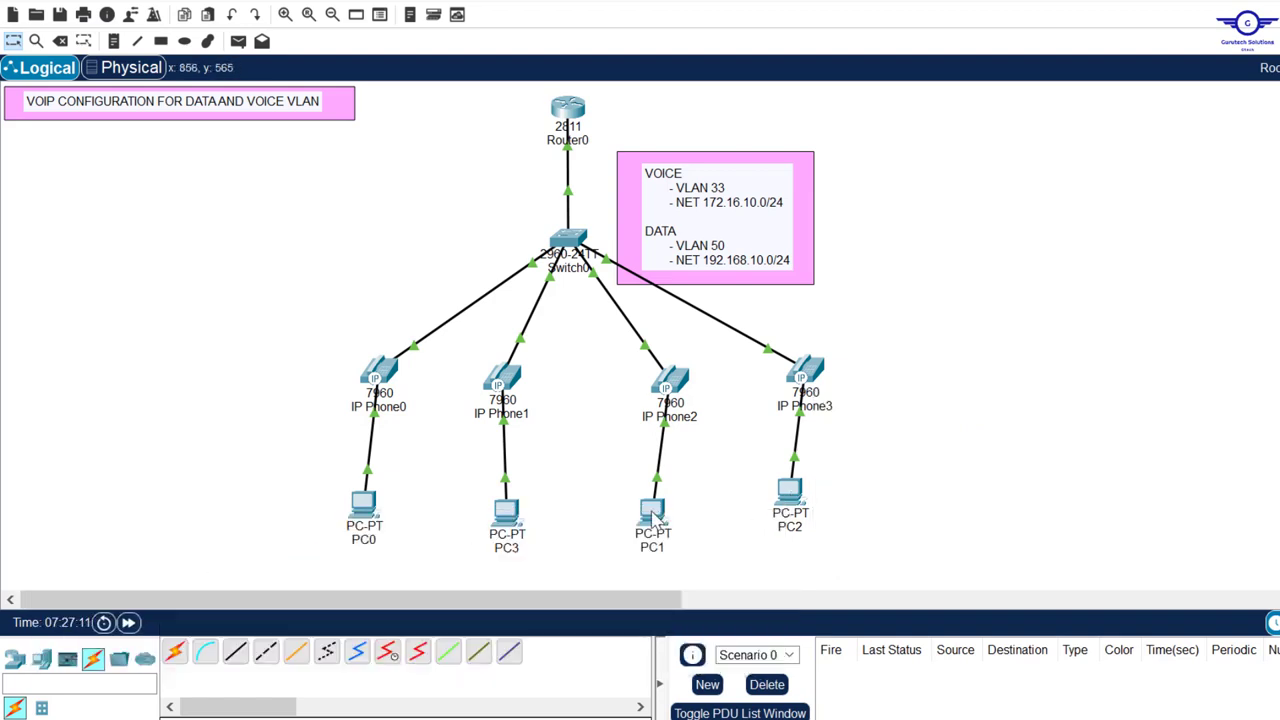
mouse_move(652, 515)
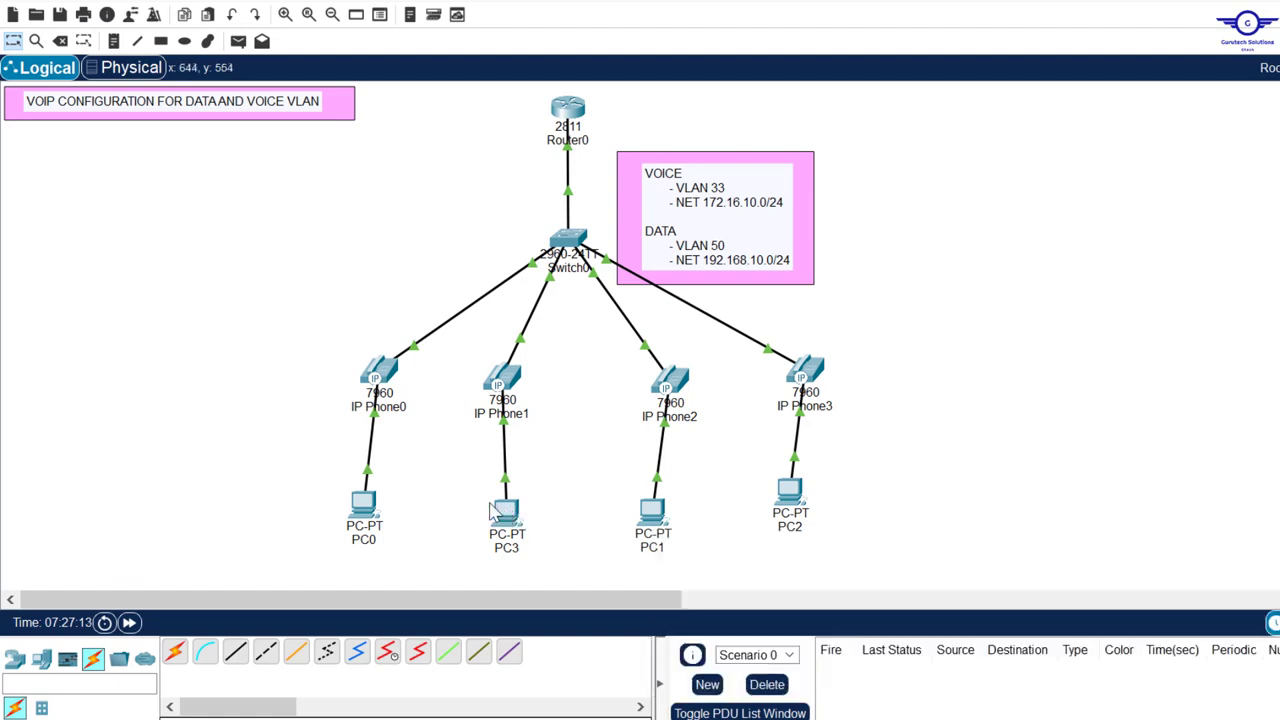
Show the phone interfaces of IP Phone0 and IP Phone3 side by side
left_click(394, 371)
left_click_drag(1068, 0, 1066, 198)
left_click_drag(1278, 340, 1030, 340)
left_click(655, 252)
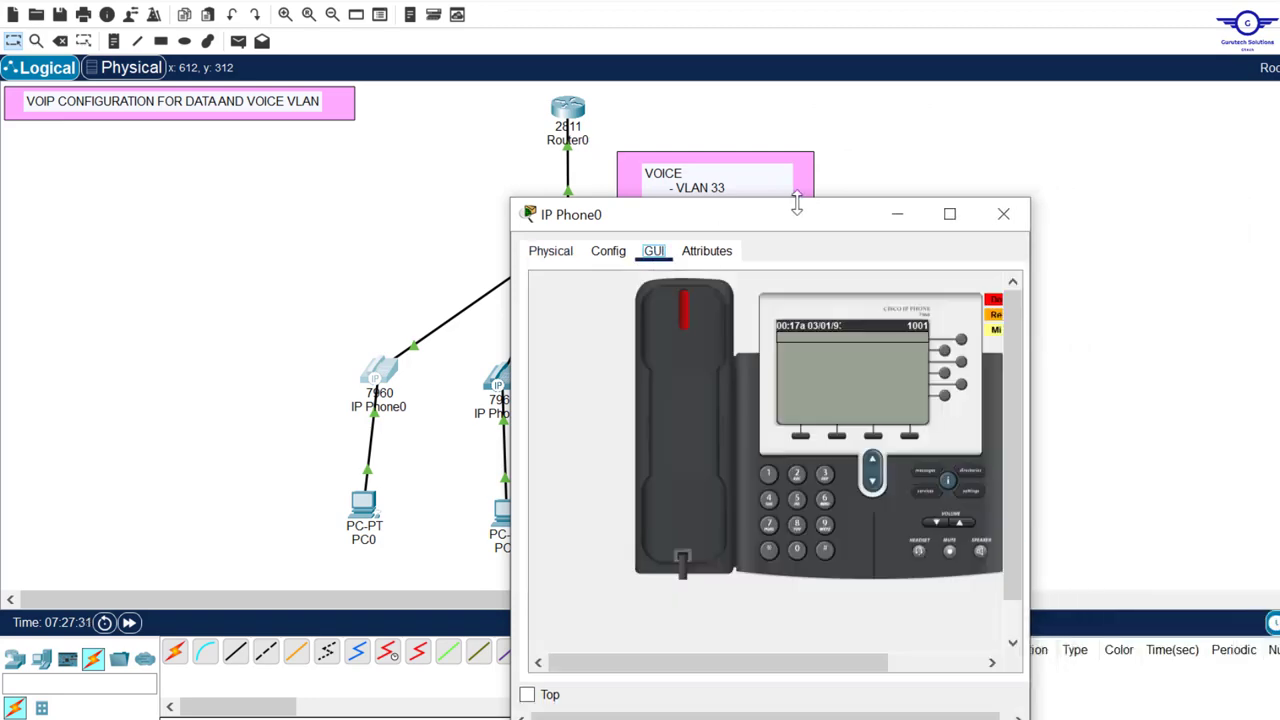
left_click_drag(814, 216, 360, 160)
left_click(808, 375)
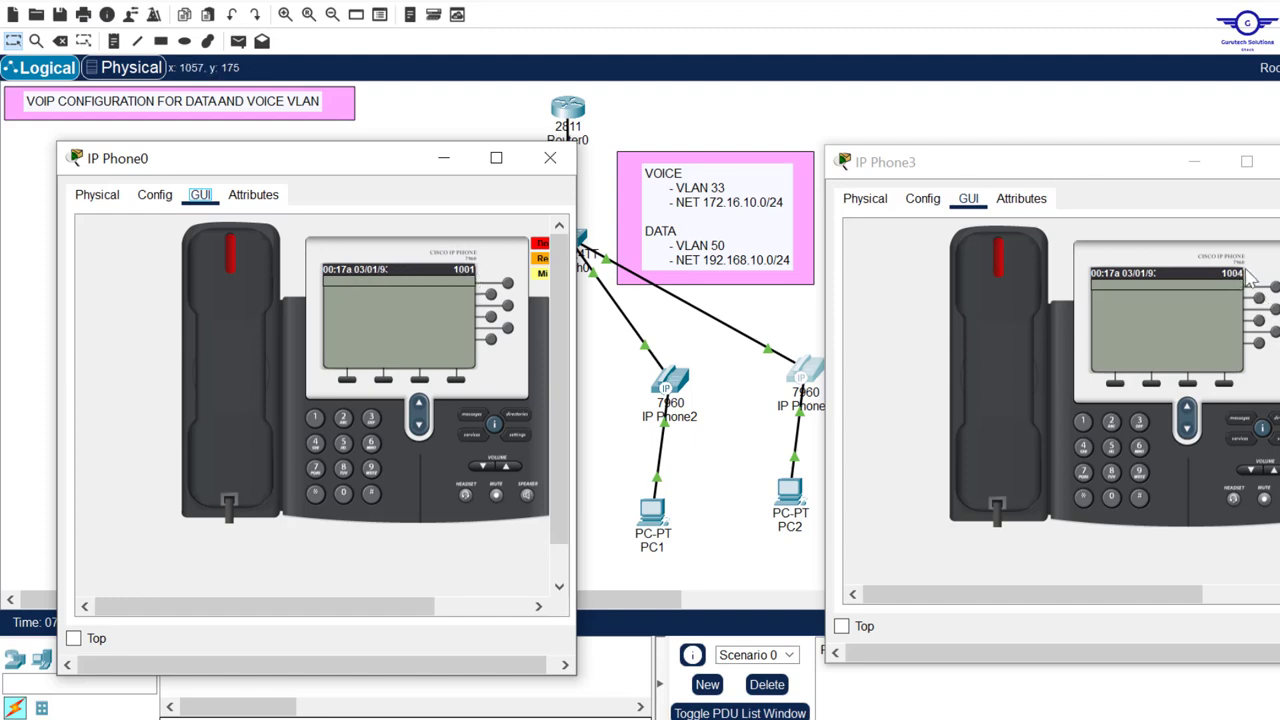
Call extension 1001 from IP Phone3, answer on IP Phone0, and hang up on IP Phone3
left_click(1084, 422)
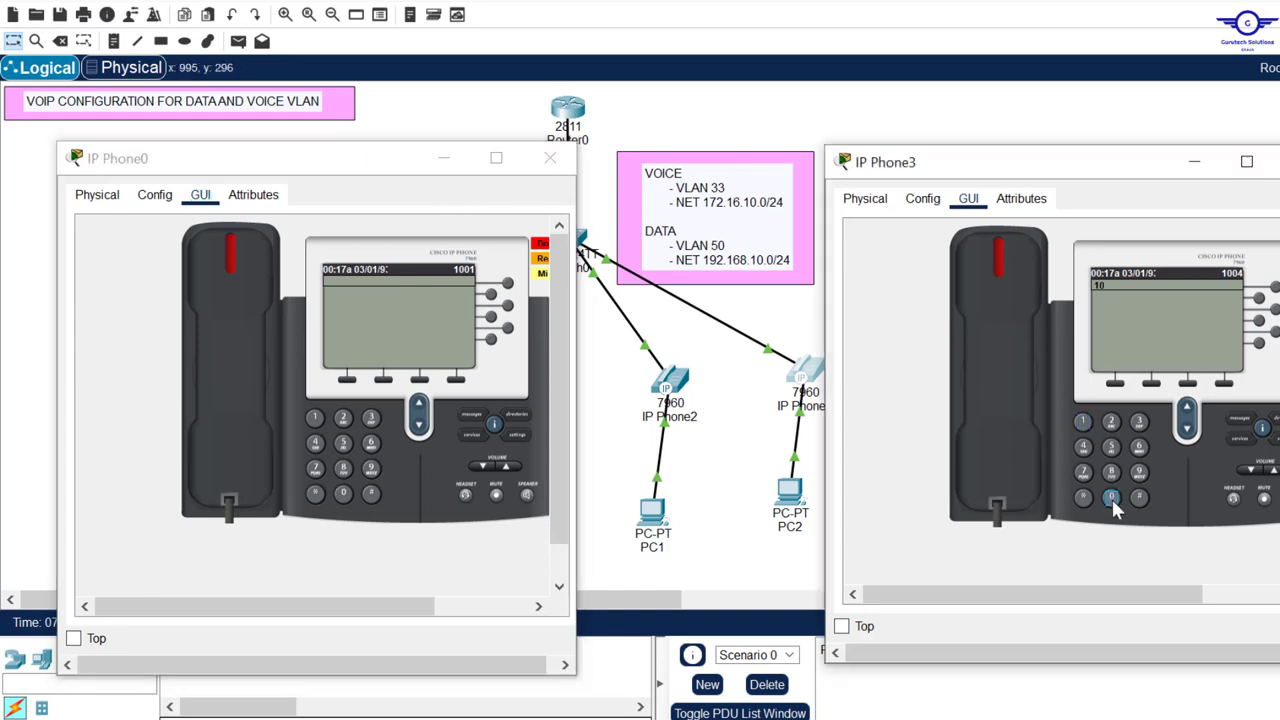
left_click(1112, 499)
left_click(1080, 419)
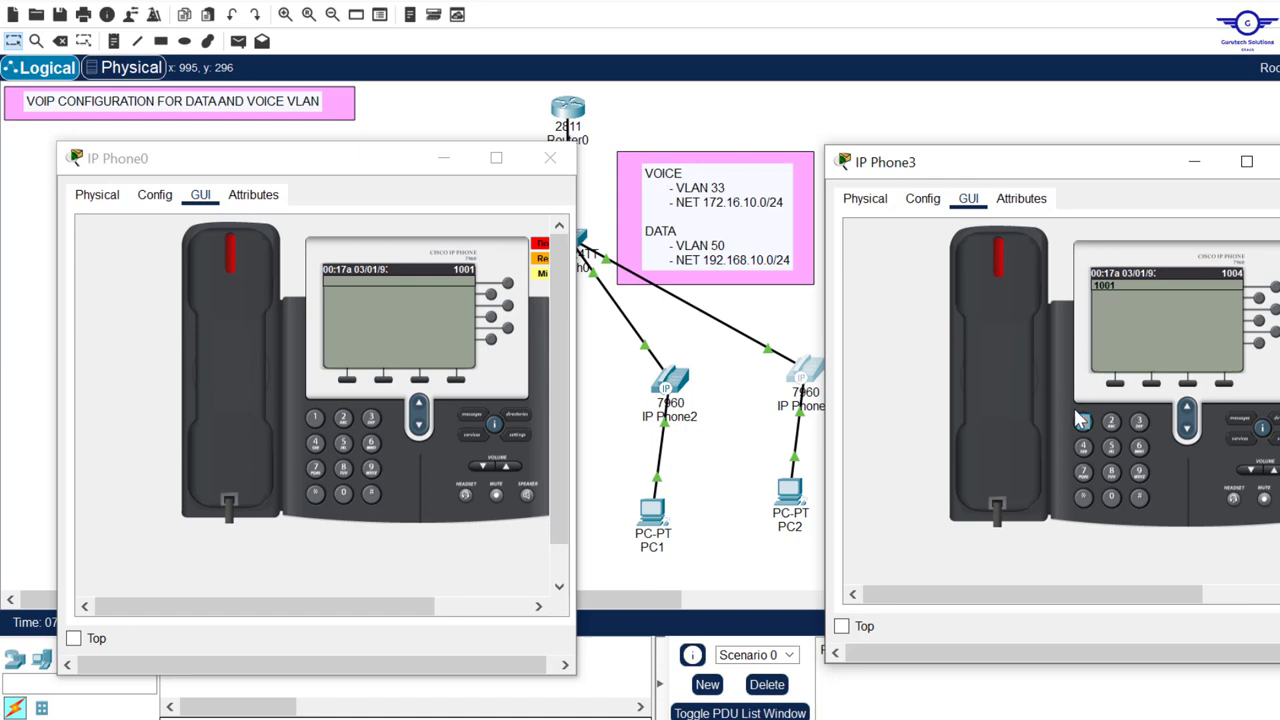
left_click(1006, 261)
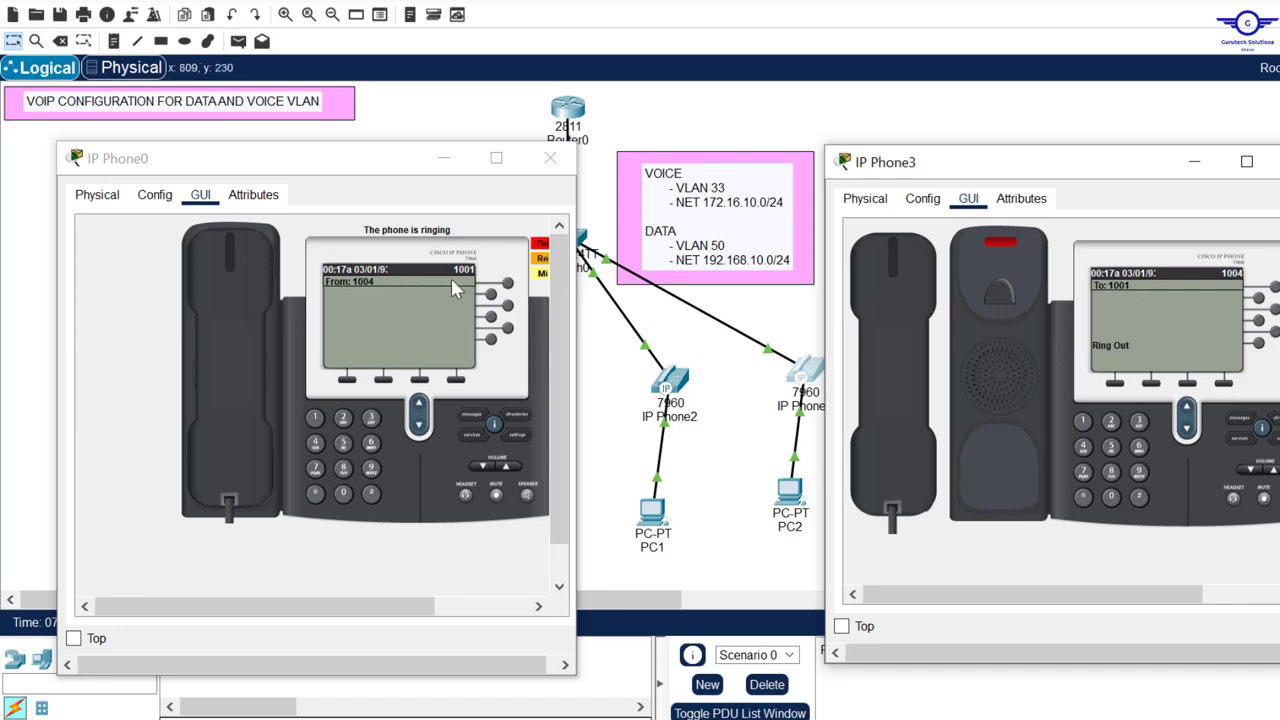
left_click(228, 263)
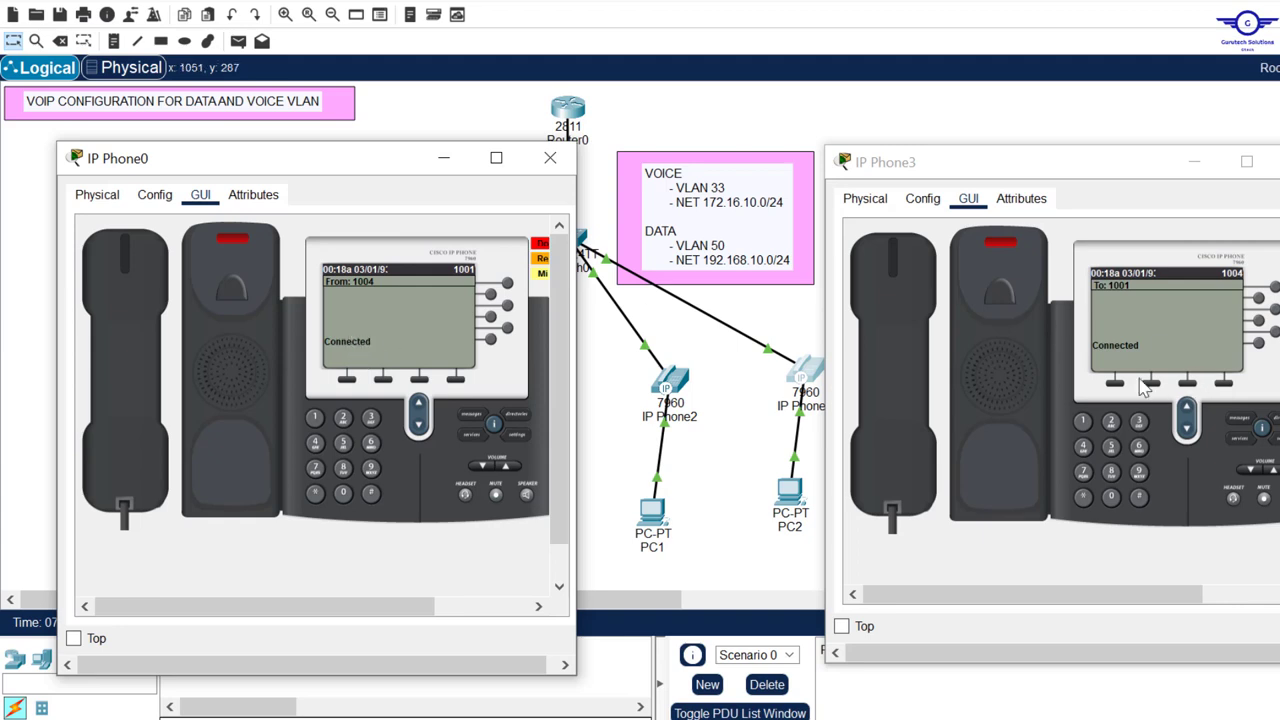
left_click(895, 275)
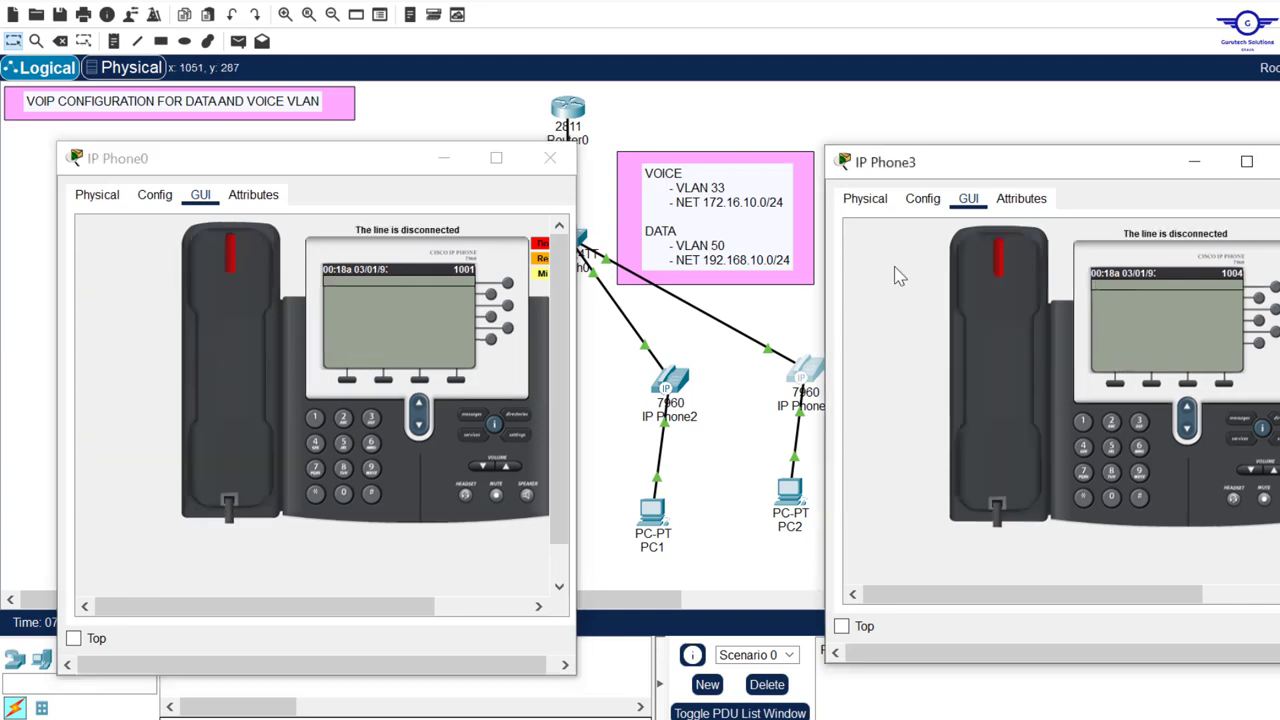
Call extension 1004 from IP Phone0, answer on IP Phone3, and end the call
left_click(315, 418)
left_click(343, 494)
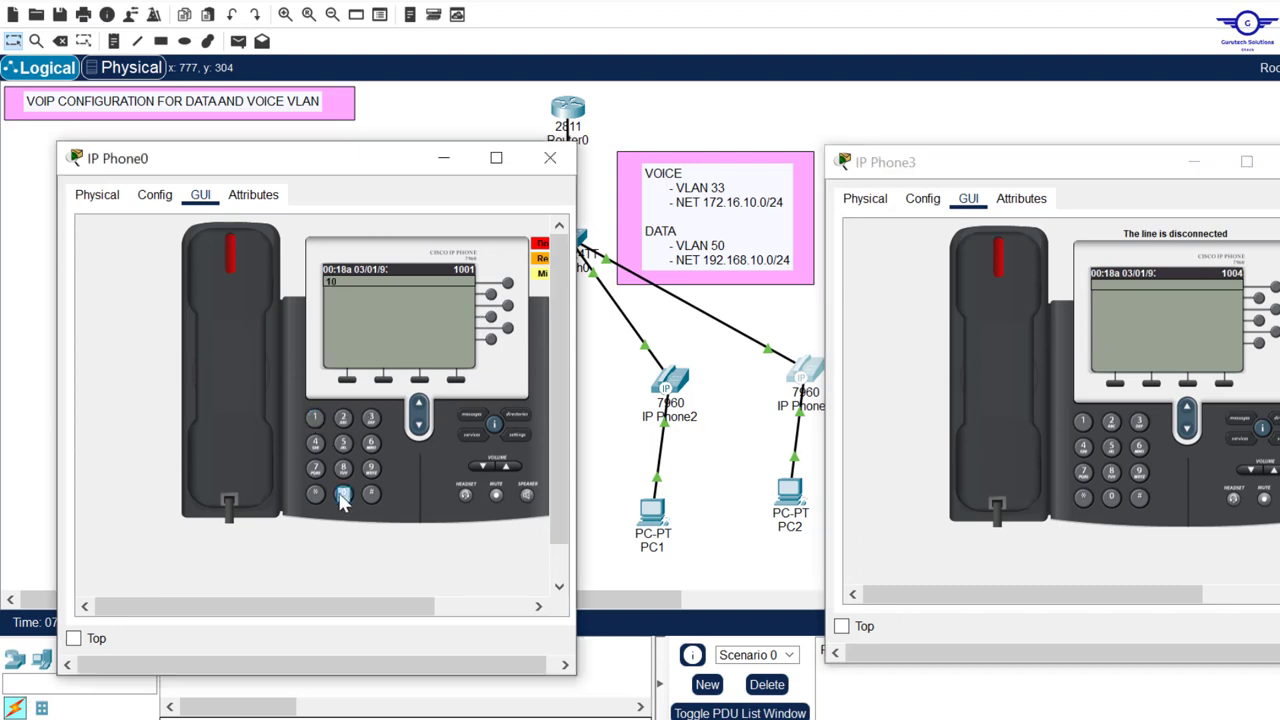
left_click(343, 494)
left_click(315, 444)
left_click(241, 266)
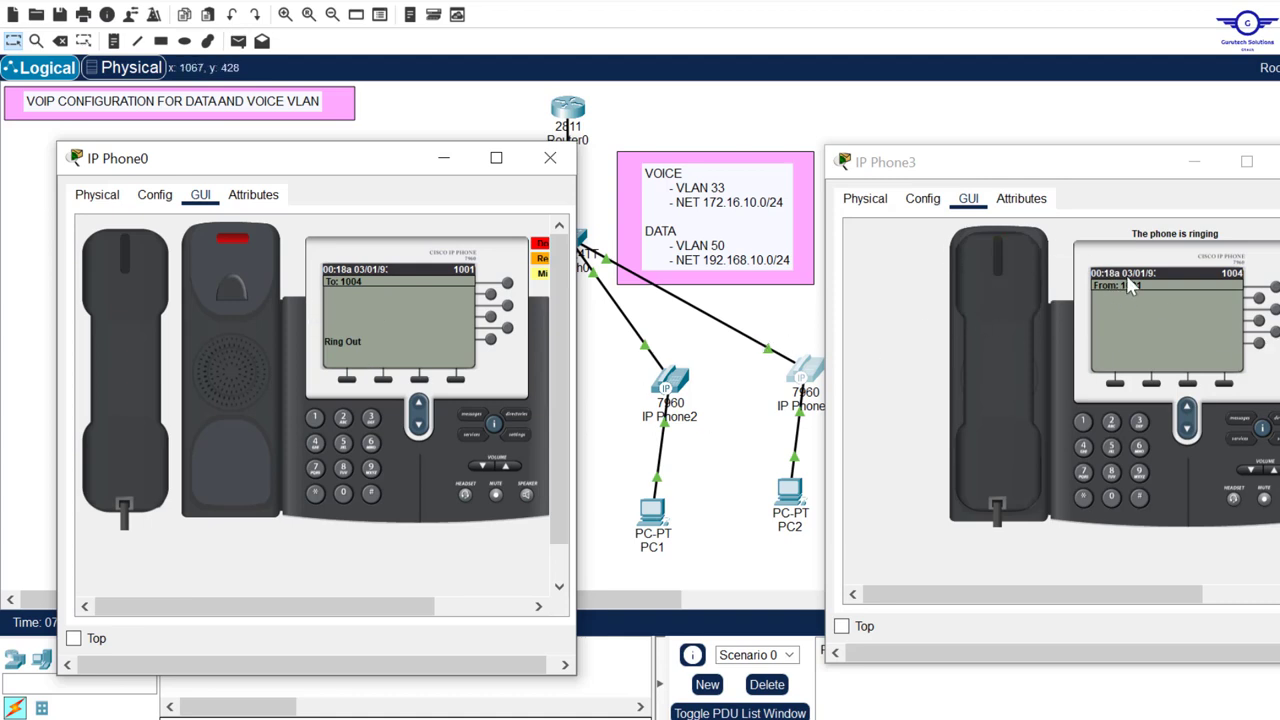
left_click(1000, 270)
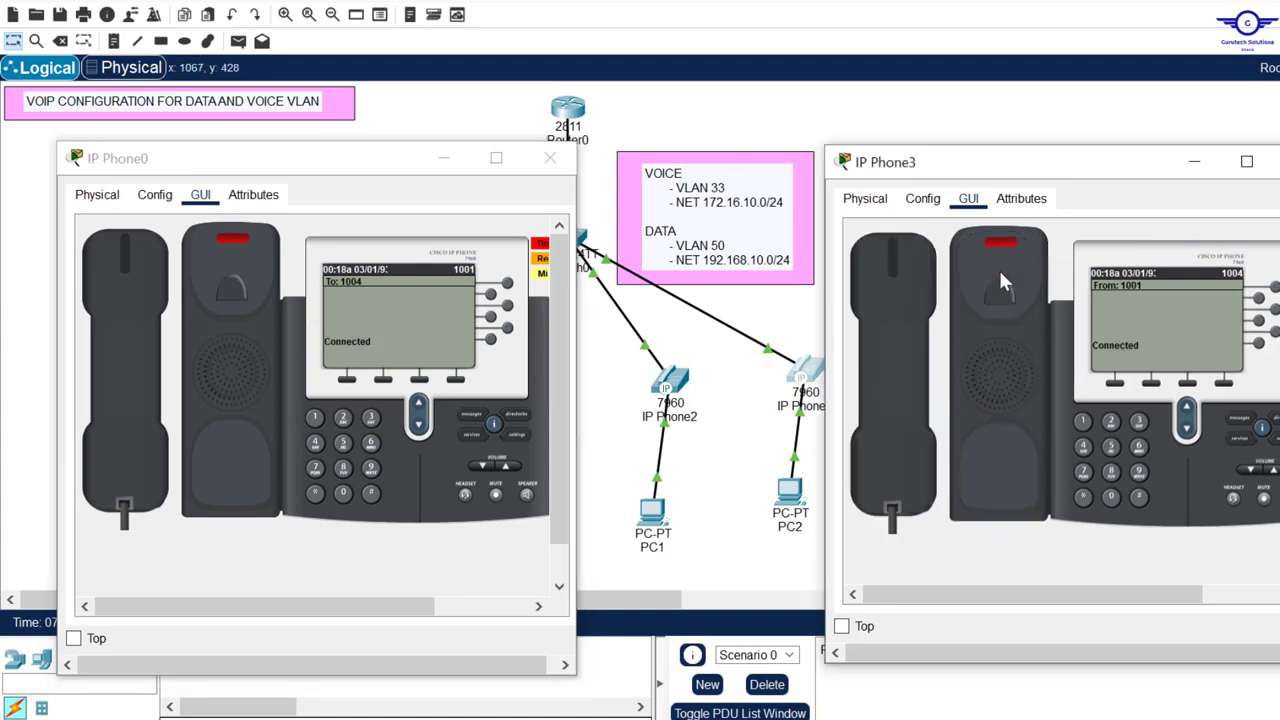
left_click(897, 276)
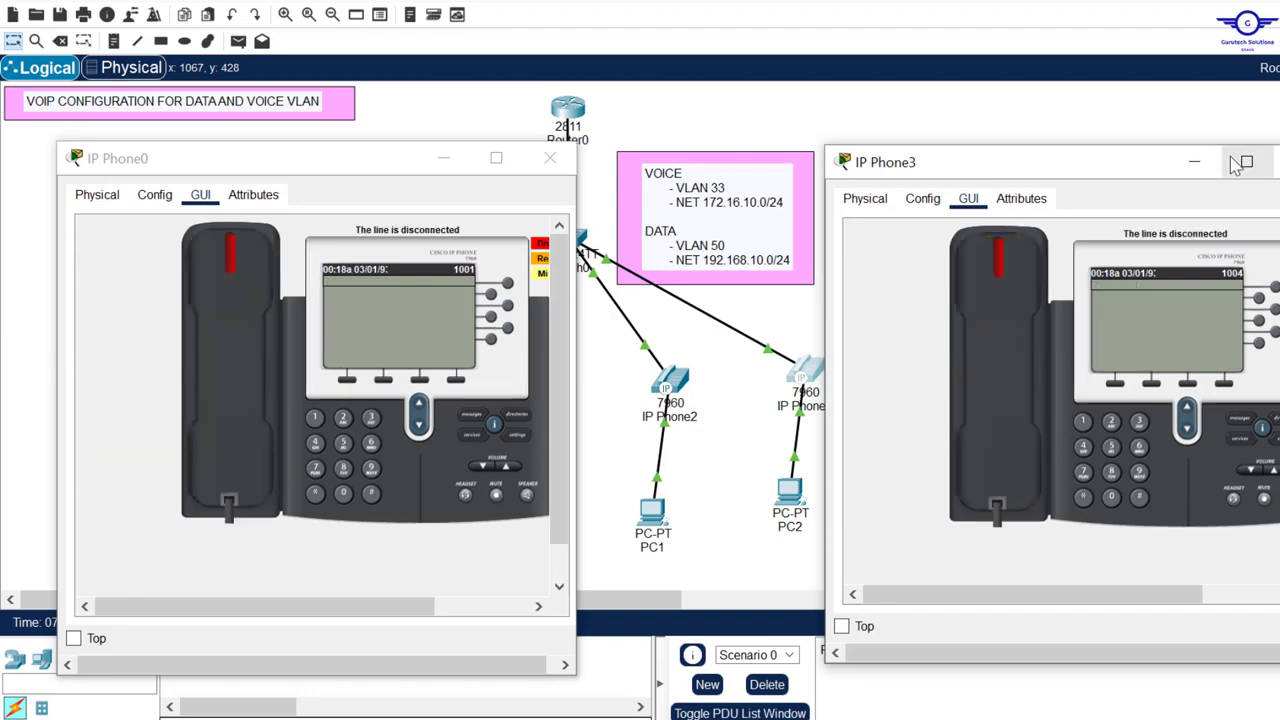
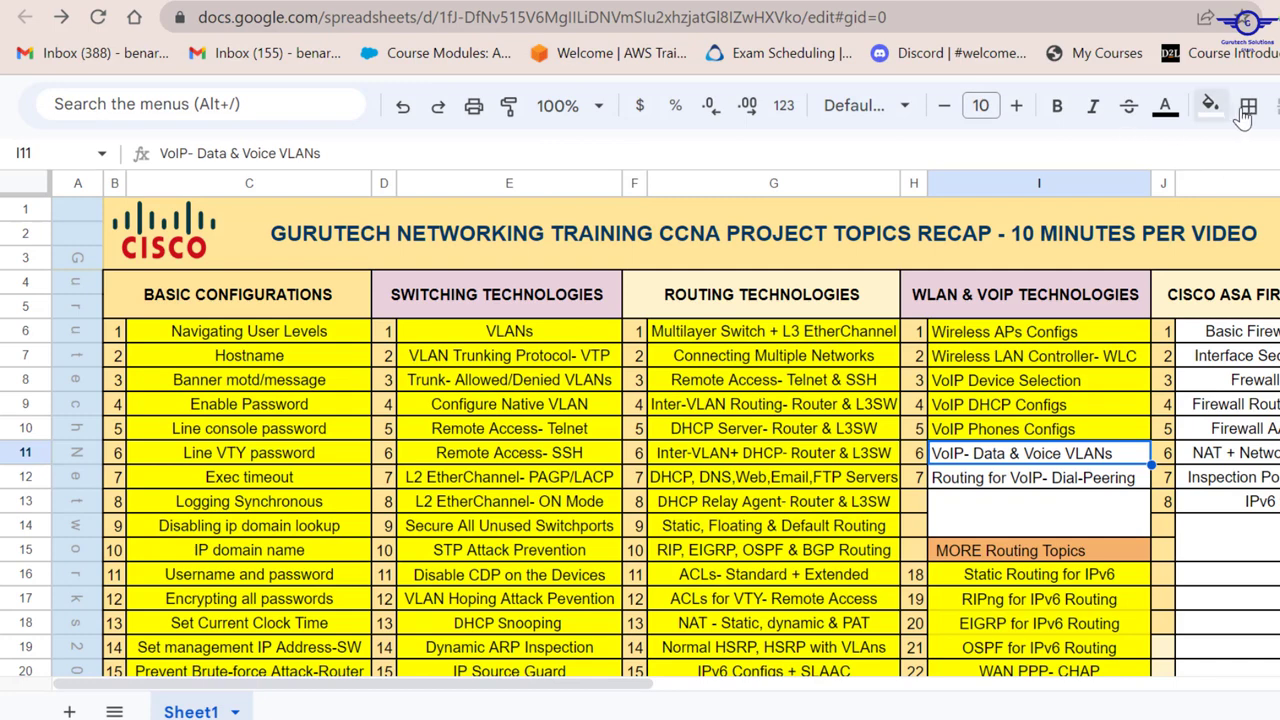
In the Google Sheets topics recap, fill the "VoIP- Data & Voice VLANs" cell yellow and select the Cisco ASA firewall block J4:K13
left_click(1210, 104)
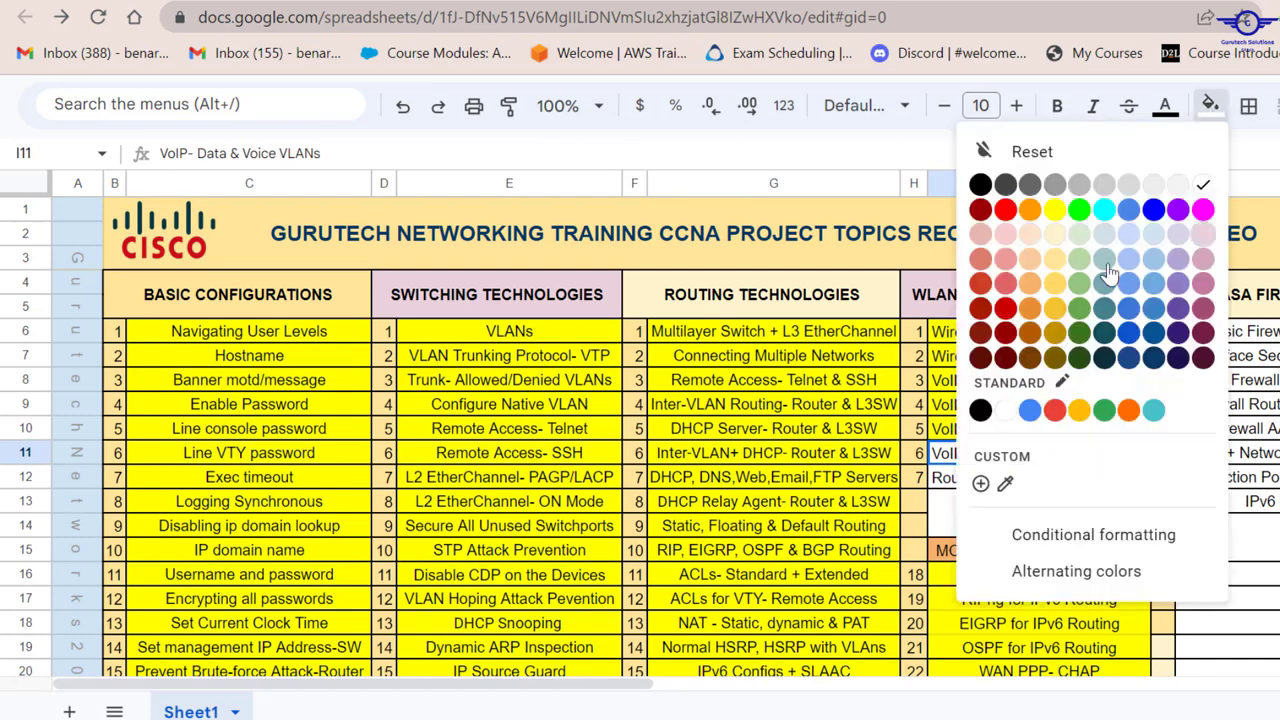
left_click(1054, 210)
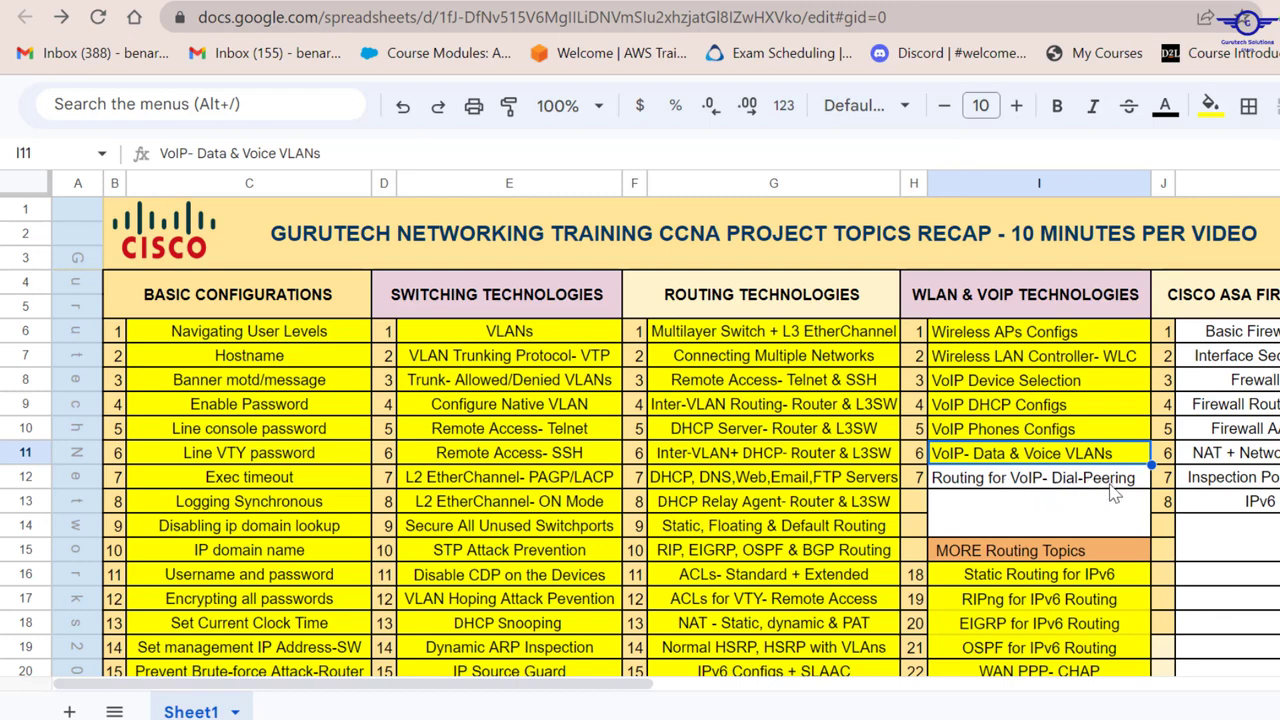
left_click_drag(1270, 295, 1270, 502)
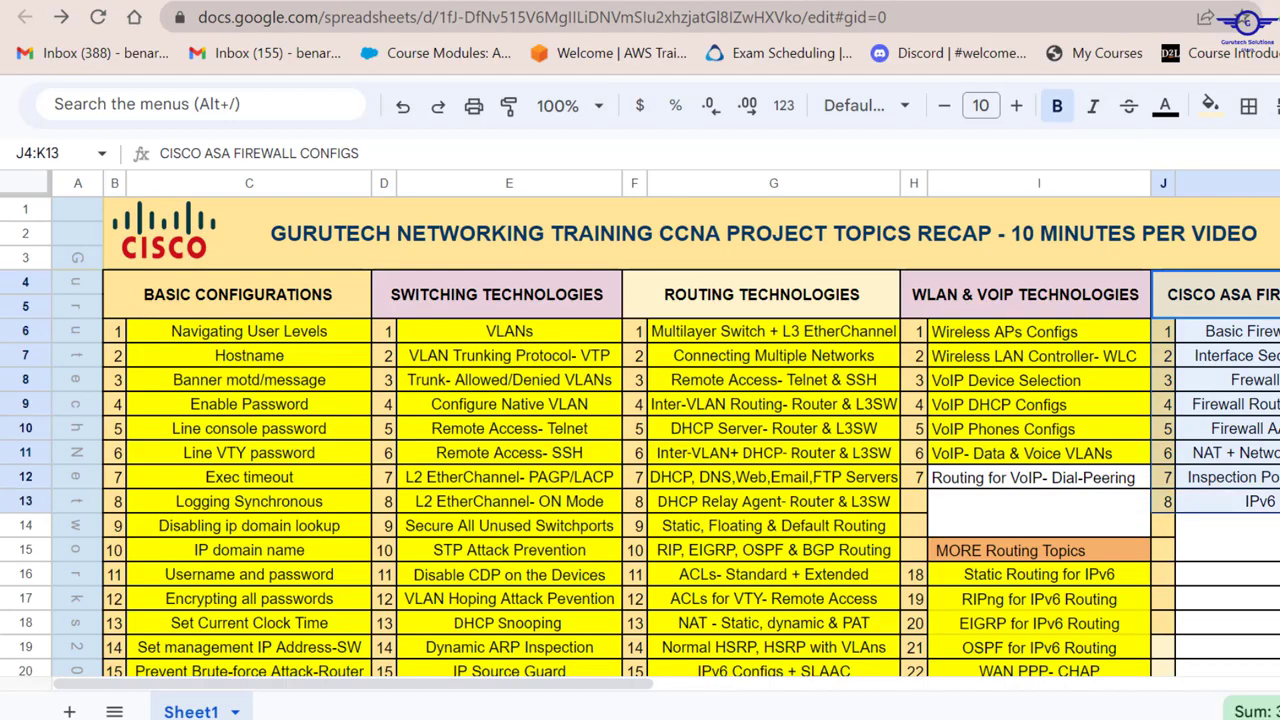